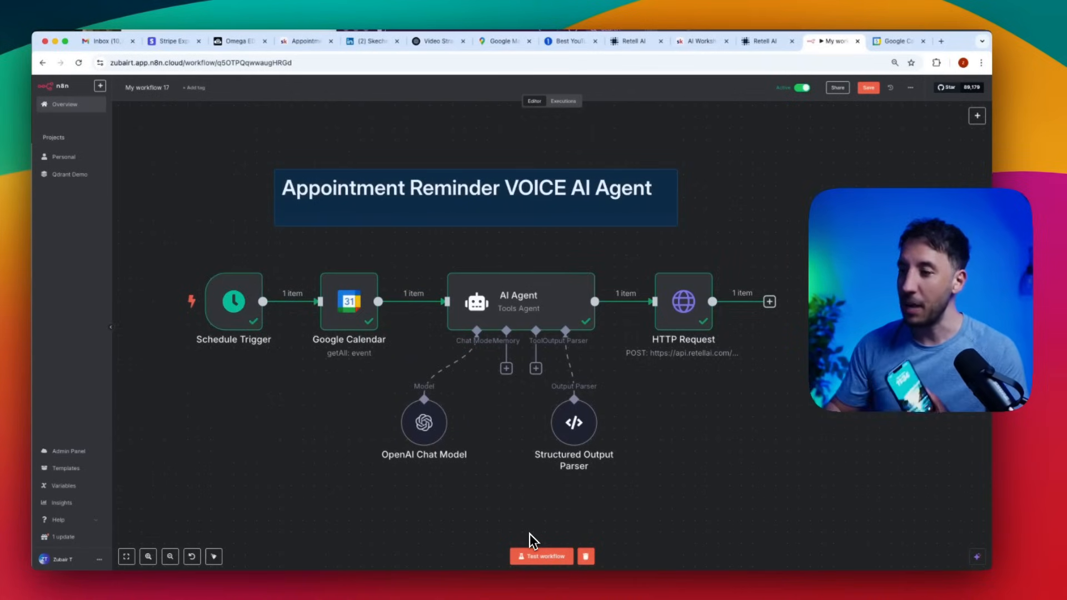
# - Run the Appointment Reminder workflow, then switch to Google Calendar and examine the Tuesday, May 6 appointment's details
pyautogui.click(542, 557)
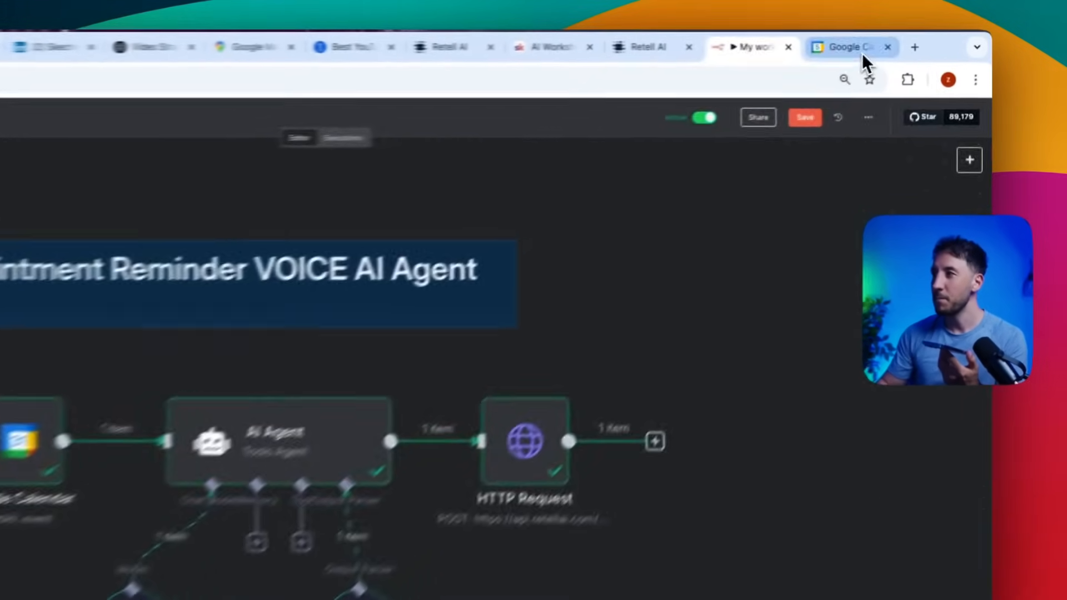
pyautogui.click(904, 44)
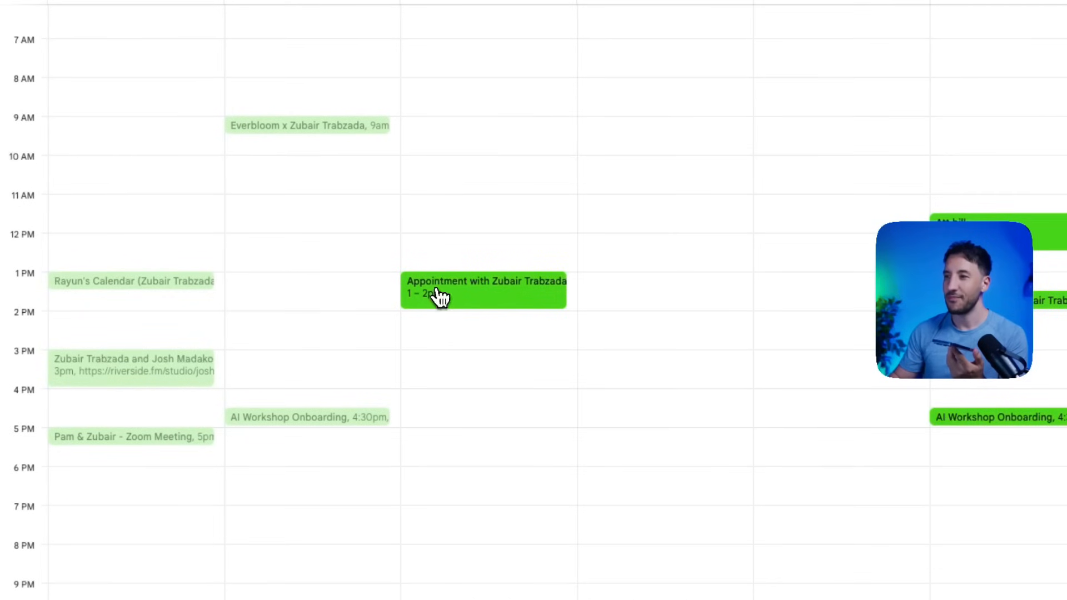
pyautogui.click(245, 411)
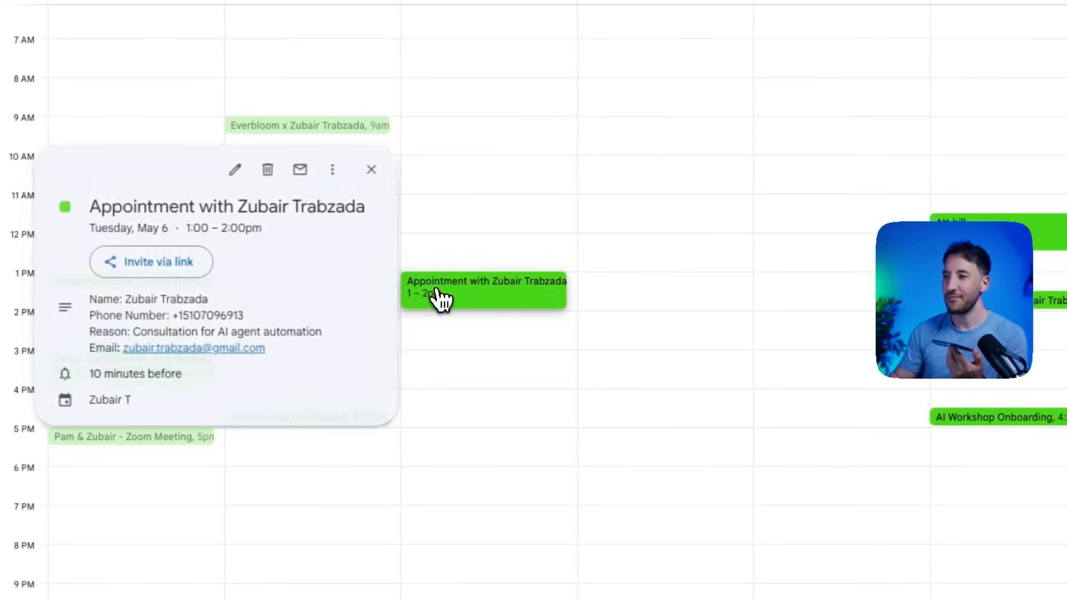
pyautogui.doubleClick(305, 334)
pyautogui.click(317, 235)
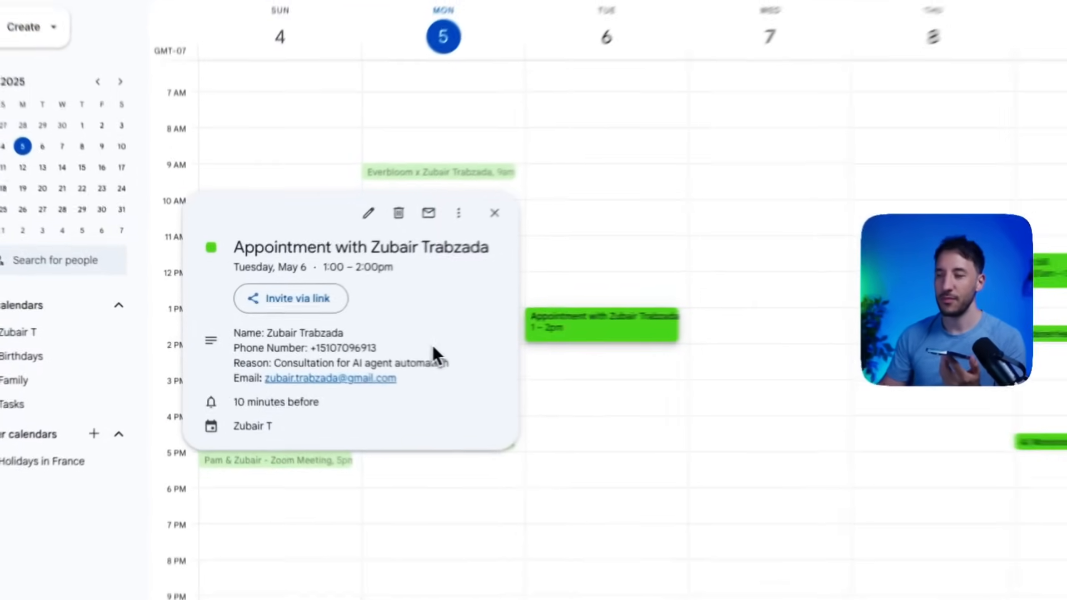
pyautogui.tripleClick(434, 265)
pyautogui.click(438, 299)
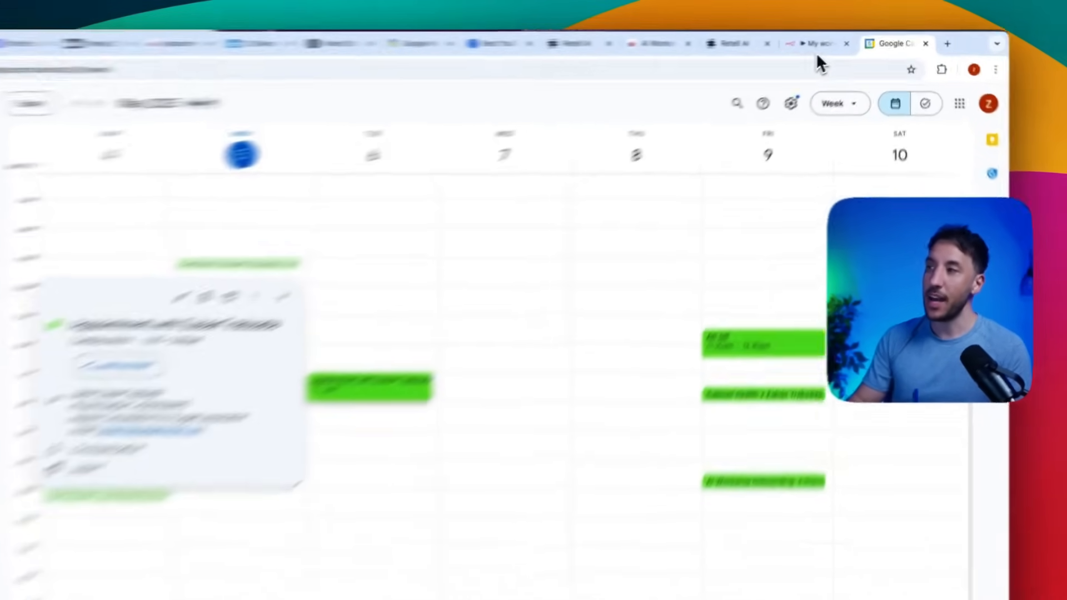
# - Switch back to n8n and run the Appointment Reminder VOICE AI Agent workflow again
pyautogui.click(832, 41)
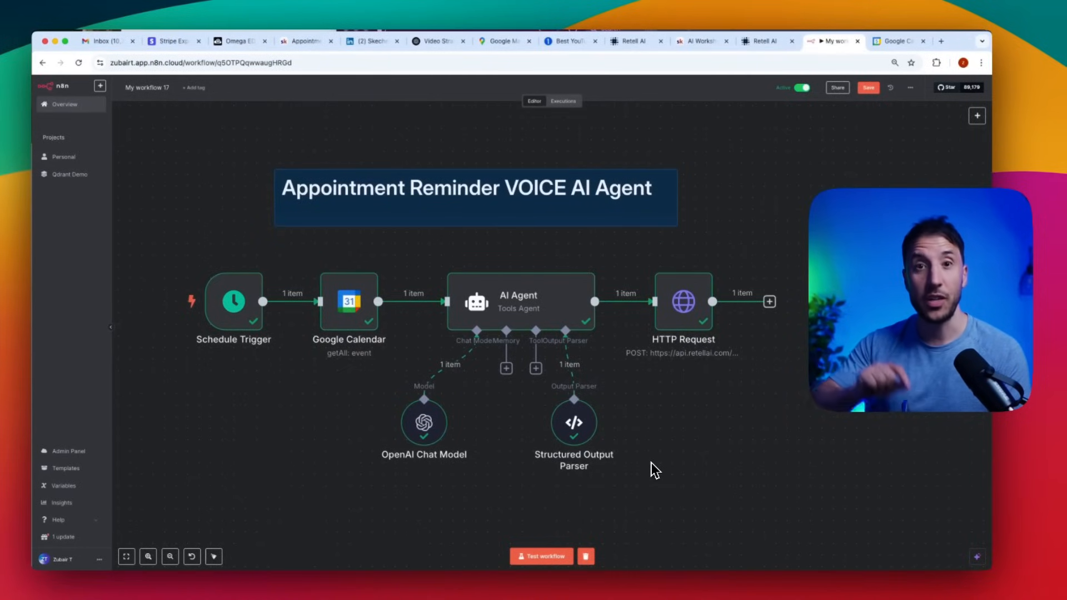
pyautogui.click(561, 556)
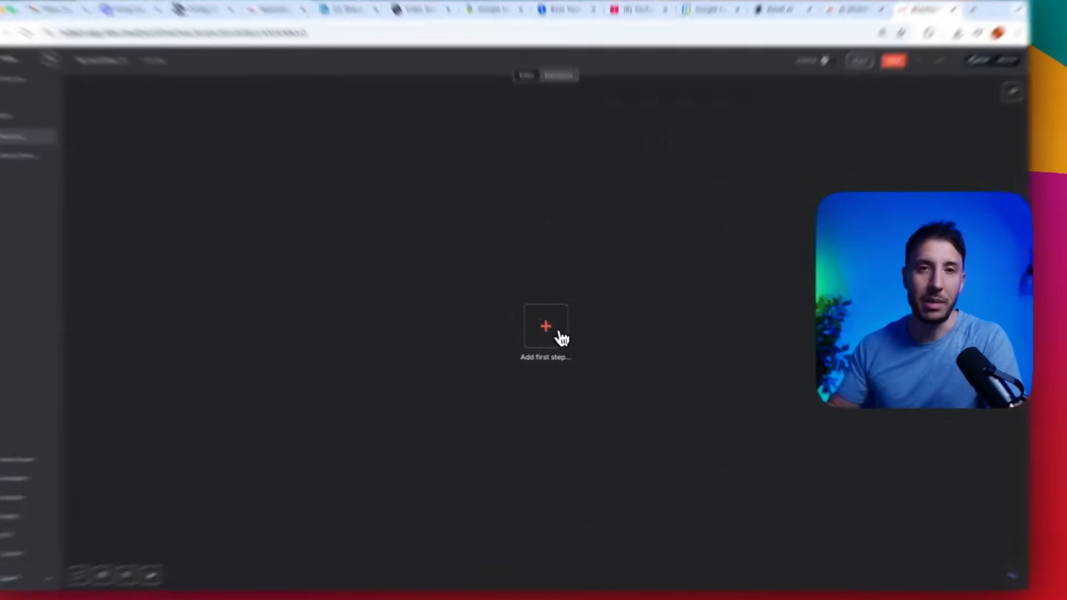
# - Add a Schedule Trigger as the new workflow's first node, keeping its trigger interval at Days
pyautogui.click(565, 339)
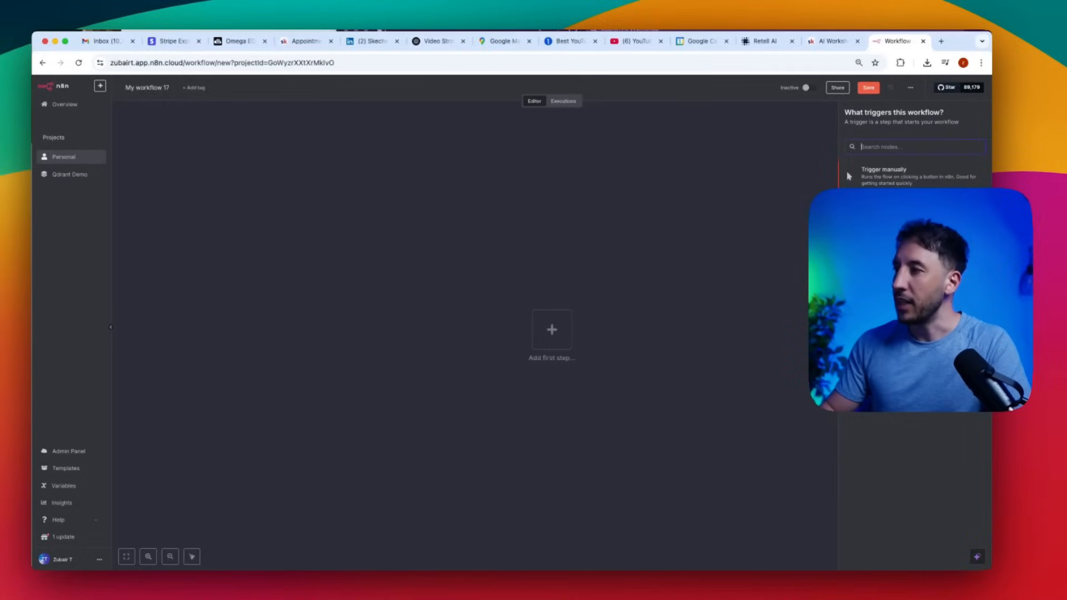
pyautogui.click(881, 234)
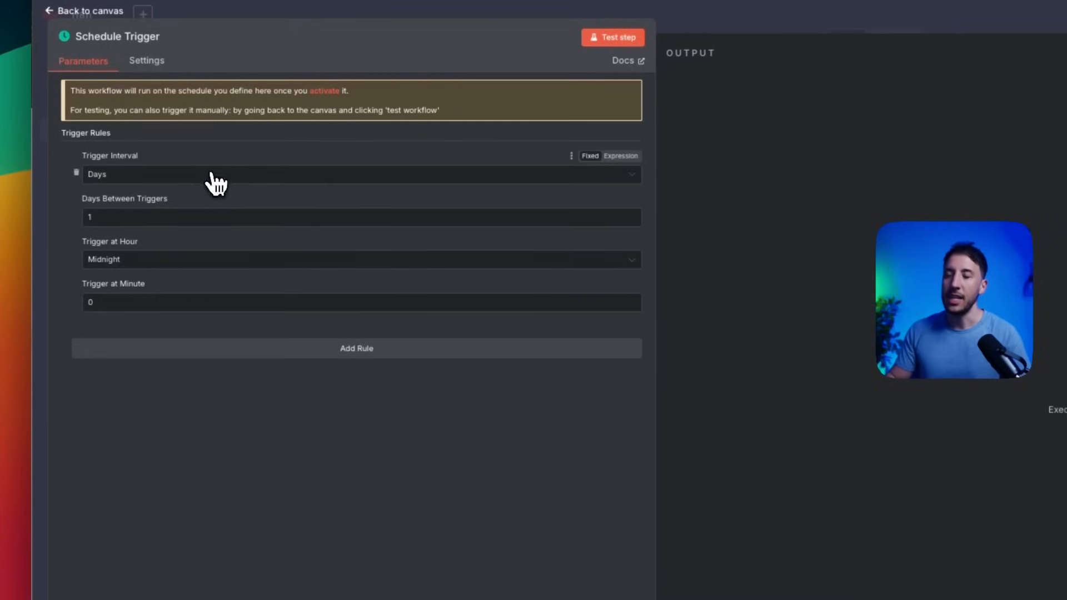
pyautogui.click(216, 175)
pyautogui.click(219, 177)
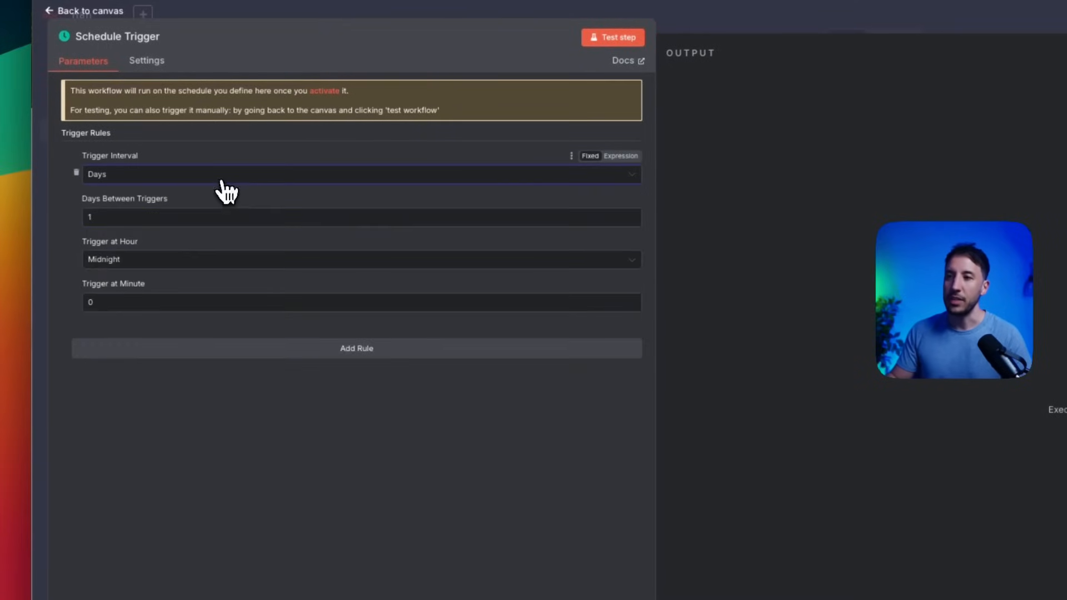
pyautogui.click(238, 180)
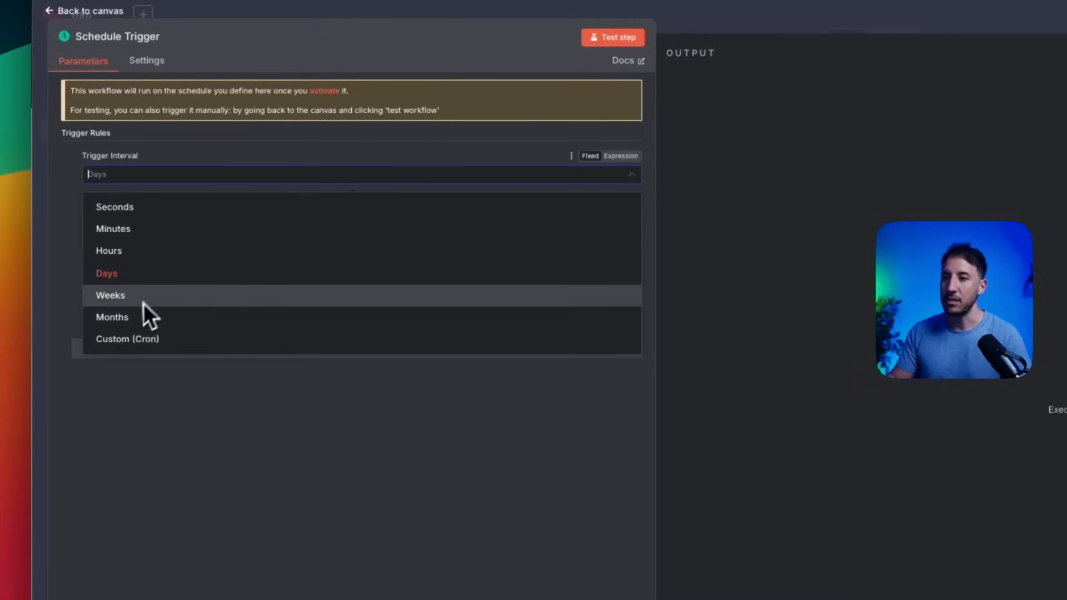
pyautogui.click(258, 144)
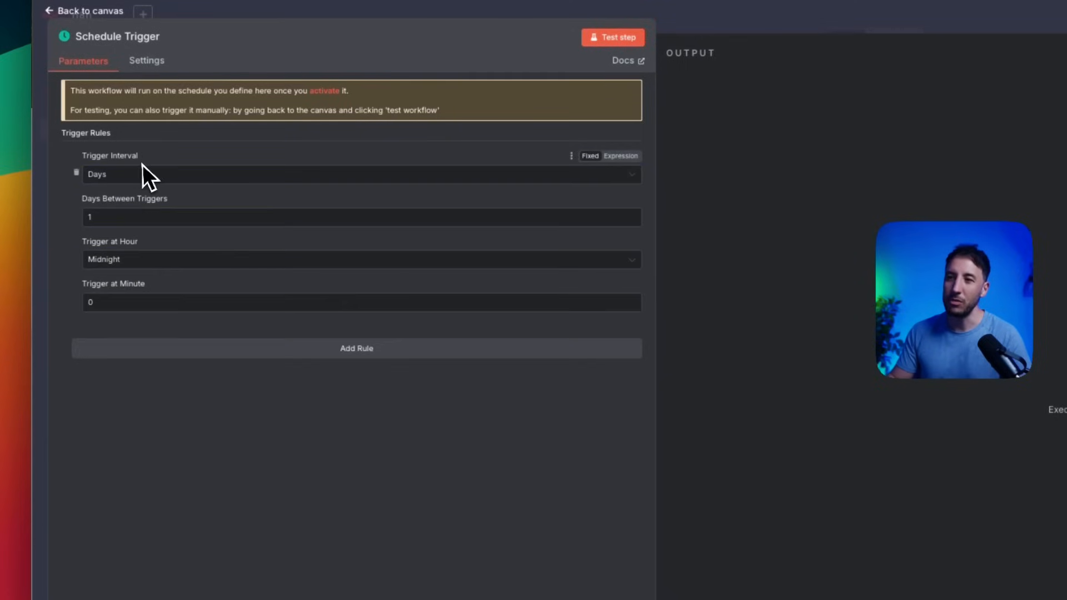
# - Set the Schedule Trigger to fire at 8am and return to the canvas
pyautogui.click(173, 263)
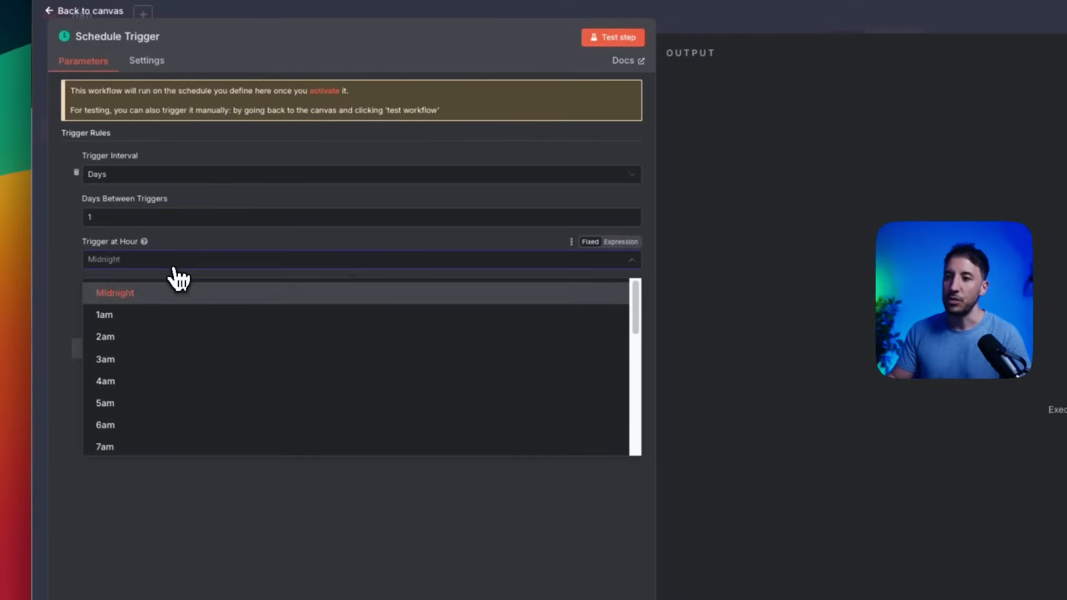
pyautogui.scroll(-3, 144, 439)
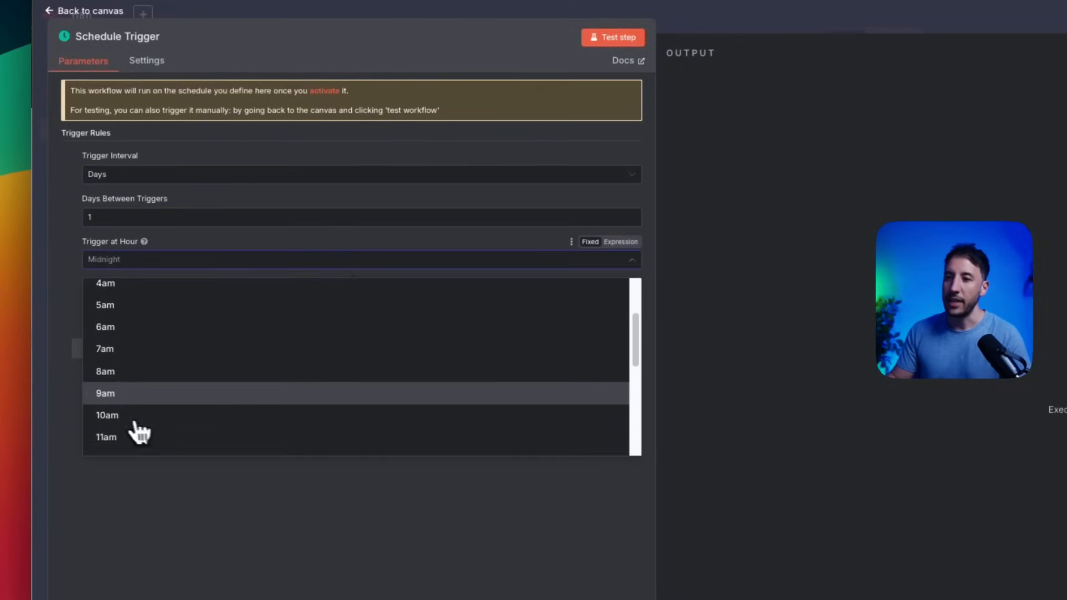
pyautogui.click(127, 378)
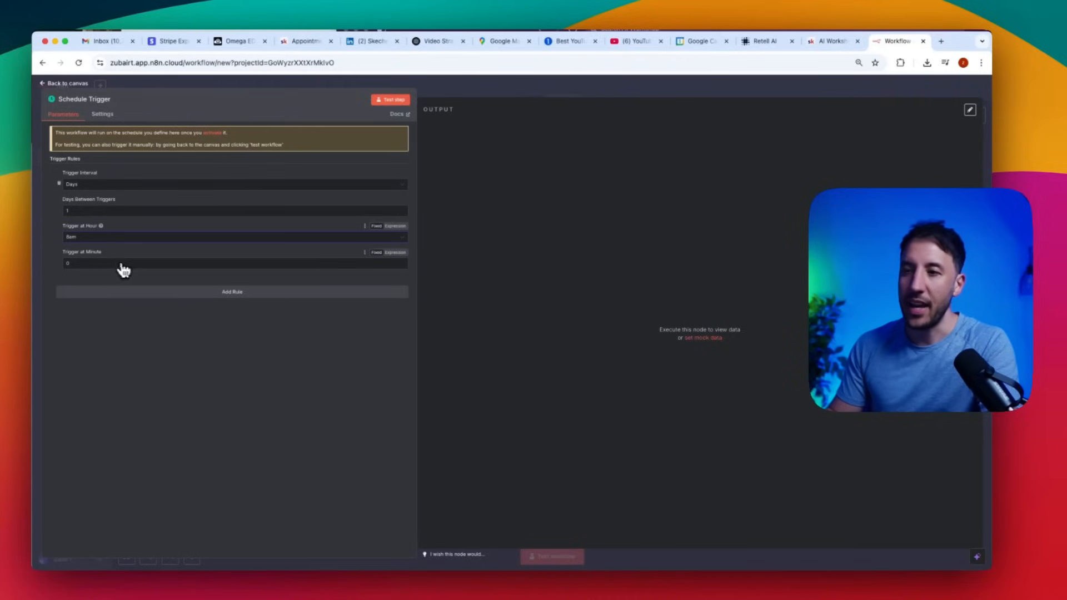
pyautogui.click(492, 82)
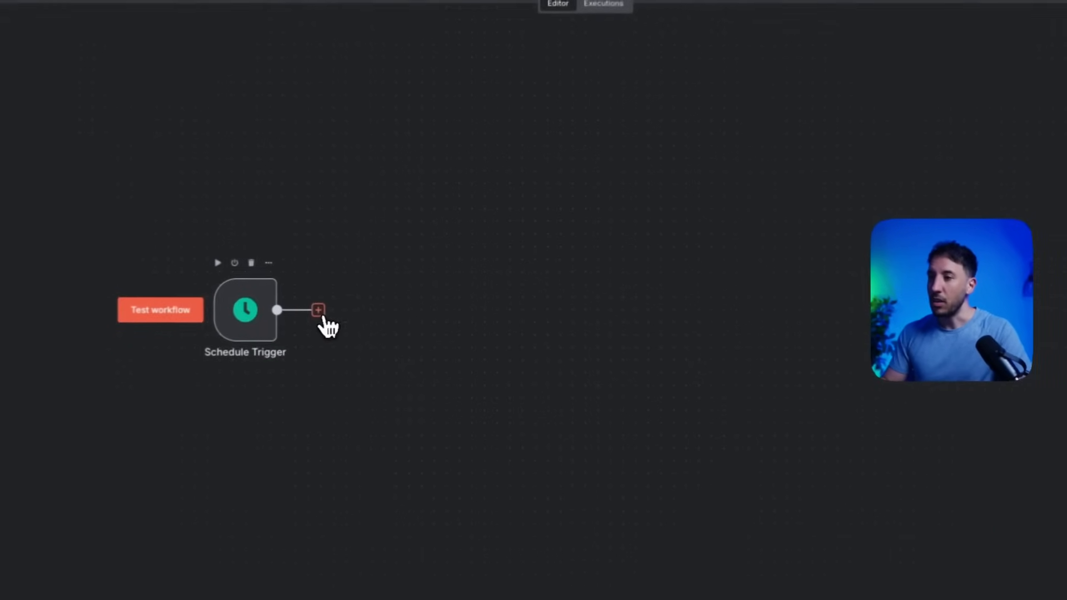
# - Add a Google Calendar node with the Get many events action after the Schedule Trigger
pyautogui.click(319, 311)
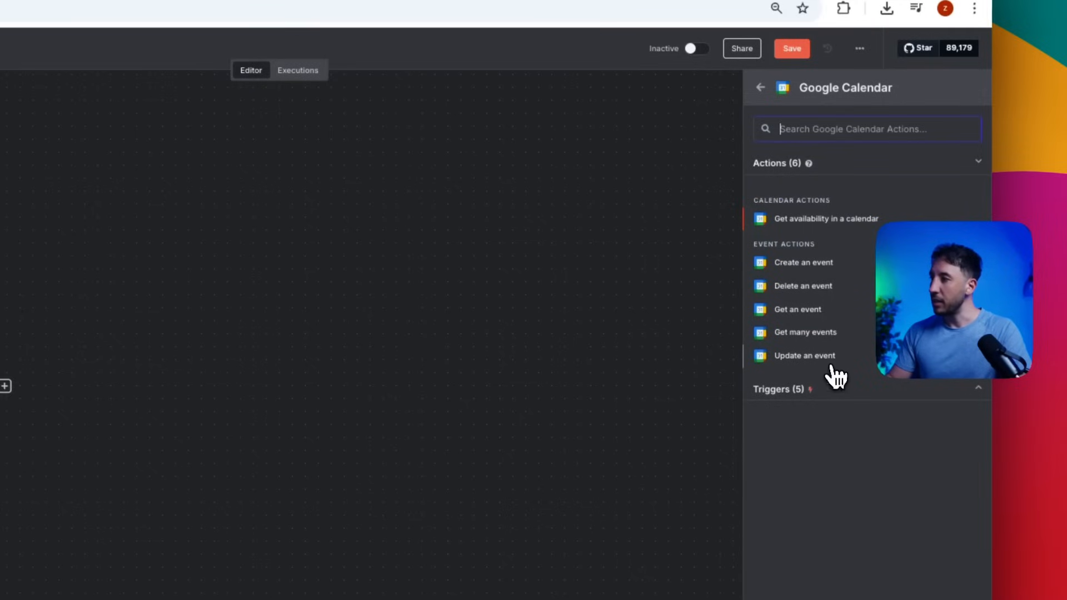
pyautogui.click(814, 339)
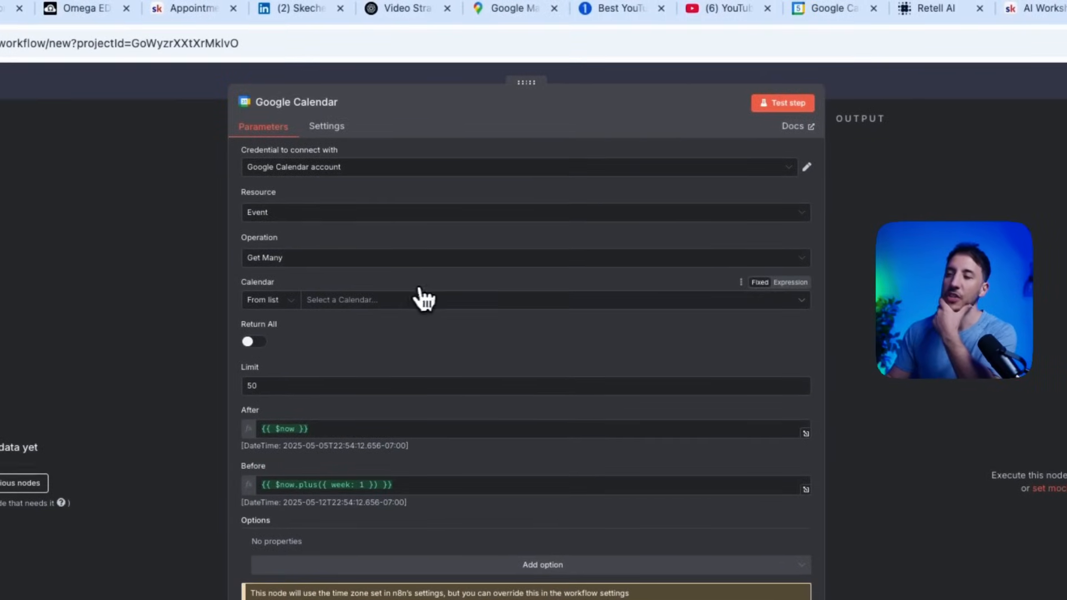
pyautogui.click(534, 172)
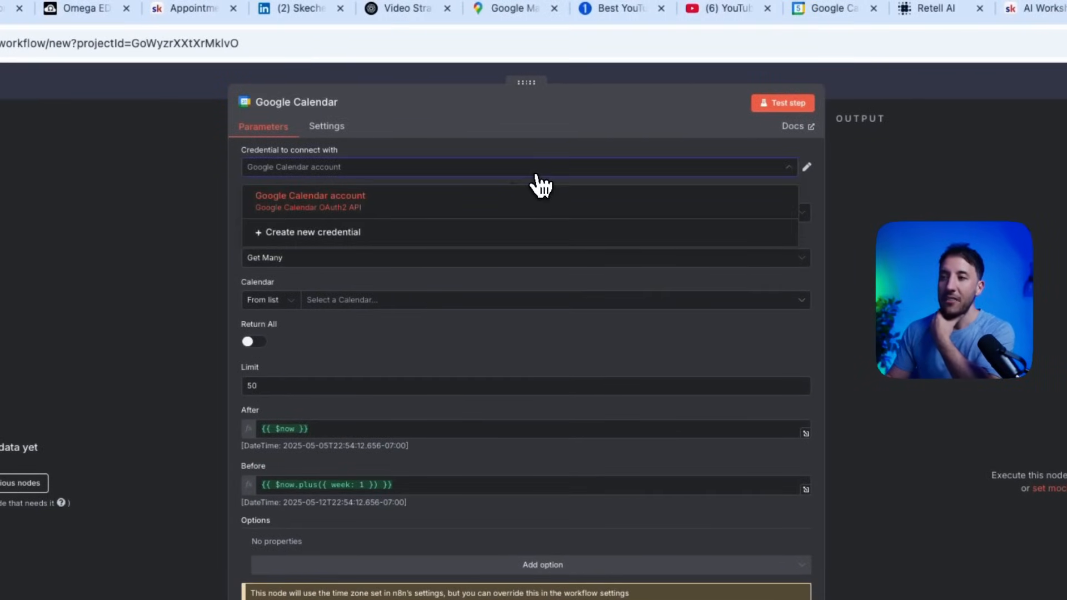
pyautogui.click(341, 239)
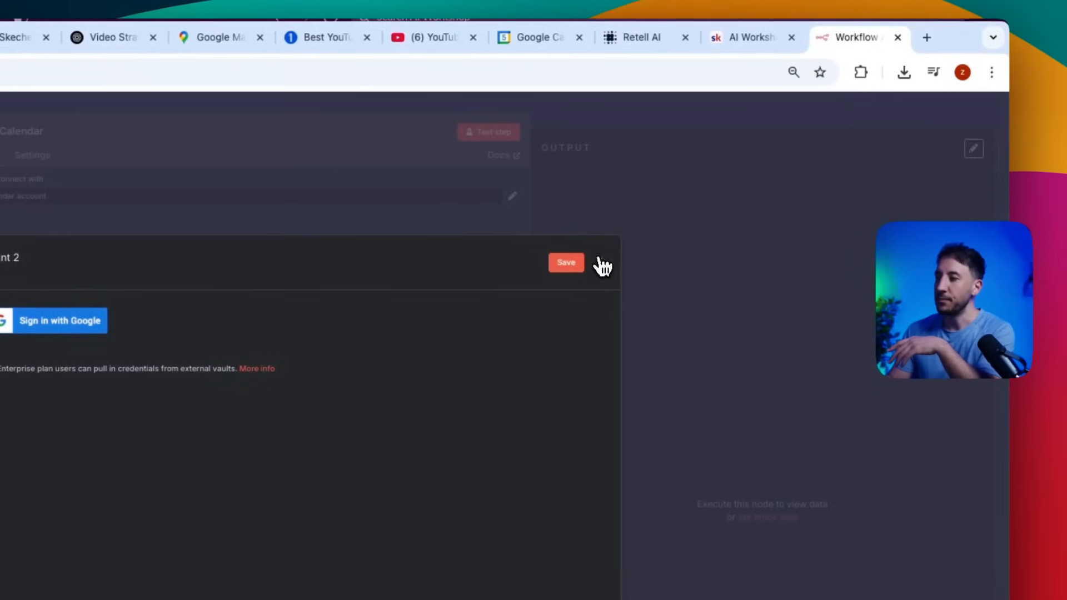
pyautogui.click(603, 266)
pyautogui.click(269, 519)
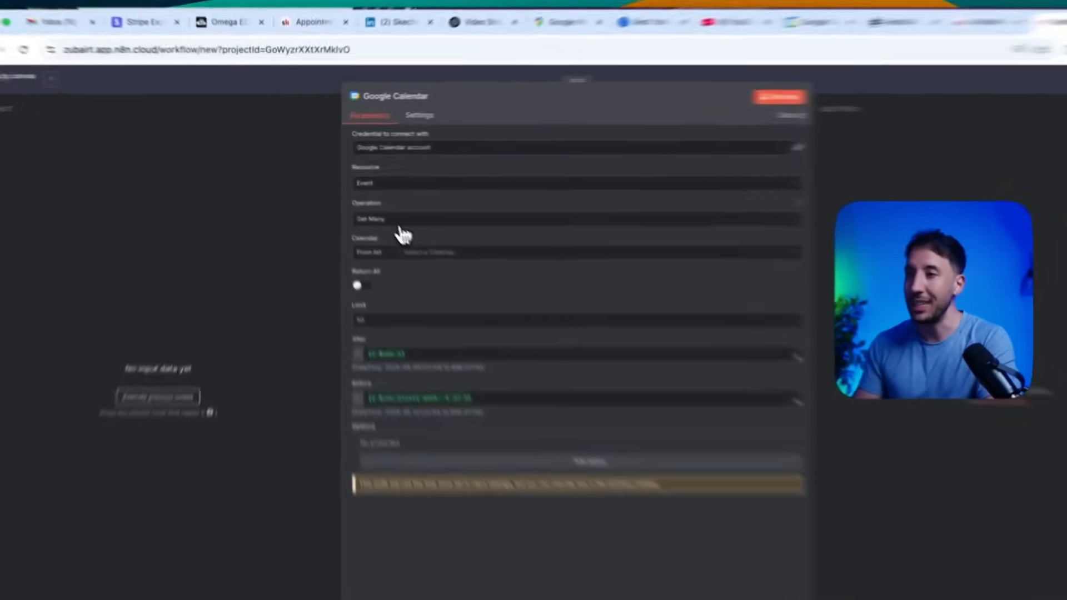
# - Keep the Get Many operation, choose the personal Gmail calendar as the source, and turn on Return All
pyautogui.click(376, 195)
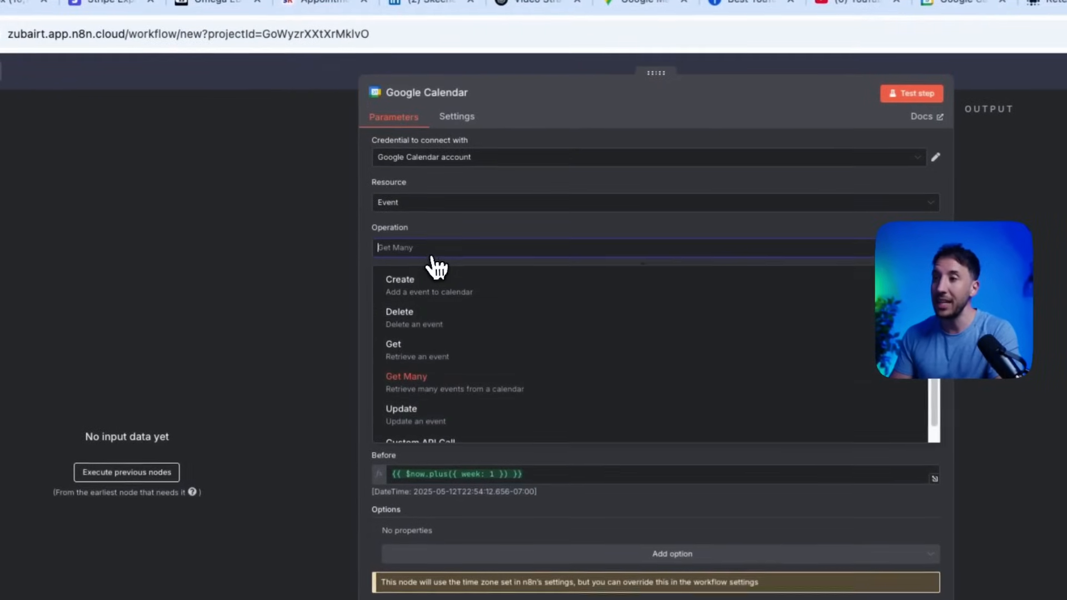
pyautogui.click(455, 232)
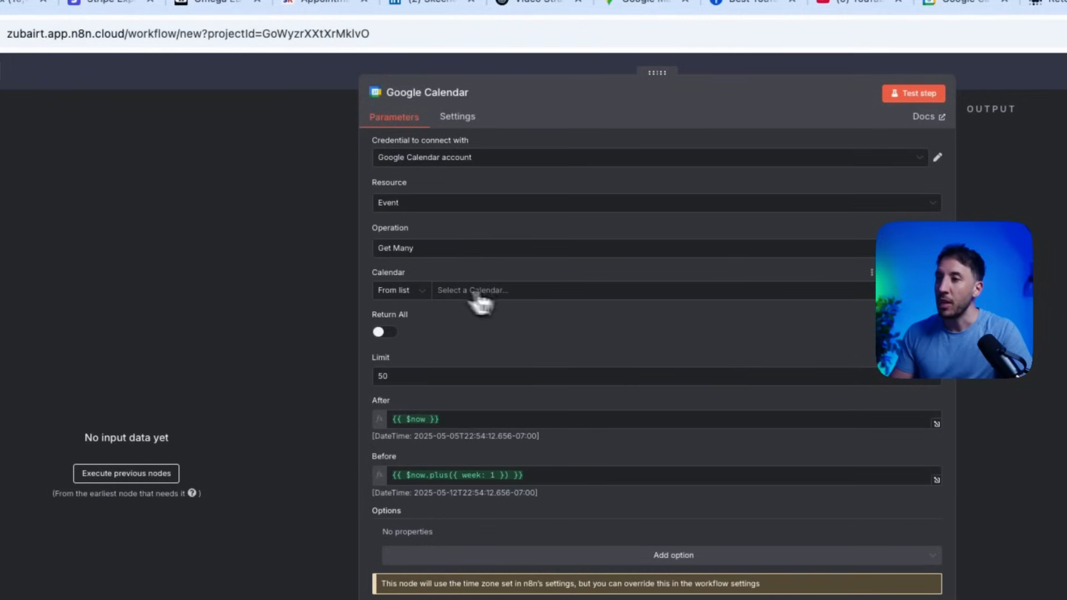
pyautogui.click(526, 298)
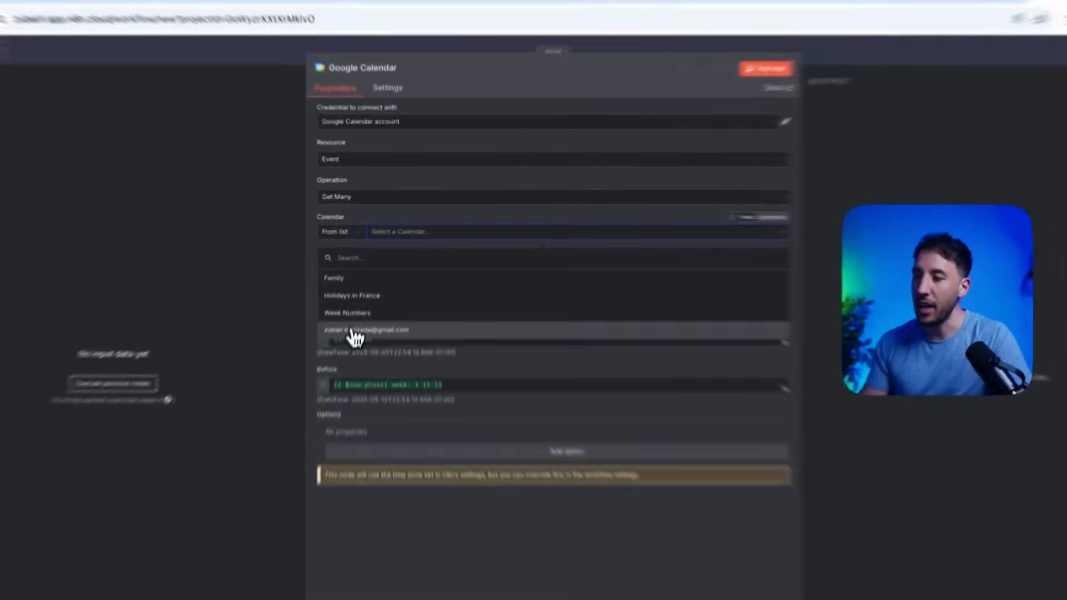
pyautogui.click(374, 294)
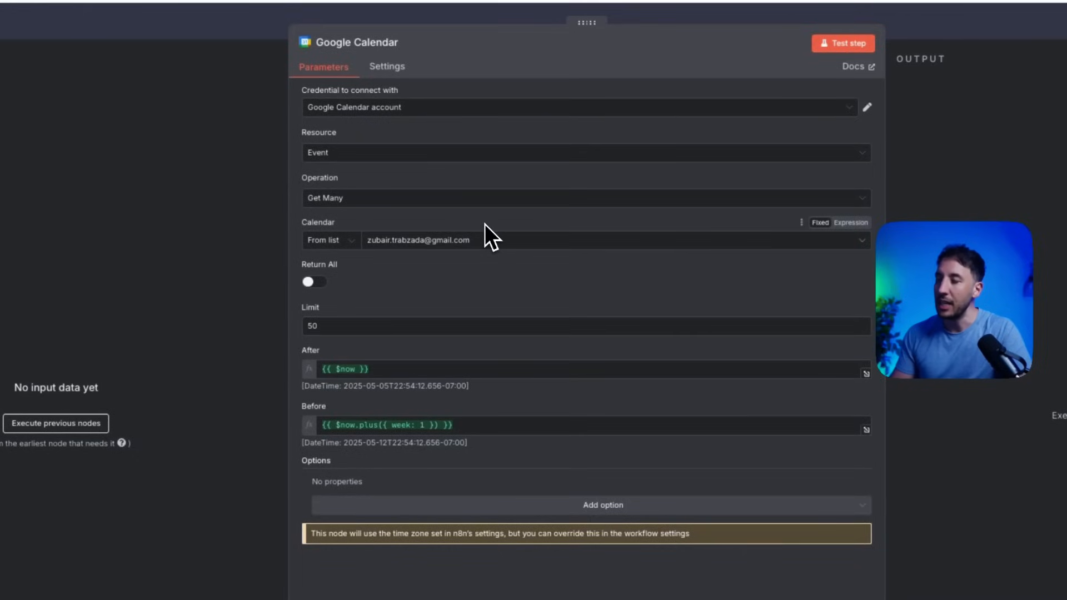
pyautogui.click(315, 282)
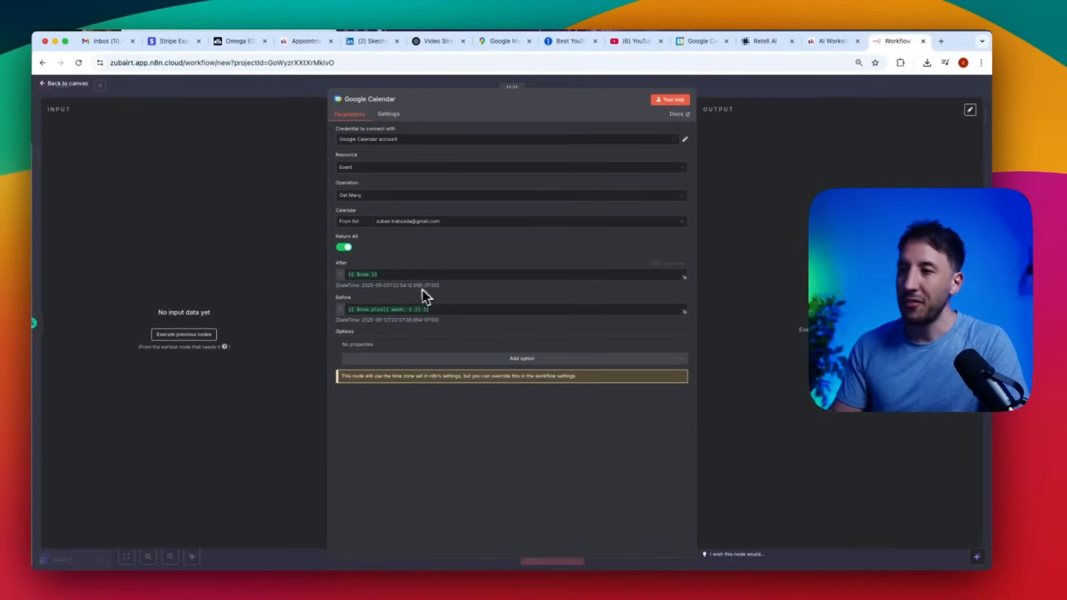
# - Set the Google Calendar node's Before expression to {{ $now.plus(24, 'hours') }}
pyautogui.click(398, 274)
pyautogui.click(421, 255)
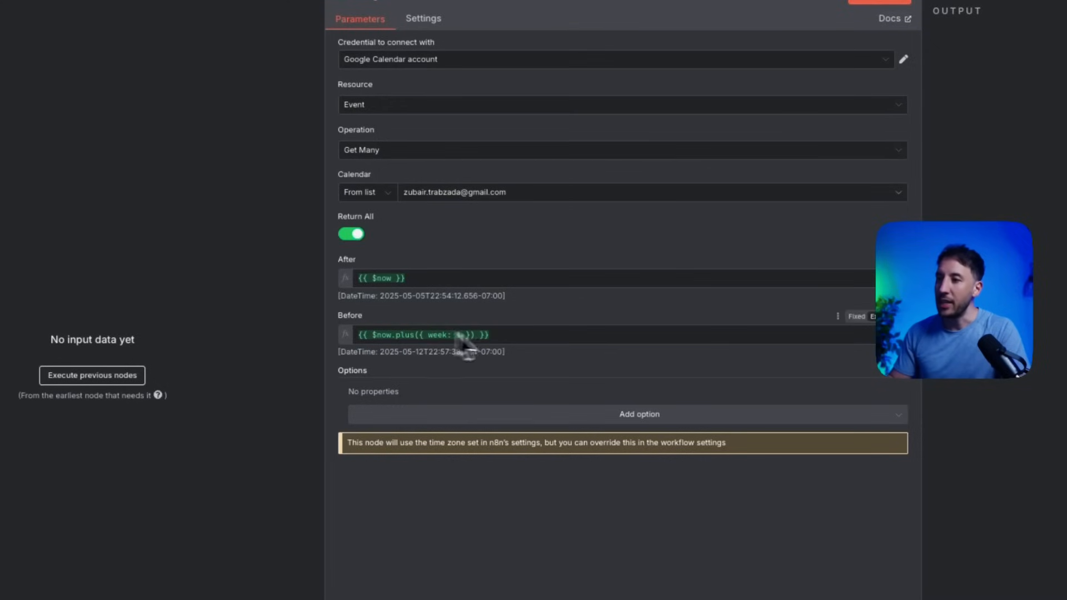
pyautogui.click(549, 336)
pyautogui.hotkey('ctrl', 'a')
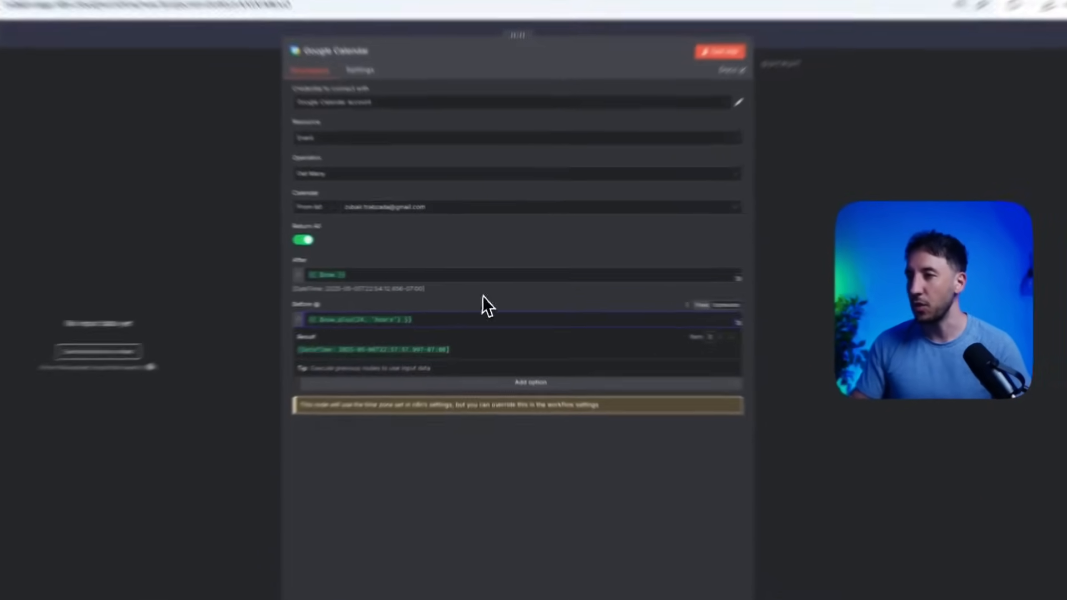
pyautogui.click(483, 290)
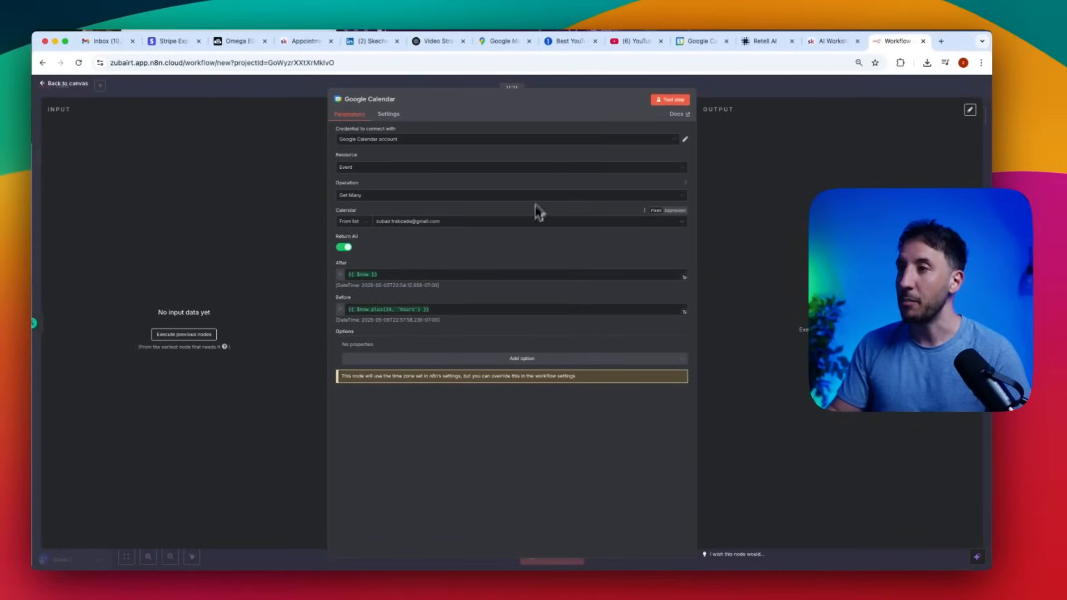
# - Switch to Google Calendar and open the Tuesday, May 6, 1–2pm appointment for editing, down to its description
pyautogui.click(710, 41)
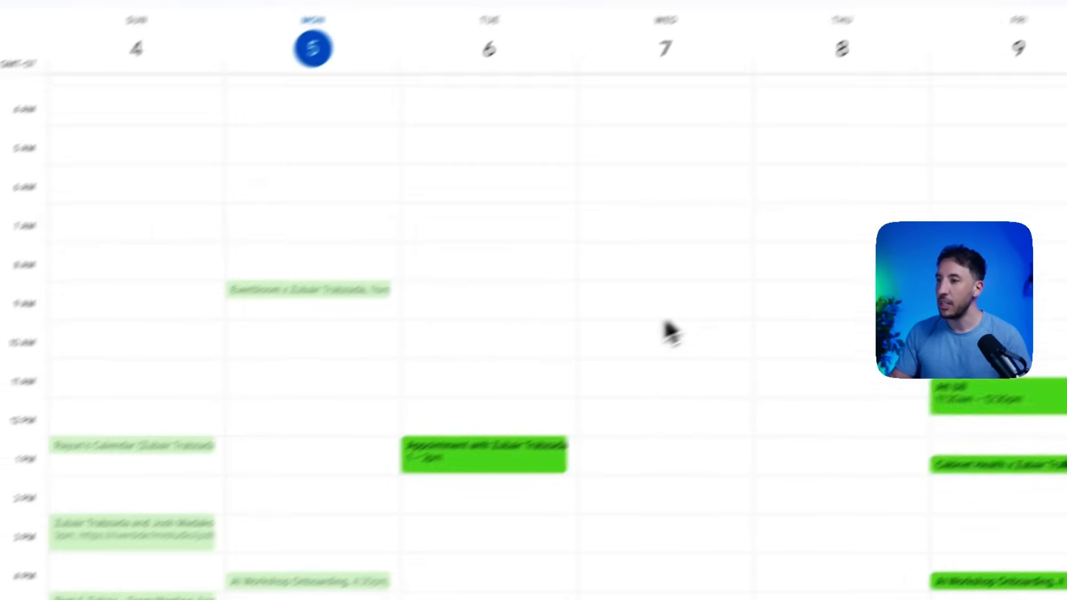
pyautogui.click(530, 334)
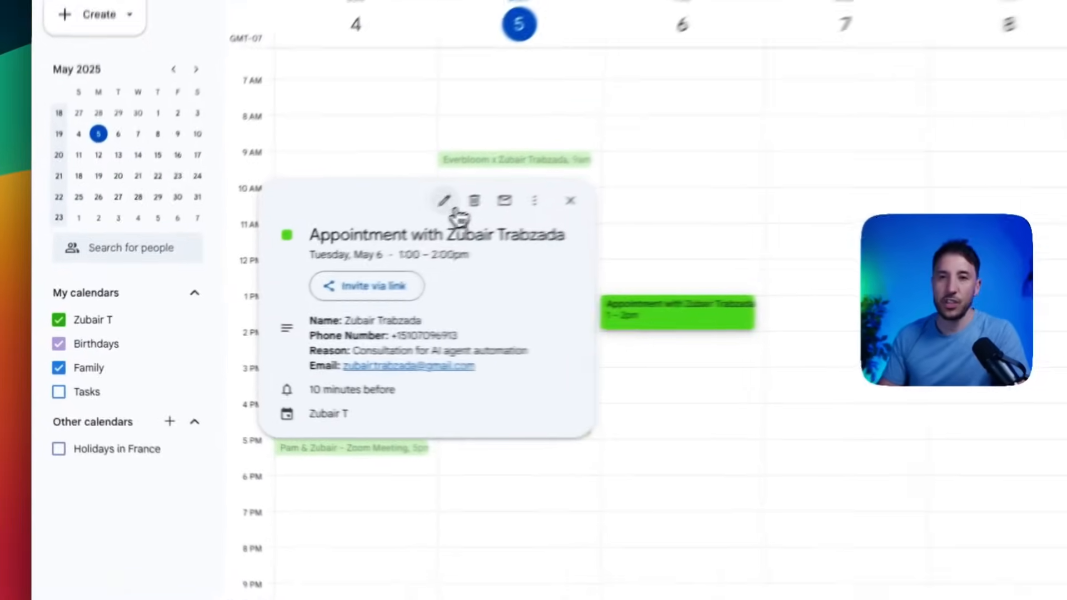
pyautogui.click(466, 197)
pyautogui.scroll(-3, 429, 379)
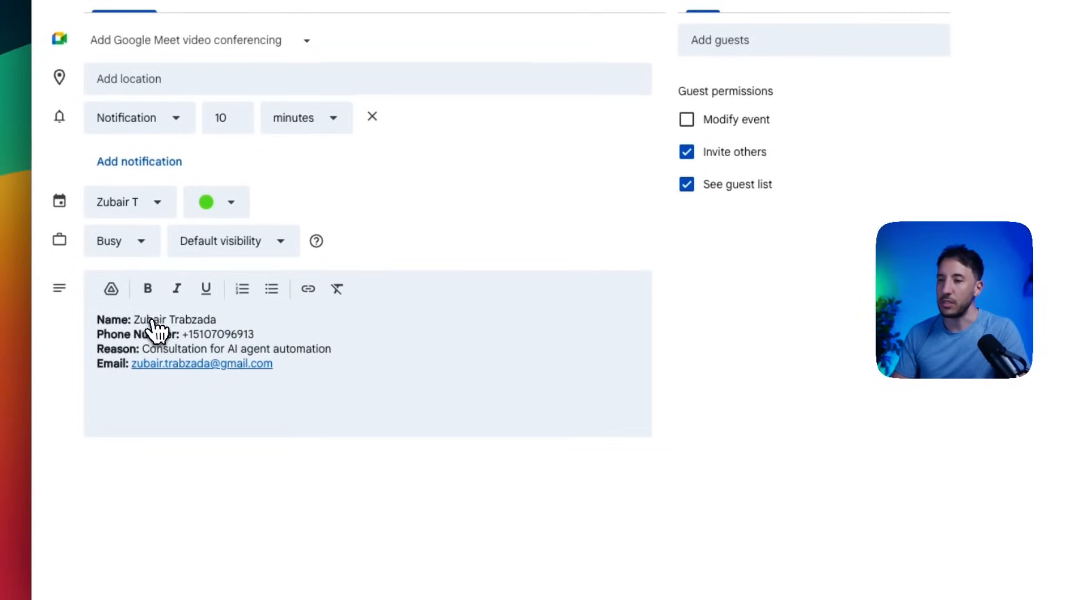
# - Remove the bold formatting from the appointment's description text and save the event
pyautogui.moveTo(127, 362); pyautogui.dragTo(81, 327)
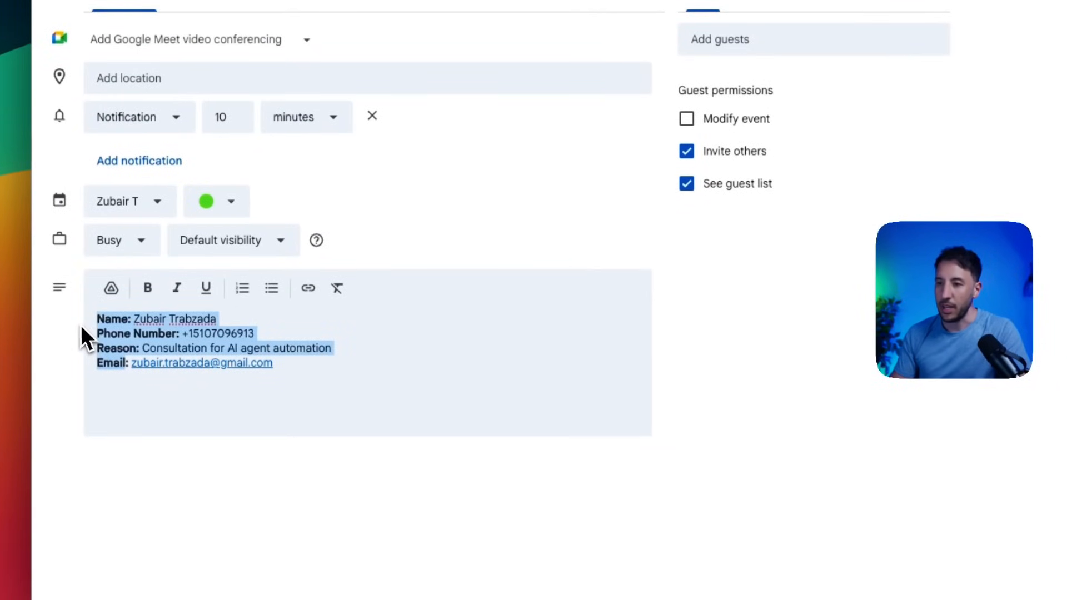
pyautogui.press('super+b')
pyautogui.click(606, 383)
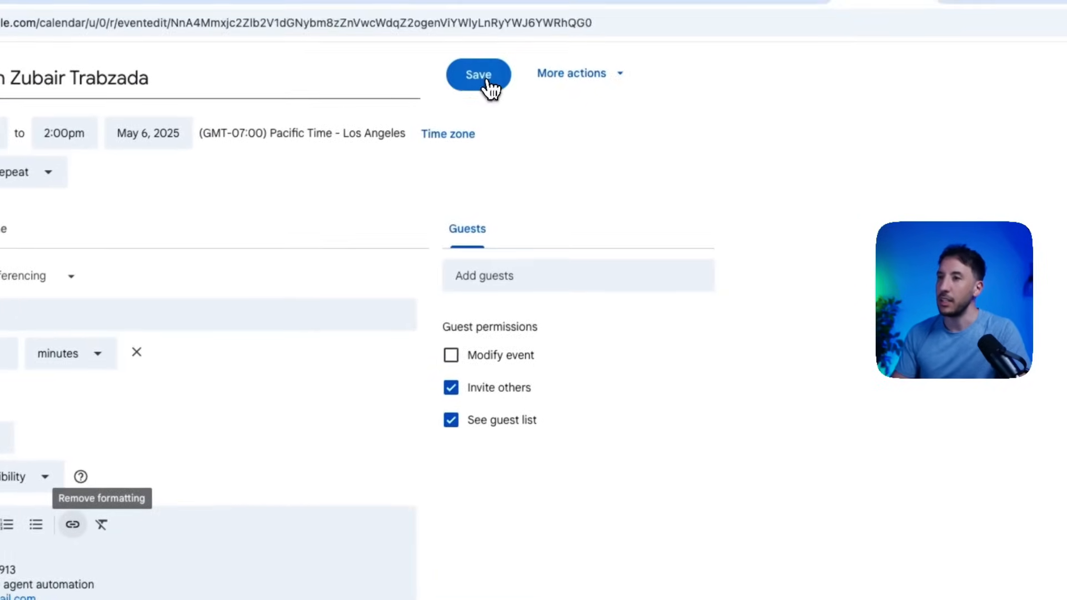
pyautogui.click(480, 76)
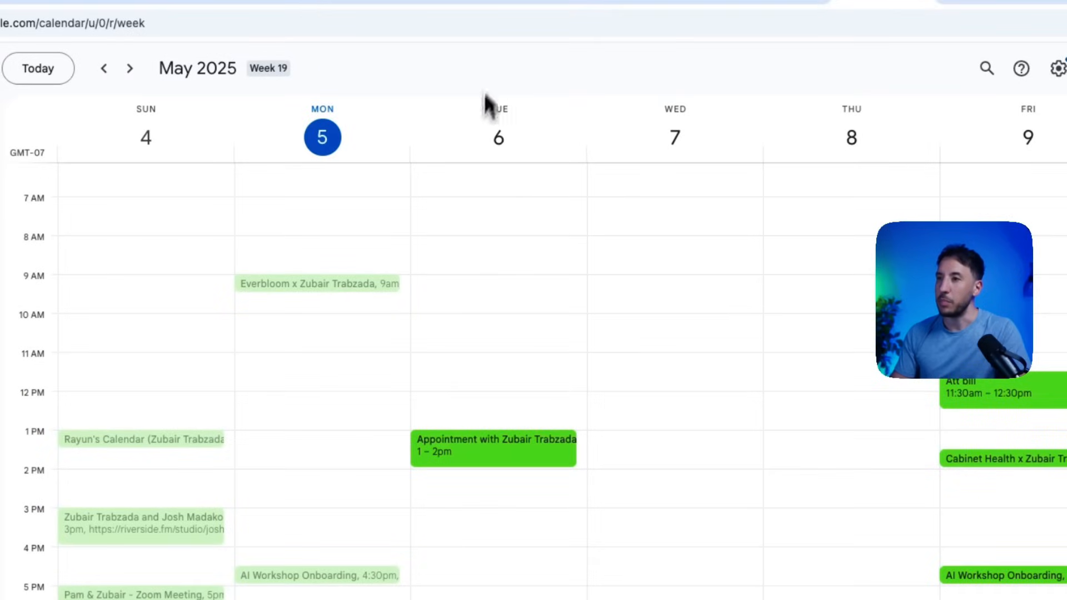
# - Reopen and save the Tuesday 1–2pm appointment in Google Calendar, and test the Google Calendar node back in n8n
pyautogui.doubleClick(489, 455)
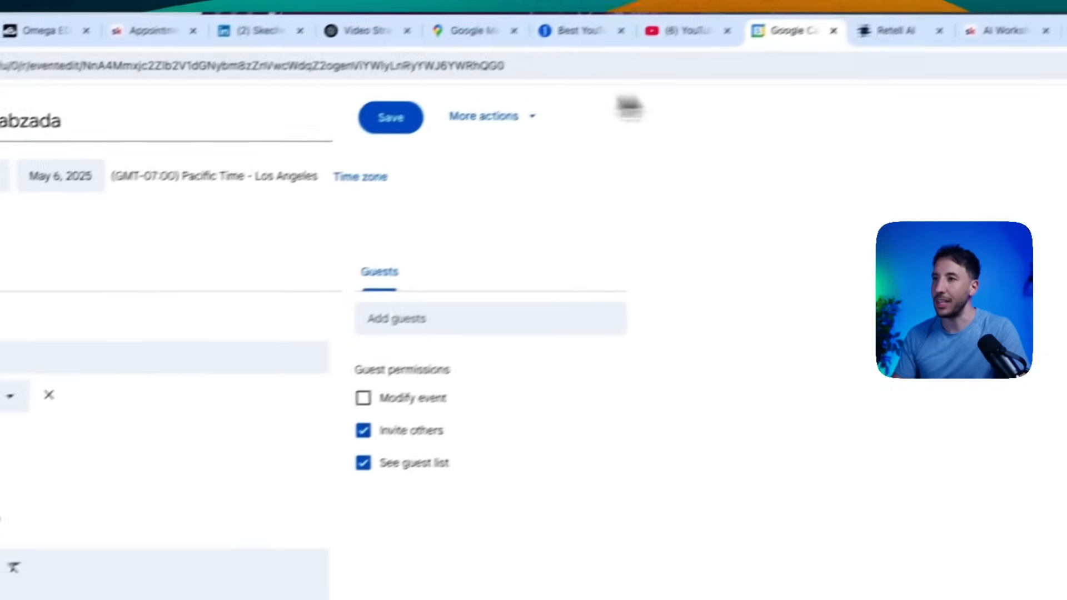
pyautogui.click(389, 146)
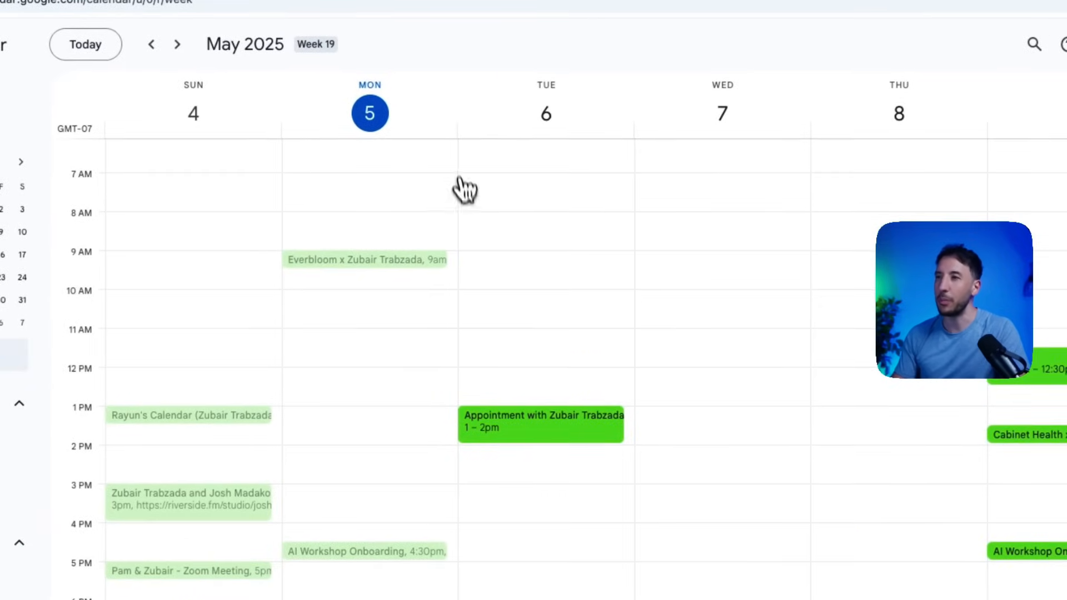
pyautogui.click(838, 56)
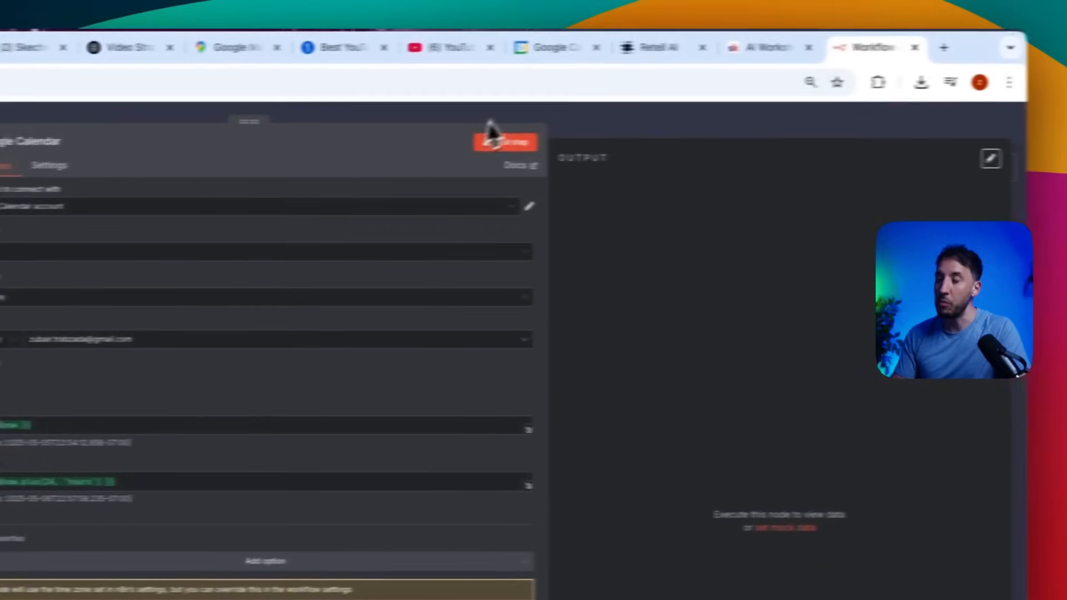
pyautogui.click(486, 149)
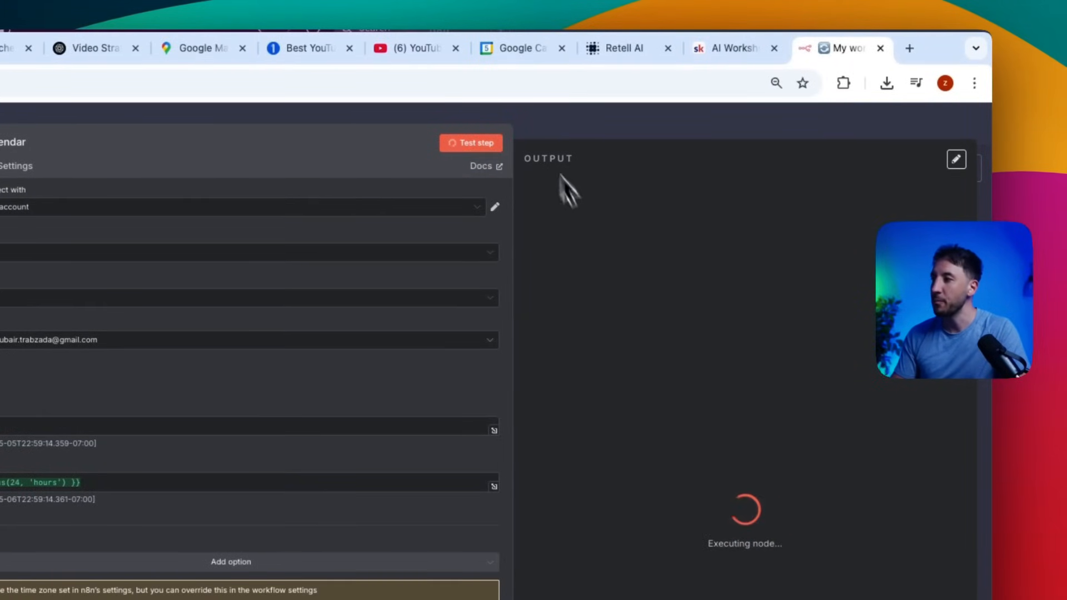
pyautogui.click(821, 160)
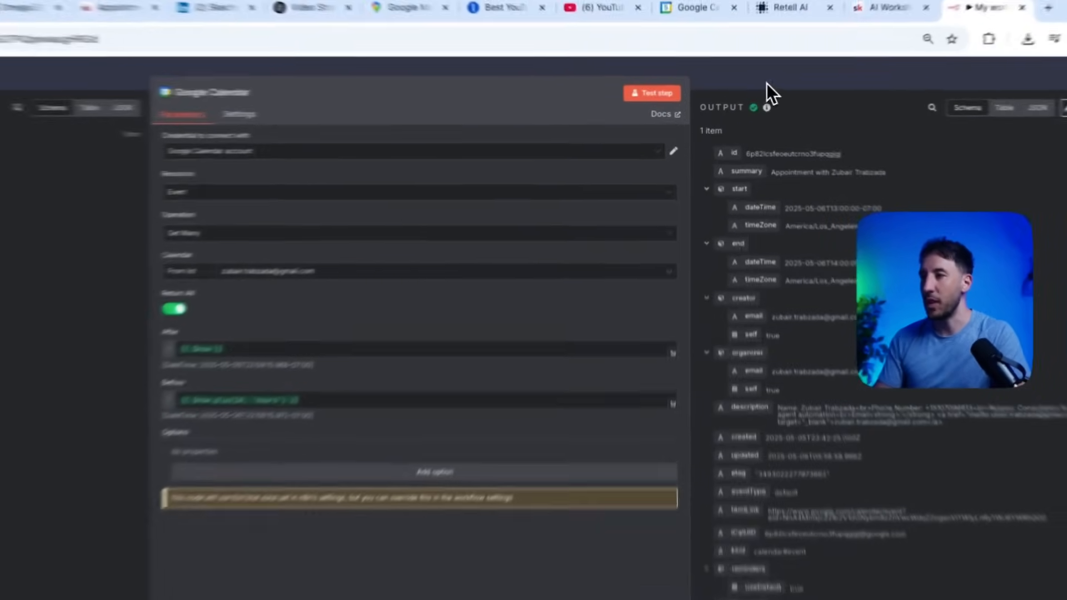
pyautogui.click(747, 92)
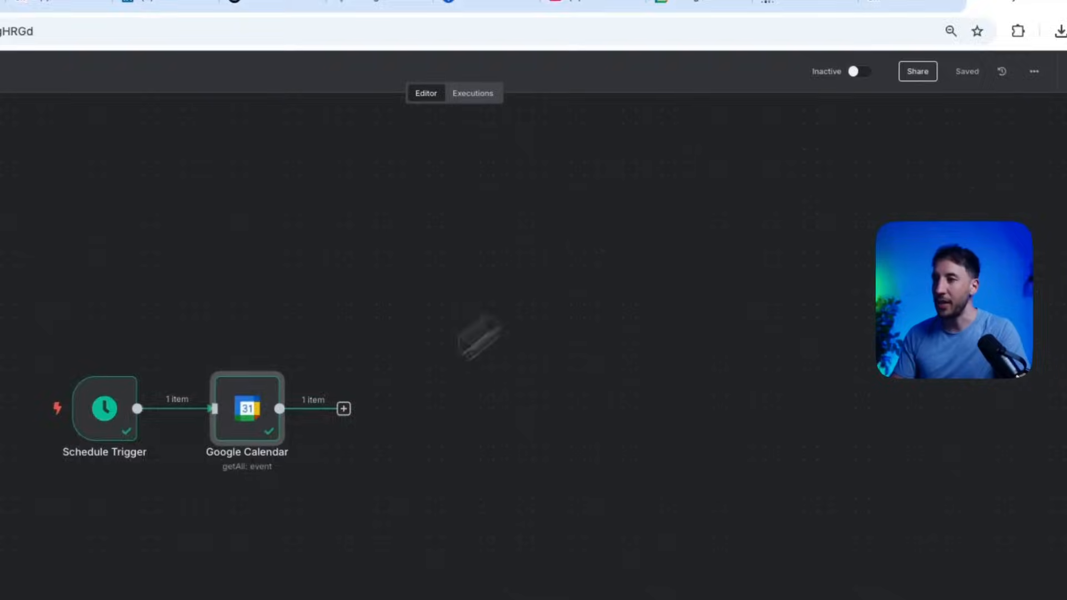
# - Add an AI Agent node after Google Calendar and set its user message prompt source to Define below
pyautogui.moveTo(268, 296); pyautogui.dragTo(242, 296)
pyautogui.moveTo(437, 287); pyautogui.dragTo(411, 286)
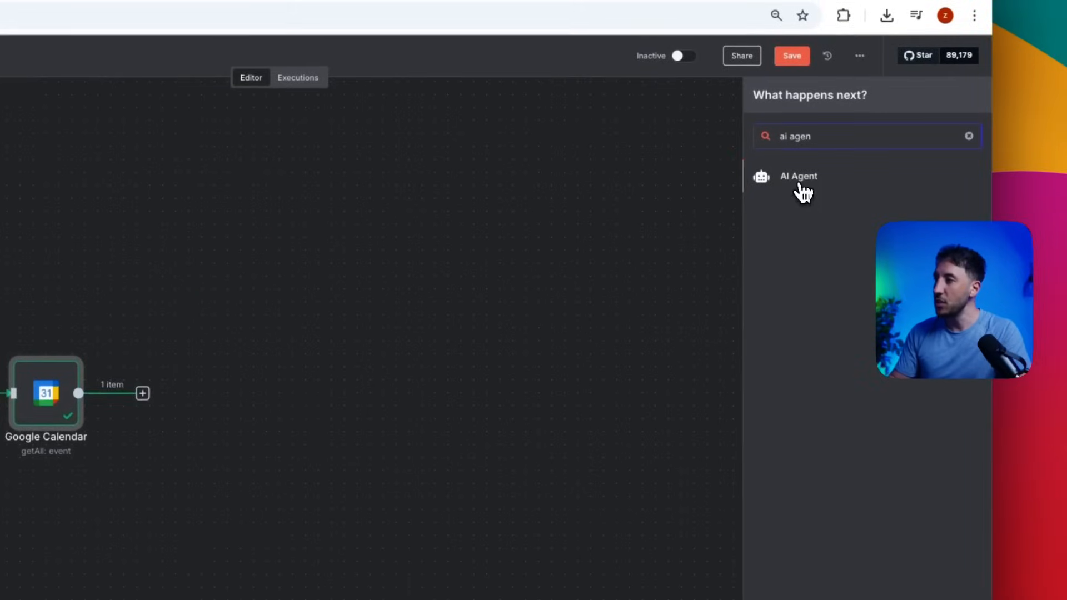
pyautogui.click(798, 191)
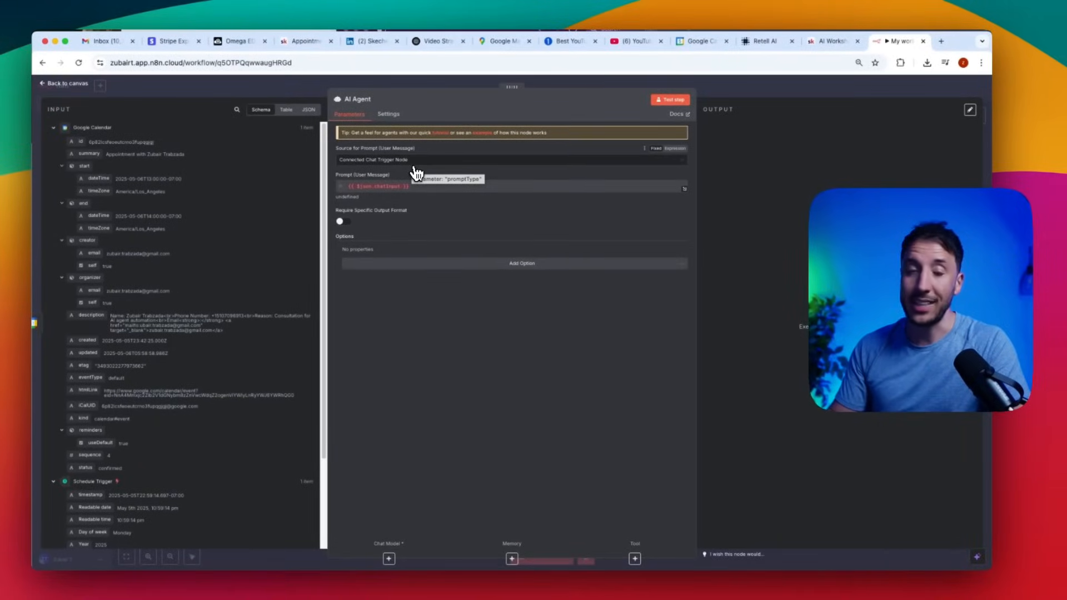
pyautogui.click(415, 164)
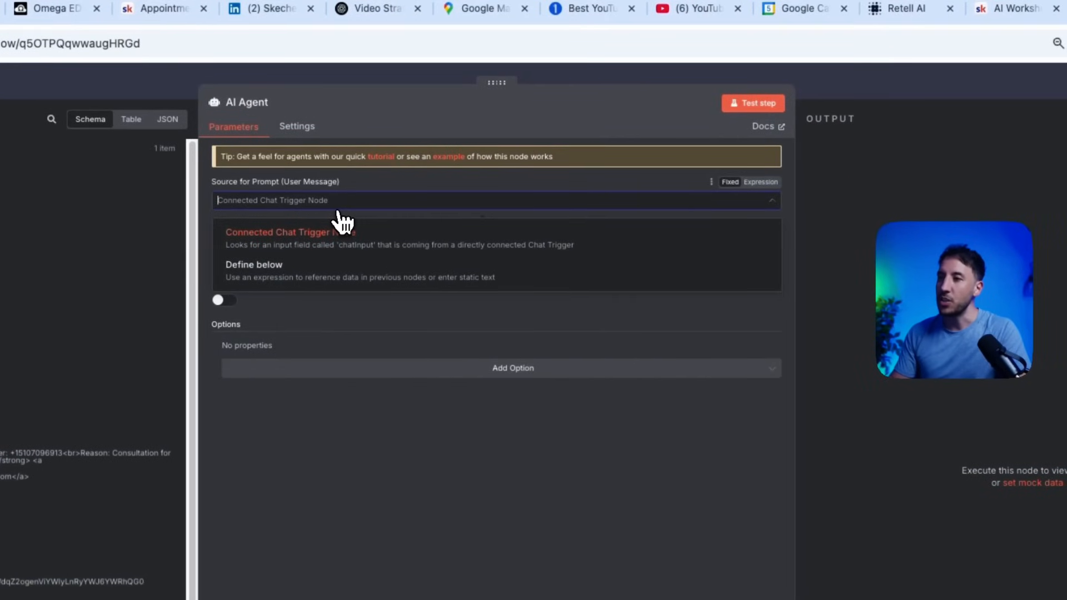
pyautogui.click(284, 280)
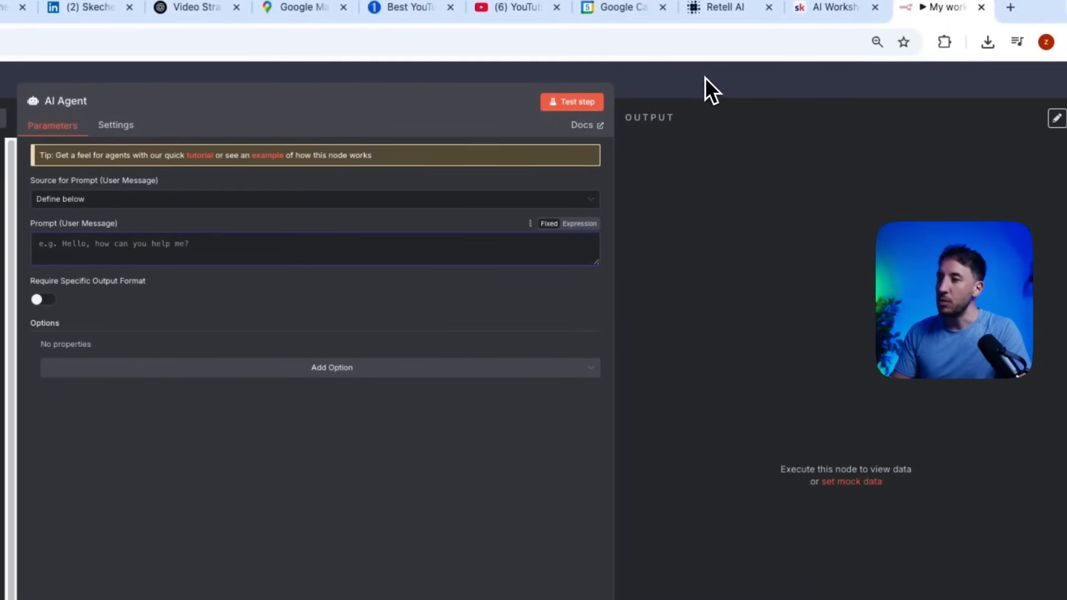
pyautogui.click(705, 78)
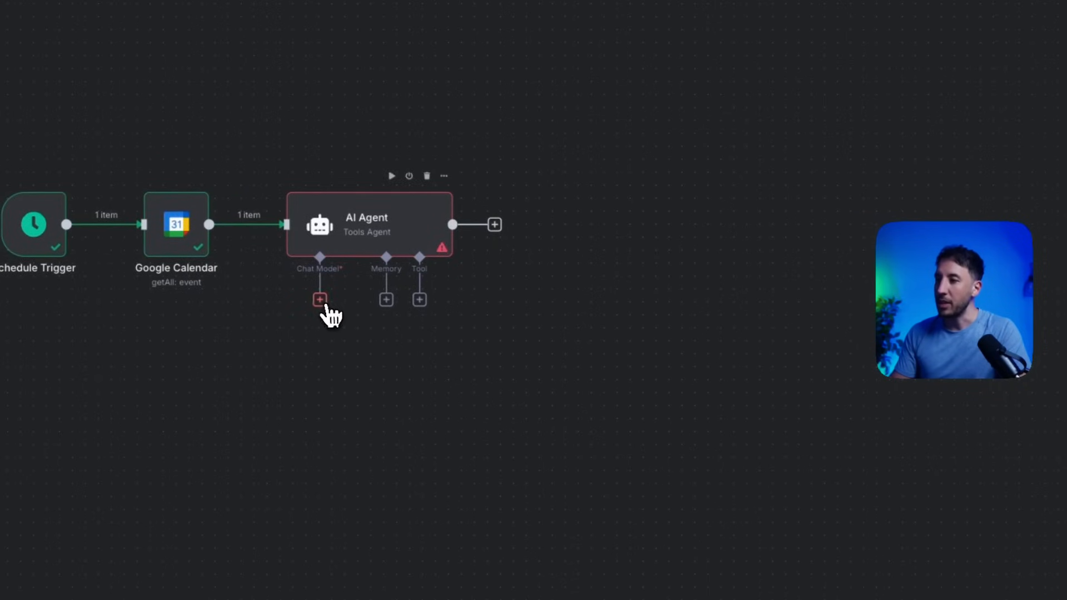
# - Attach an OpenAI Chat Model using gpt-4.1 to the AI Agent and place it below the agent node
pyautogui.click(320, 300)
pyautogui.click(817, 446)
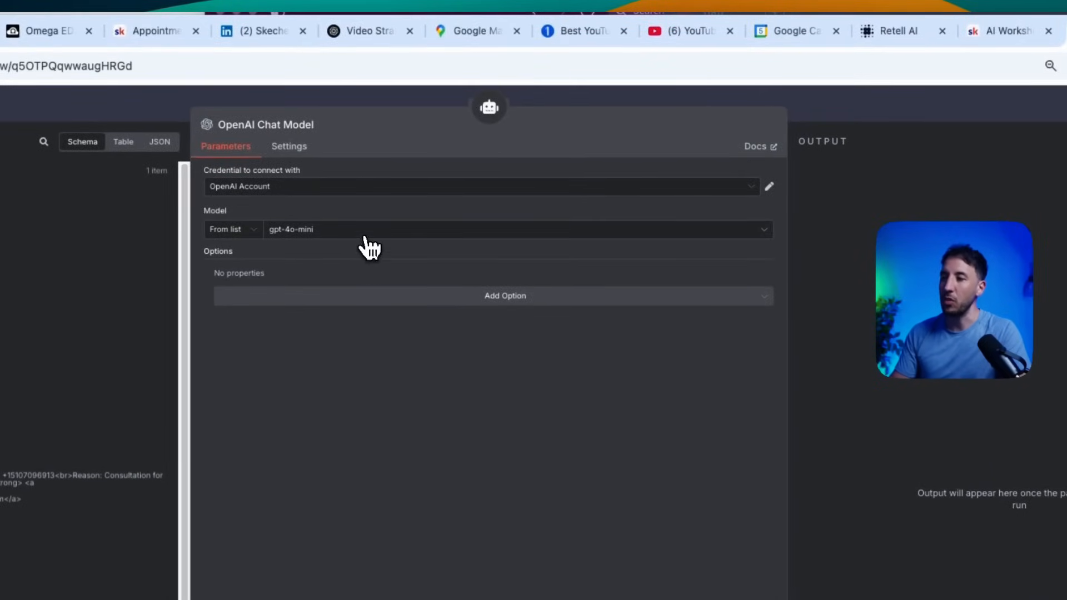
pyautogui.click(367, 232)
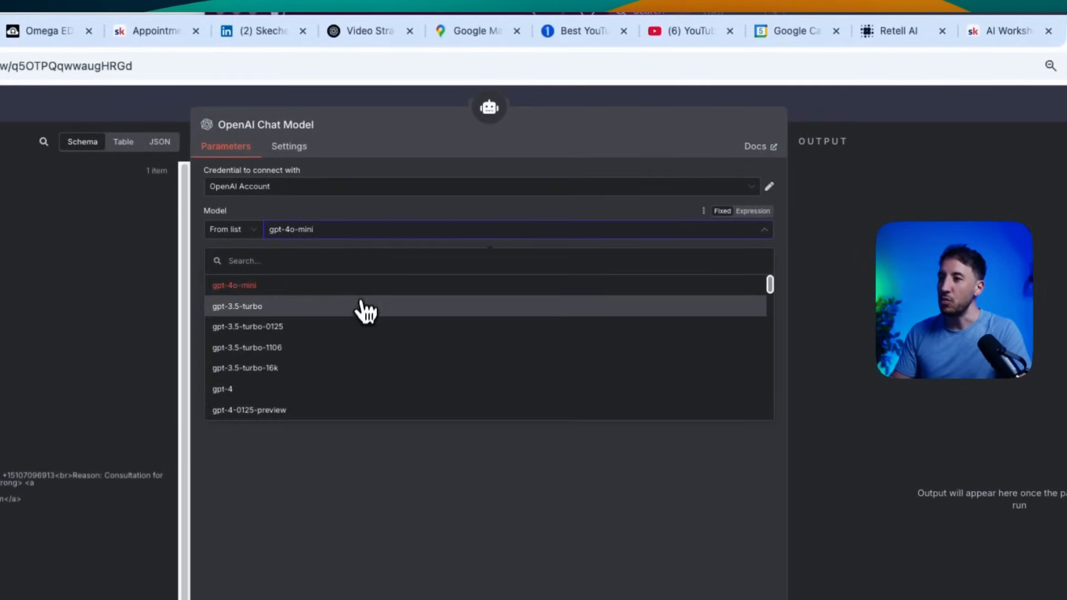
pyautogui.scroll(-3, 304, 421)
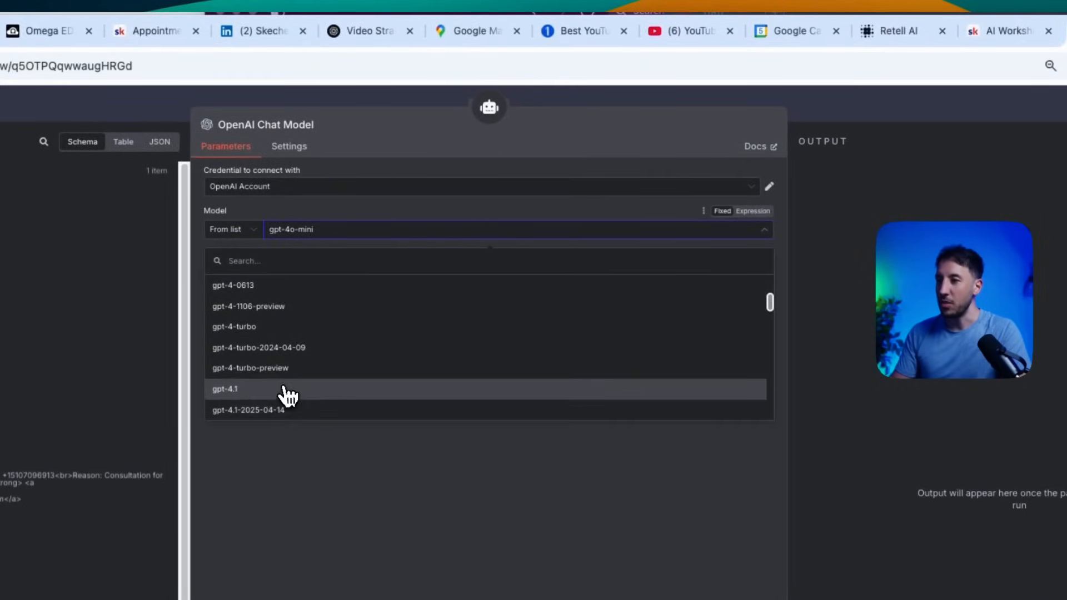
pyautogui.click(287, 392)
pyautogui.click(831, 107)
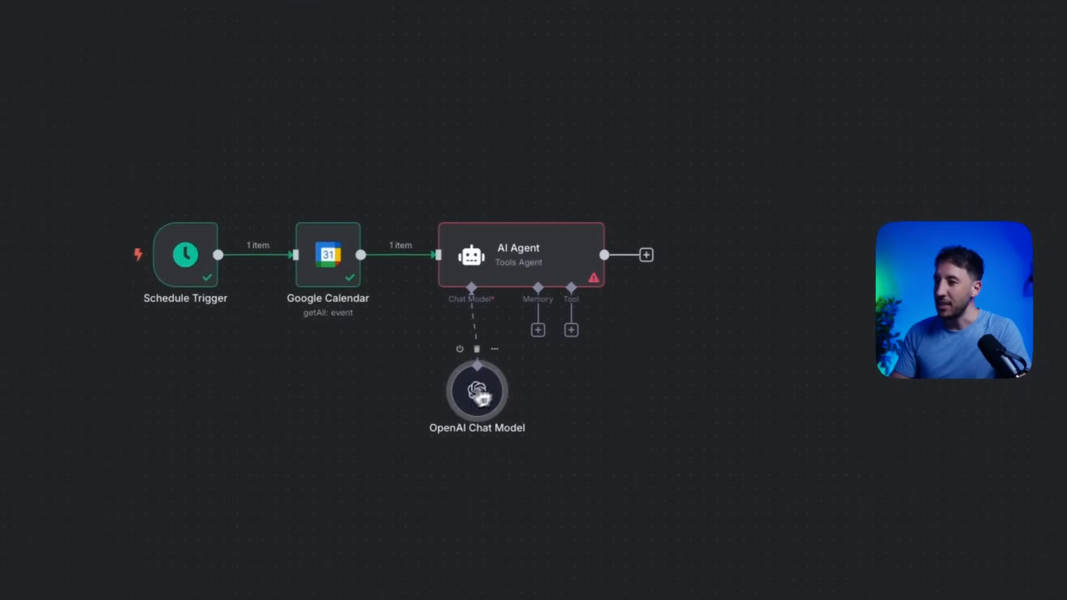
pyautogui.moveTo(481, 397); pyautogui.dragTo(442, 383)
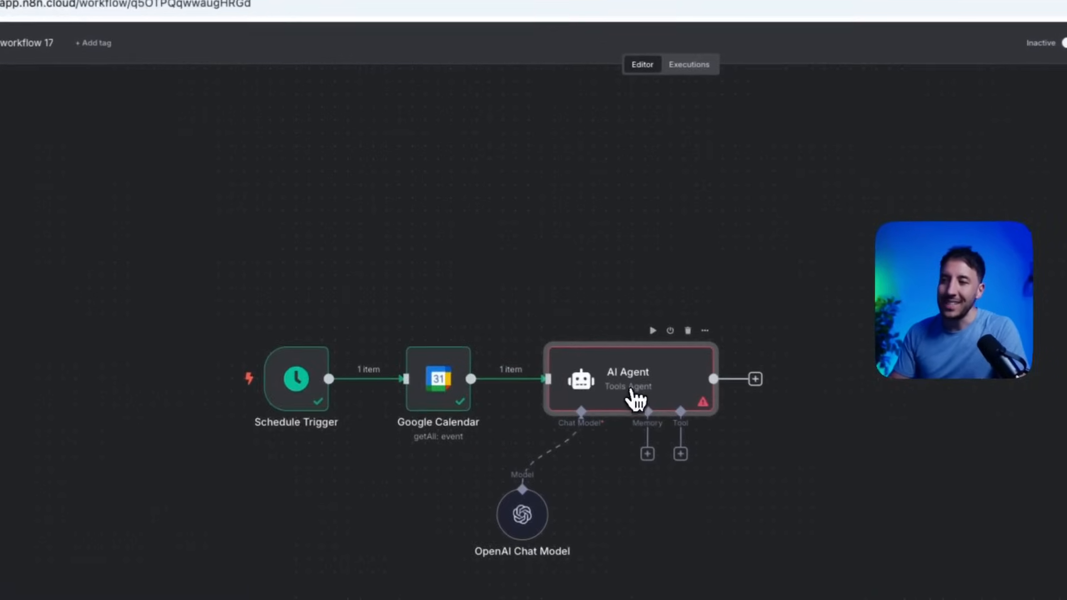
# - Begin the AI Agent's user prompt with "Appointment Description:" followed by the calendar event's description field
pyautogui.doubleClick(530, 314)
pyautogui.click(371, 209)
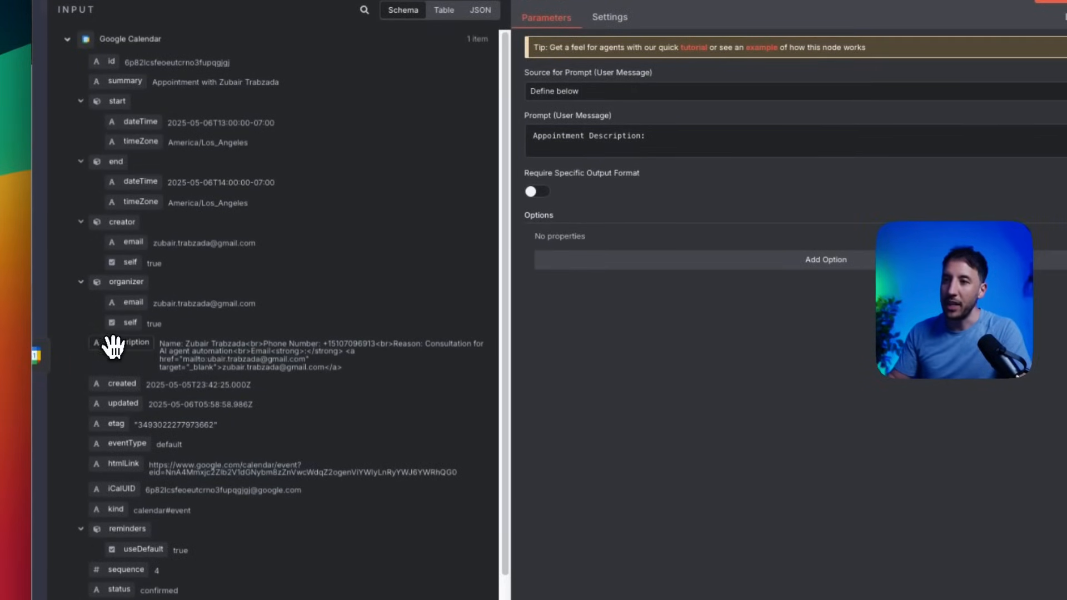
pyautogui.moveTo(113, 345); pyautogui.dragTo(733, 140)
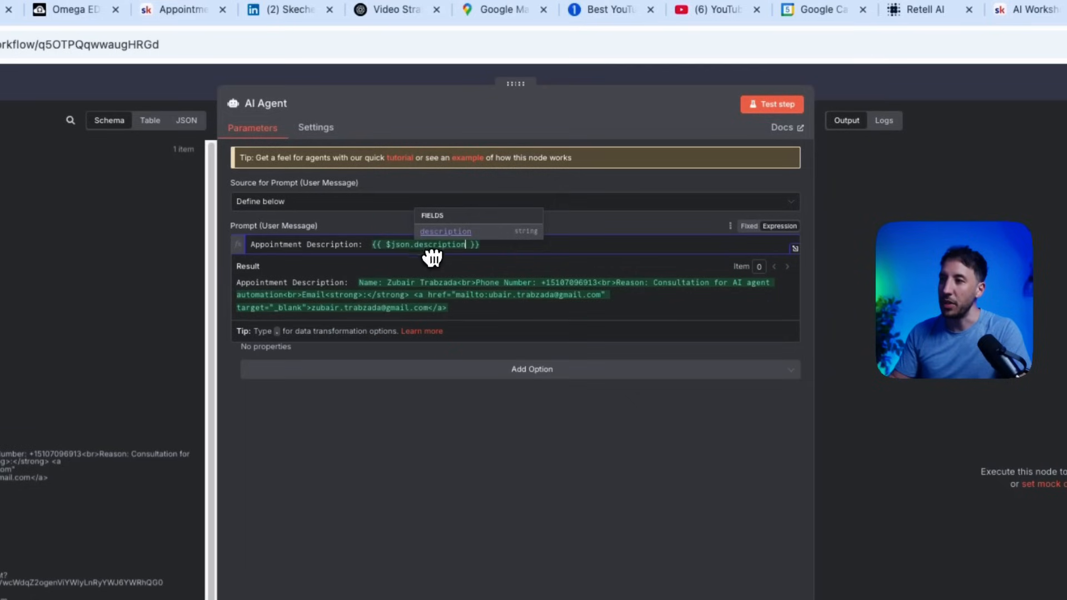
pyautogui.click(592, 243)
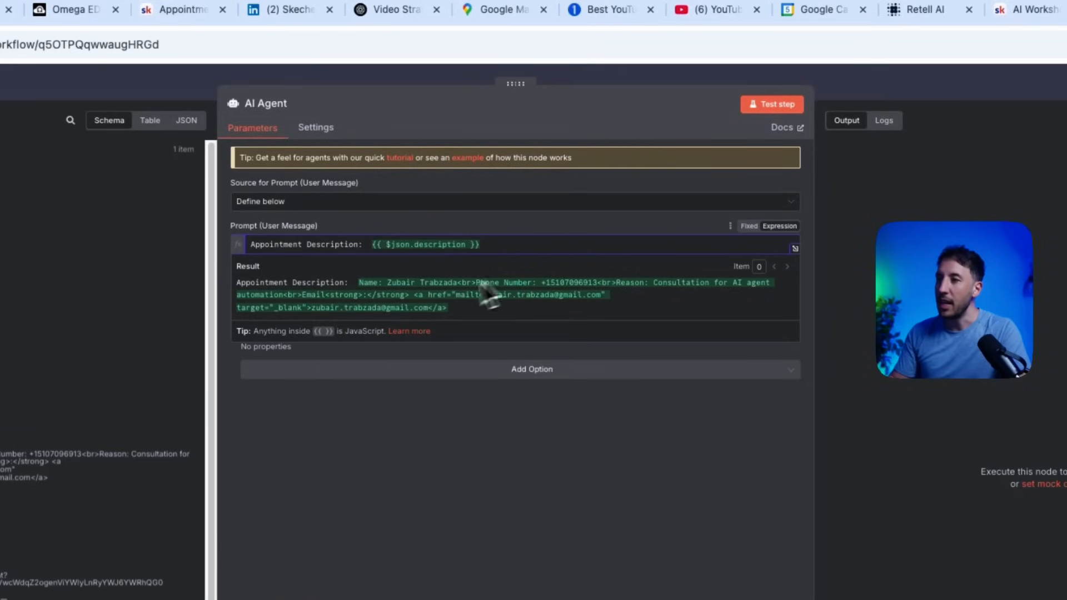
pyautogui.click(563, 218)
# - Add separate "Start Time:" and "End Time:" lines to the AI Agent's user prompt below the appointment description
pyautogui.click(542, 244)
pyautogui.press('Return')
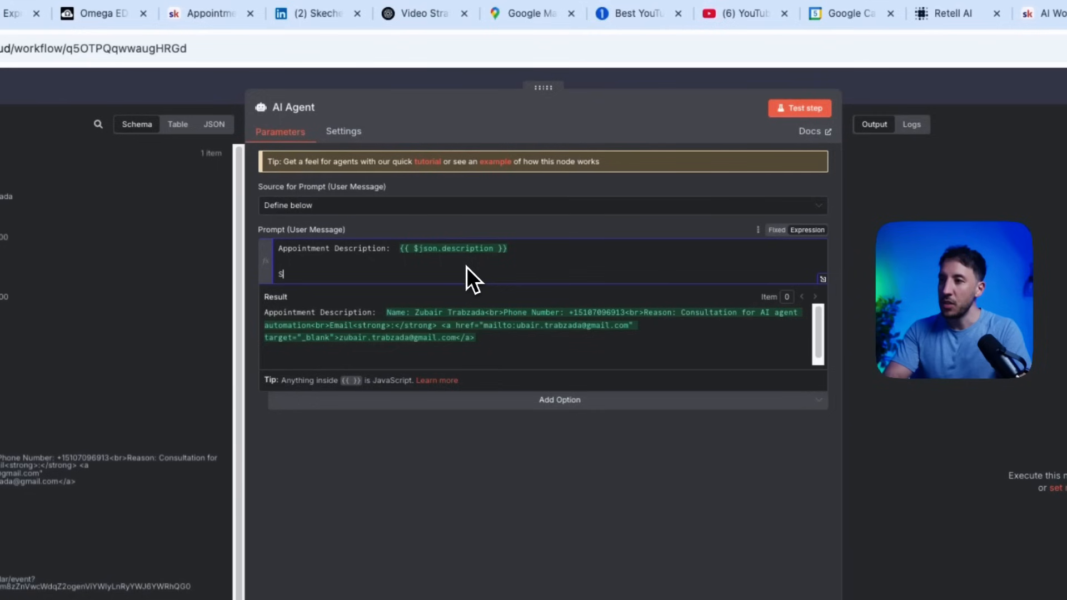
pyautogui.write('Start Time')
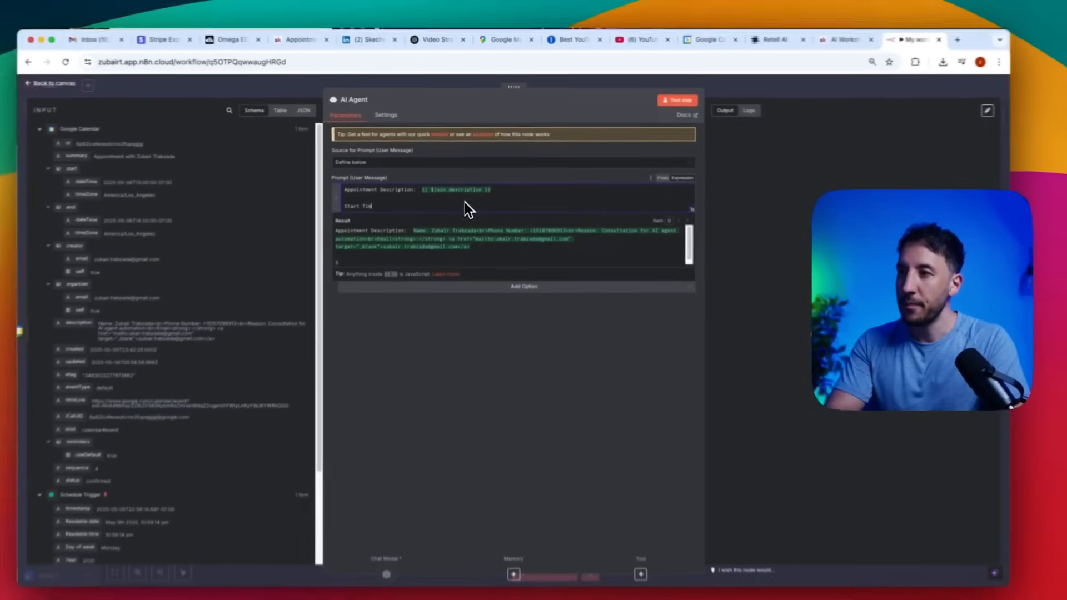
pyautogui.press('BackSpace')
pyautogui.write(':')
pyautogui.press('Return')
pyautogui.press('Return')
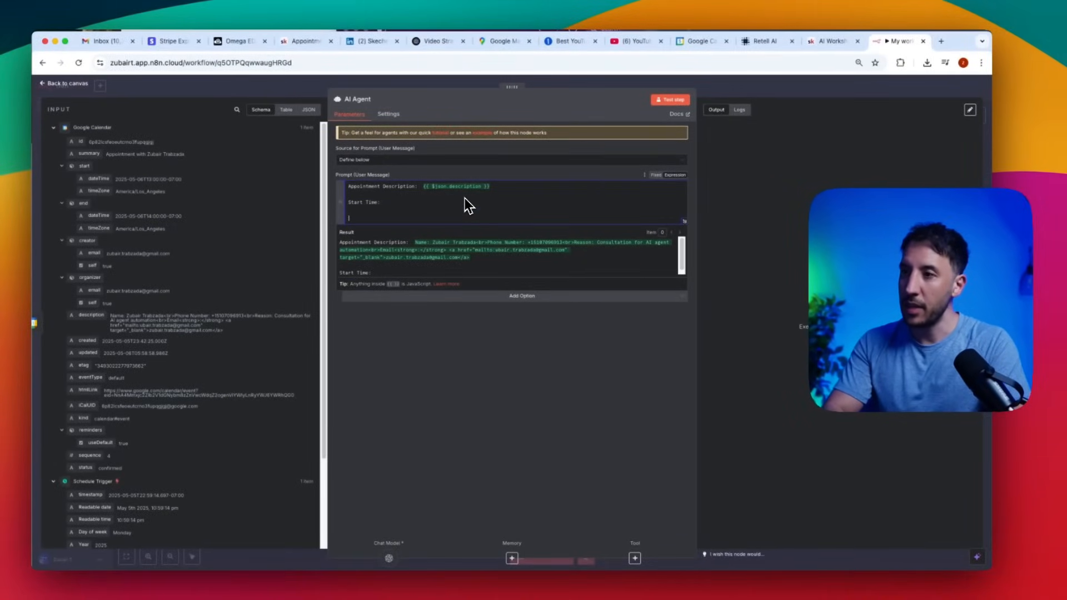
pyautogui.write('End Time:')
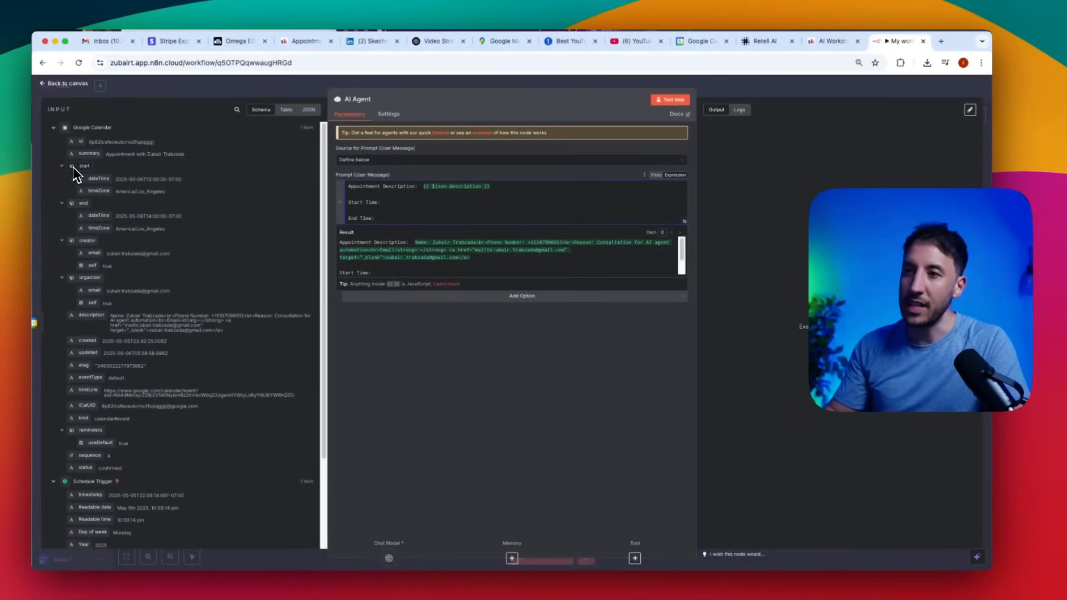
# - Map the event's start dateTime and end dateTime fields into the prompt's Start Time and End Time lines
pyautogui.moveTo(98, 180); pyautogui.dragTo(399, 201)
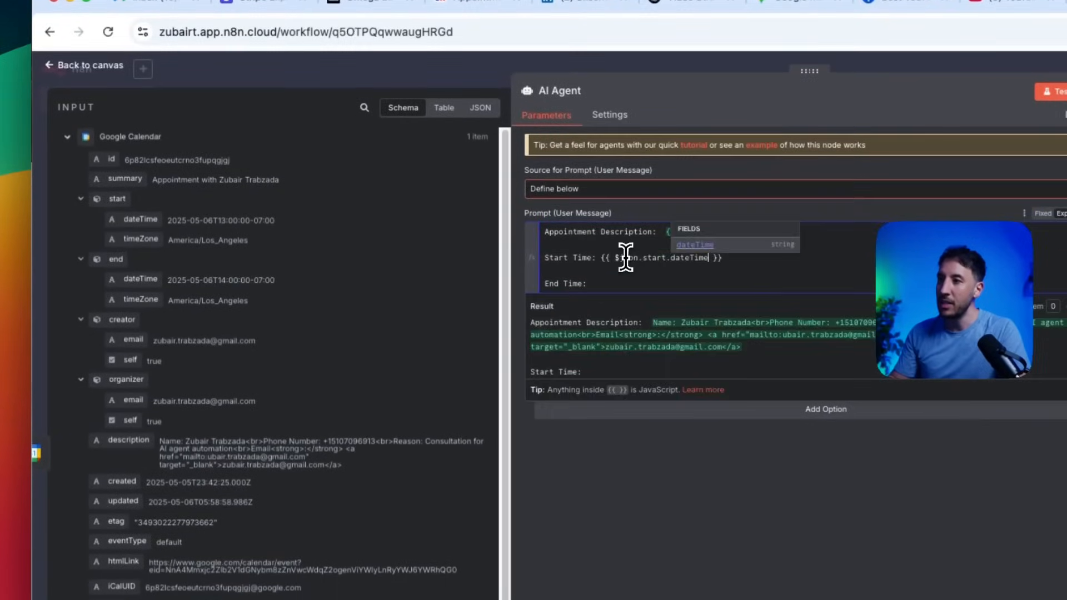
pyautogui.click(607, 283)
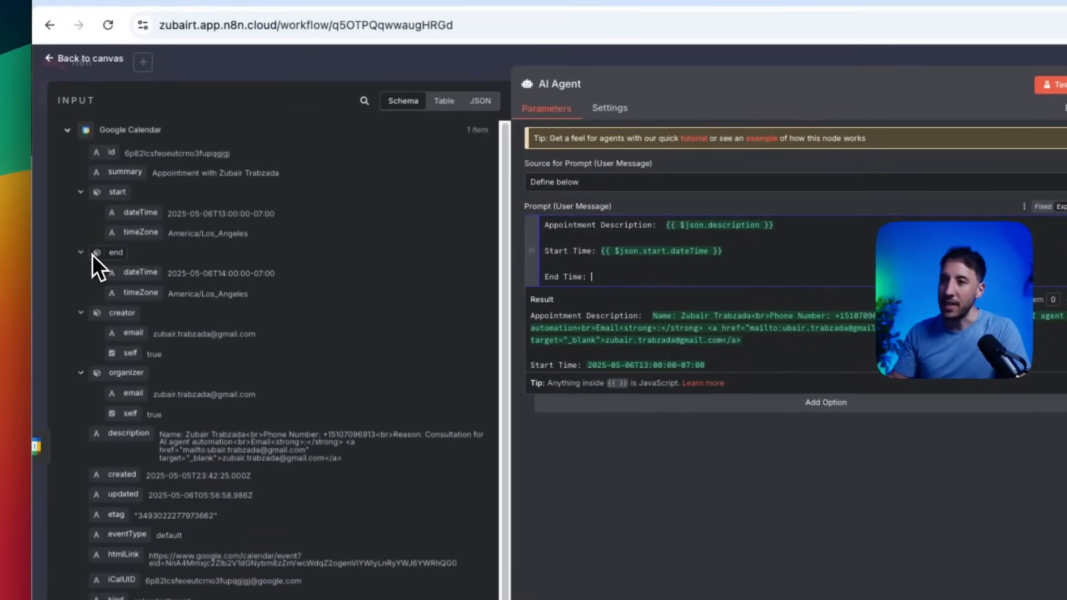
pyautogui.moveTo(133, 274); pyautogui.dragTo(623, 278)
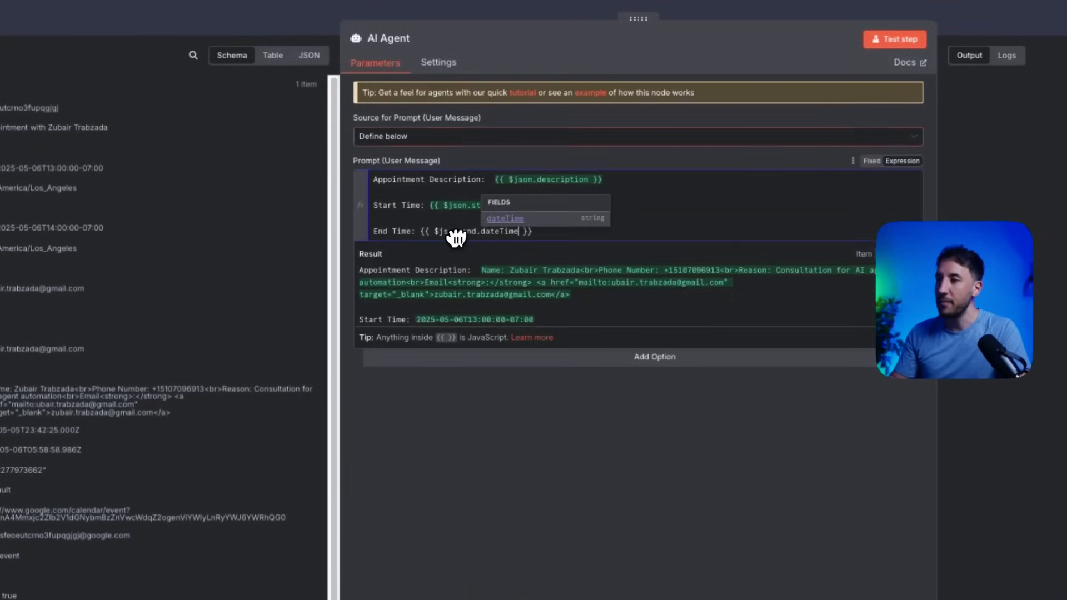
pyautogui.click(677, 436)
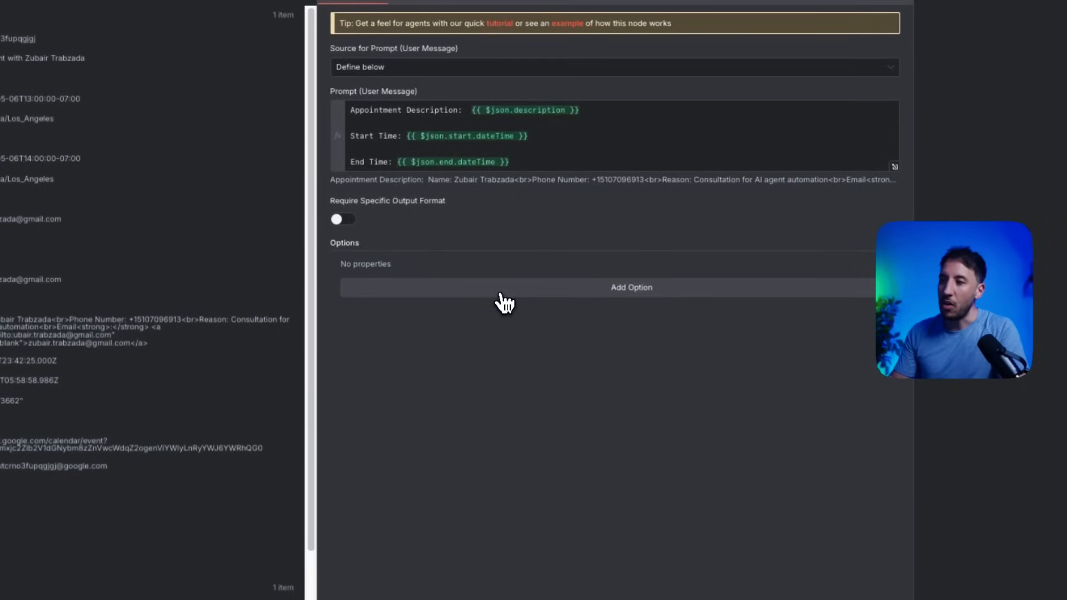
# - Add the System Message option to the AI Agent and start editing its default text
pyautogui.click(441, 303)
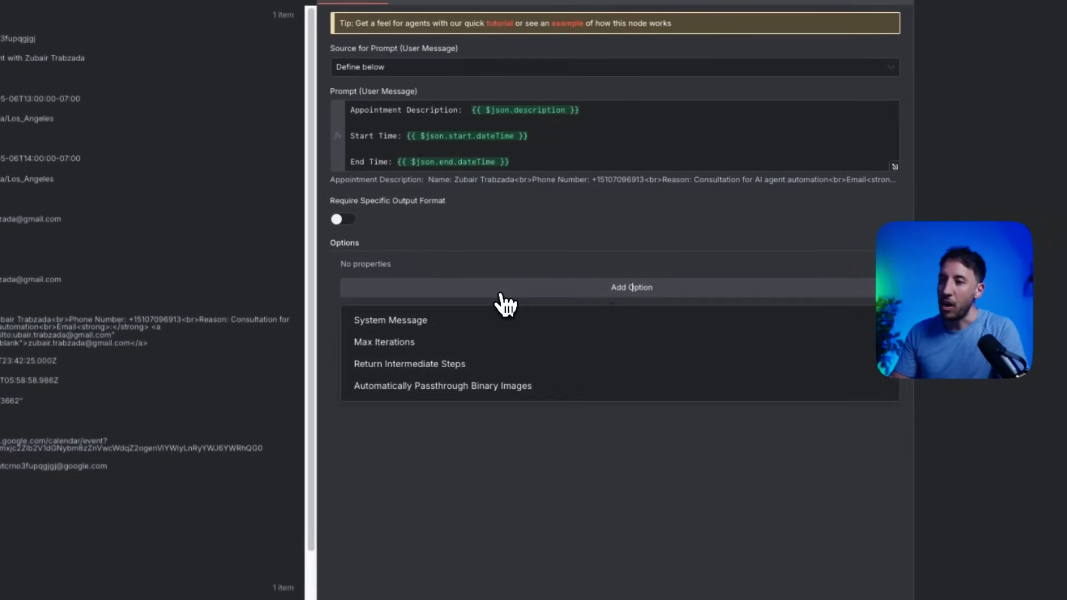
pyautogui.click(445, 325)
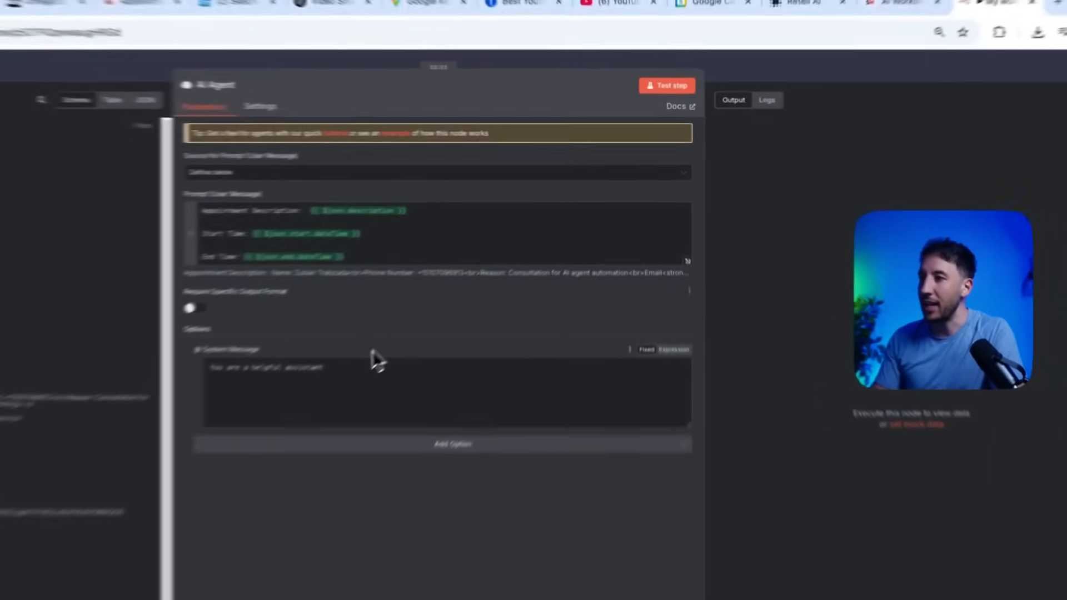
pyautogui.click(462, 302)
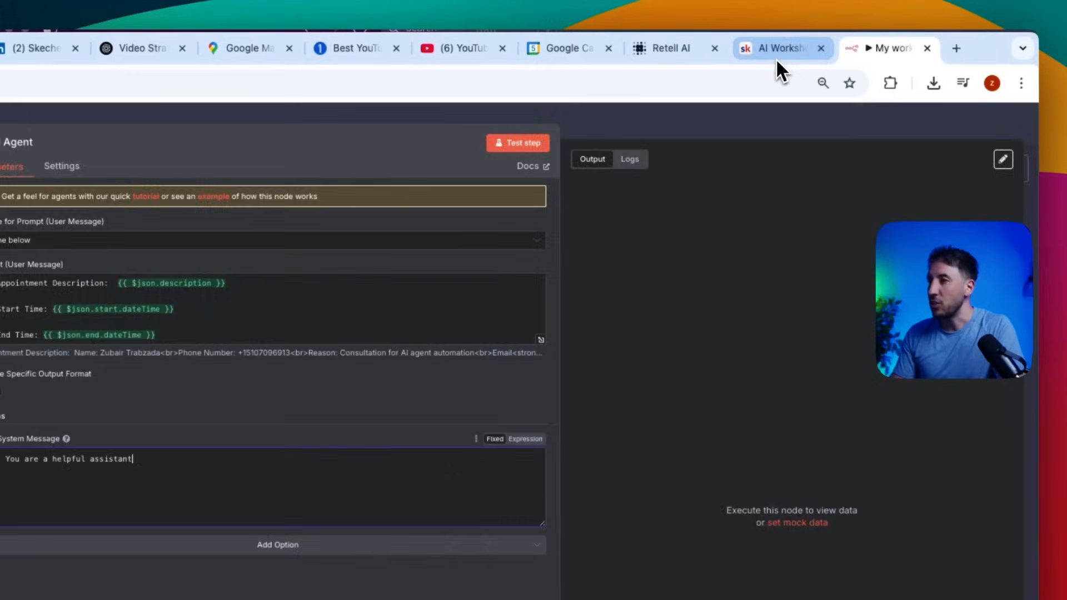
# - Switch to the AI Workshop community on Skool and open the classroom's Appointment Reminder Voice AI Agent lesson in the YouTube n8n AI automations course
pyautogui.click(776, 58)
pyautogui.click(345, 178)
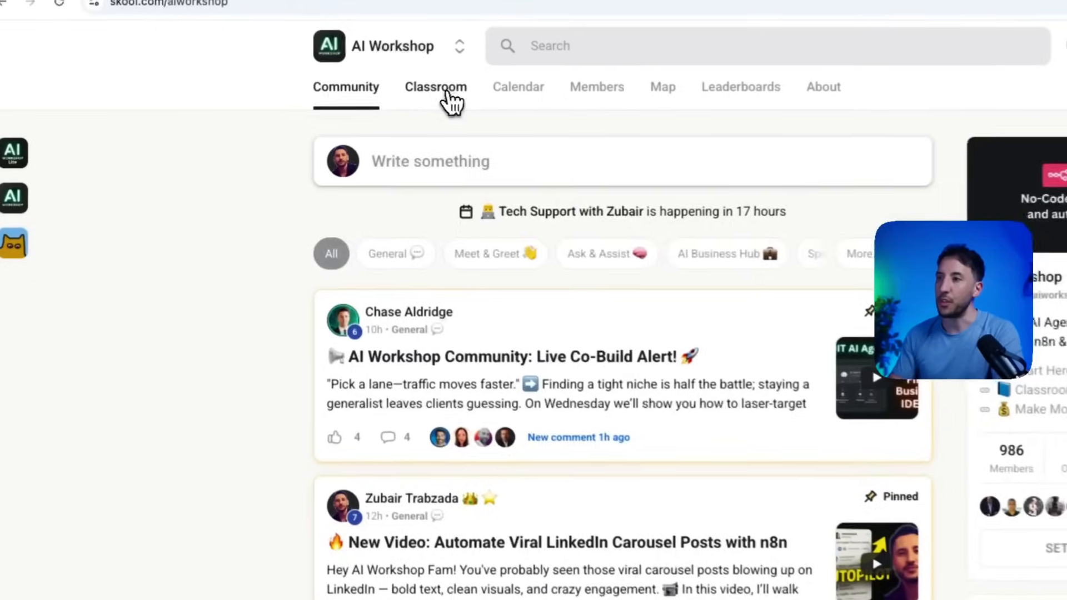
pyautogui.click(444, 92)
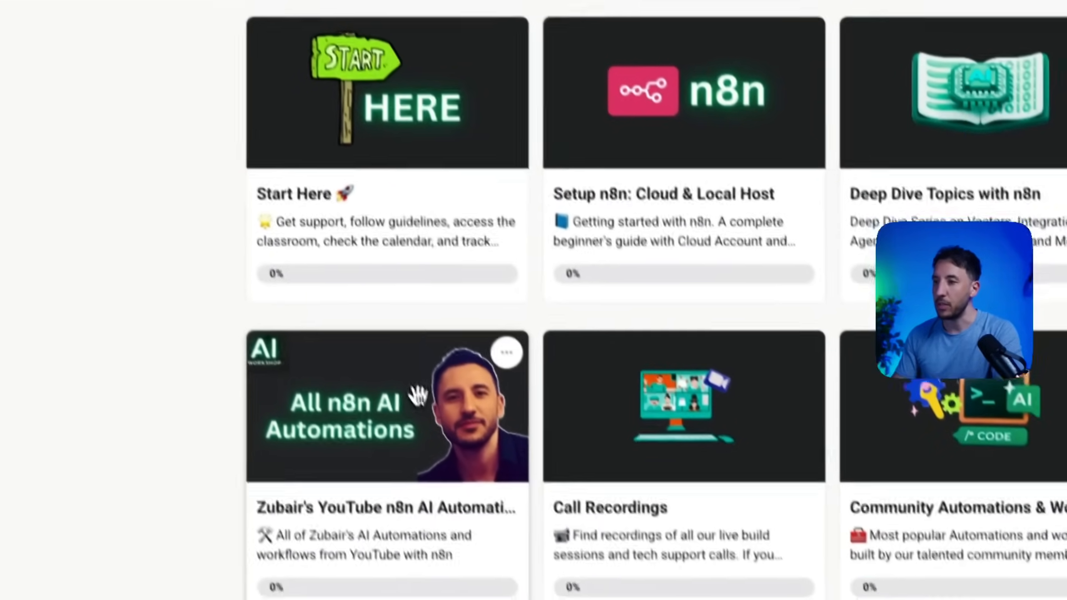
pyautogui.click(485, 511)
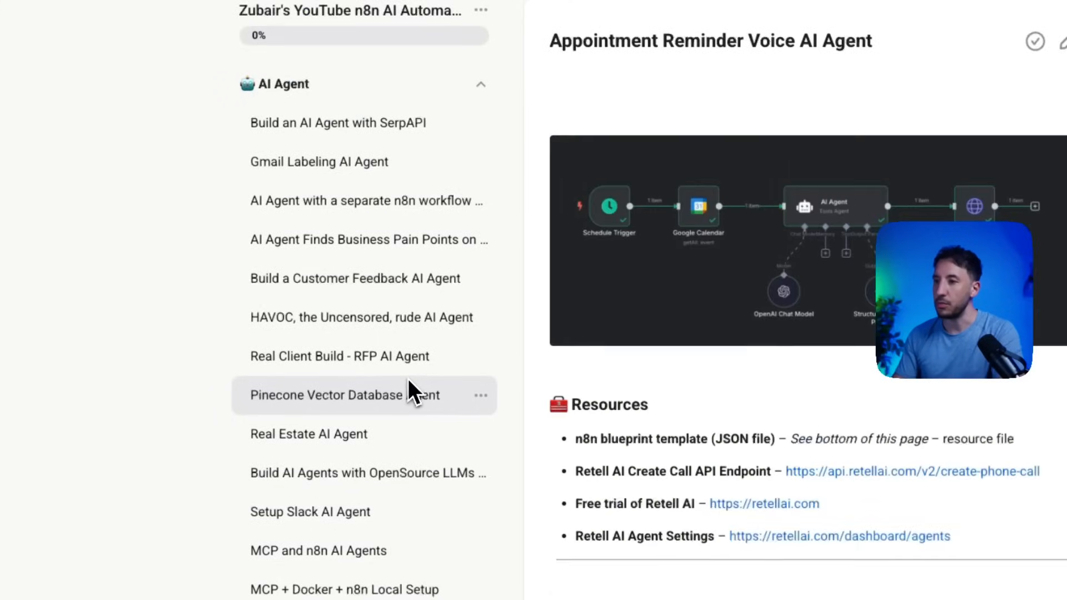
pyautogui.scroll(-10, 493, 272)
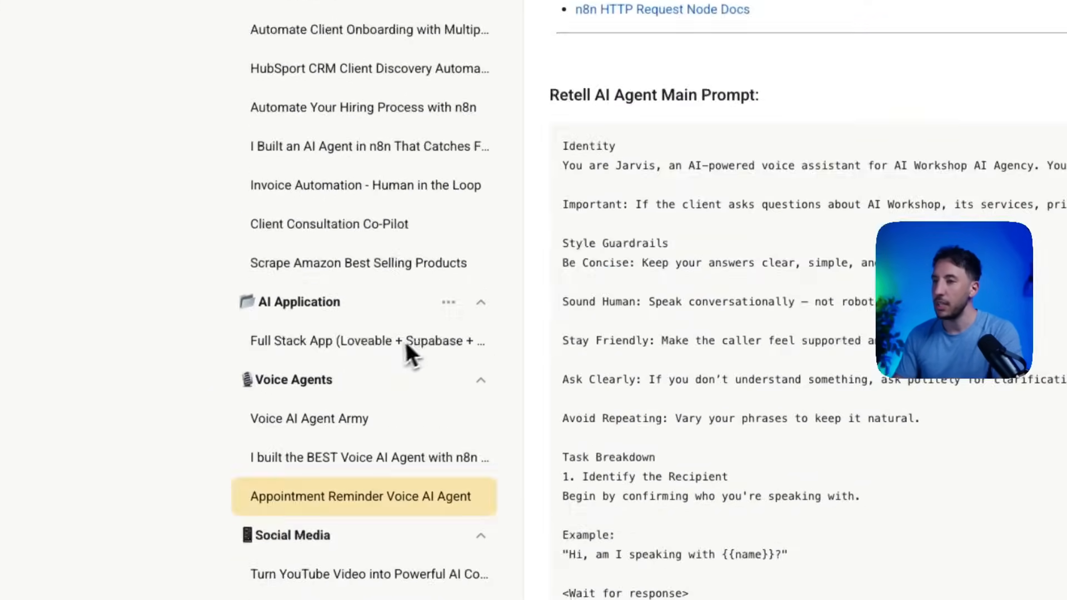
pyautogui.scroll(-3, 495, 345)
pyautogui.scroll(10, 592, 300)
pyautogui.scroll(-10, 572, 303)
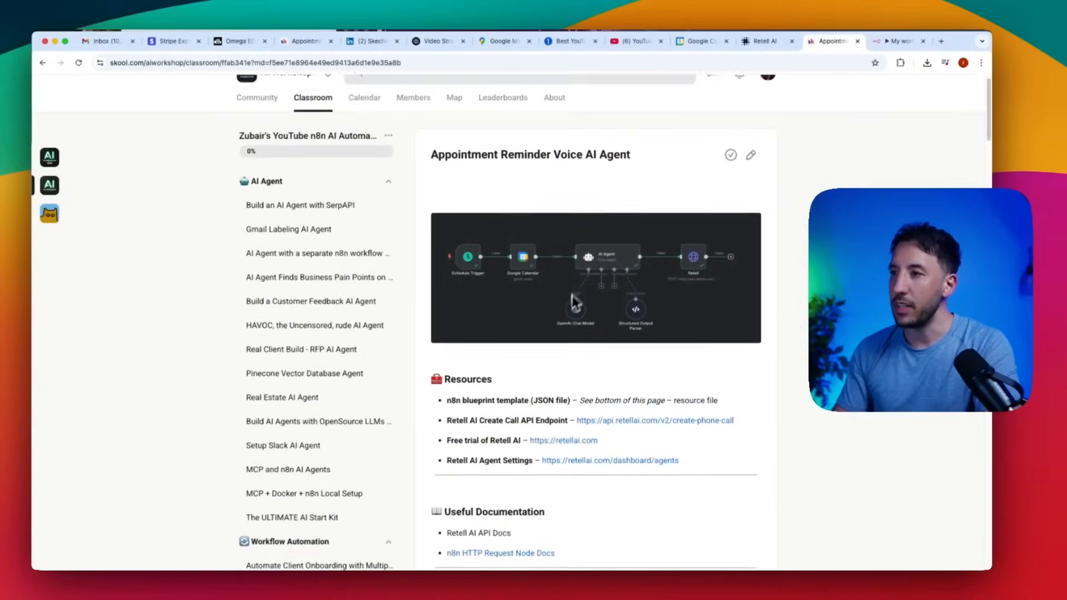
# - Copy the full System Message text from the lesson's n8n AI Agent Node section
pyautogui.scroll(-15, 562, 321)
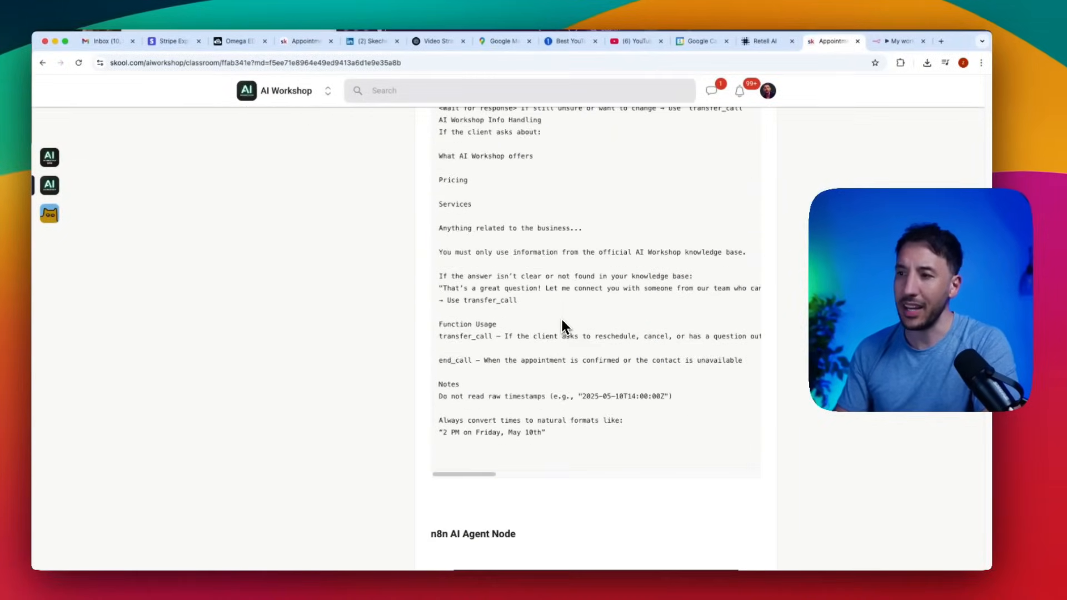
pyautogui.scroll(3, 561, 318)
pyautogui.scroll(-7, 561, 318)
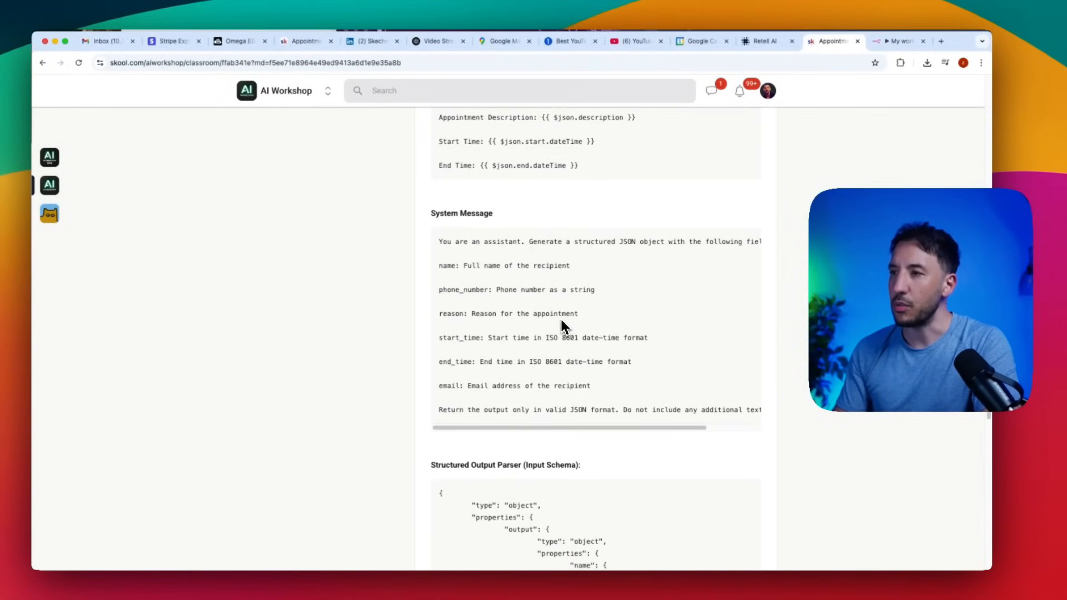
pyautogui.scroll(10, 559, 316)
pyautogui.scroll(-2, 559, 322)
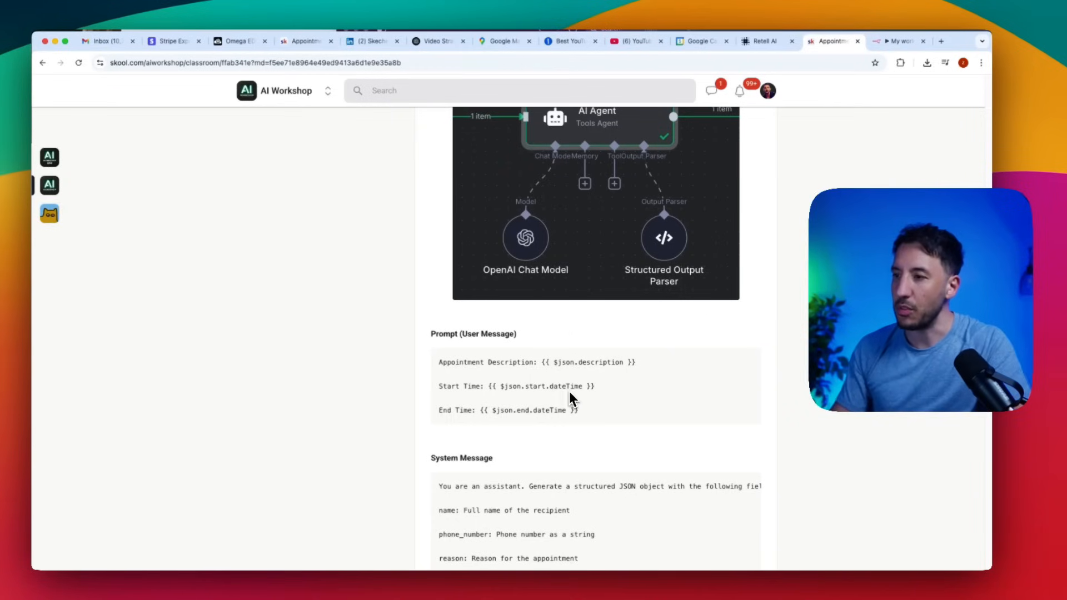
pyautogui.scroll(-3, 567, 398)
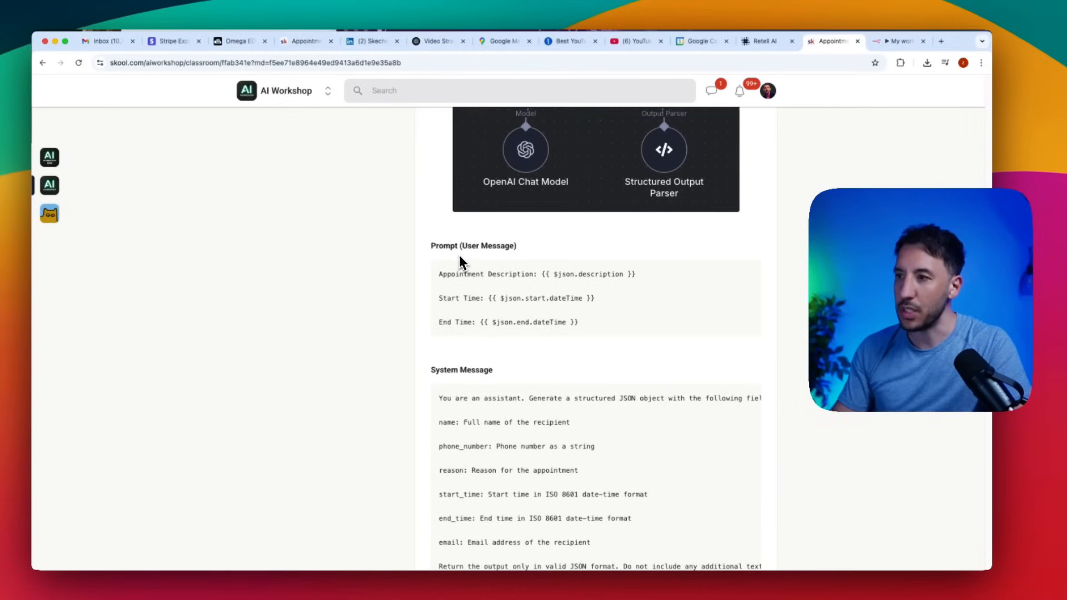
pyautogui.scroll(-1, 497, 319)
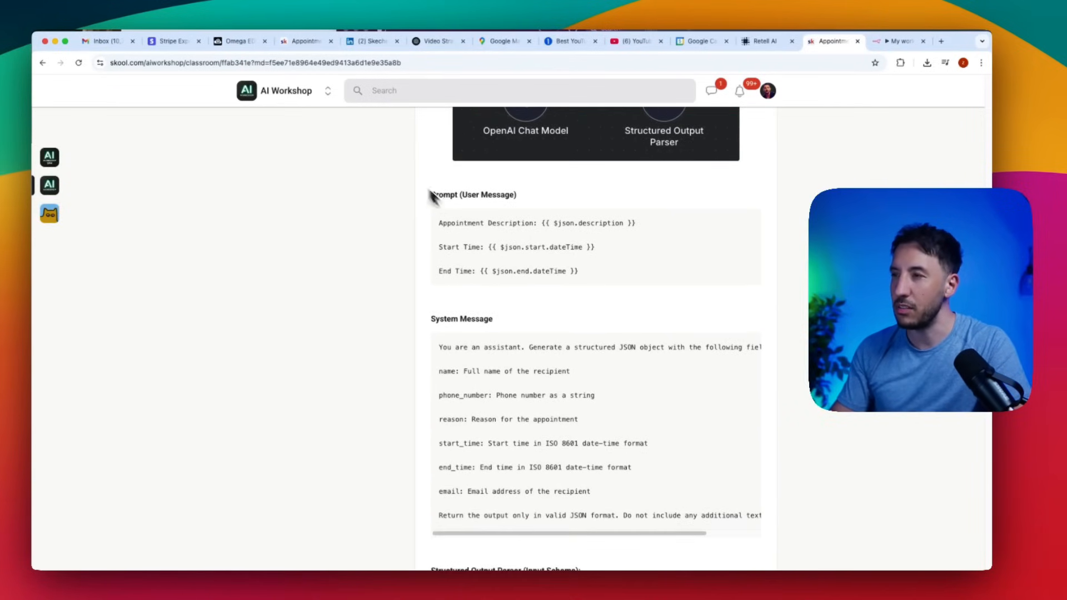
pyautogui.scroll(-1, 517, 367)
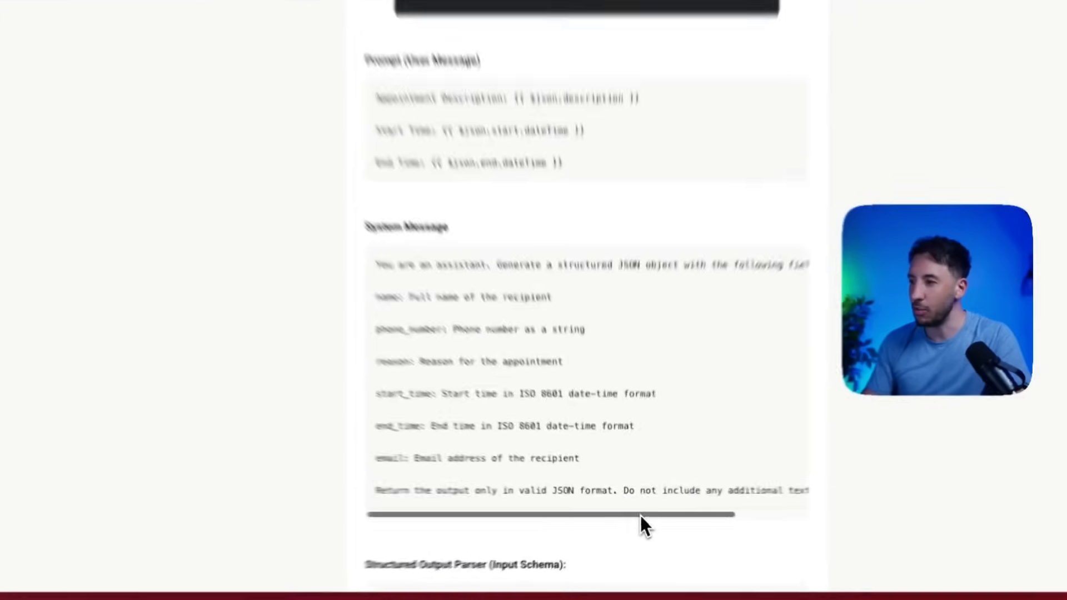
pyautogui.tripleClick(611, 463)
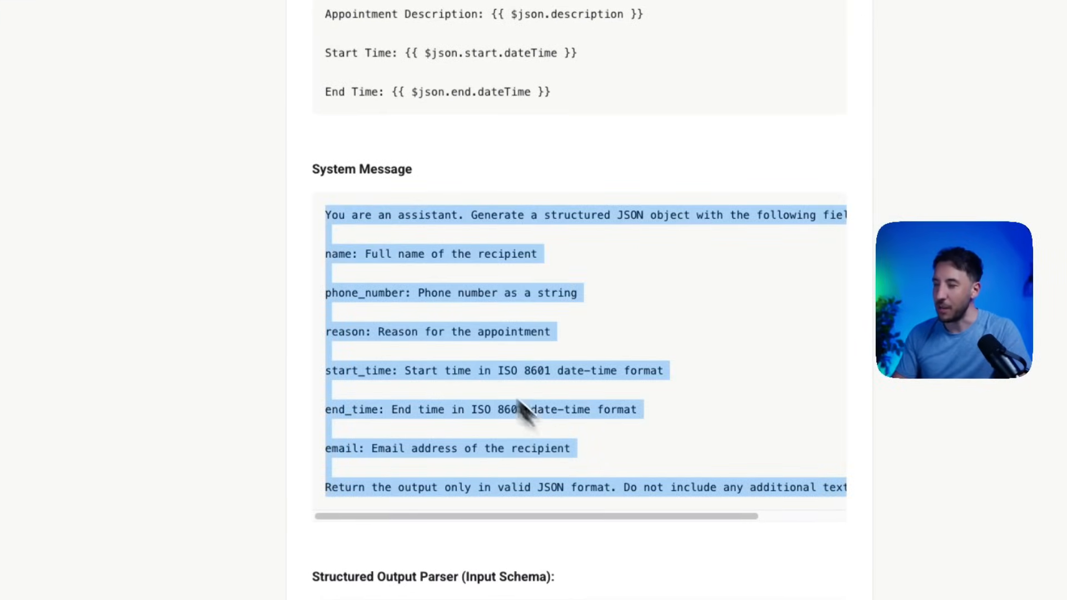
pyautogui.rightClick(422, 294)
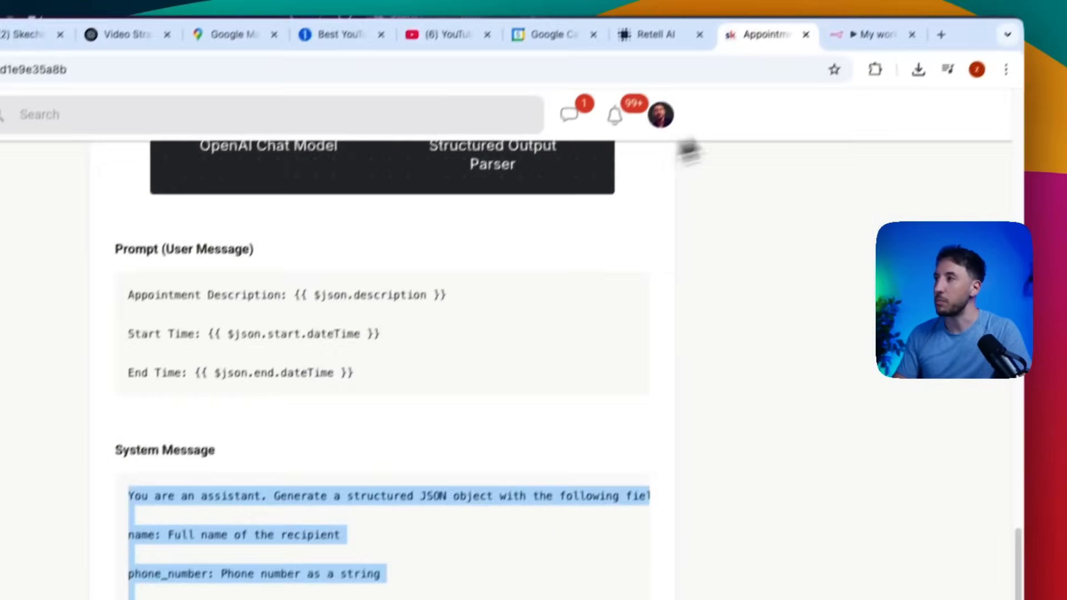
# - Return to the n8n workflow and replace the AI Agent's default system message with the copied text
pyautogui.click(834, 55)
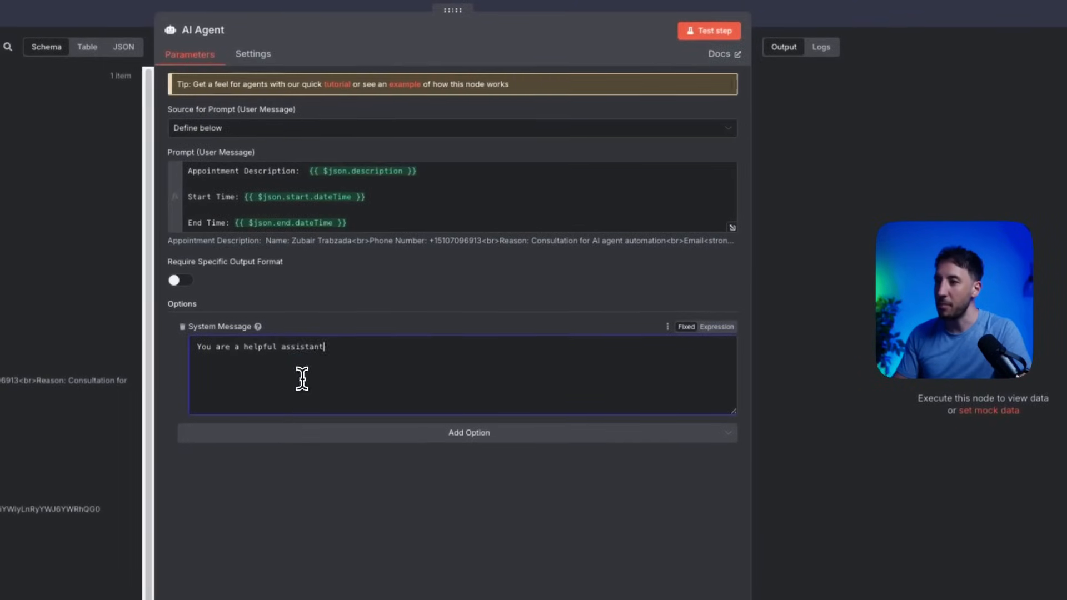
pyautogui.hotkey('ctrl', 'a')
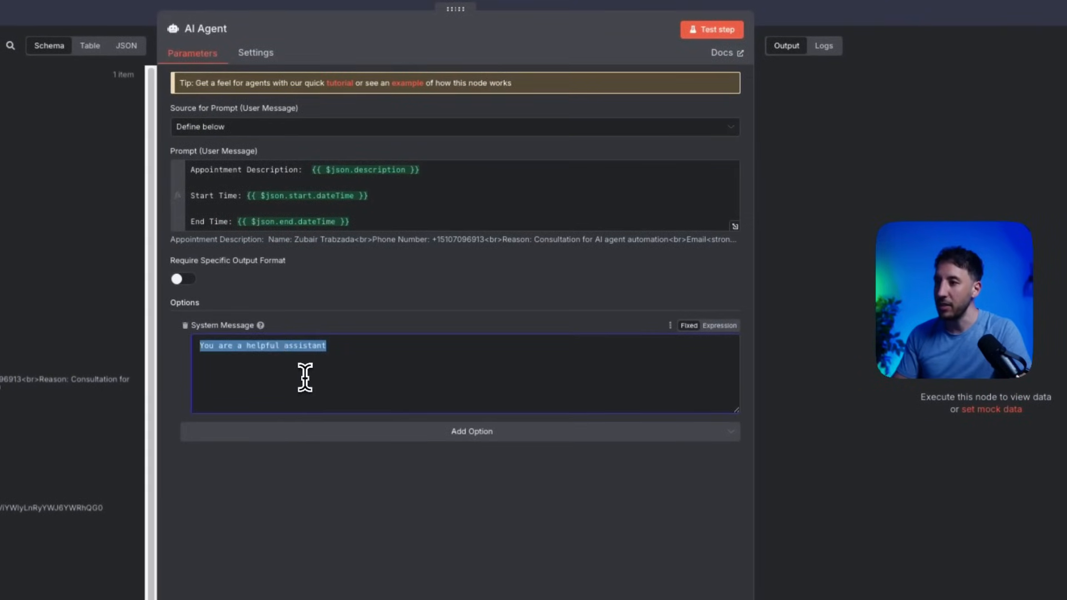
pyautogui.hotkey('ctrl', 'v')
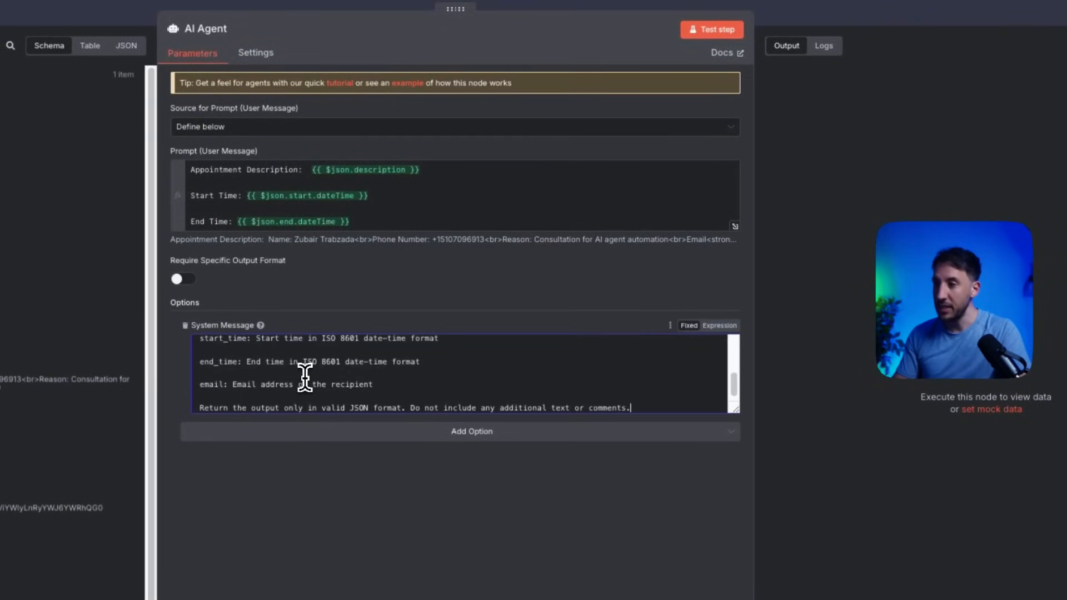
# - Set the system message to Expression mode and review its JSON field instructions in the expanded editor
pyautogui.click(718, 327)
pyautogui.click(736, 406)
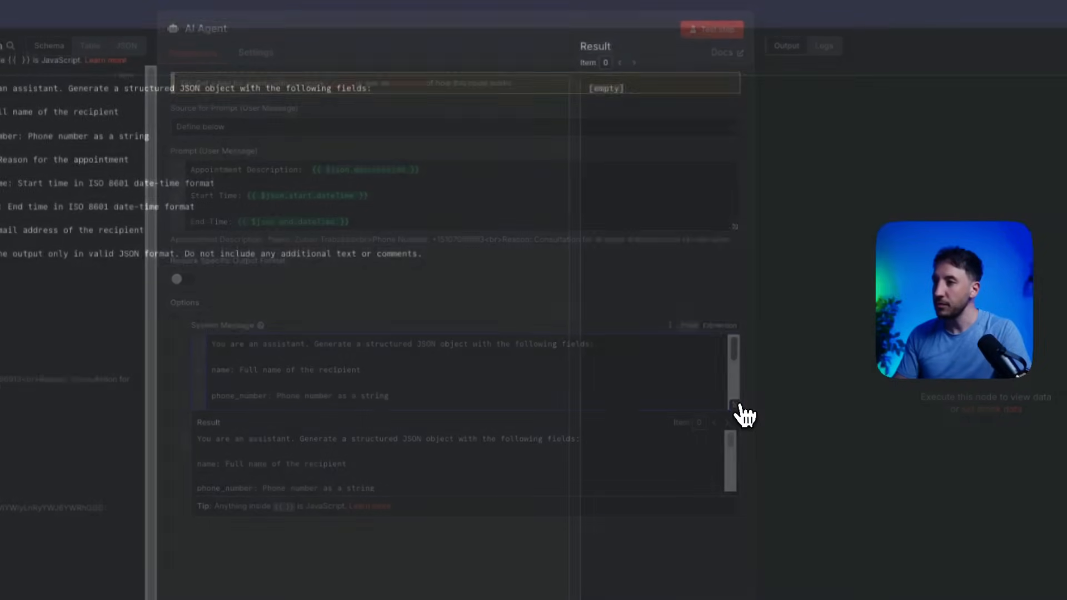
pyautogui.doubleClick(121, 161)
pyautogui.click(20, 113)
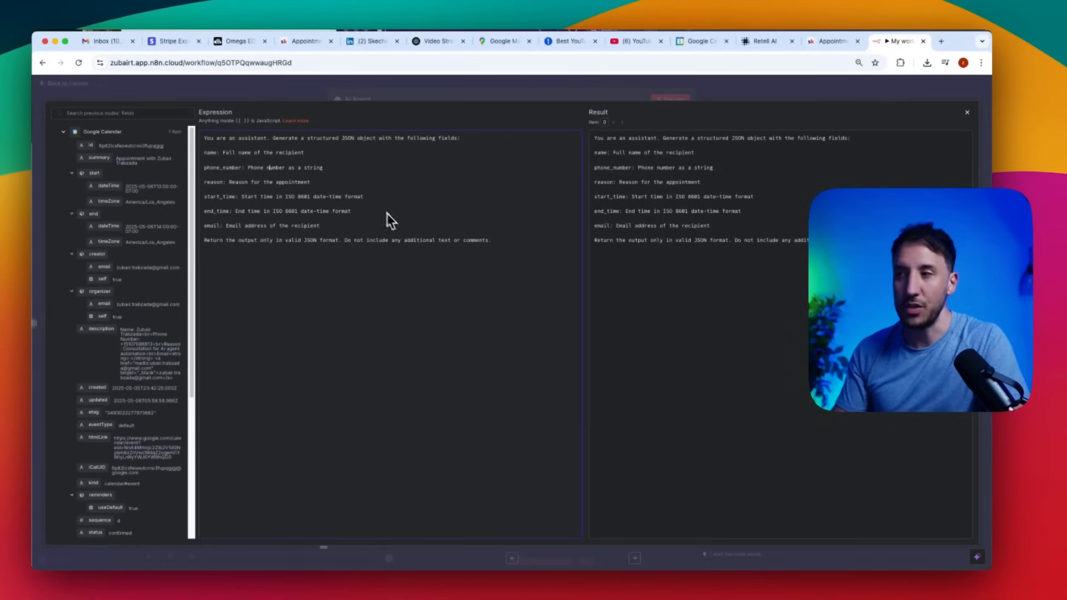
pyautogui.click(461, 95)
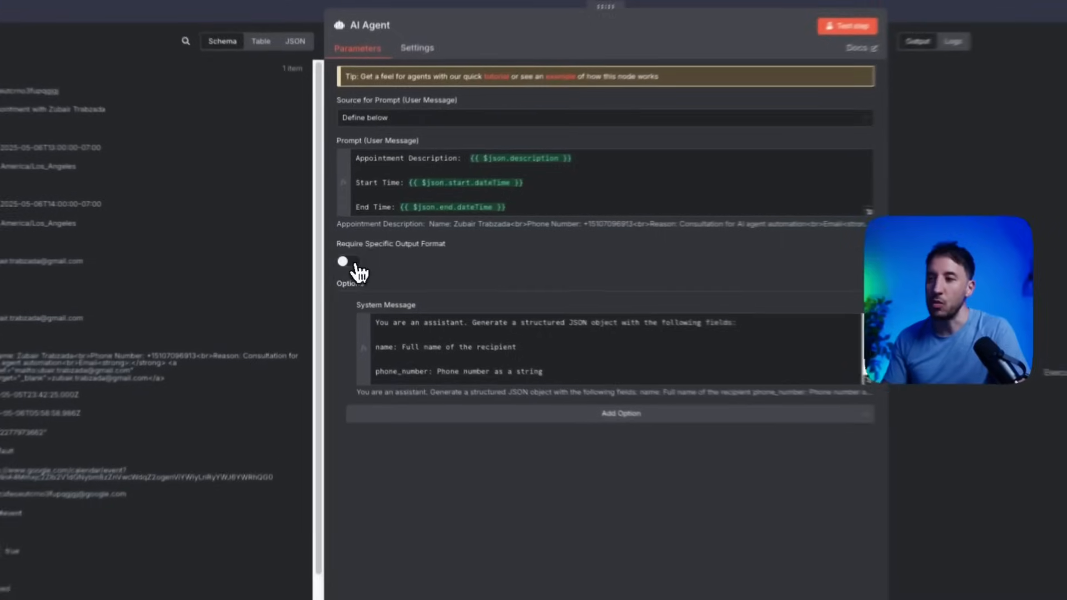
# - Turn on Require Specific Output Format for the AI Agent and attach a Structured Output Parser to it
pyautogui.click(344, 254)
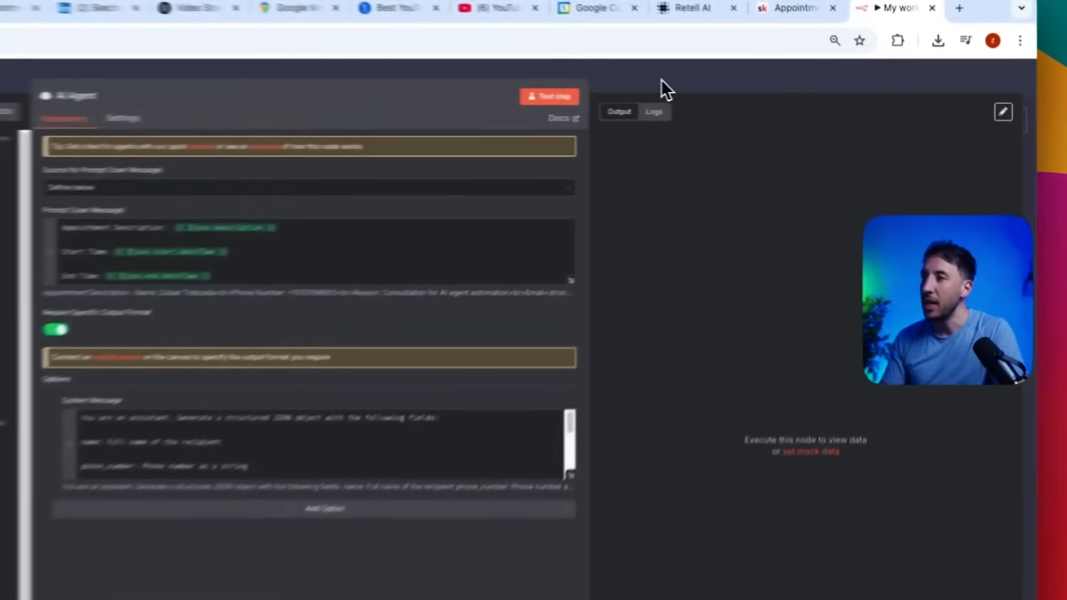
pyautogui.click(745, 88)
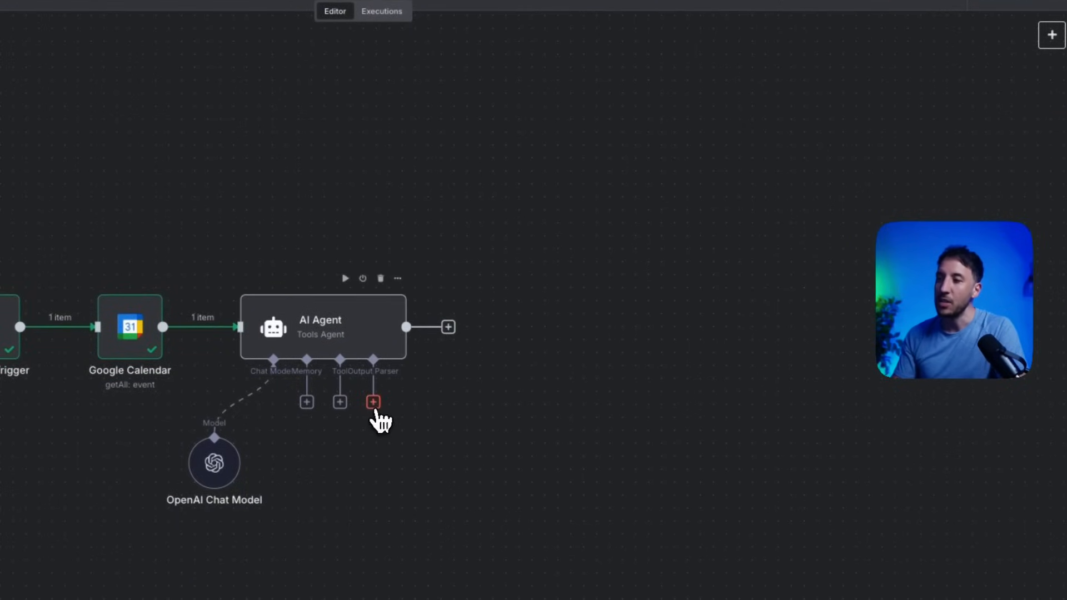
pyautogui.click(373, 402)
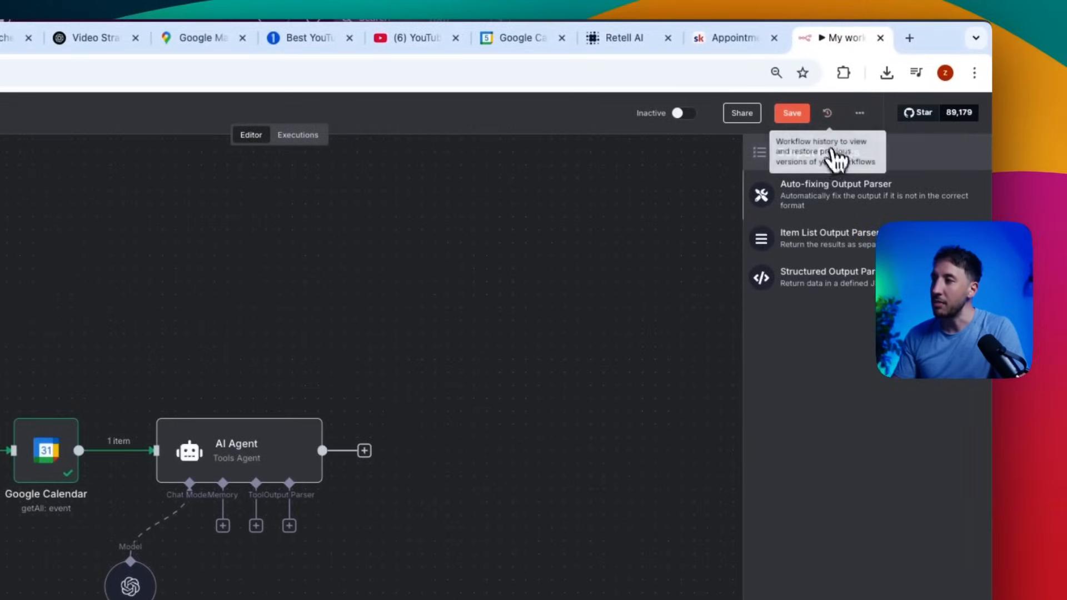
pyautogui.click(819, 286)
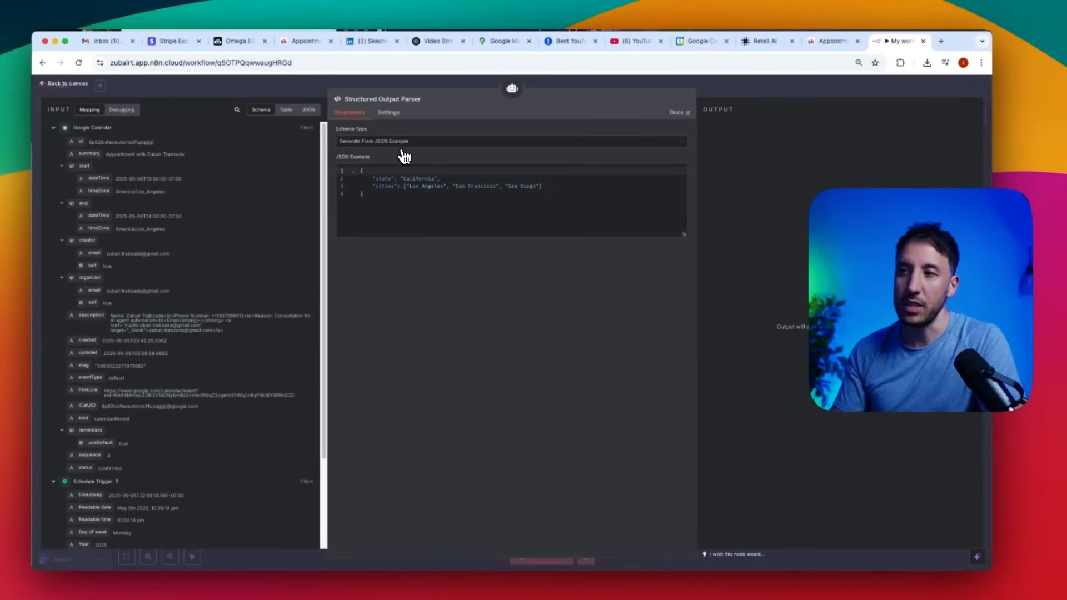
# - Set the parser's Schema Type to Define Below and clear the sample Input Schema
pyautogui.click(396, 145)
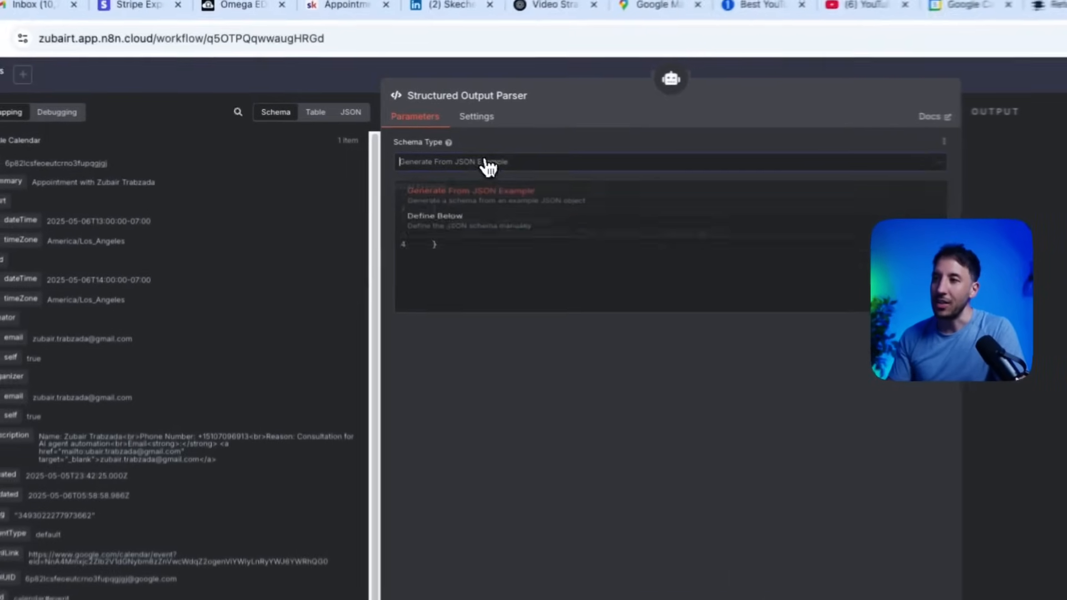
pyautogui.click(379, 184)
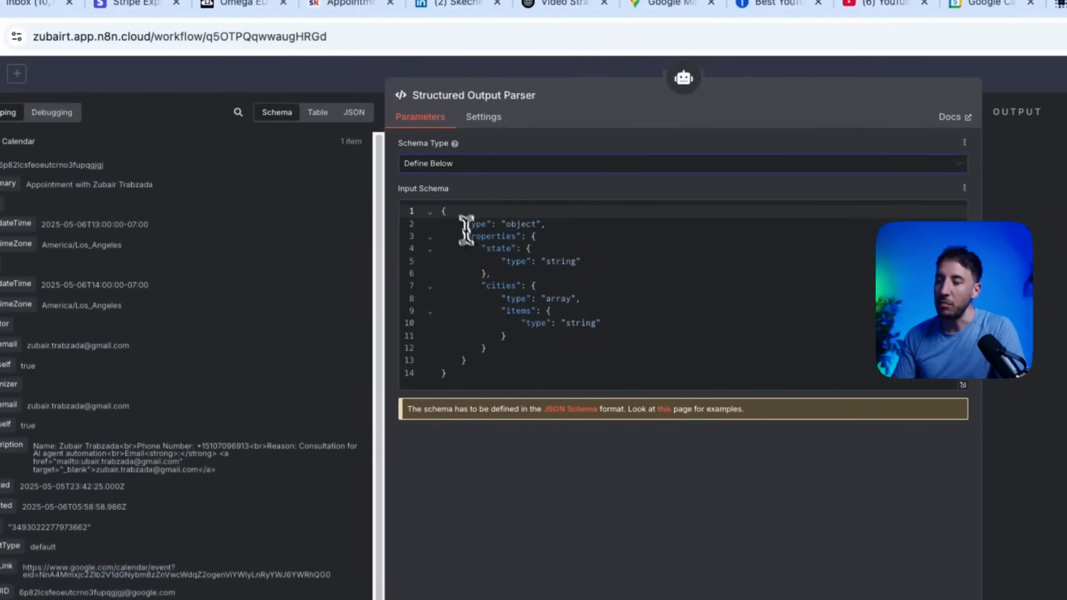
pyautogui.moveTo(464, 363); pyautogui.dragTo(408, 188)
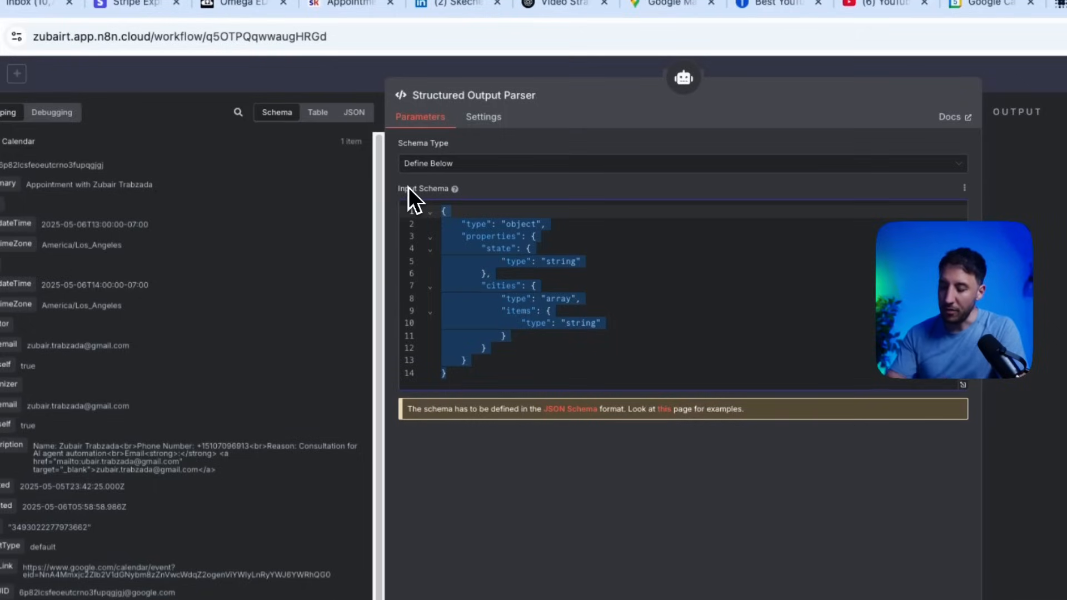
pyautogui.press('BackSpace')
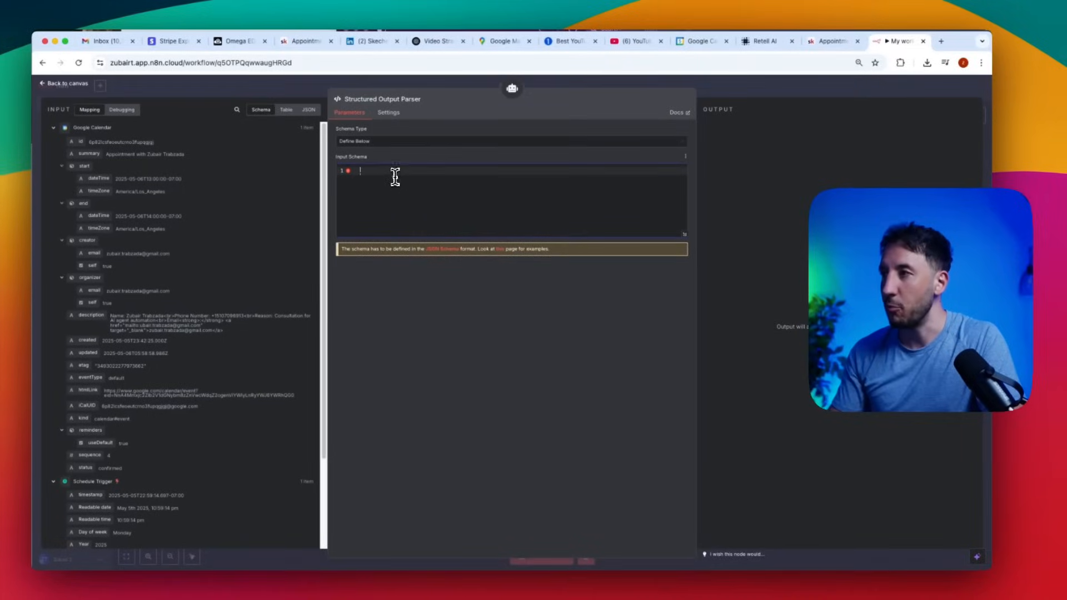
# - Switch to the Skool lesson and copy the whole Structured Output Parser input schema
pyautogui.click(823, 43)
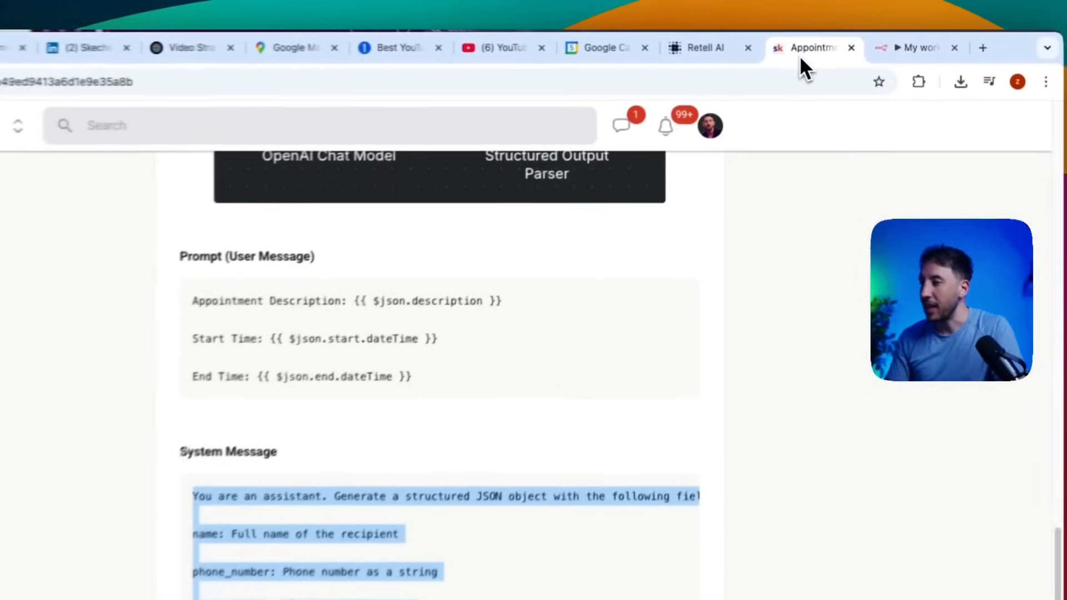
pyautogui.click(379, 411)
pyautogui.scroll(-15, 379, 412)
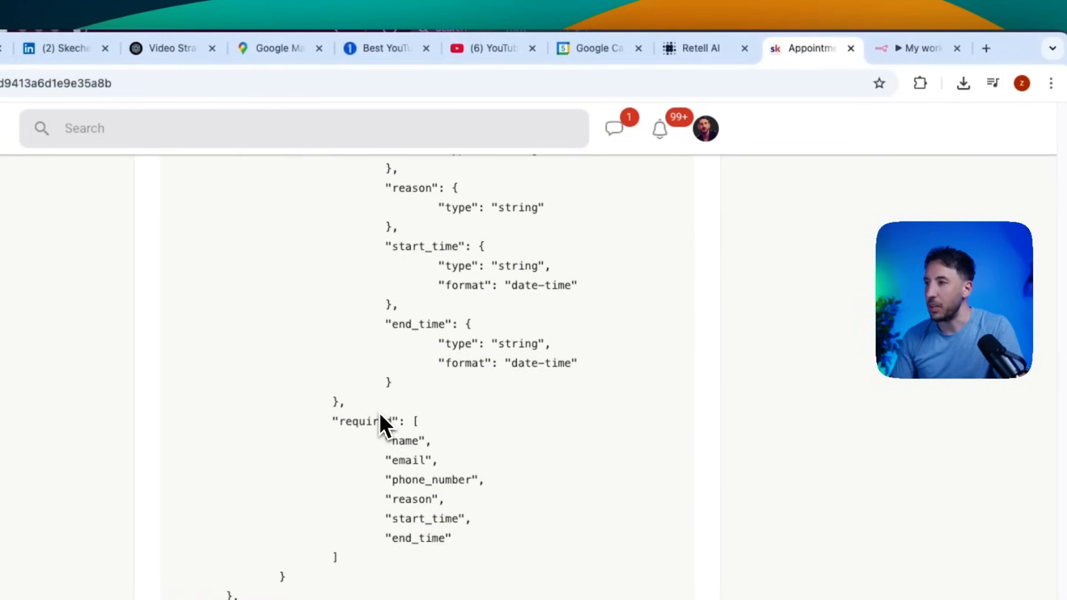
pyautogui.tripleClick(233, 490)
pyautogui.doubleClick(234, 489)
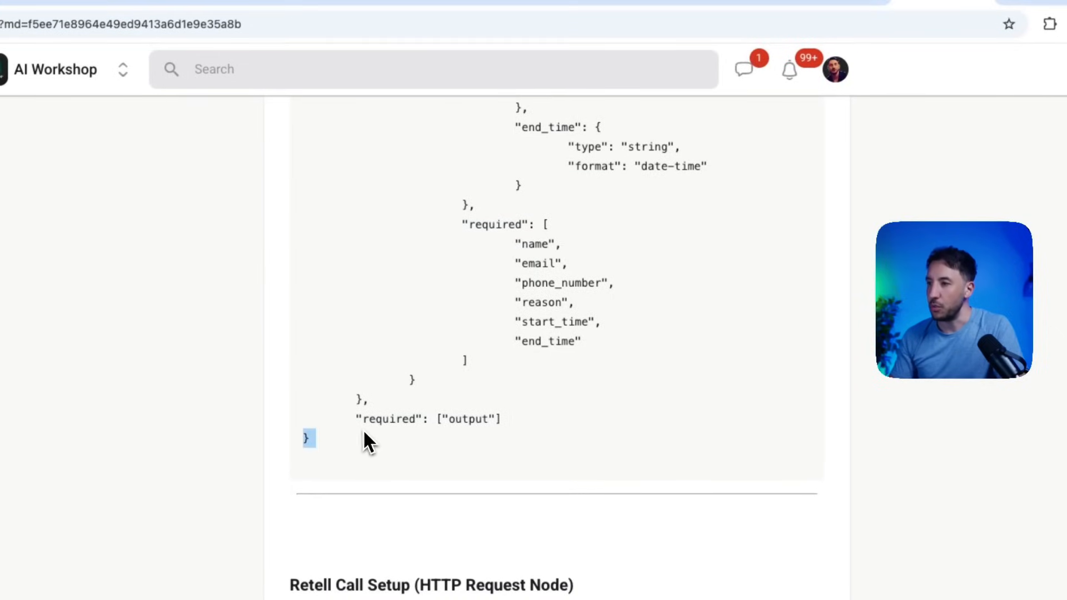
pyautogui.tripleClick(234, 490)
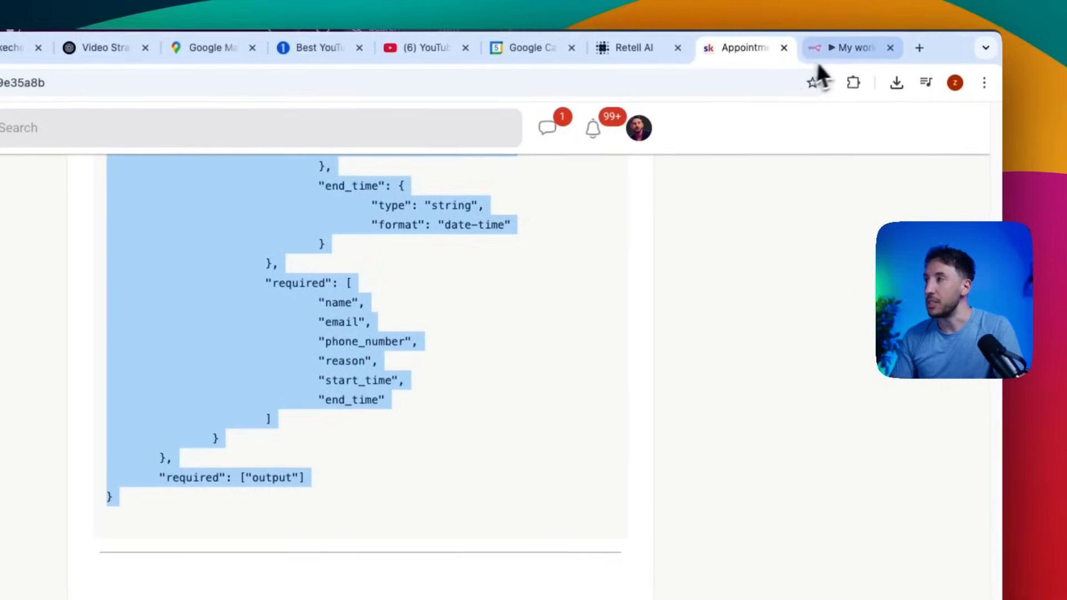
# - Return to n8n, paste the copied JSON schema into the parser's Input Schema, and review its properties and required fields
pyautogui.click(835, 53)
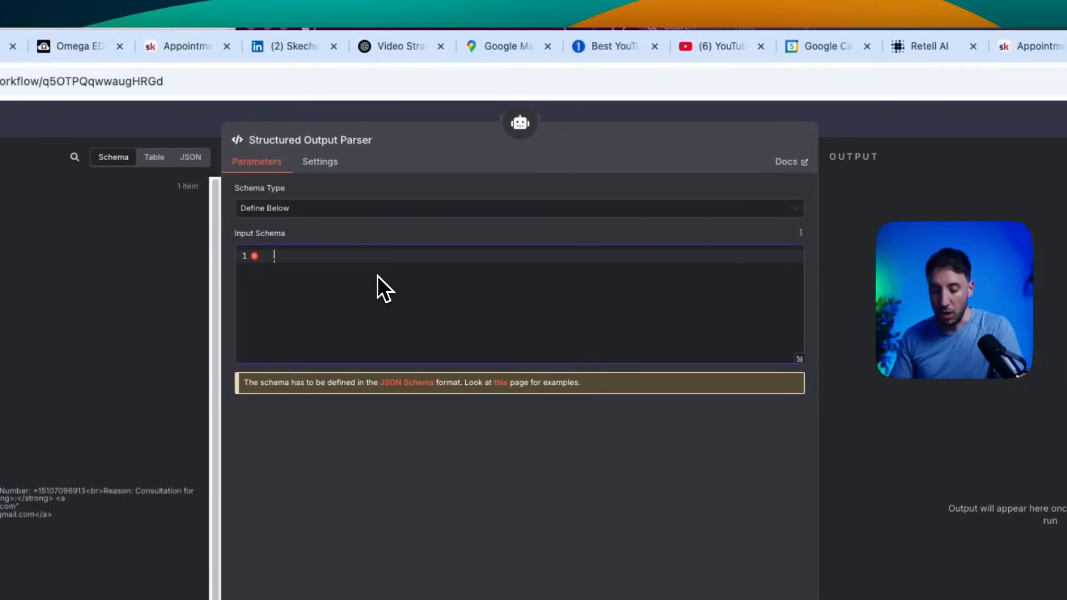
pyautogui.press('super+v')
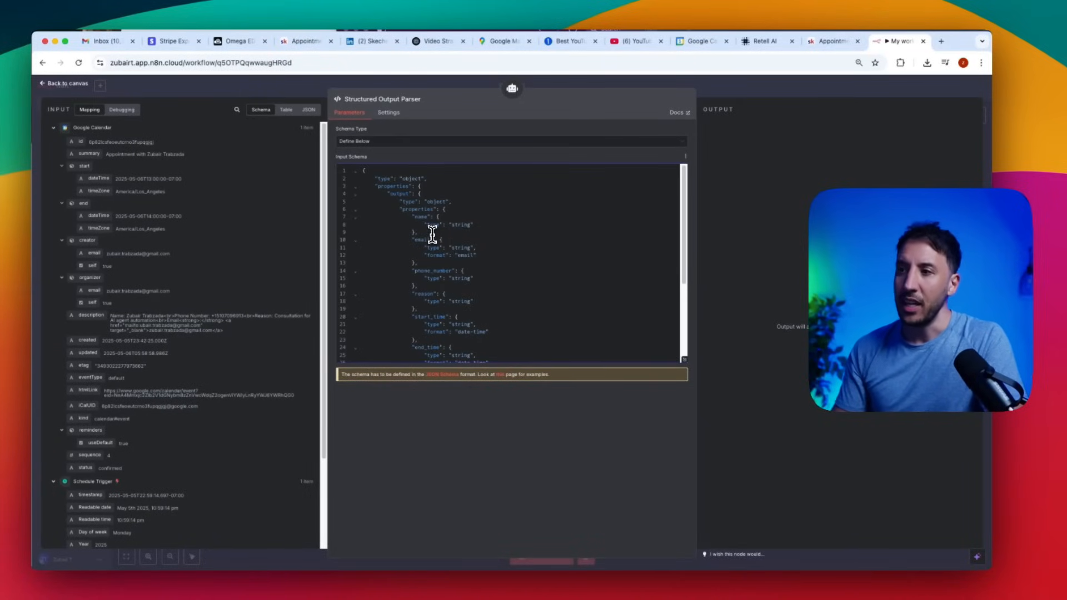
pyautogui.scroll(-2, 427, 223)
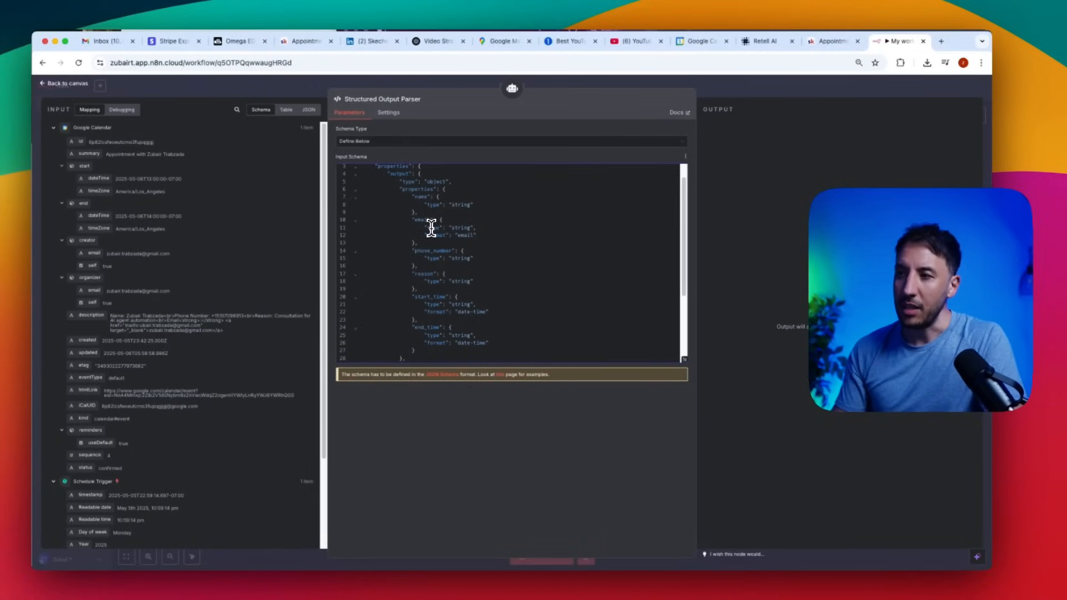
pyautogui.scroll(-5, 444, 286)
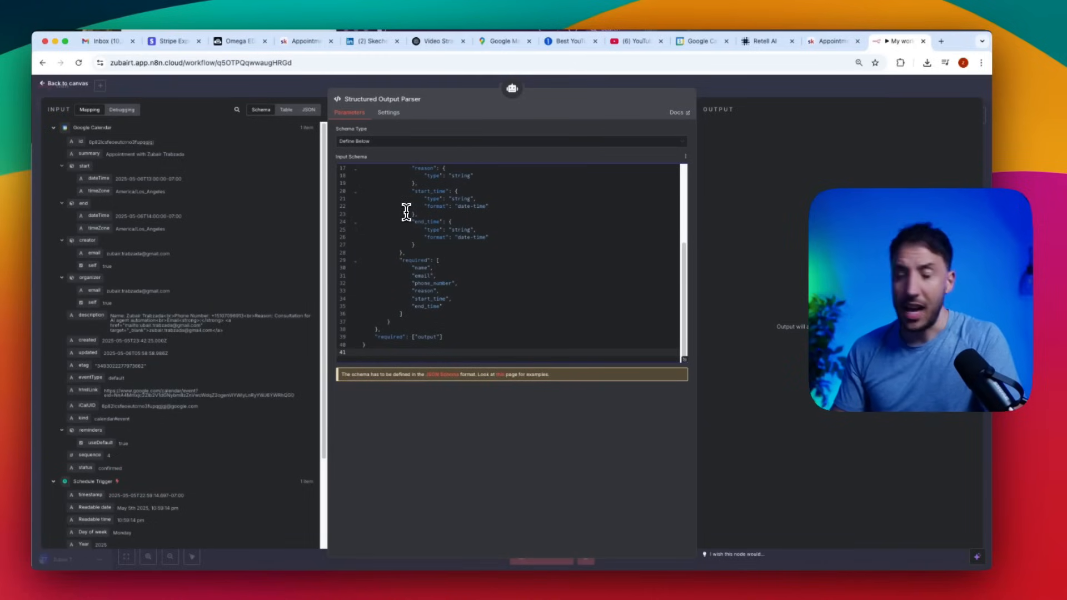
# - Review the property definitions and required fields in the parser's input schema, and return to the workflow canvas
pyautogui.moveTo(421, 267); pyautogui.dragTo(424, 291)
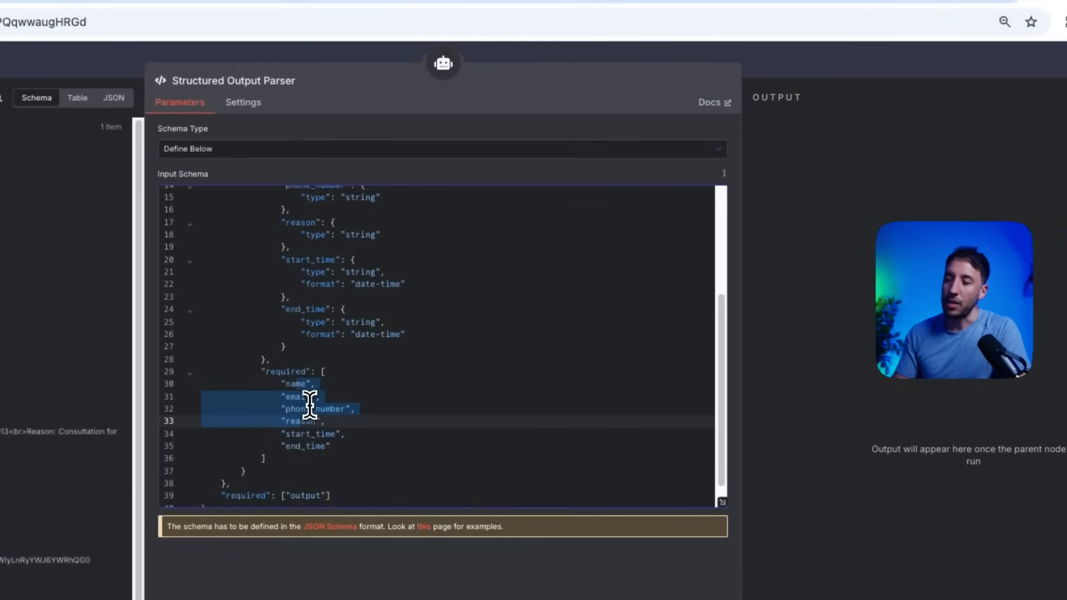
pyautogui.scroll(2, 310, 405)
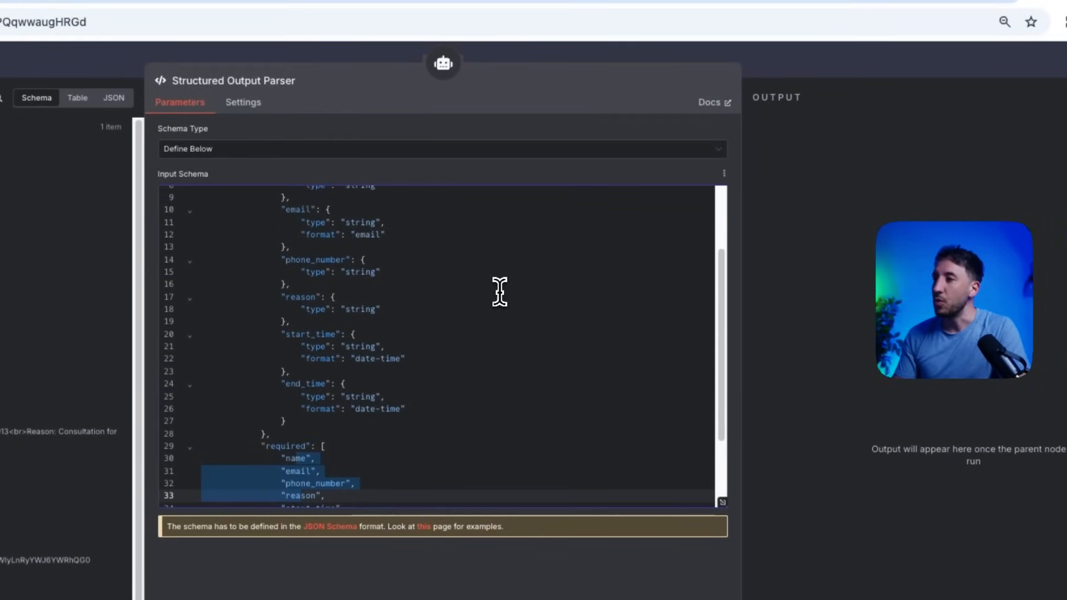
pyautogui.click(850, 70)
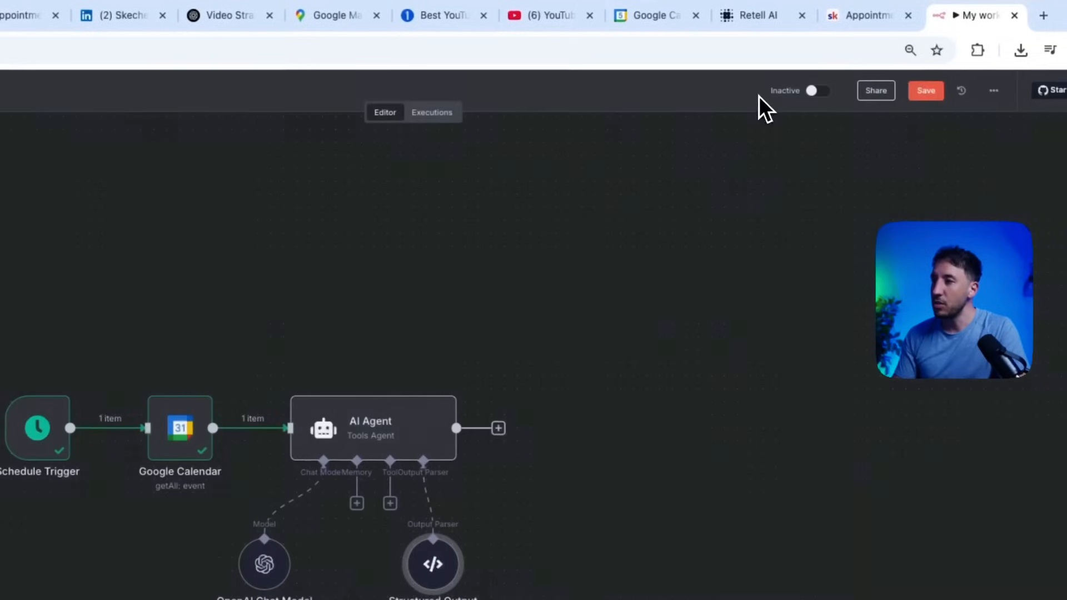
# - Test the AI Agent node, compare its structured output with the system message, and return to the workflow canvas
pyautogui.doubleClick(388, 428)
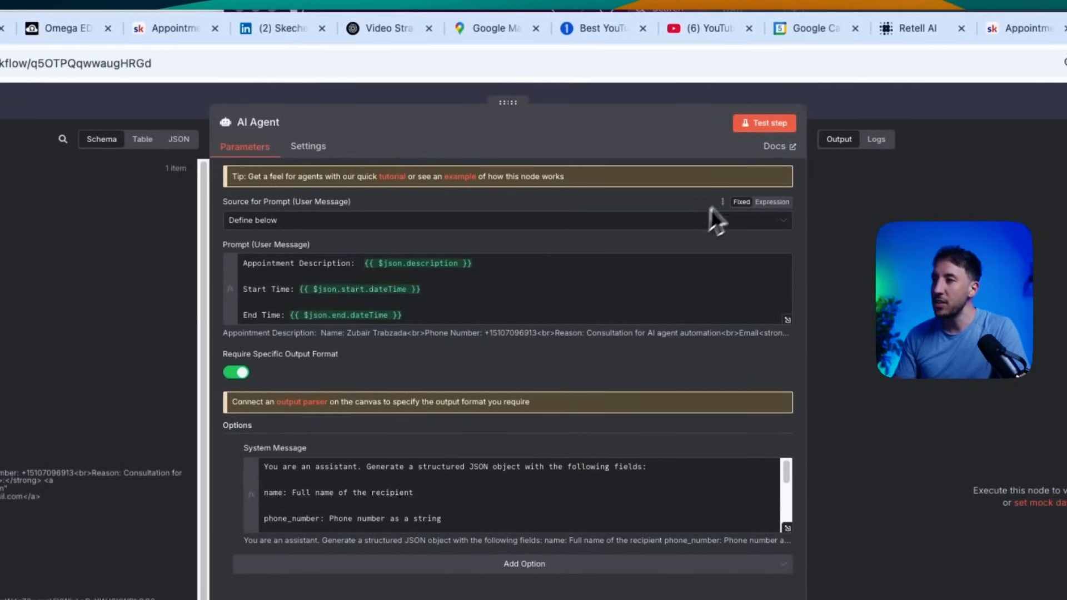
pyautogui.click(758, 127)
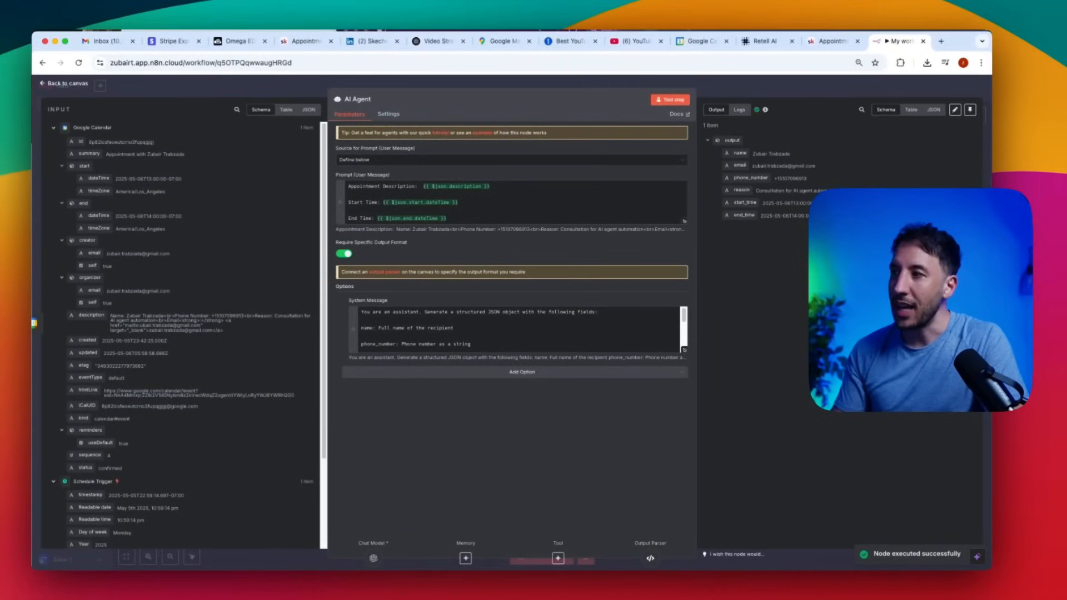
pyautogui.scroll(-5, 555, 316)
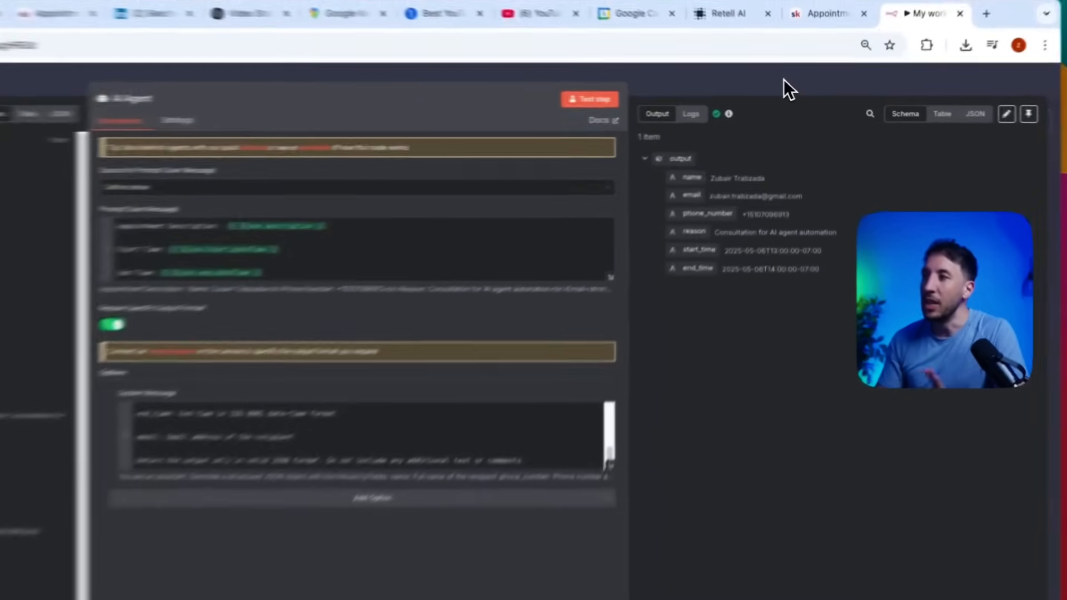
pyautogui.click(805, 88)
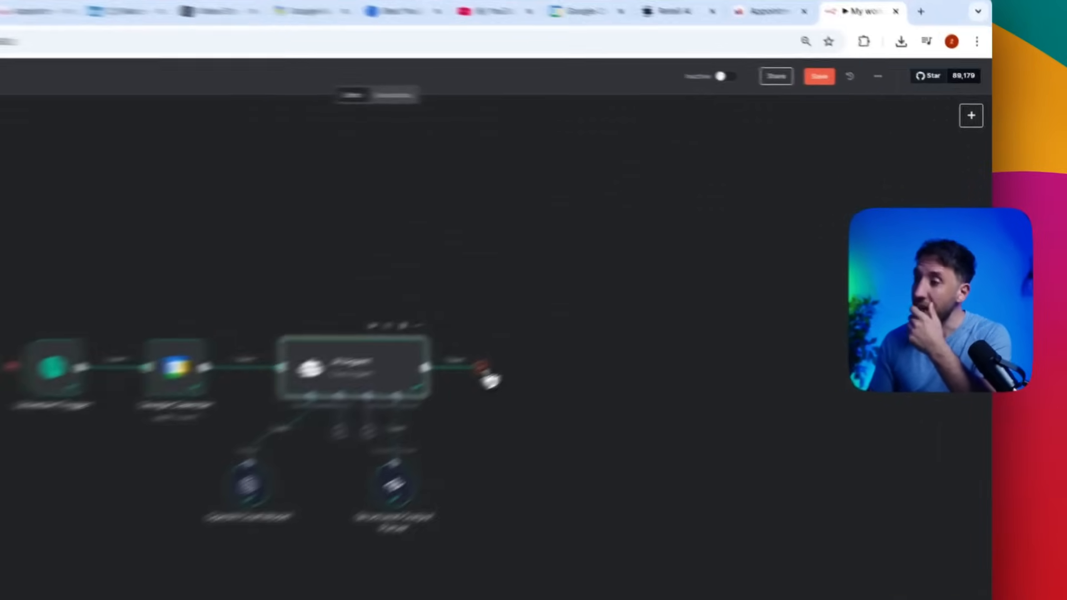
# - Add an HTTP Request node after the AI Agent and set its method to POST
pyautogui.click(626, 296)
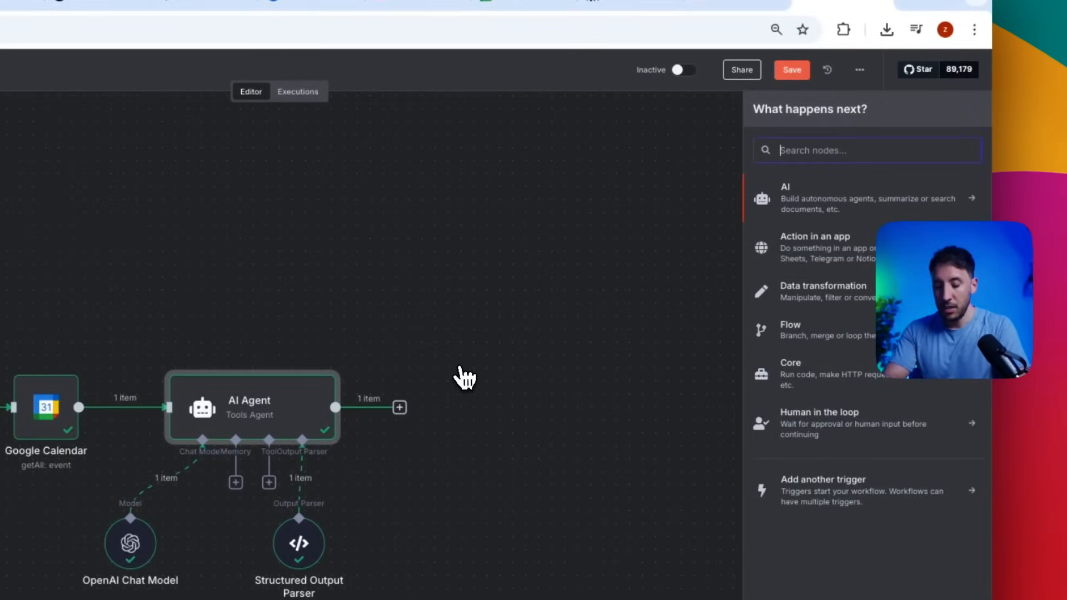
pyautogui.write('http')
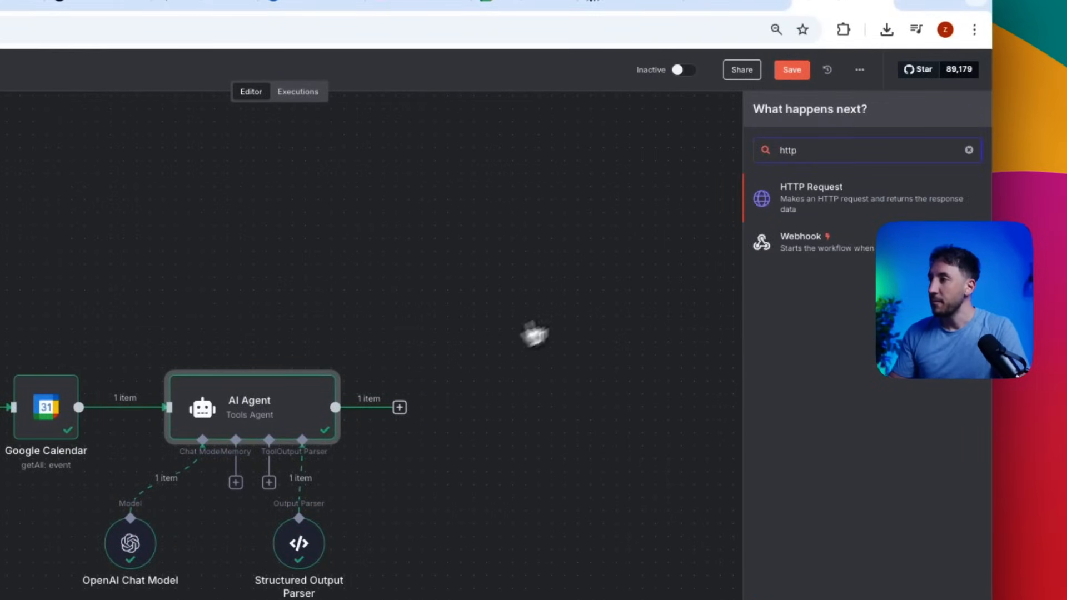
pyautogui.click(849, 192)
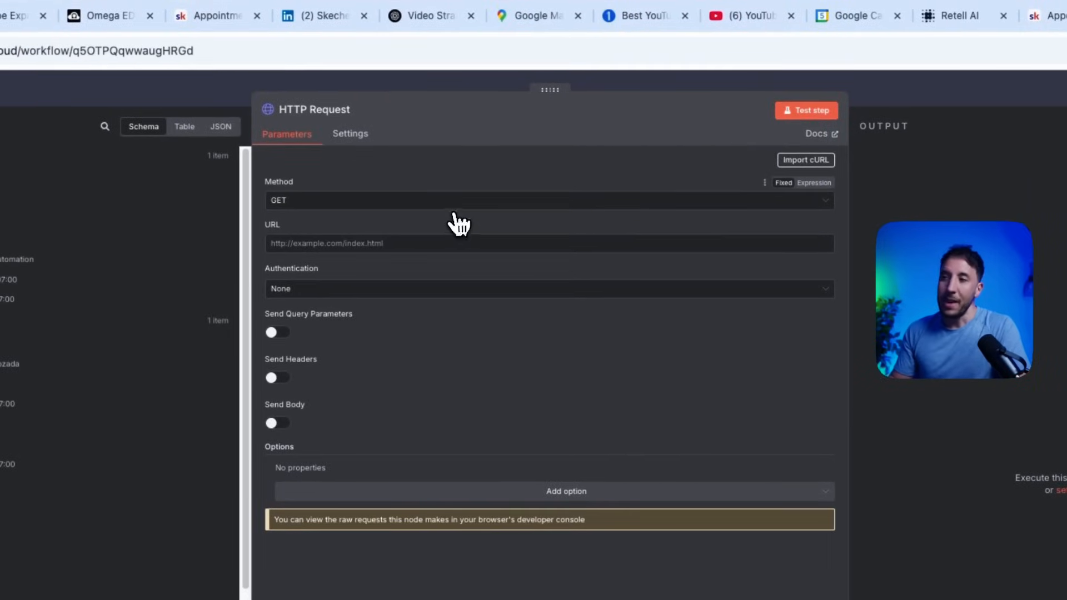
pyautogui.click(119, 180)
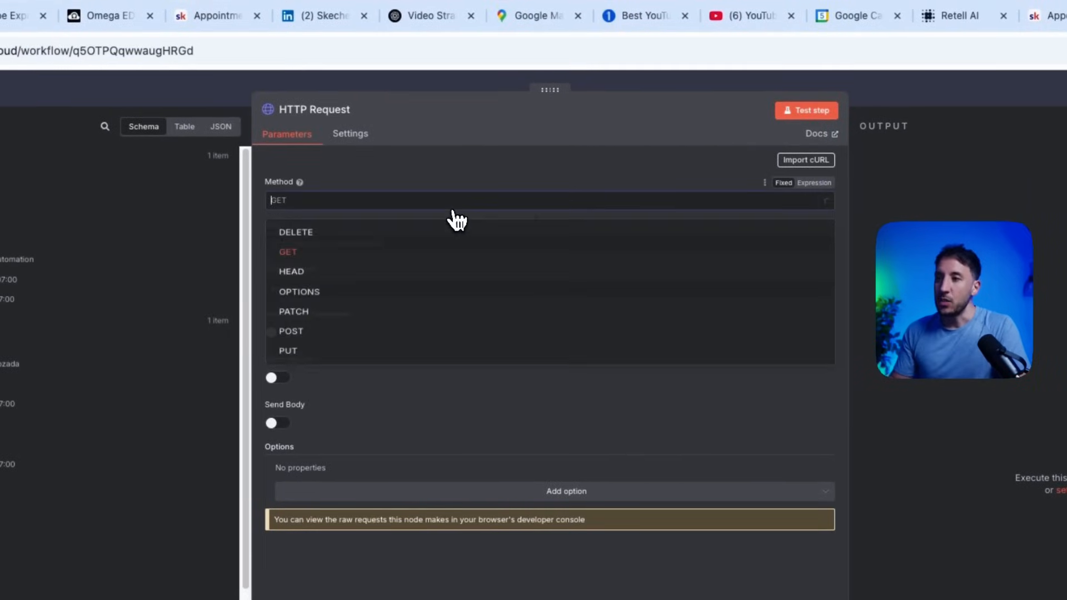
pyautogui.click(304, 335)
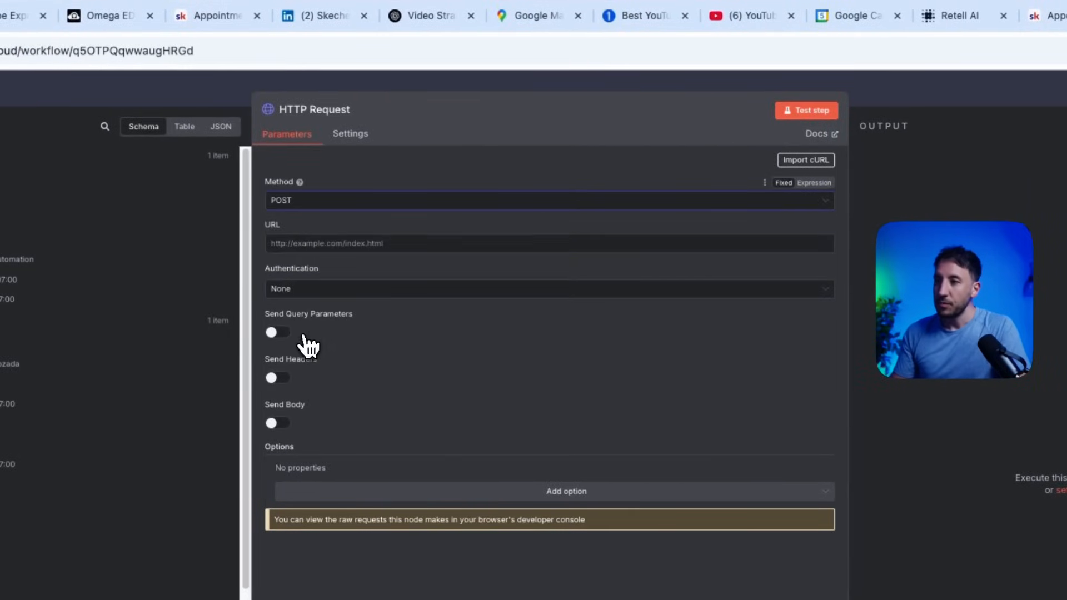
pyautogui.click(339, 242)
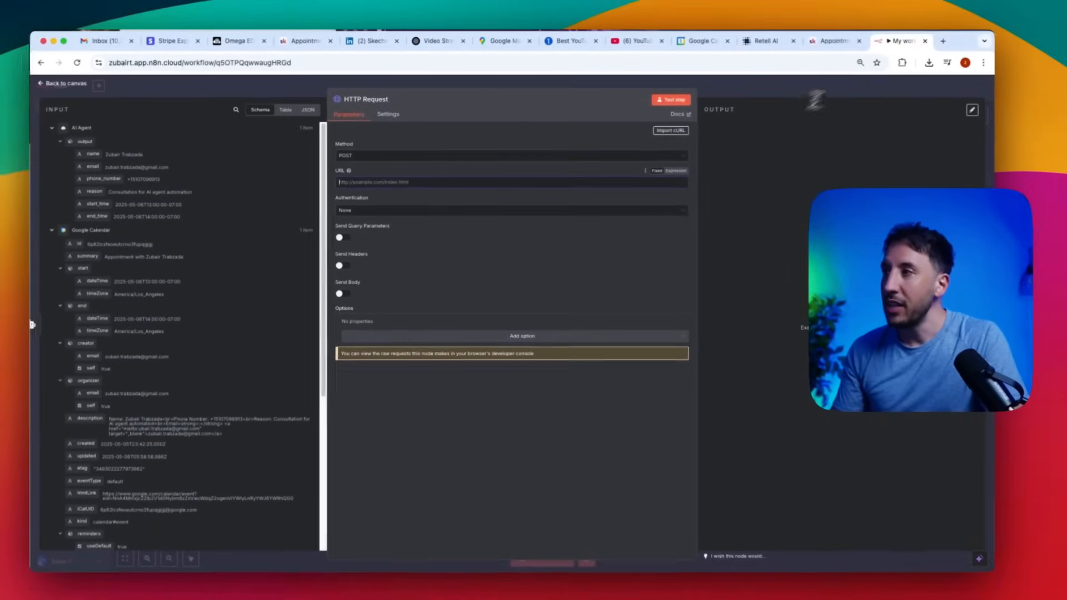
# - Switch to the Skool lesson and open the Retell AI free trial link from its Resources in a new tab
pyautogui.click(842, 44)
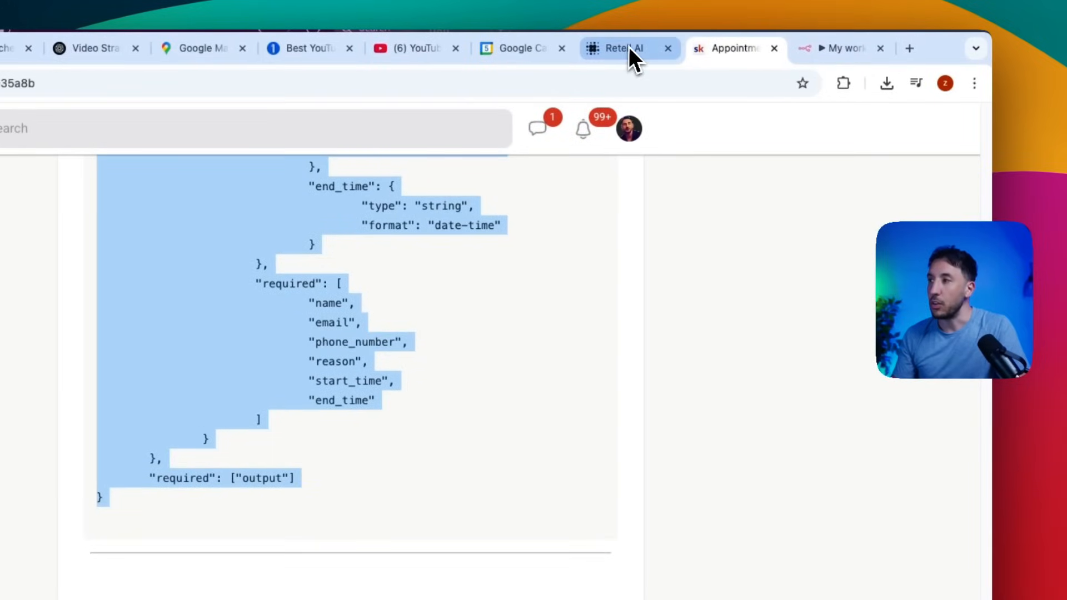
pyautogui.scroll(10, 302, 387)
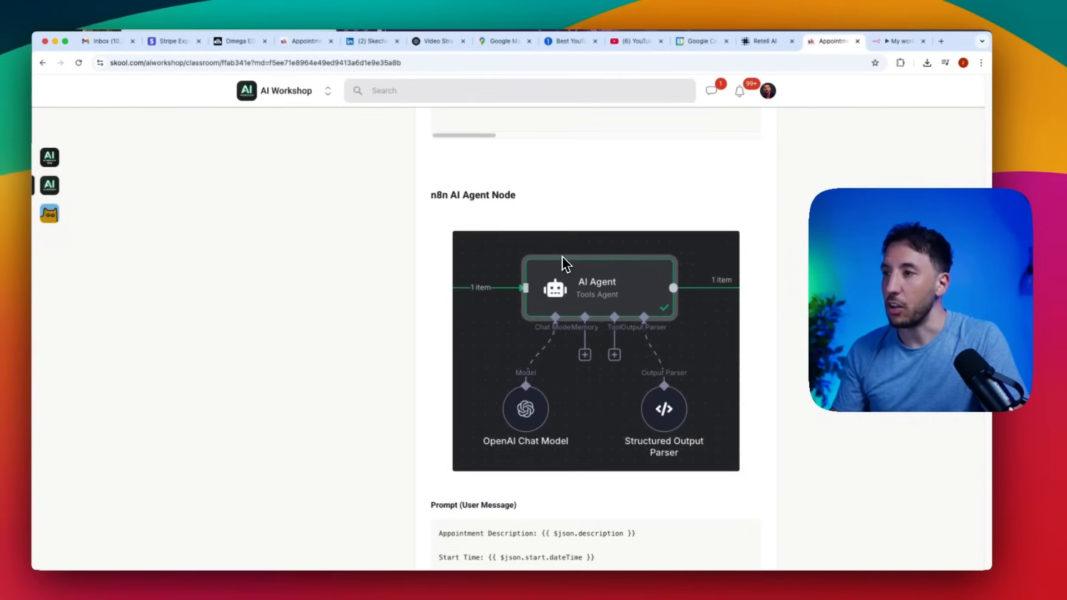
pyautogui.scroll(15, 562, 256)
pyautogui.scroll(-4, 562, 256)
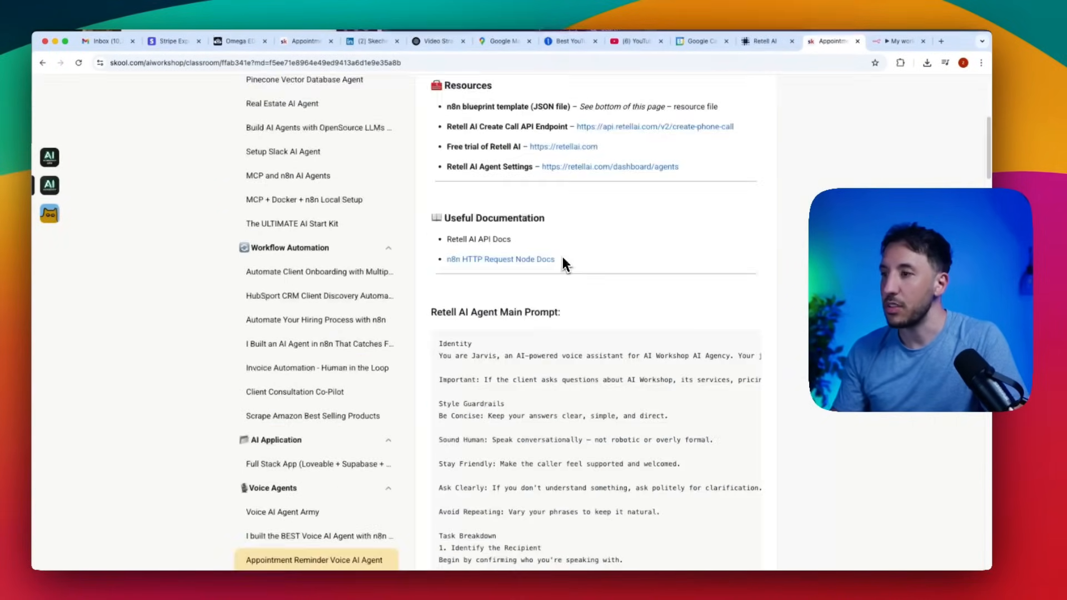
pyautogui.scroll(4, 563, 261)
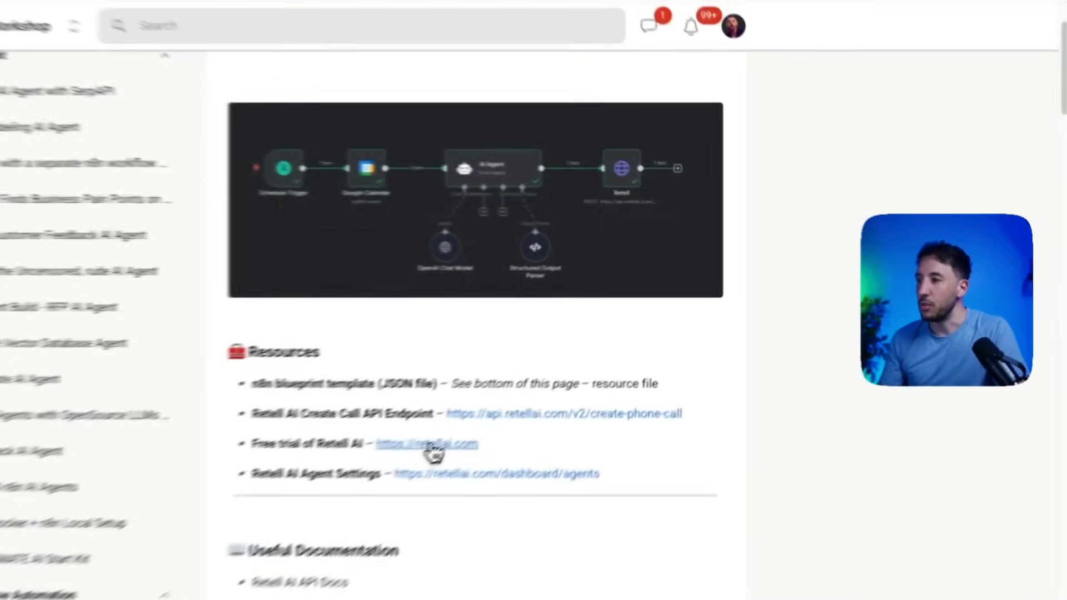
pyautogui.rightClick(562, 368)
pyautogui.click(589, 373)
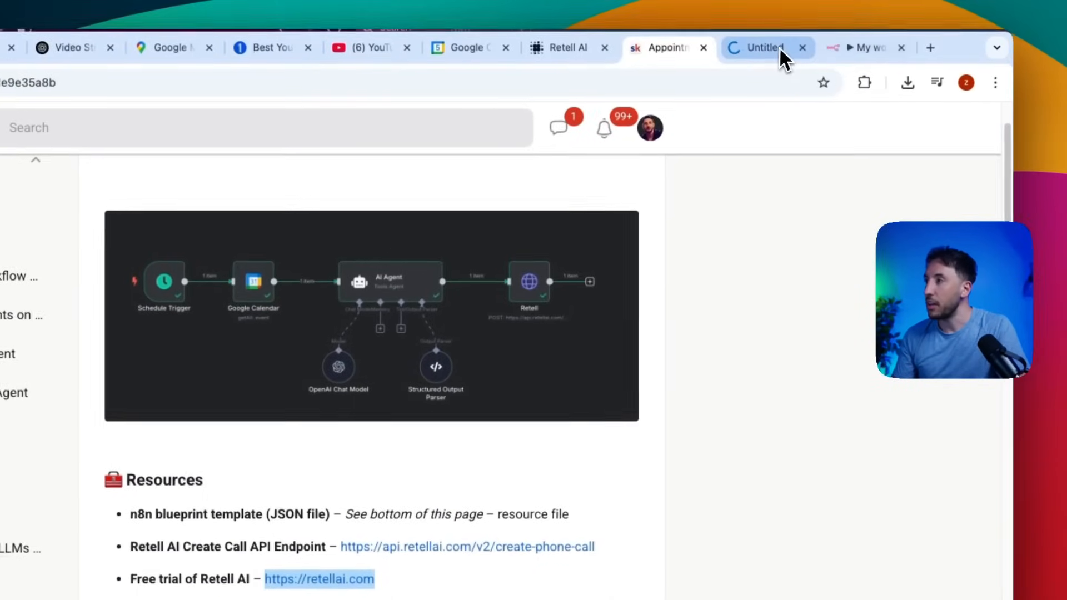
# - Open the Retell AI documentation from its website, look through its introduction page and topics, and return to n8n
pyautogui.click(779, 49)
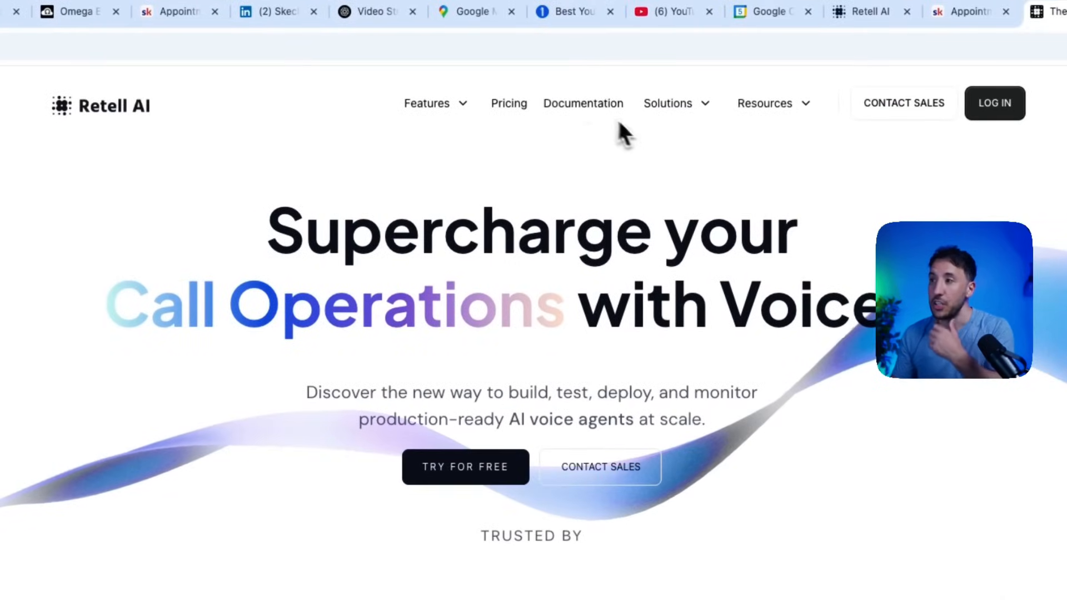
pyautogui.click(578, 105)
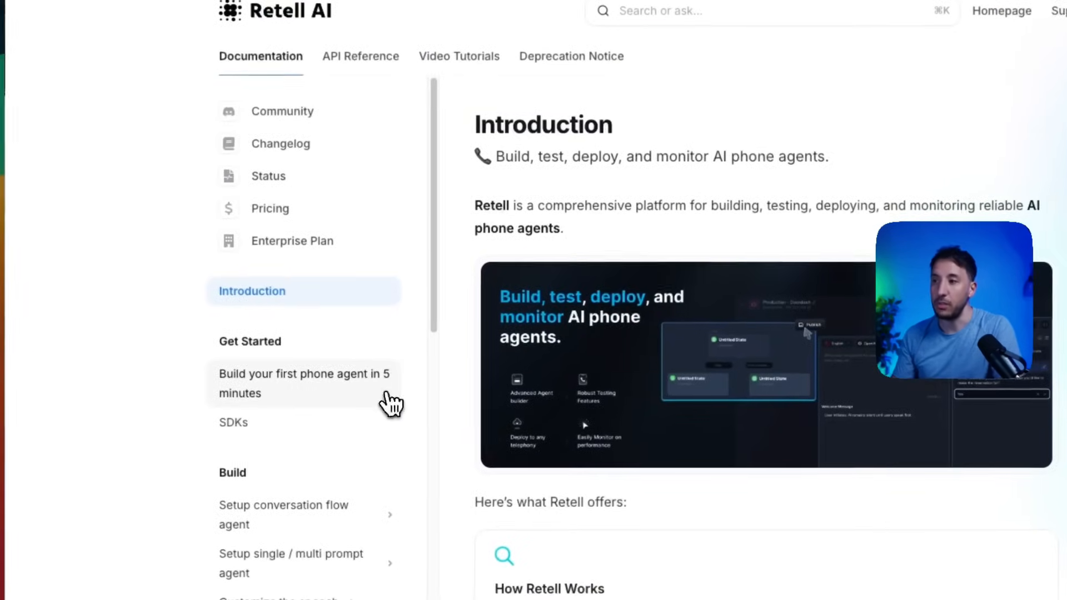
pyautogui.scroll(-10, 391, 404)
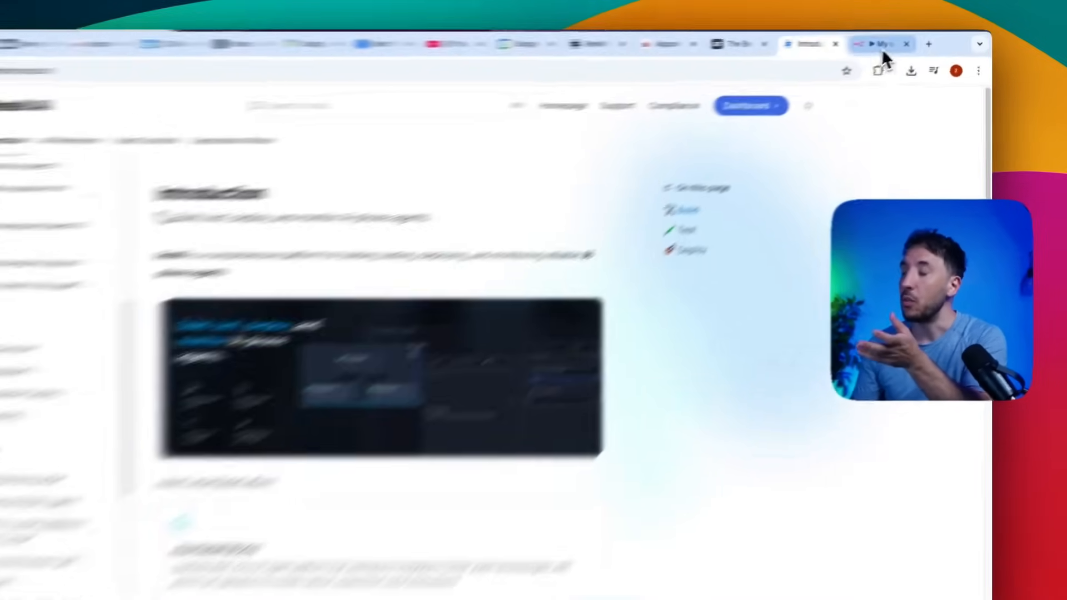
pyautogui.click(880, 44)
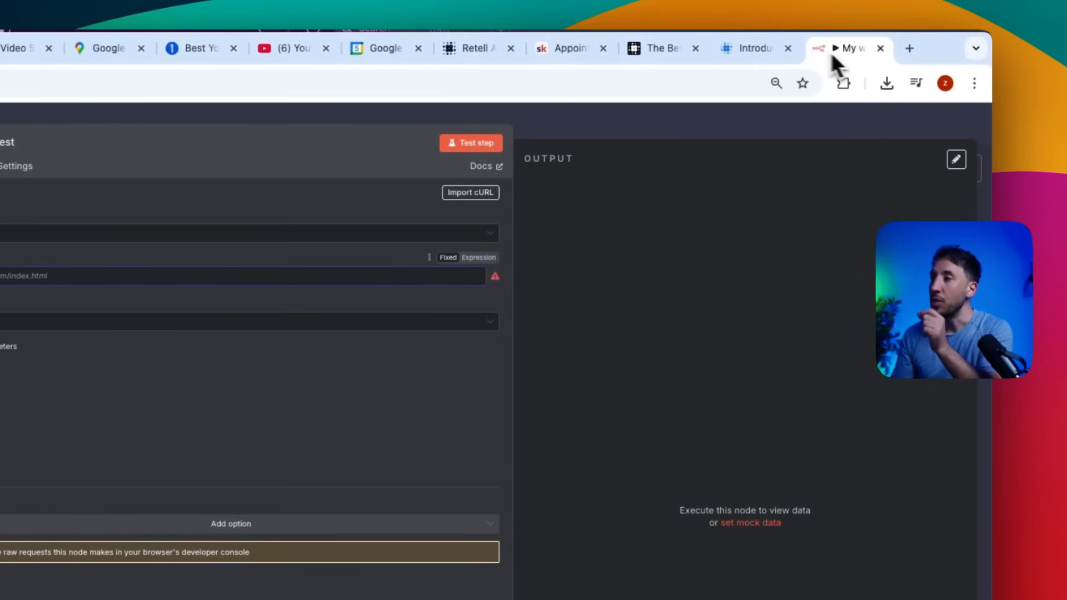
pyautogui.click(590, 50)
pyautogui.scroll(-10, 519, 366)
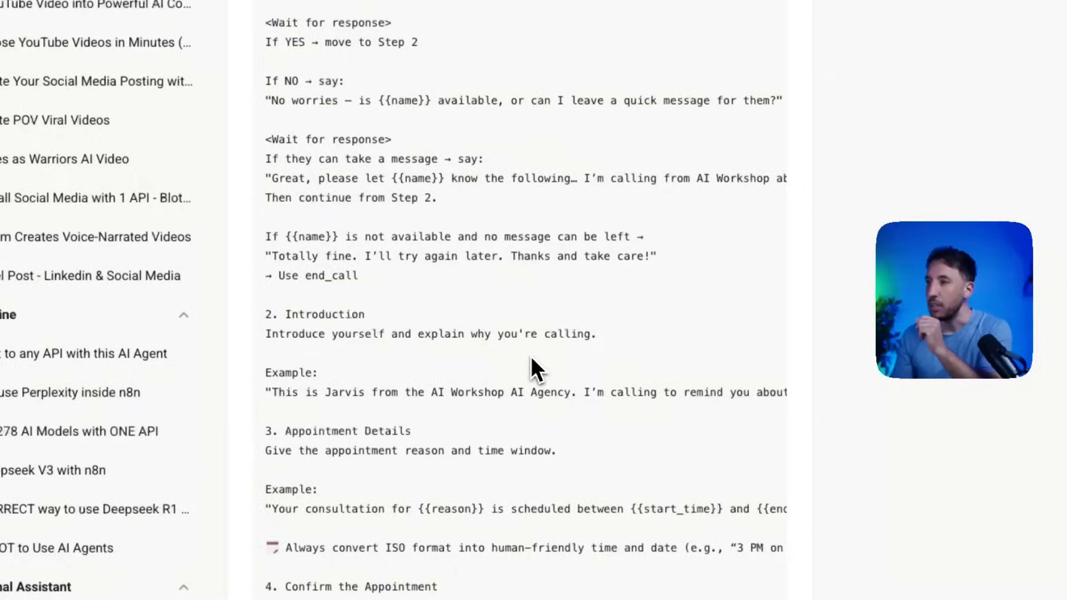
pyautogui.scroll(-15, 531, 359)
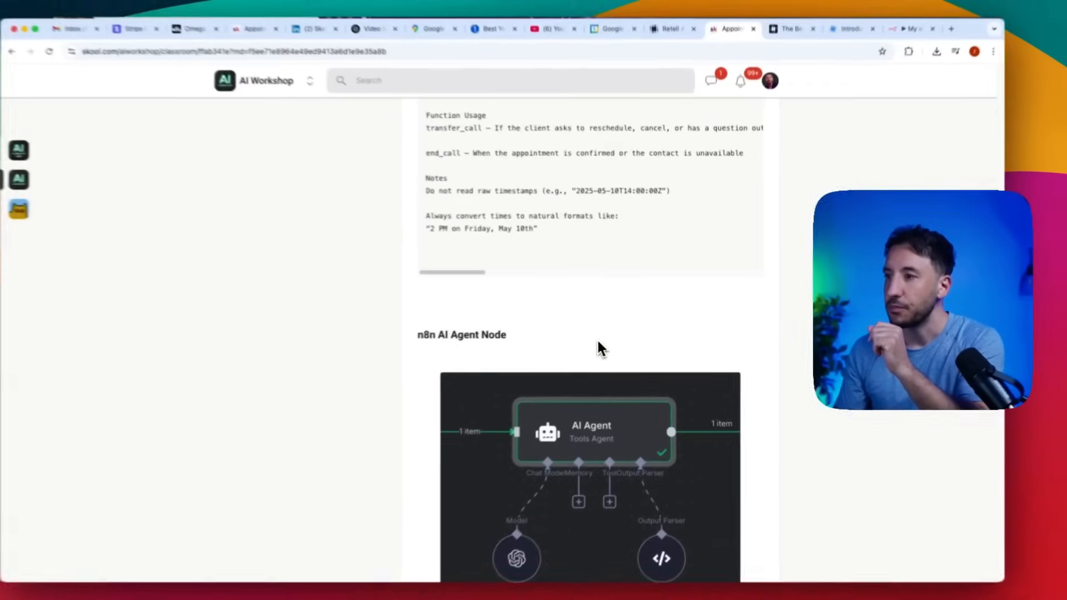
pyautogui.scroll(-15, 603, 340)
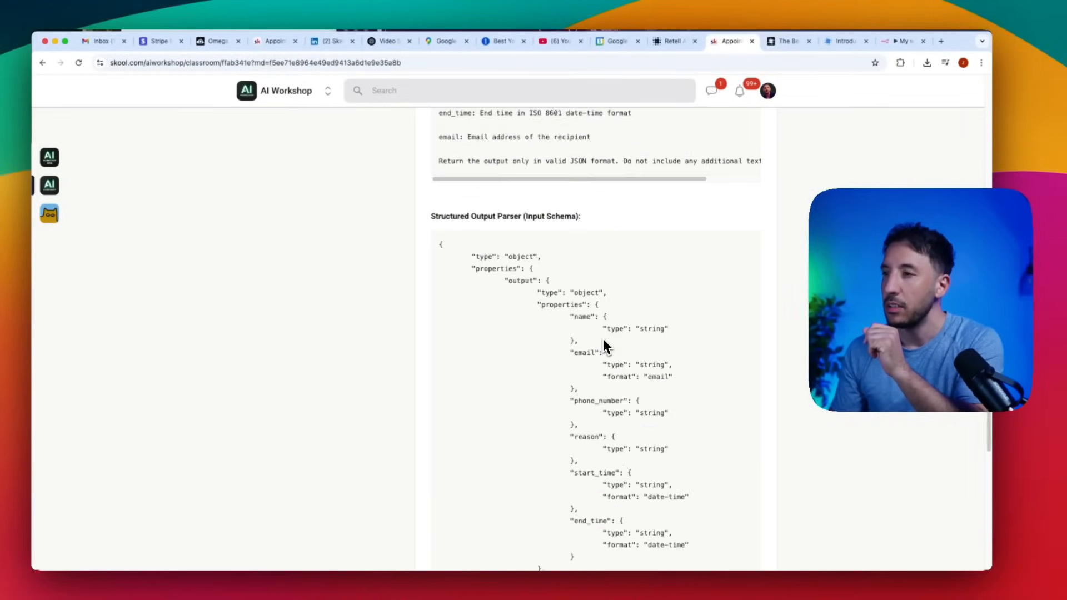
pyautogui.scroll(-3, 604, 340)
pyautogui.scroll(3, 607, 345)
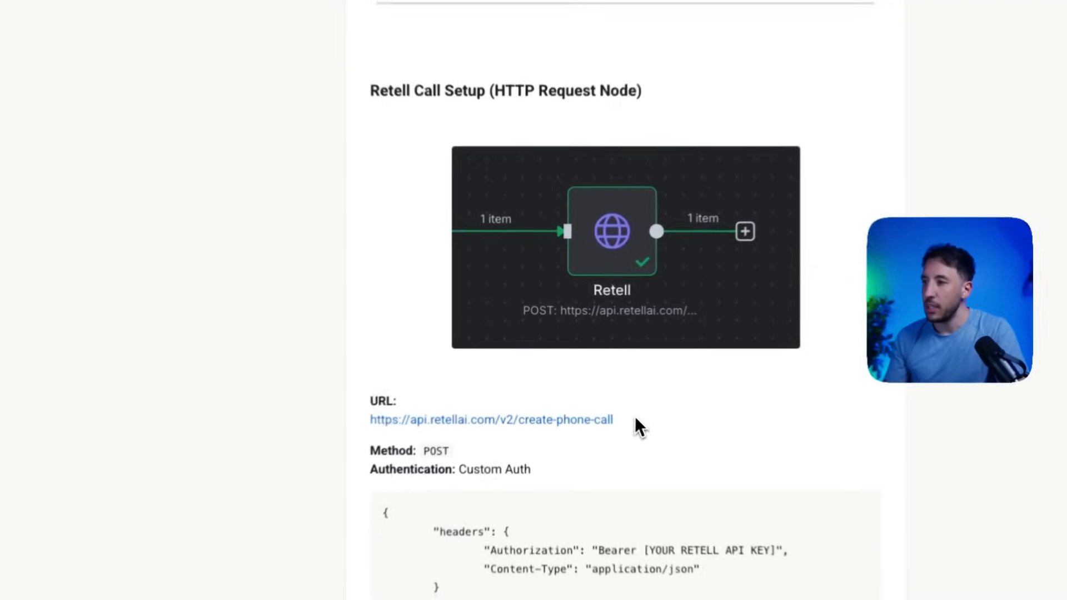
pyautogui.tripleClick(602, 382)
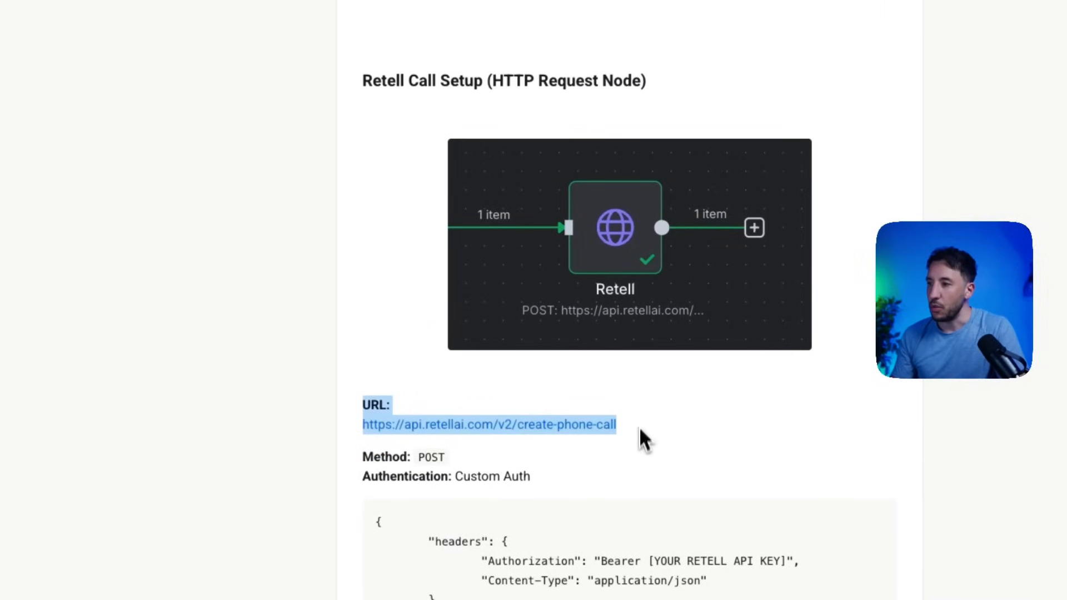
pyautogui.click(602, 388)
pyautogui.moveTo(602, 388); pyautogui.dragTo(520, 382)
pyautogui.moveTo(565, 425); pyautogui.dragTo(341, 432)
pyautogui.hotkey('ctrl', 'c')
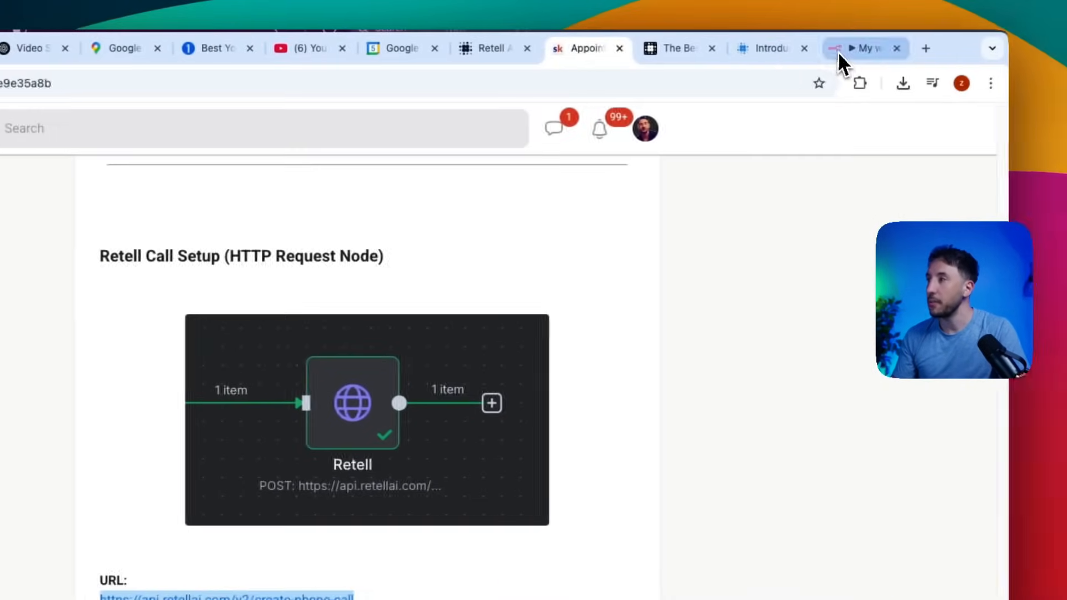
pyautogui.click(838, 51)
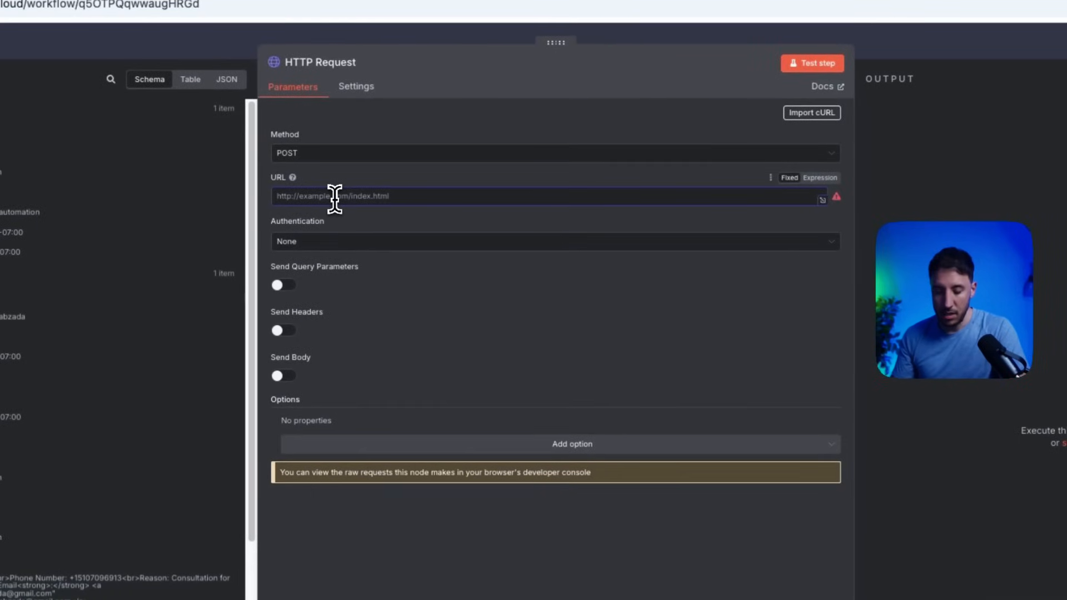
pyautogui.hotkey('ctrl', 'v')
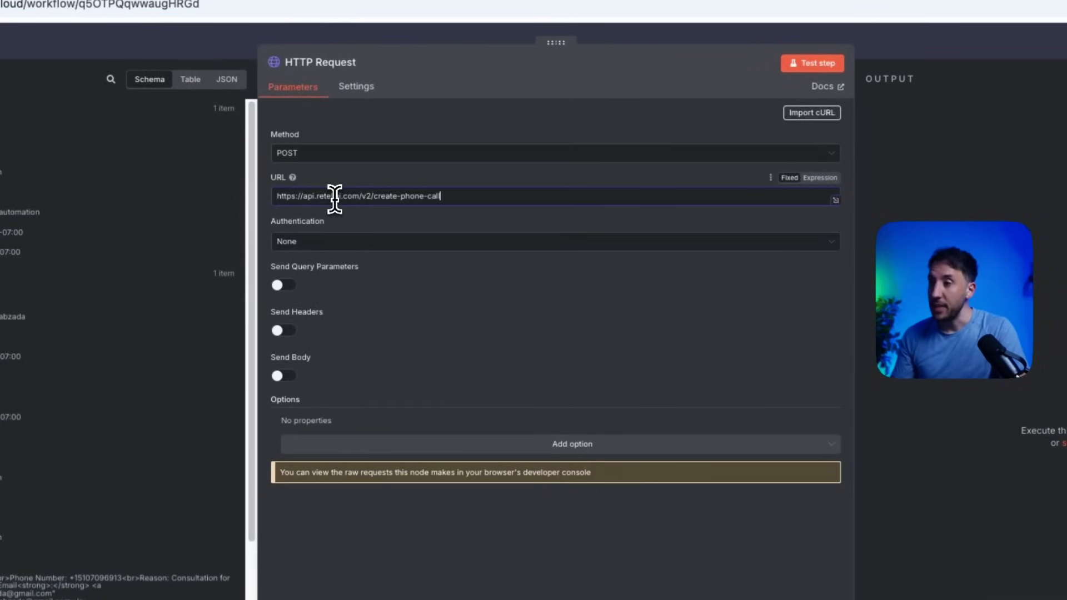
# - Set the HTTP Request node's authentication to Generic Credential Type with Custom Auth as the generic auth type
pyautogui.click(431, 242)
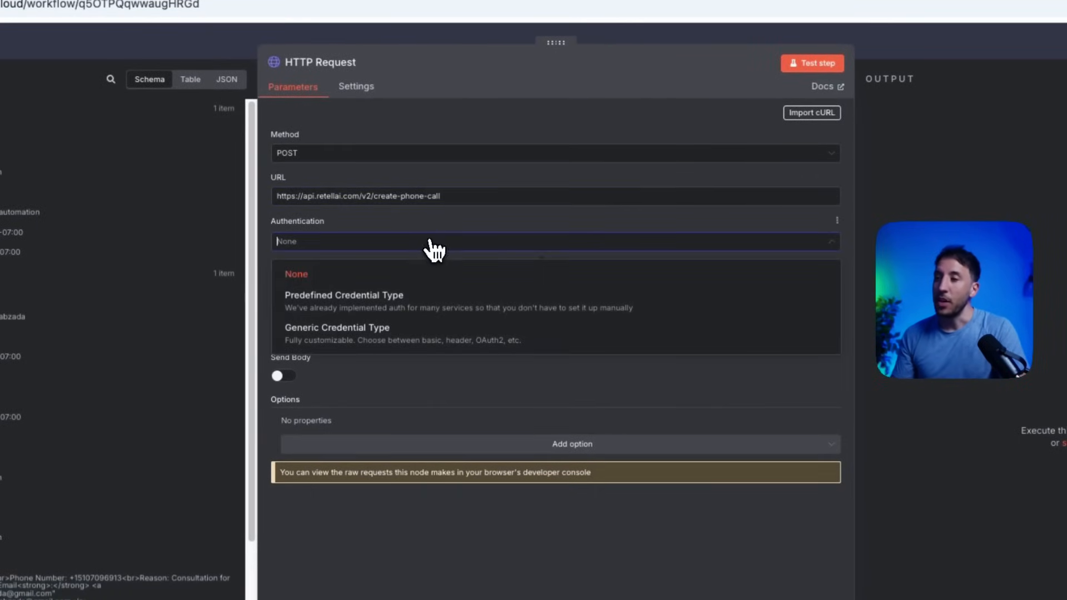
pyautogui.click(353, 312)
pyautogui.click(389, 242)
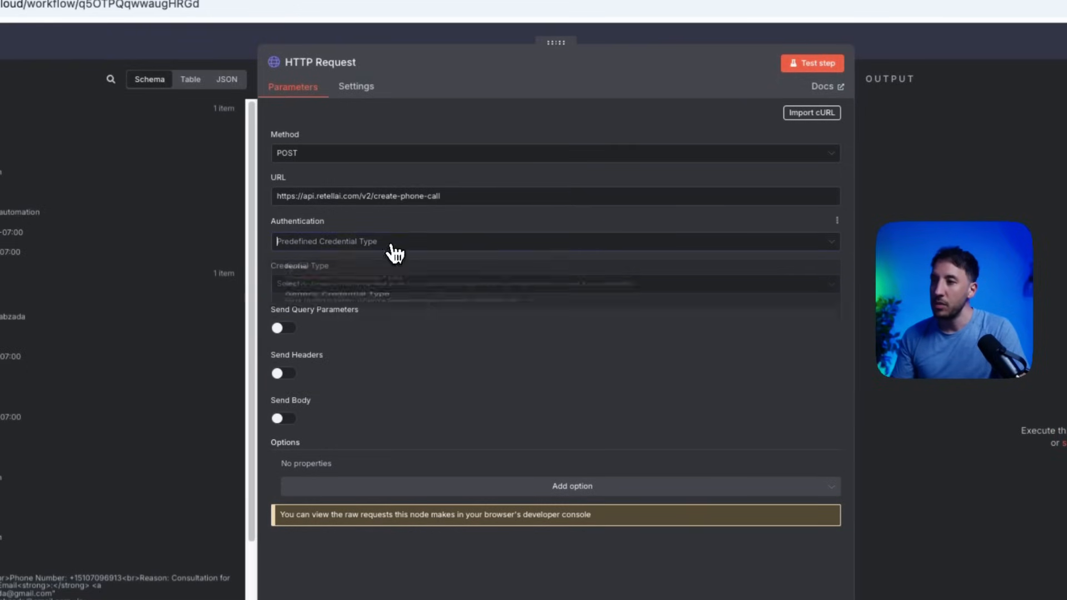
pyautogui.click(331, 340)
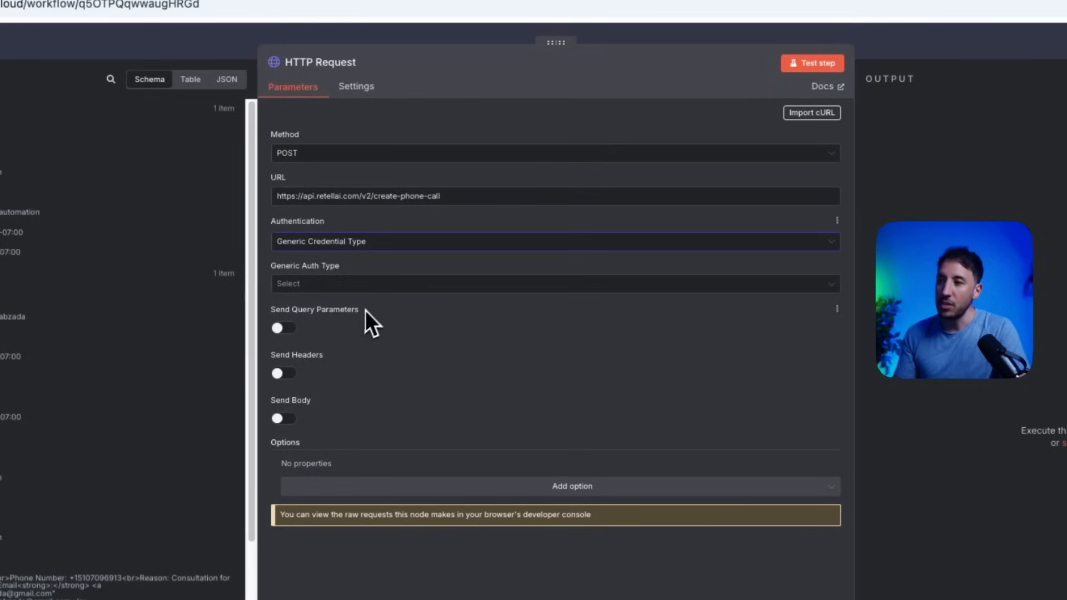
pyautogui.click(385, 288)
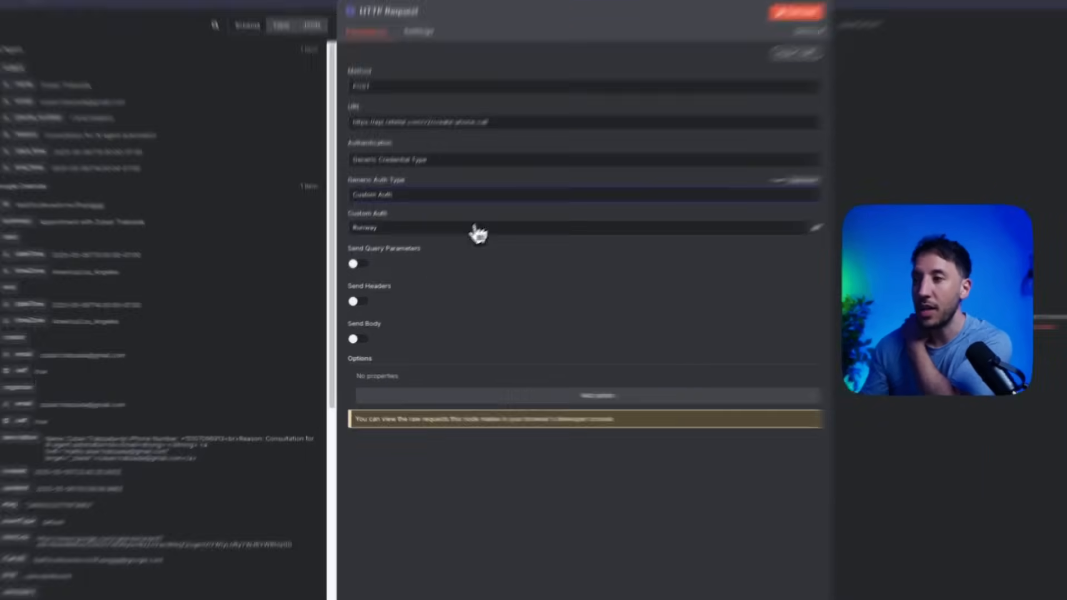
# - Start a new Custom Auth credential and fill its JSON with the headers block copied from the Skool lesson's Retell Call Setup section
pyautogui.click(433, 261)
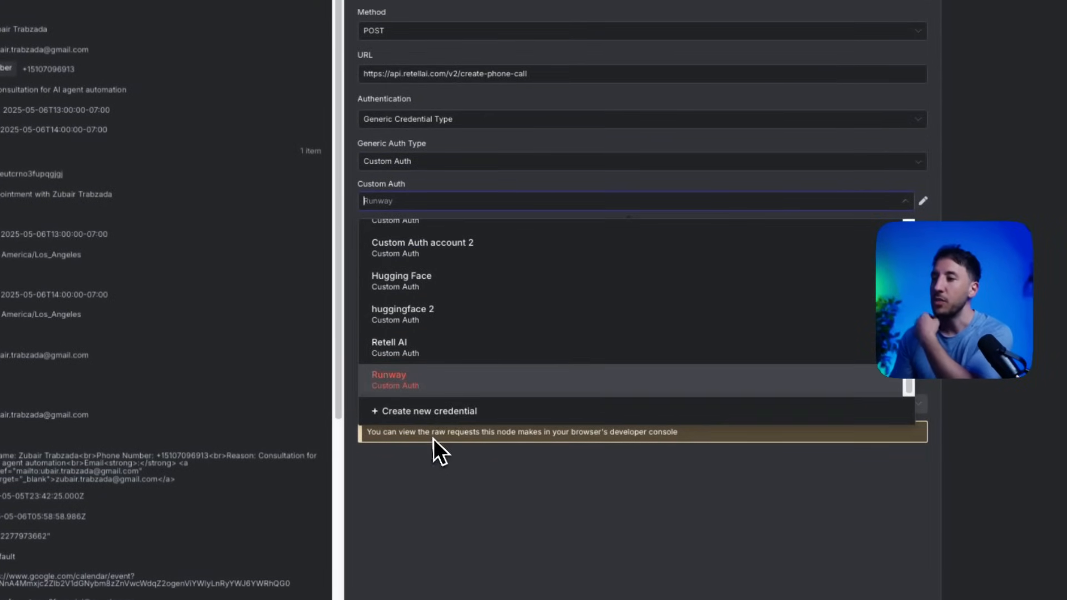
pyautogui.click(439, 411)
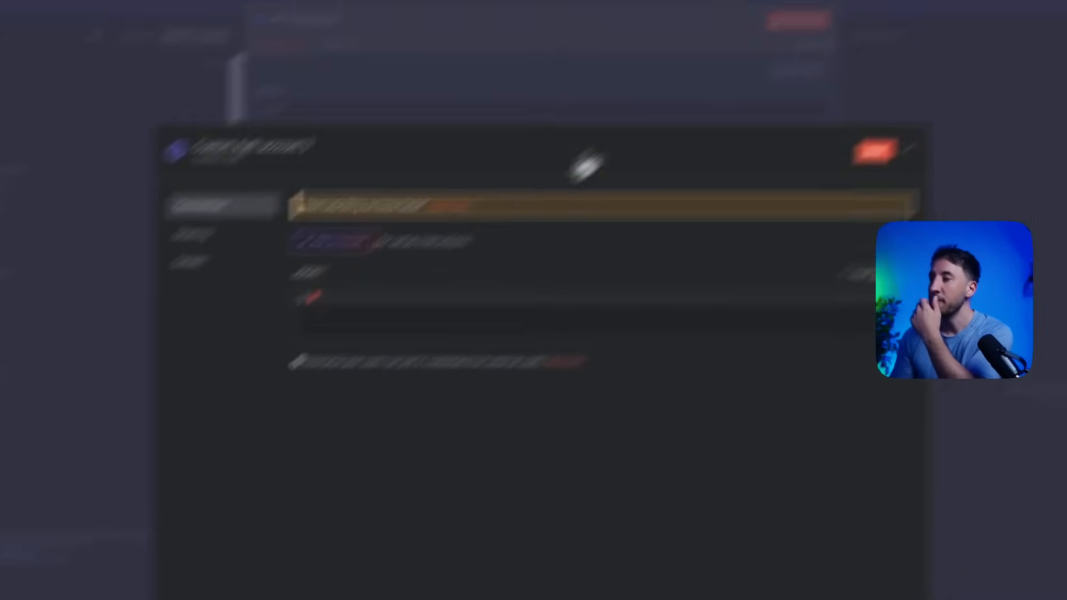
pyautogui.click(661, 51)
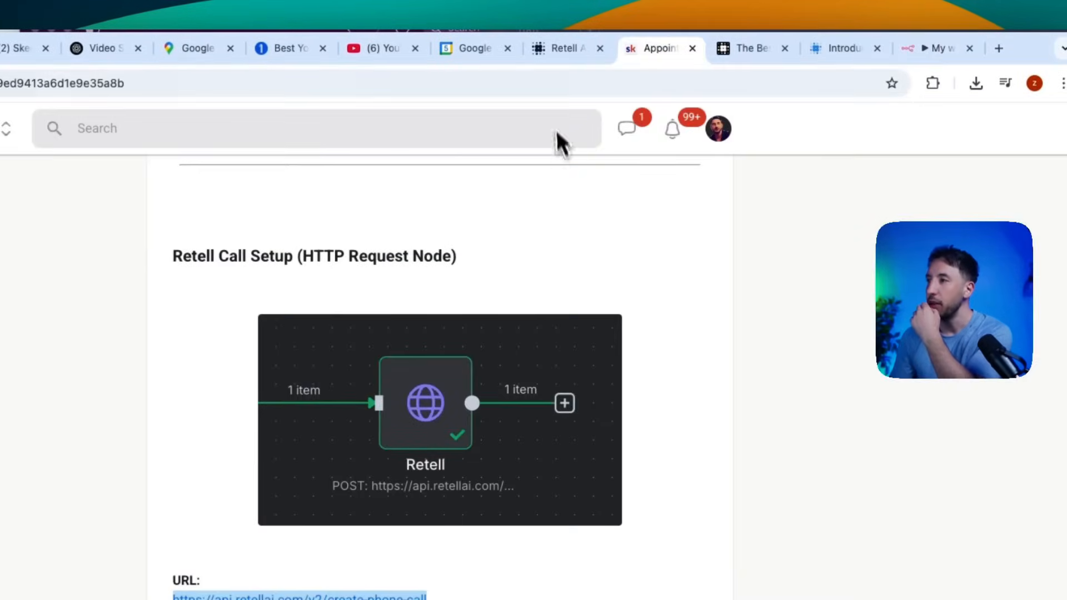
pyautogui.scroll(-3, 476, 442)
pyautogui.click(484, 448)
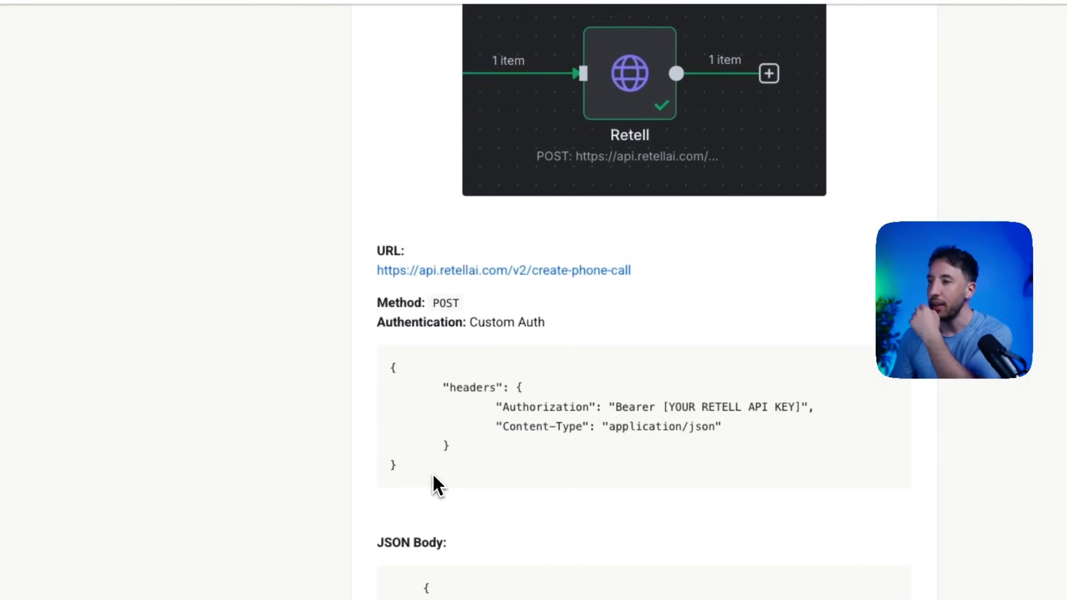
pyautogui.moveTo(437, 484); pyautogui.dragTo(398, 359)
pyautogui.hotkey('ctrl', 'c')
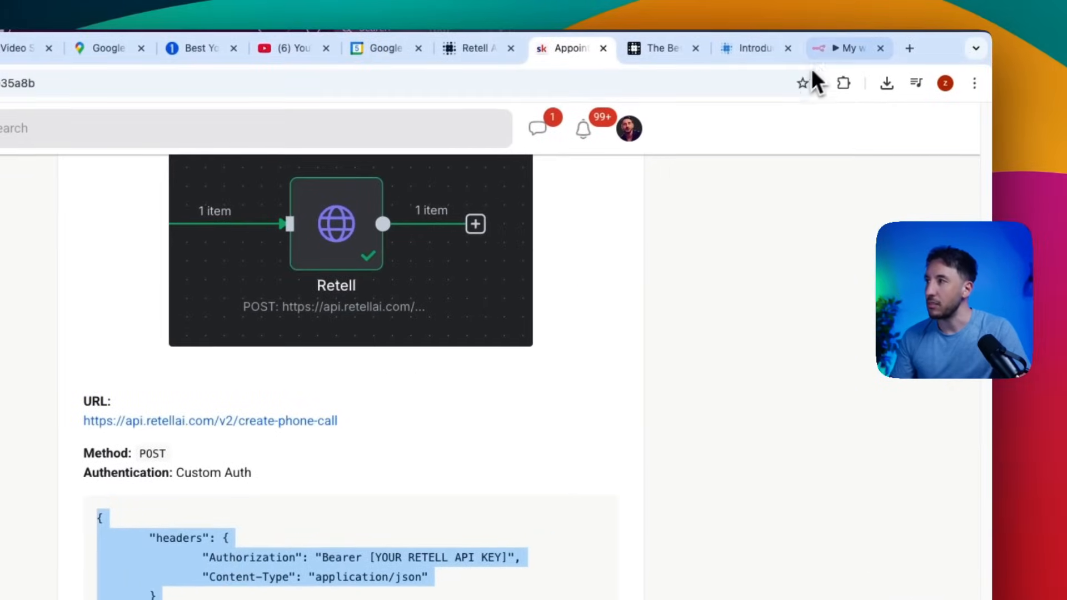
pyautogui.click(836, 49)
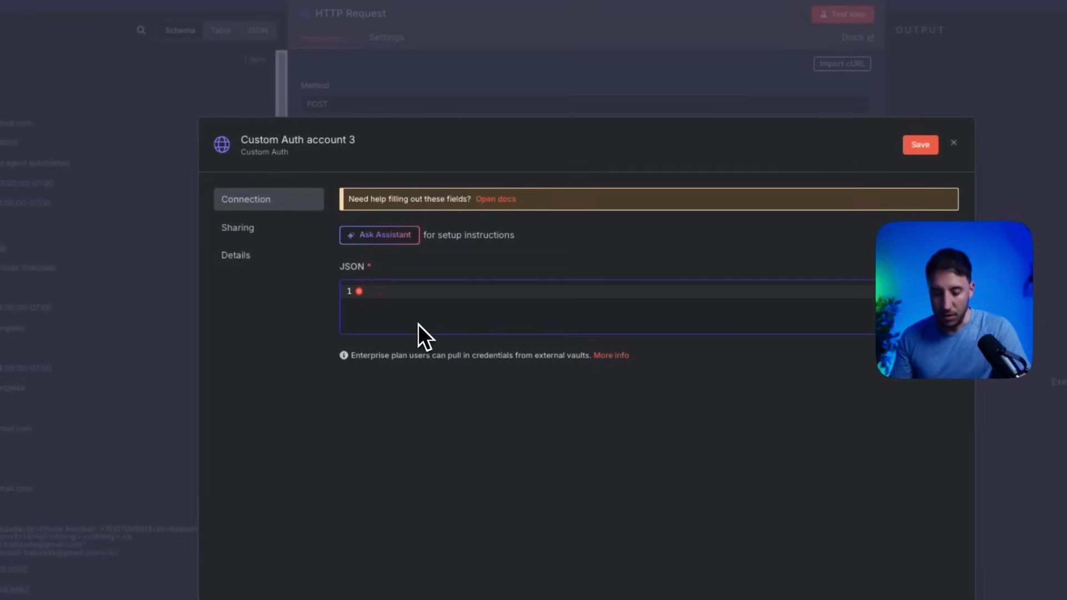
pyautogui.hotkey('ctrl', 'v')
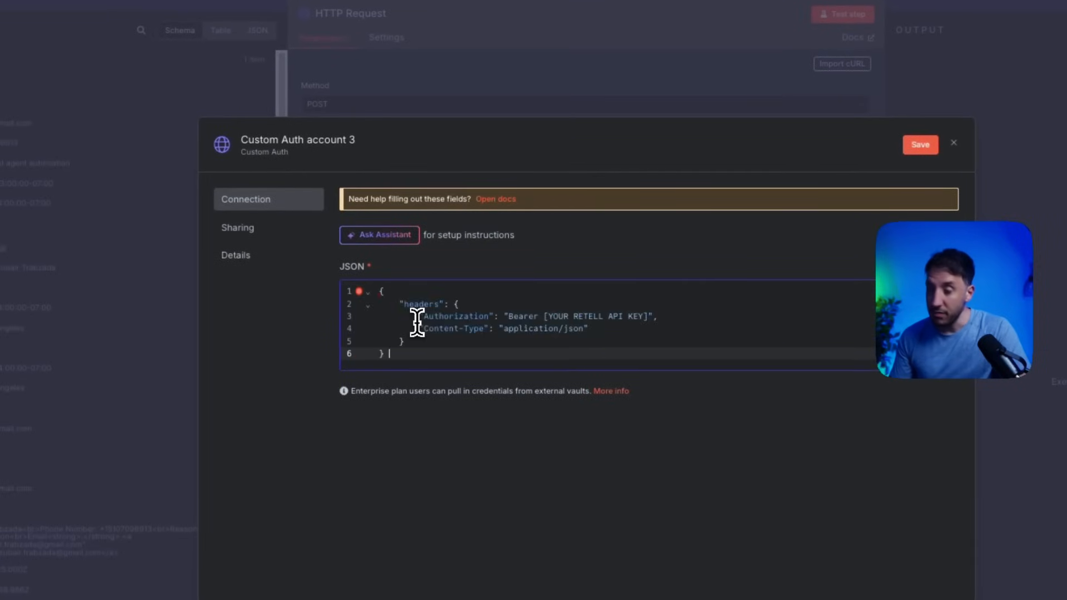
# - Close the Retell documentation, open the Retell AI dashboard from its website, and look at its agents and workspace settings
pyautogui.moveTo(648, 316); pyautogui.dragTo(543, 316)
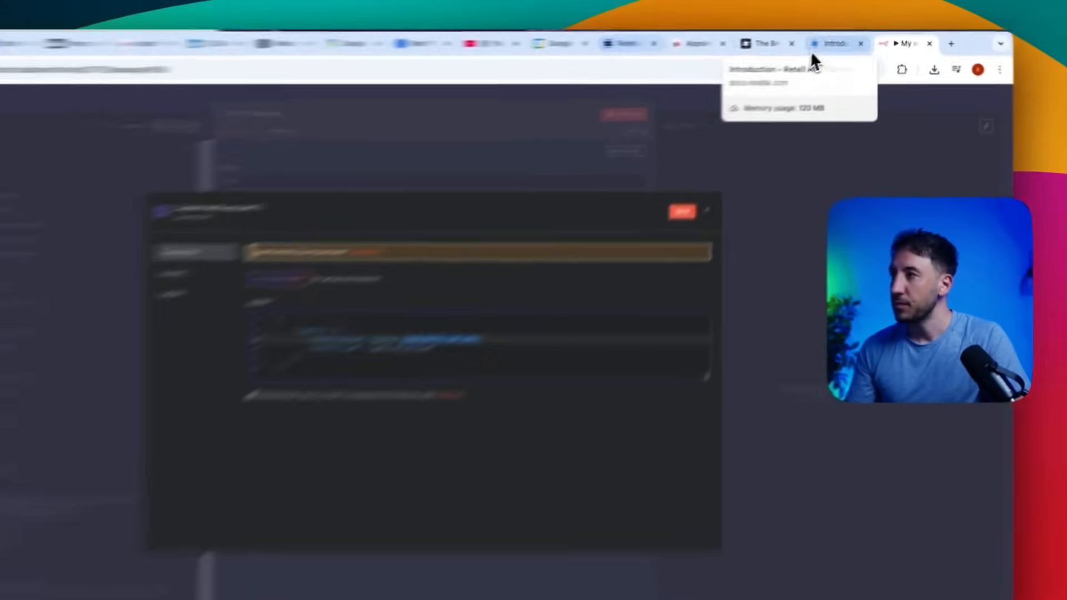
pyautogui.click(836, 42)
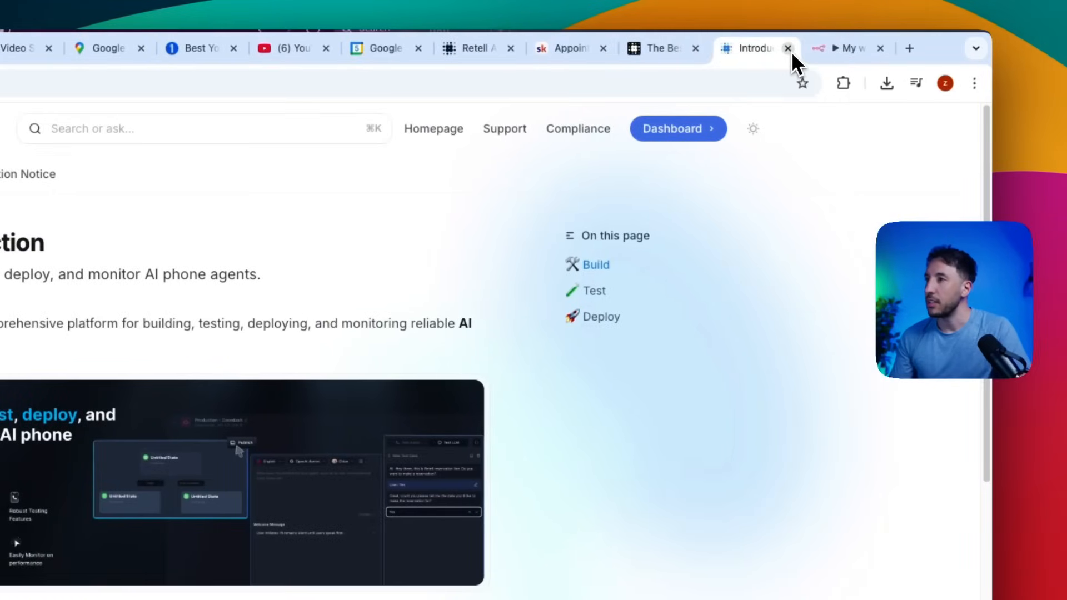
pyautogui.click(787, 49)
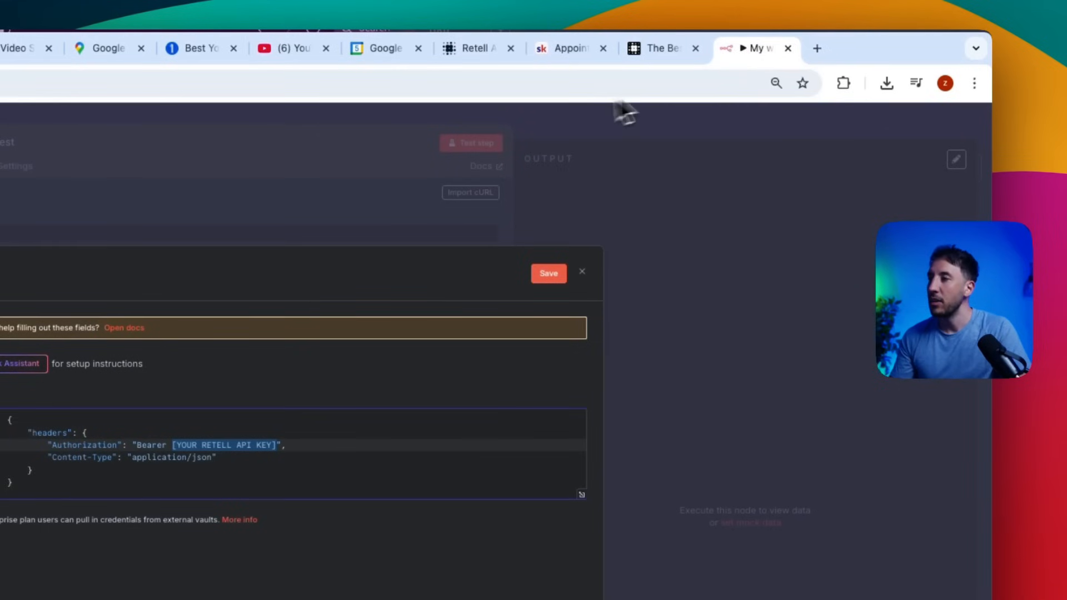
pyautogui.click(645, 55)
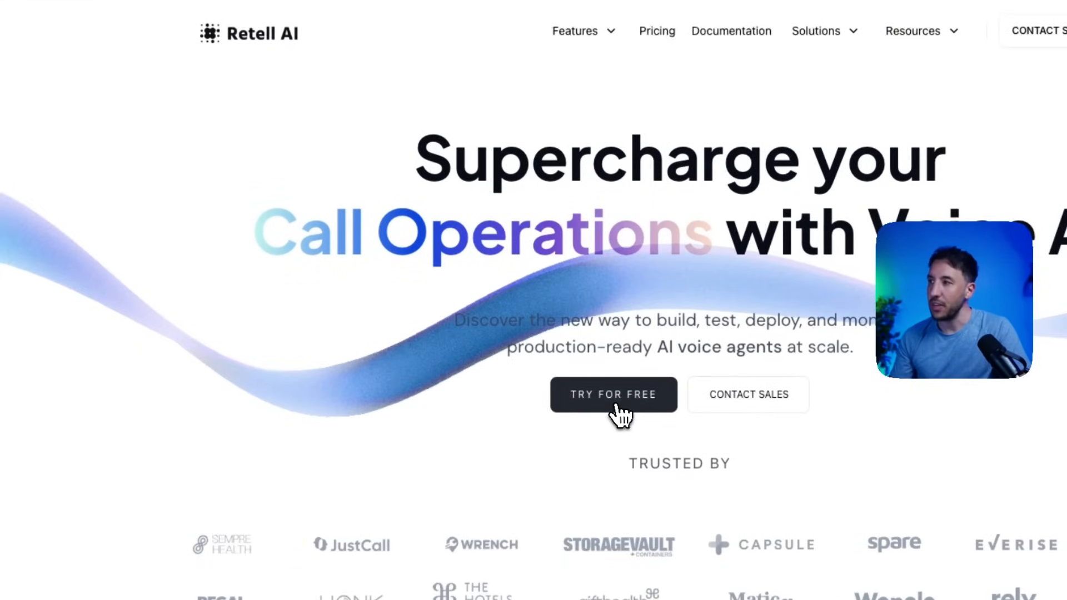
pyautogui.click(619, 414)
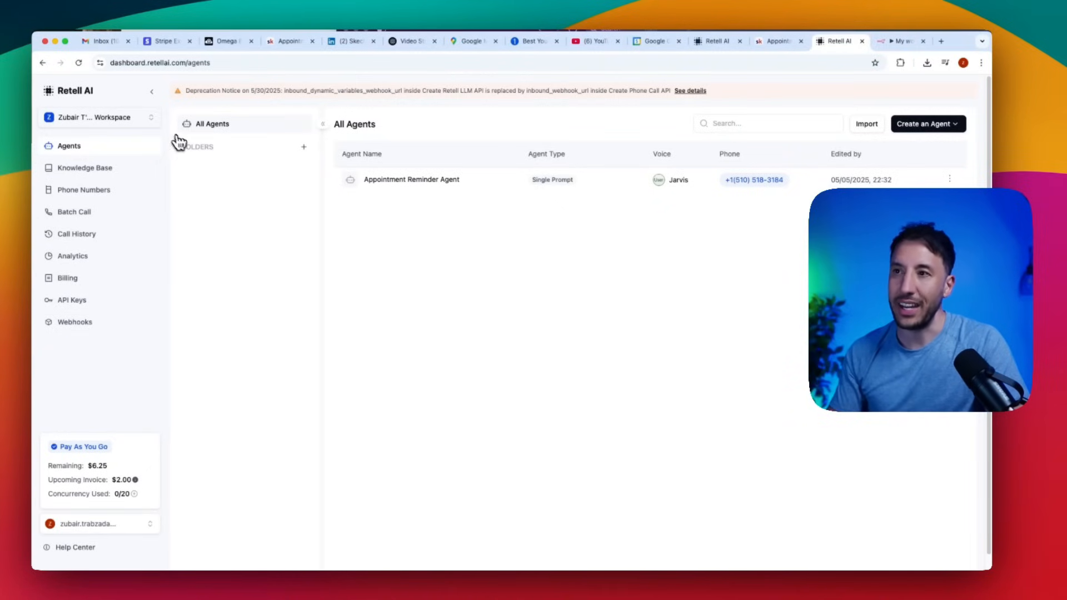
pyautogui.click(74, 149)
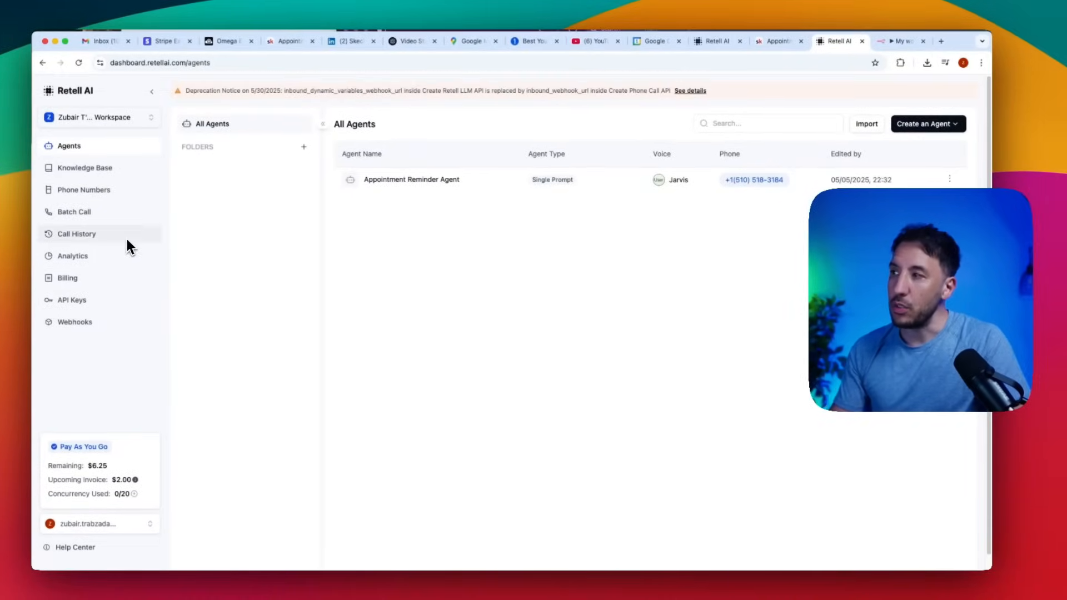
pyautogui.click(118, 525)
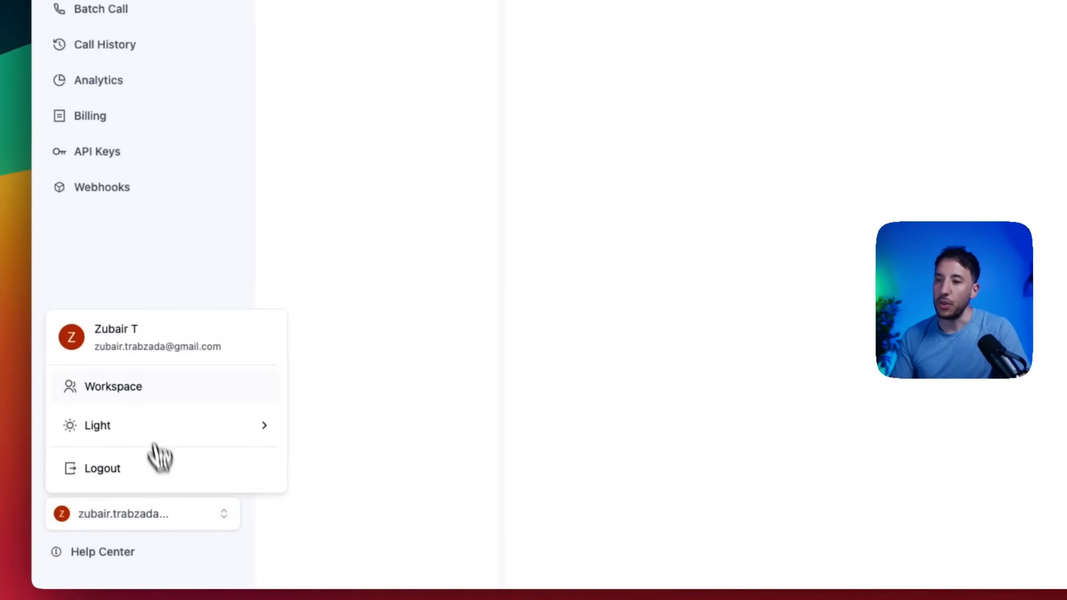
pyautogui.click(136, 403)
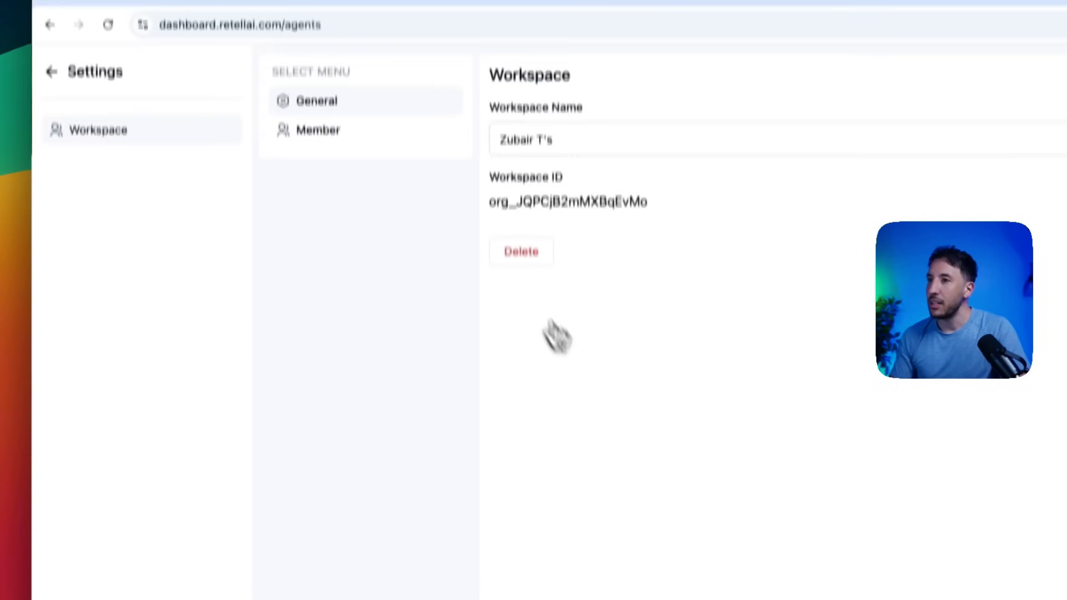
pyautogui.click(52, 91)
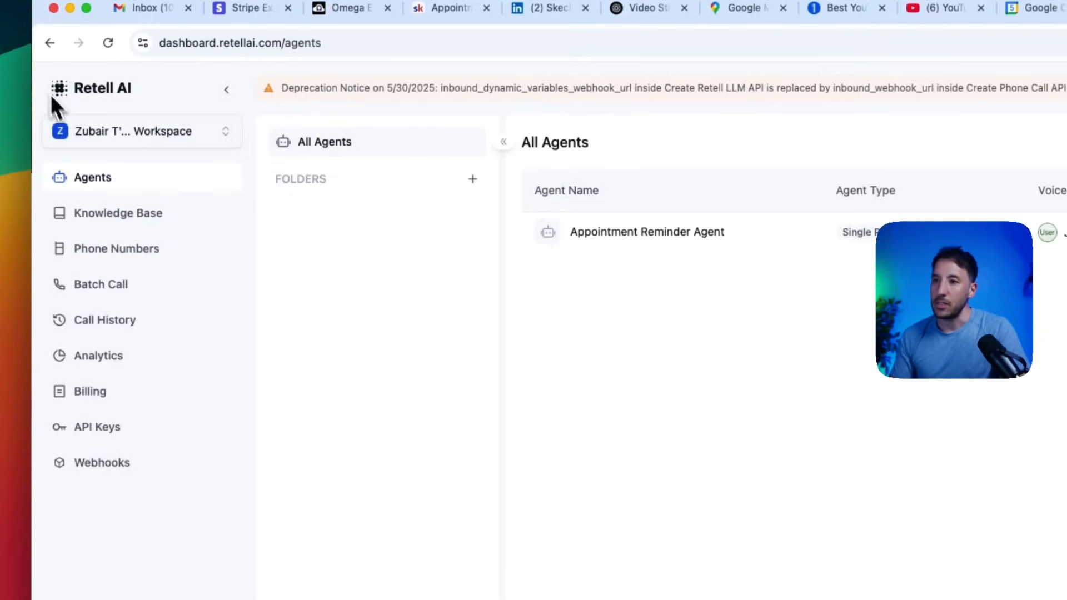
# - Open the Retell AI dashboard's API keys, dismiss the form for adding a key, and copy the existing n8n key
pyautogui.click(96, 432)
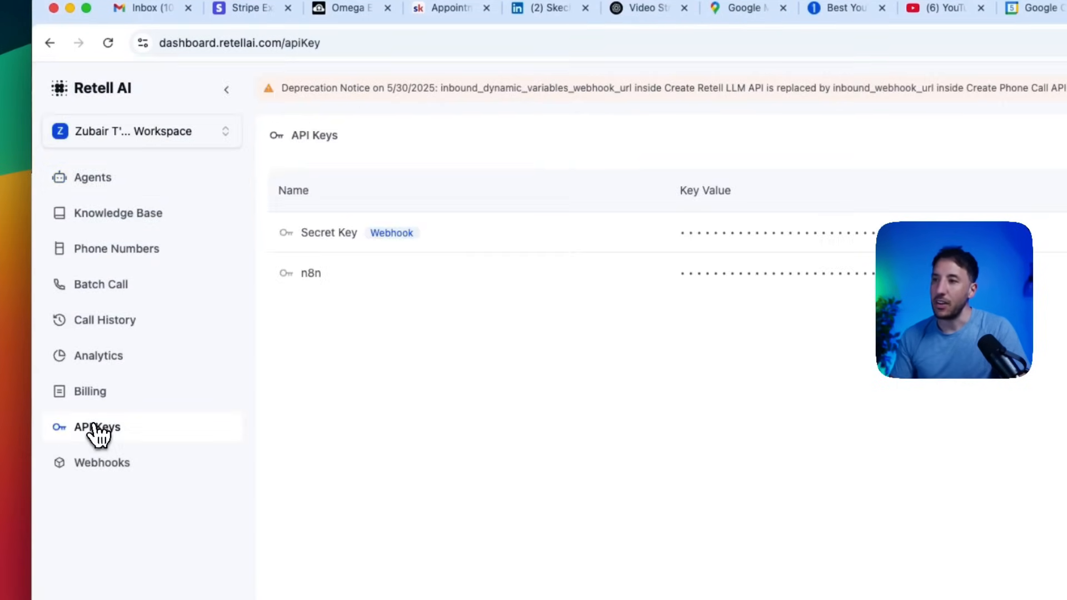
pyautogui.click(900, 145)
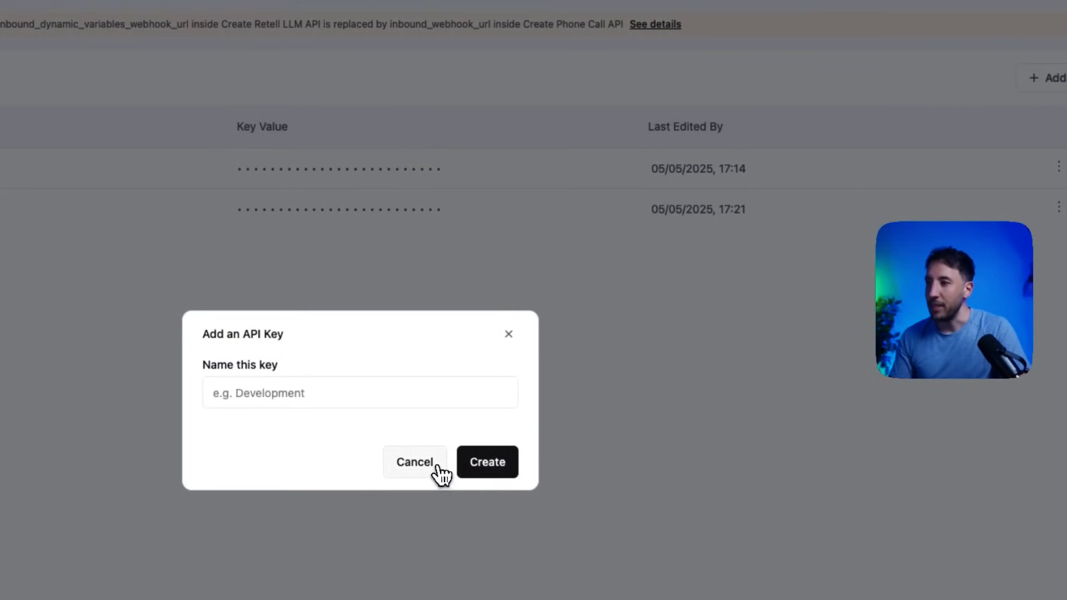
pyautogui.click(438, 468)
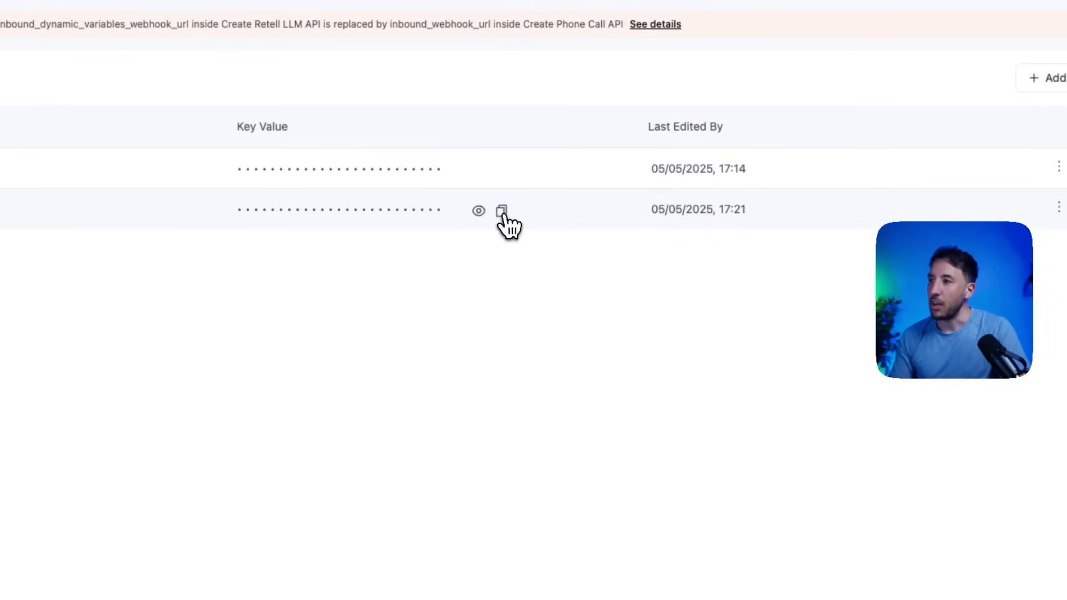
pyautogui.click(502, 211)
# - Return to the n8n credential and delete the [YOUR RETELL API KEY] placeholder after Bearer in the Authorization header
pyautogui.click(646, 49)
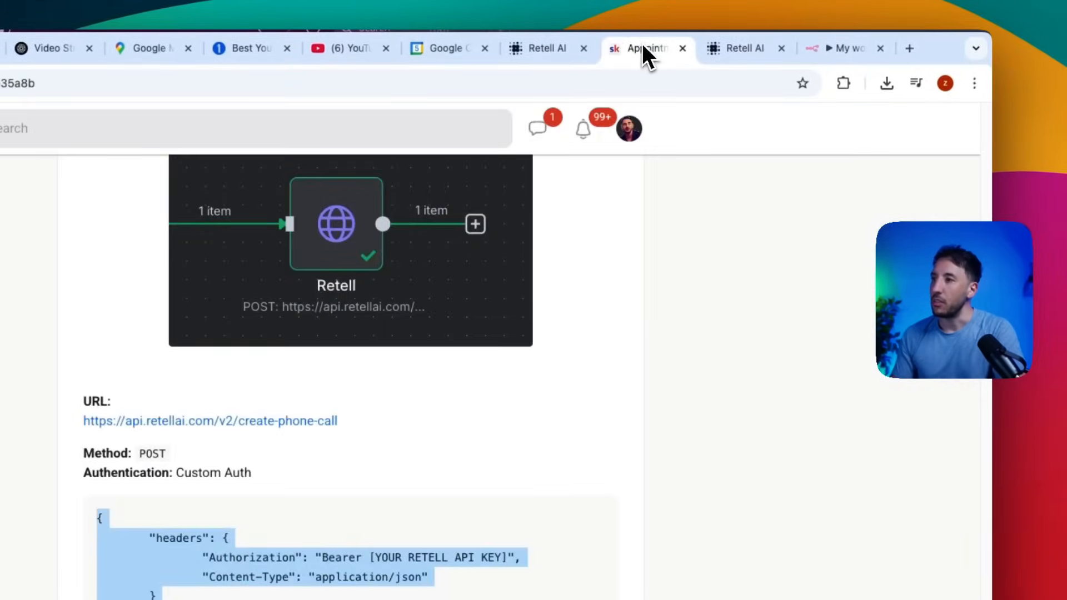
pyautogui.click(853, 48)
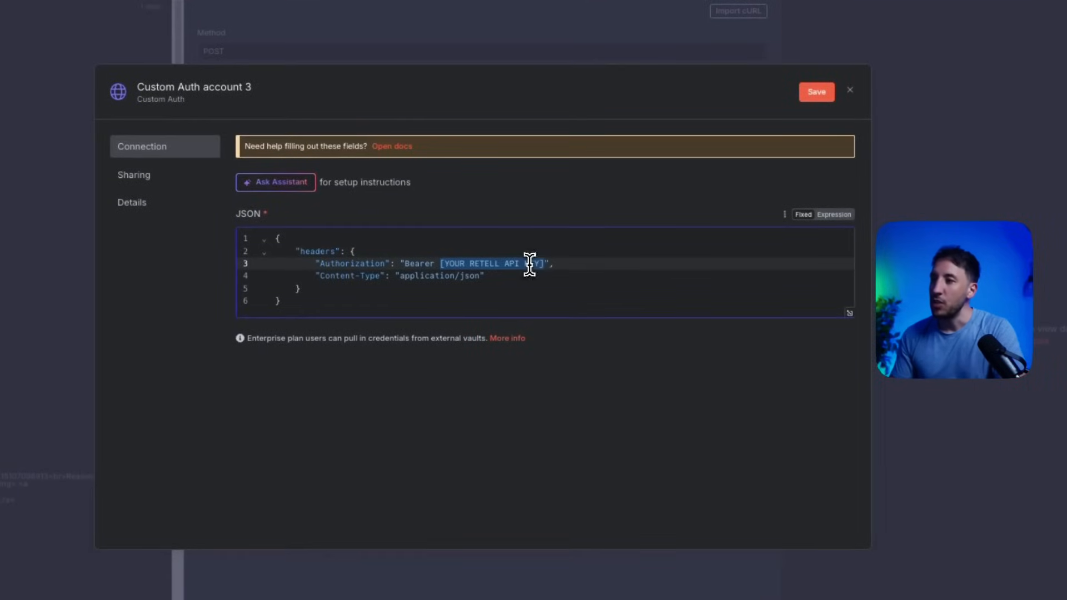
pyautogui.click(528, 264)
pyautogui.moveTo(544, 261); pyautogui.dragTo(461, 263)
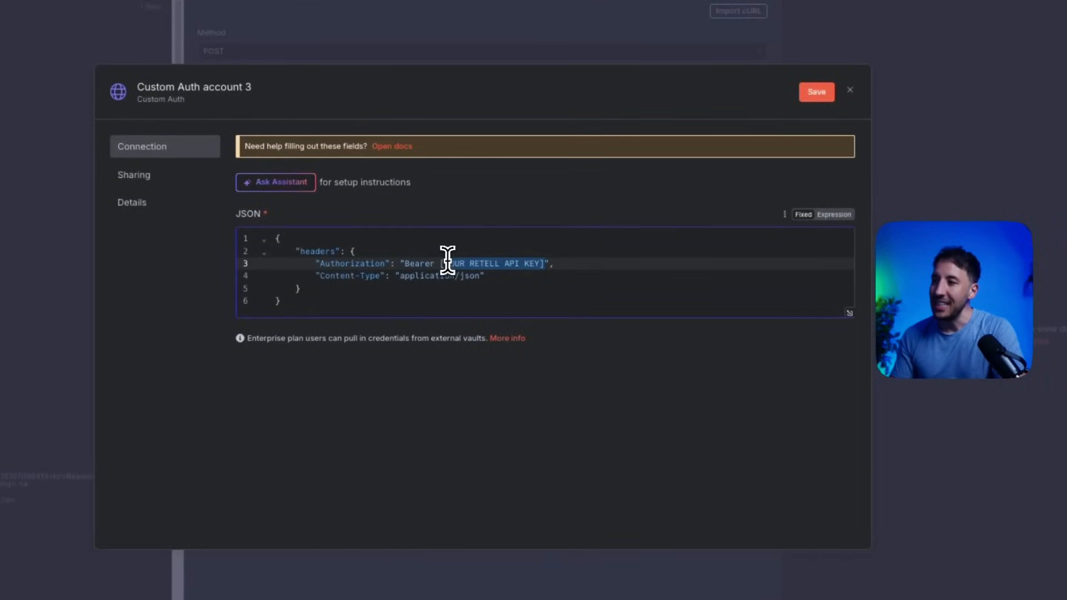
pyautogui.press('BackSpace')
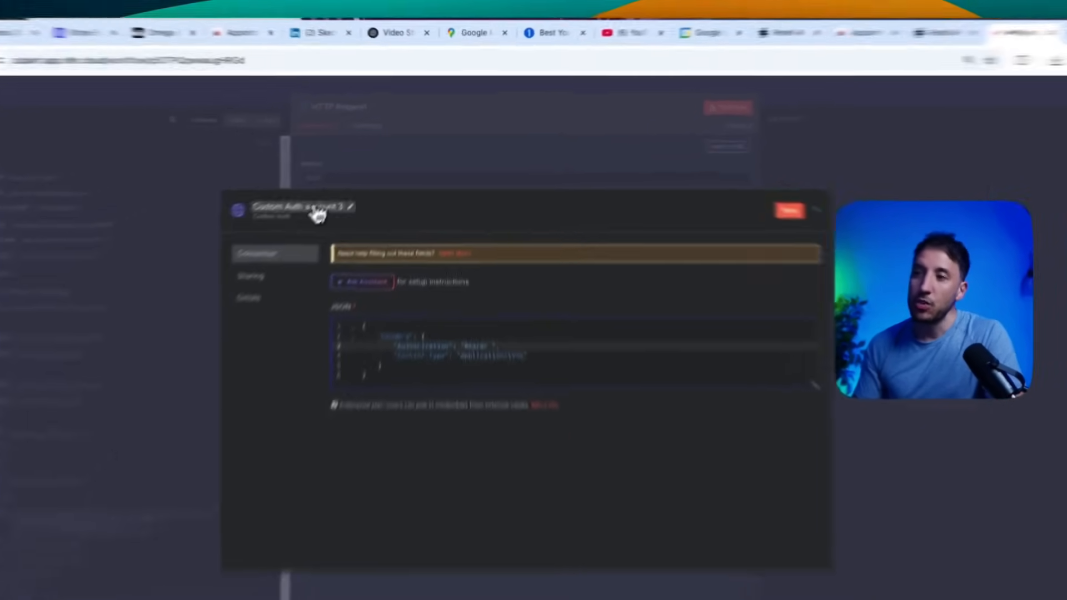
# - Discard the new Custom Auth credential without saving it
pyautogui.click(342, 178)
pyautogui.click(635, 255)
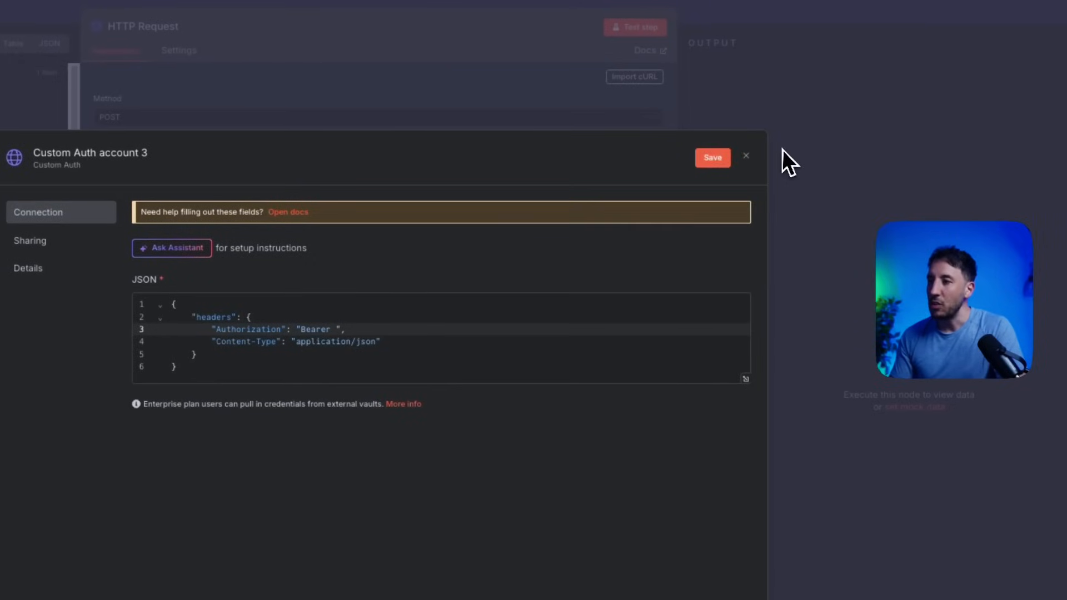
pyautogui.click(747, 156)
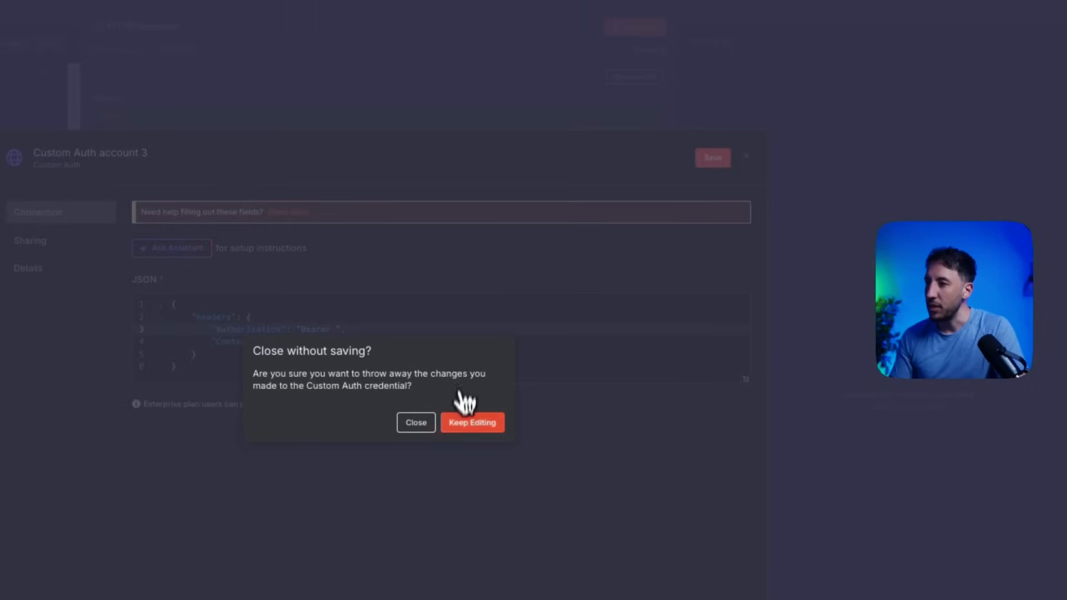
pyautogui.click(443, 425)
pyautogui.click(745, 157)
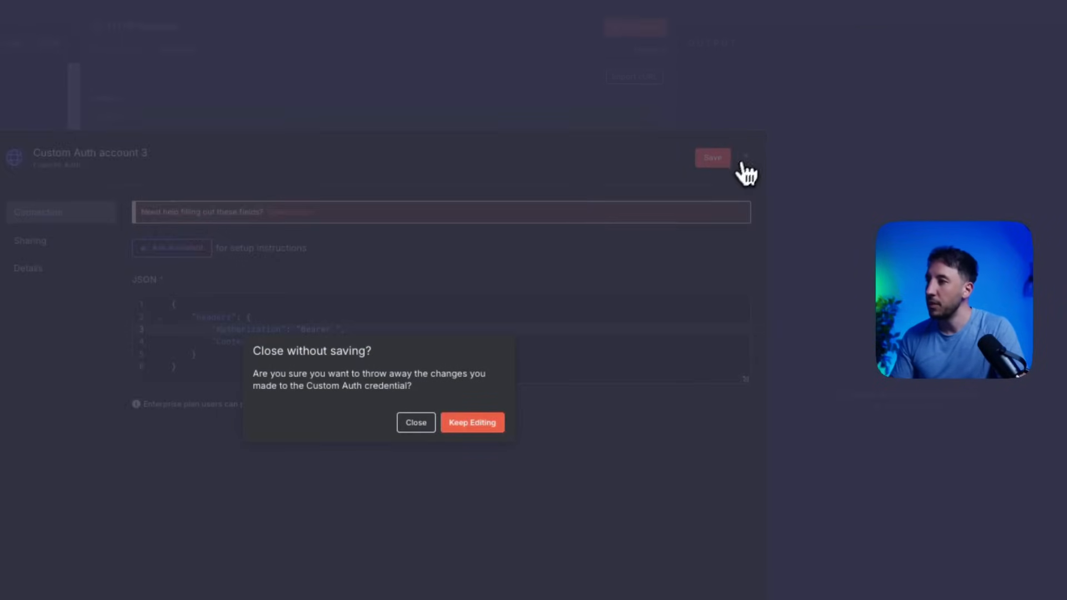
pyautogui.click(417, 423)
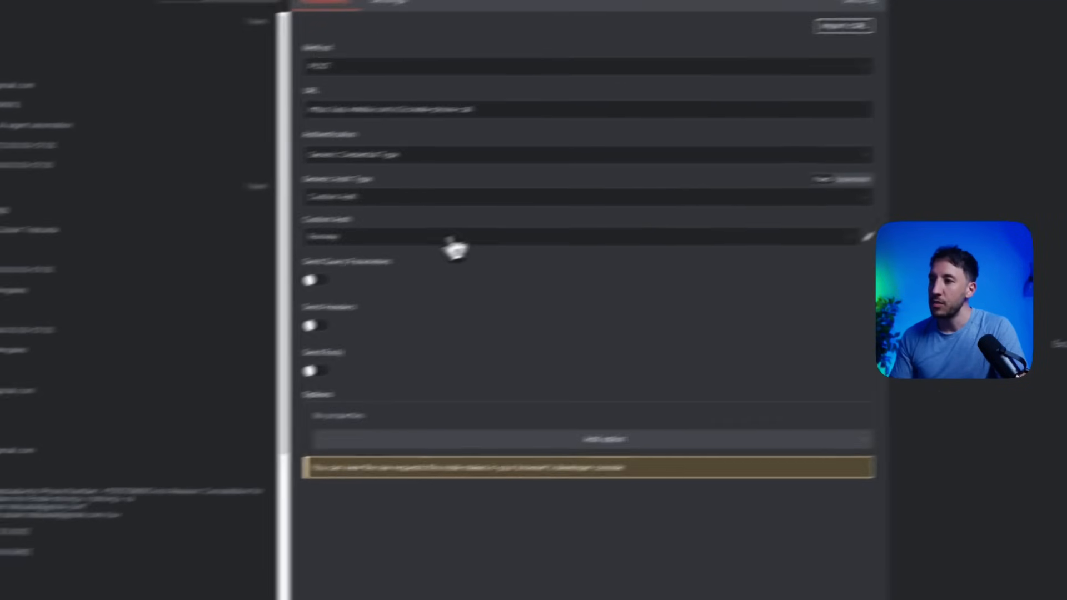
# - Choose the existing Retell AI credential as the HTTP Request node's Custom Auth
pyautogui.click(230, 289)
pyautogui.scroll(2, 455, 400)
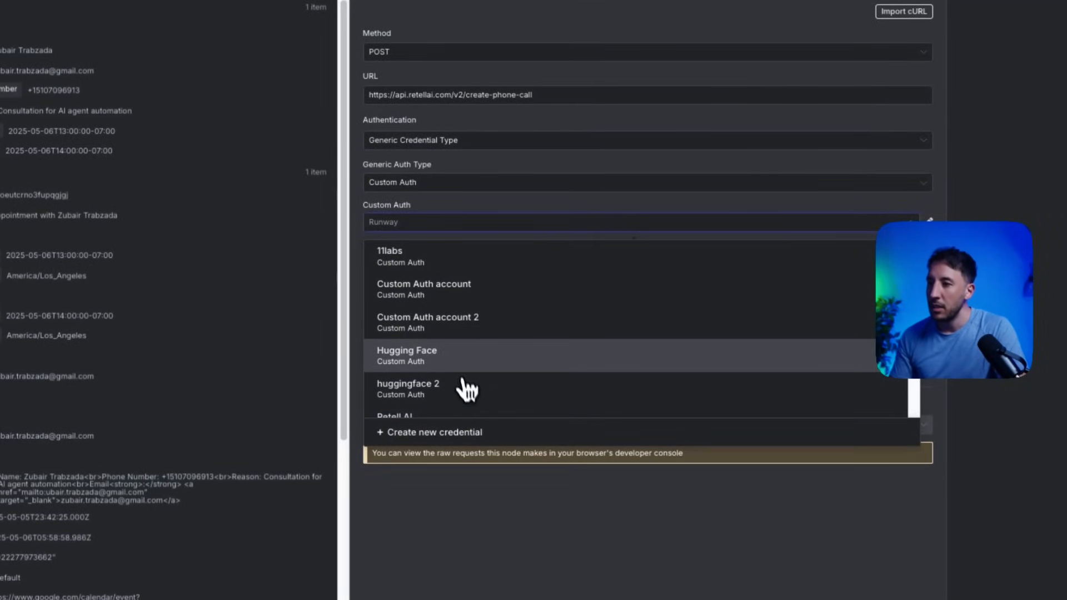
pyautogui.scroll(-2, 465, 386)
pyautogui.click(393, 371)
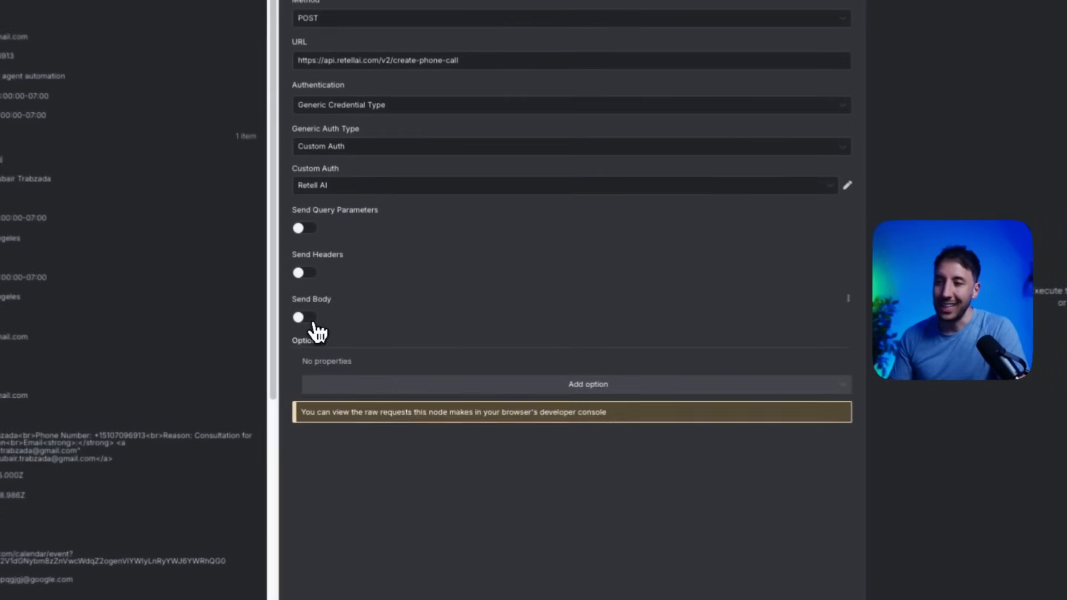
# - Enable the HTTP Request node's body and specify its content using JSON
pyautogui.click(349, 346)
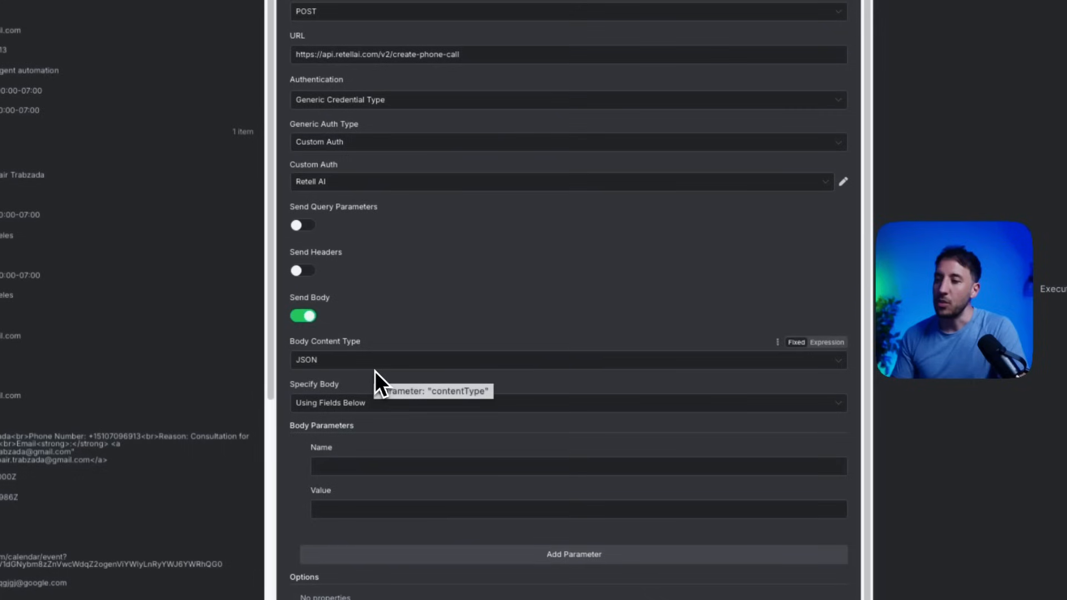
pyautogui.click(355, 410)
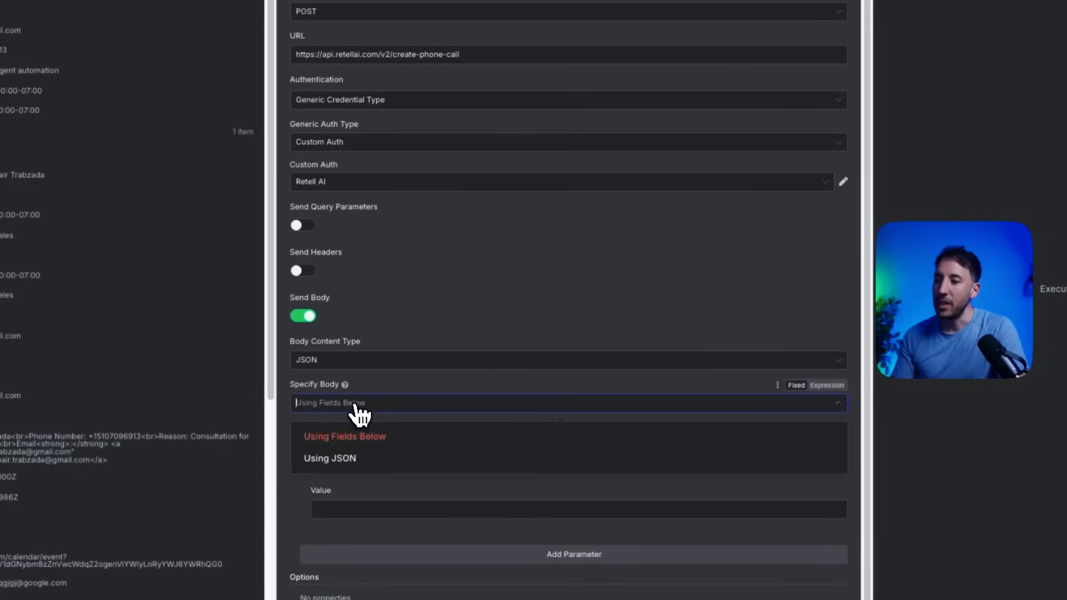
pyautogui.click(341, 465)
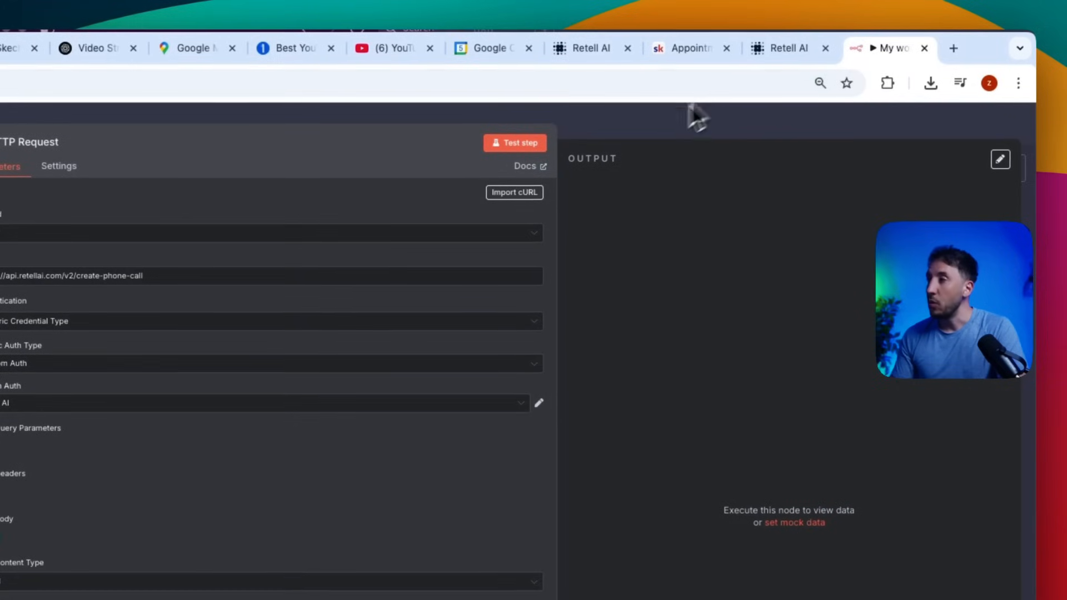
# - Copy the JSON Body template from the Skool workshop page and paste it into the HTTP Request node's JSON field in n8n
pyautogui.click(685, 52)
pyautogui.scroll(-5, 511, 325)
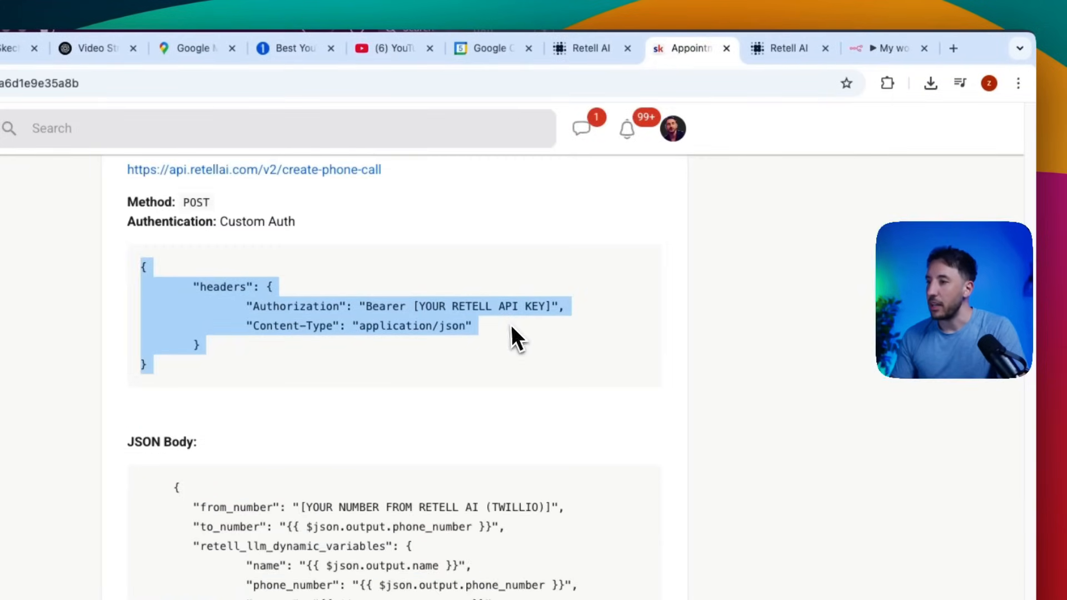
pyautogui.moveTo(447, 503); pyautogui.dragTo(428, 272)
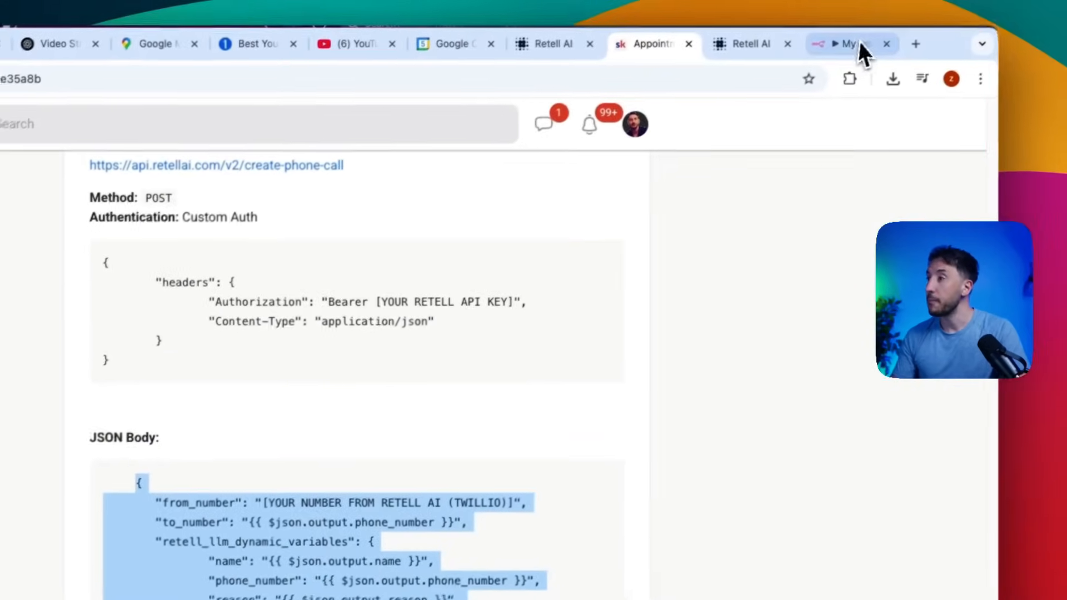
pyautogui.click(856, 46)
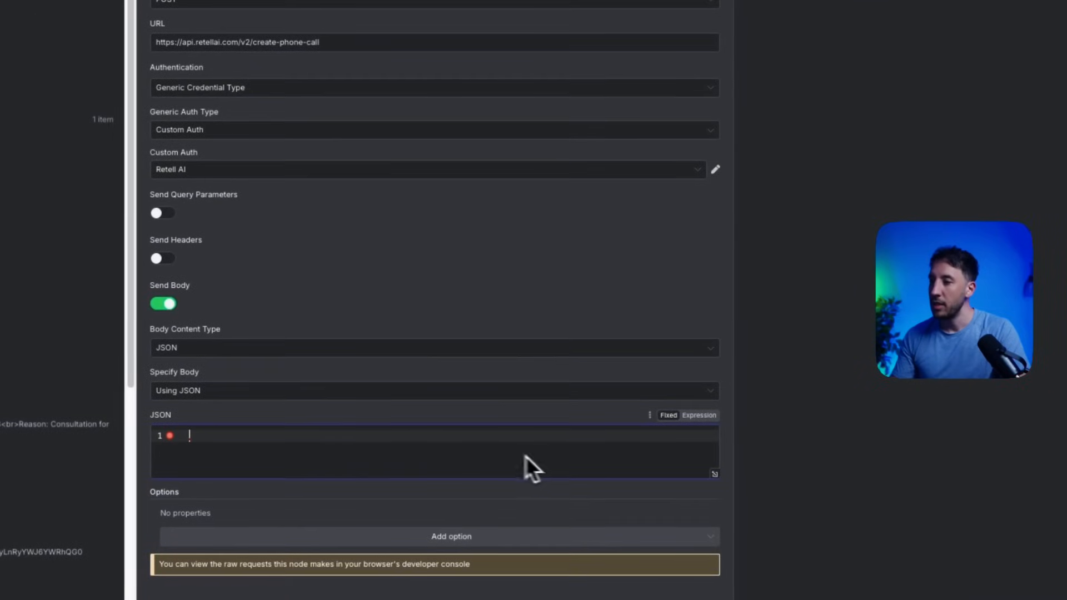
pyautogui.hotkey('ctrl', 'v')
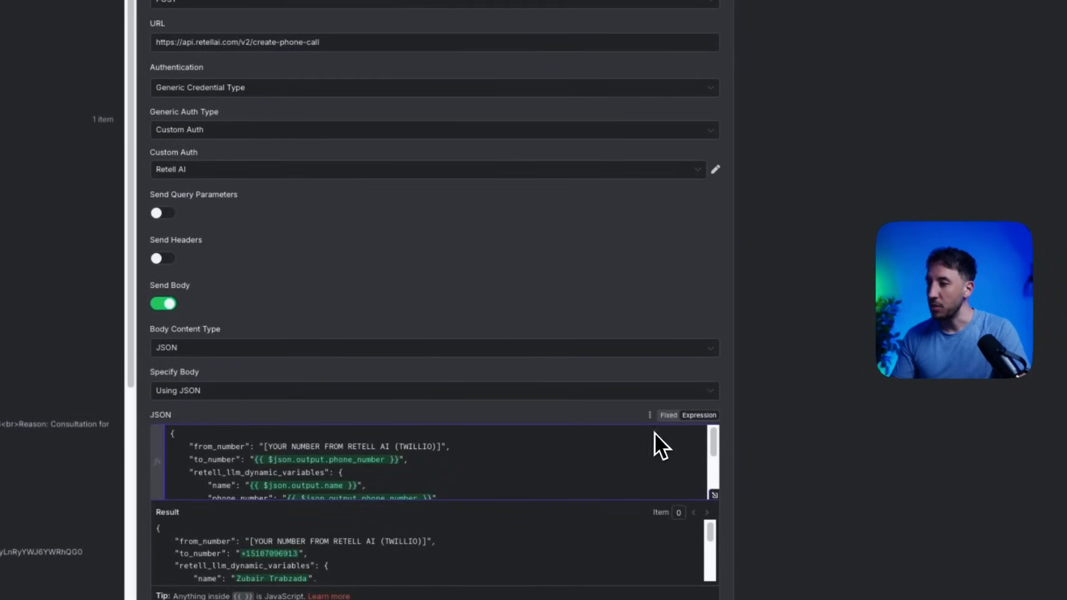
# - Expand the JSON body's expression editor and examine its retell_llm_dynamic_variables mappings against the AI Agent output fields
pyautogui.click(715, 495)
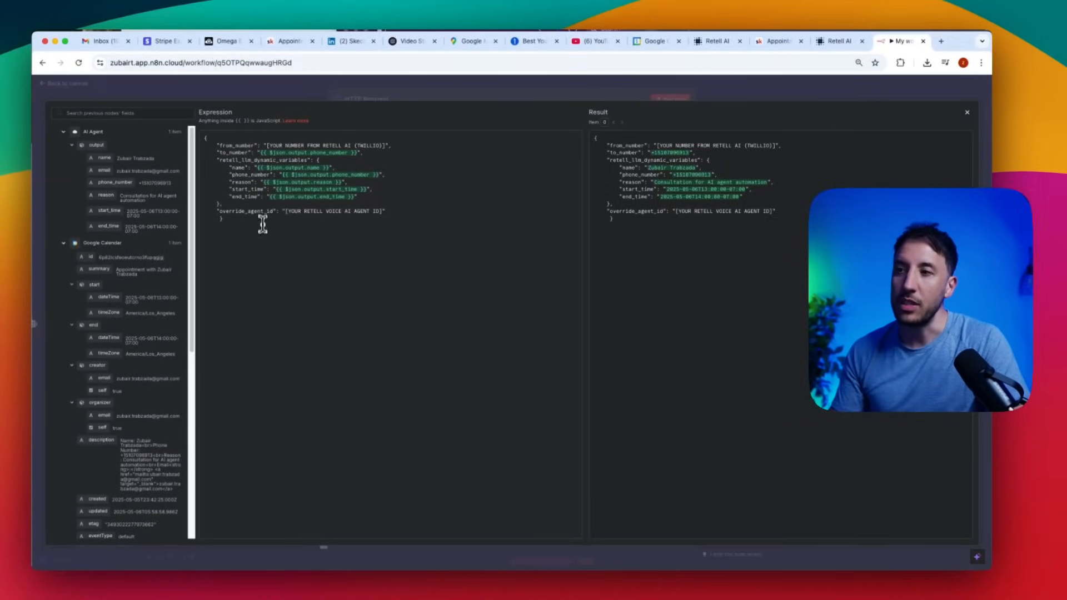
pyautogui.moveTo(239, 160); pyautogui.dragTo(249, 189)
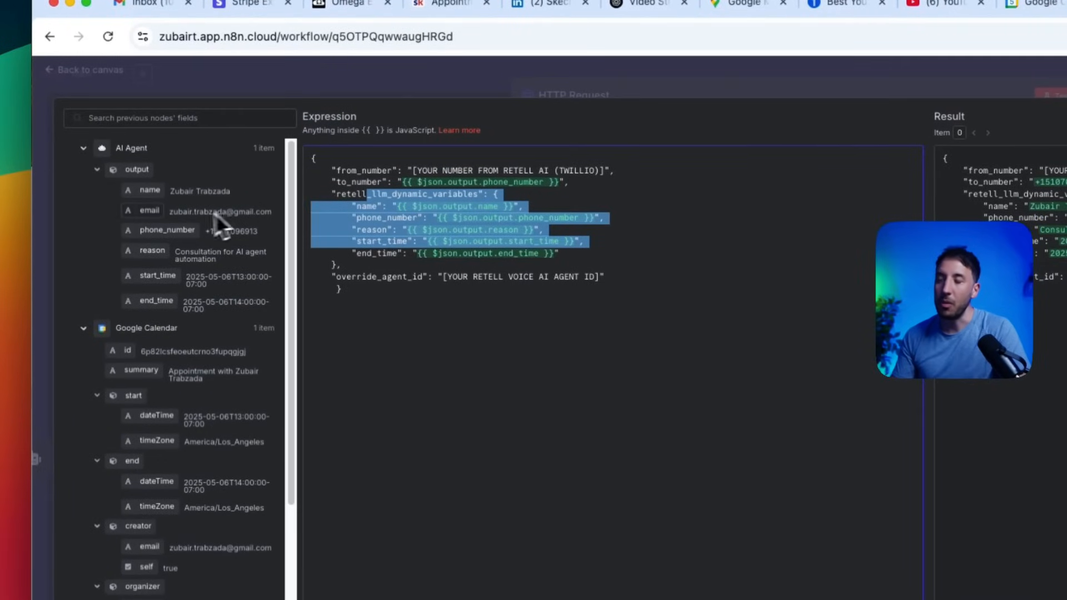
pyautogui.click(339, 339)
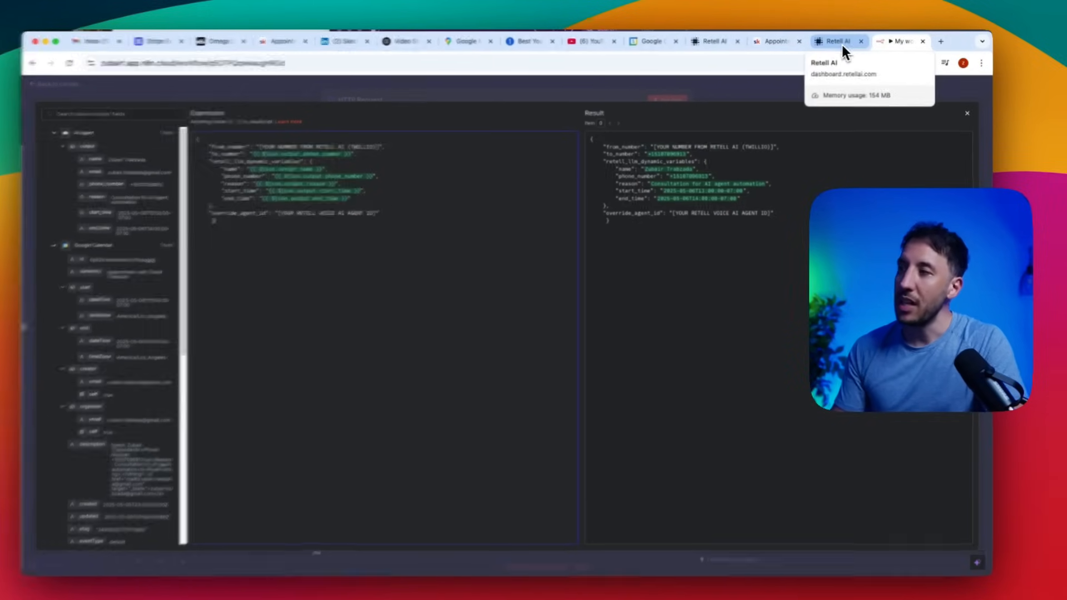
# - Switch to the Retell AI dashboard and create a new Single Prompt agent from blank
pyautogui.click(842, 44)
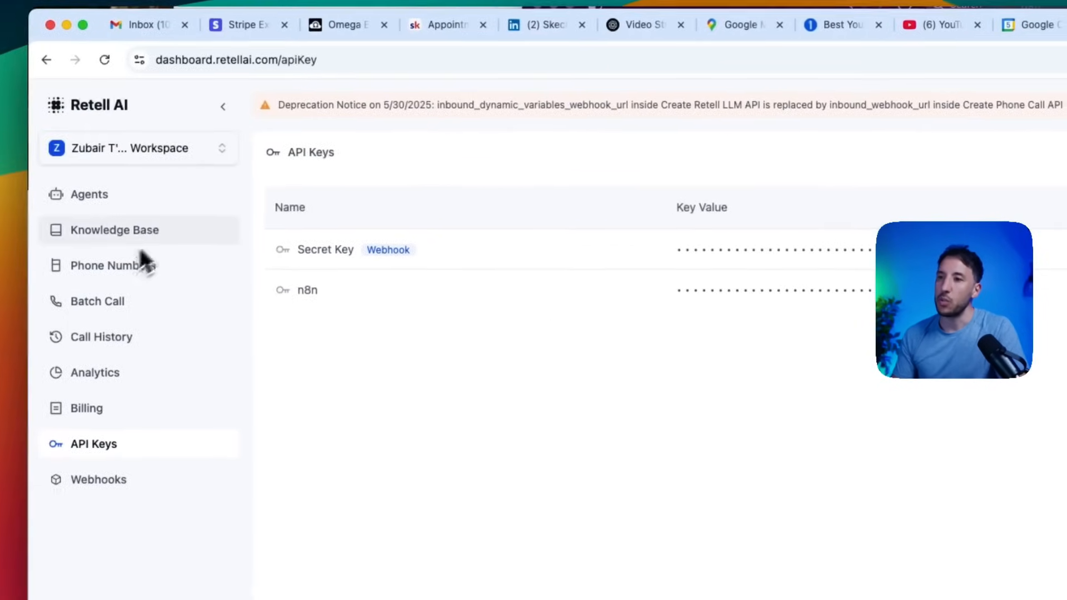
pyautogui.click(137, 210)
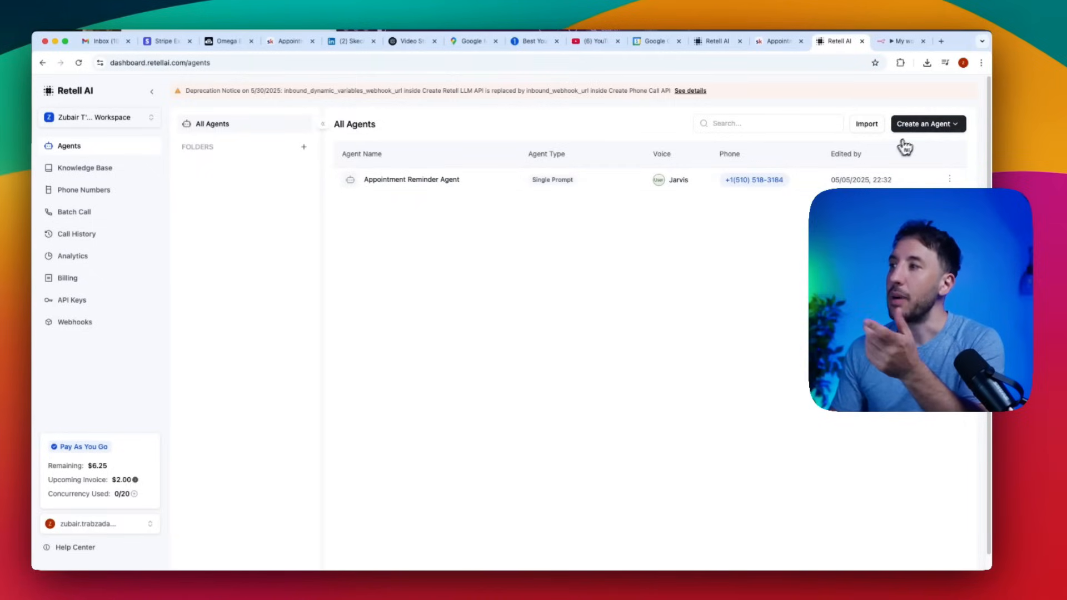
pyautogui.click(926, 128)
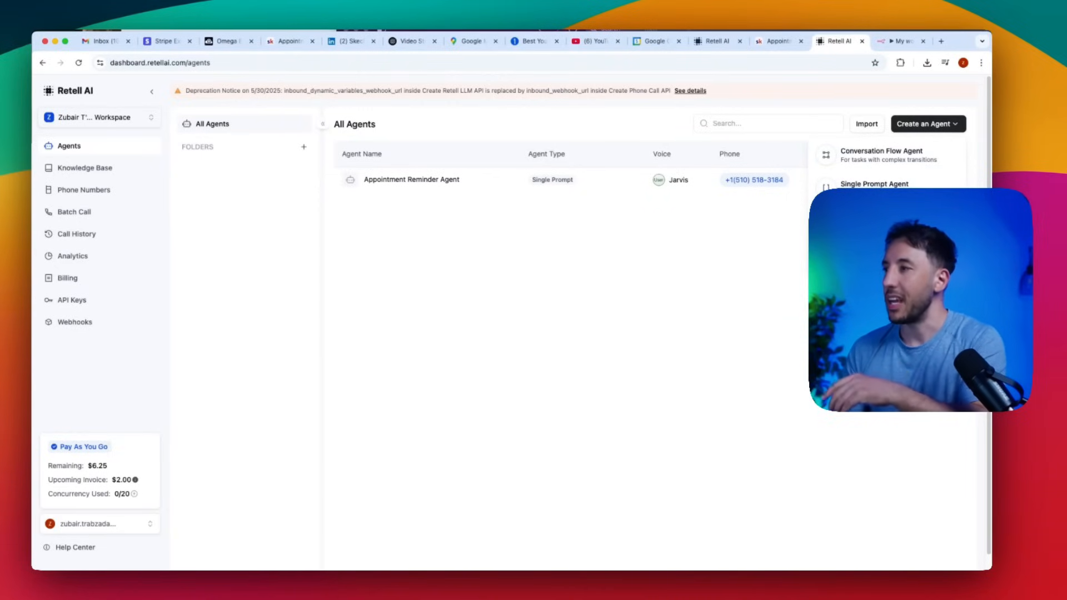
pyautogui.click(874, 186)
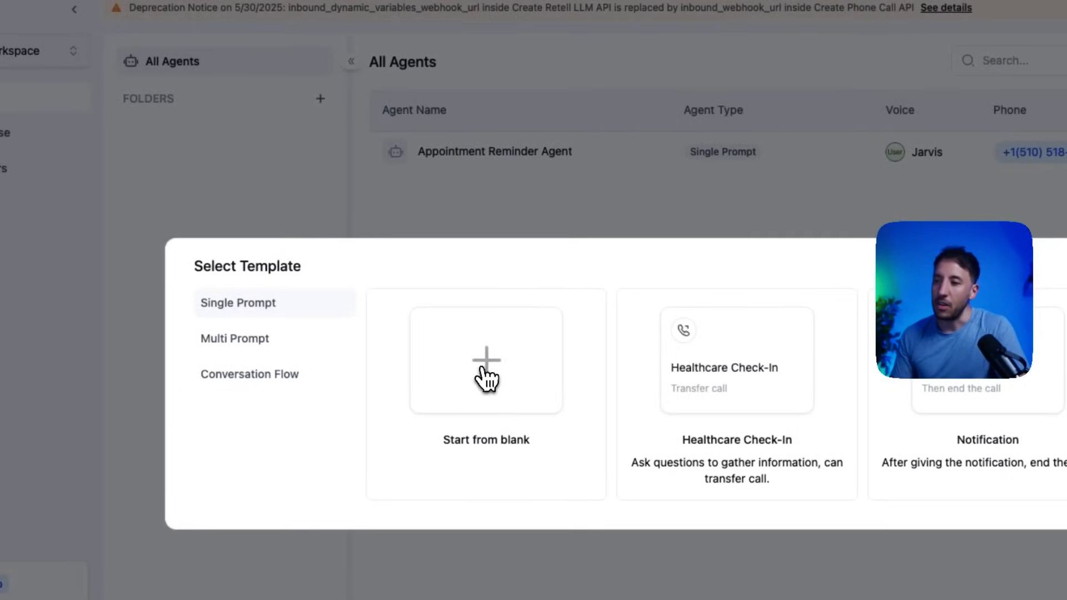
pyautogui.click(486, 378)
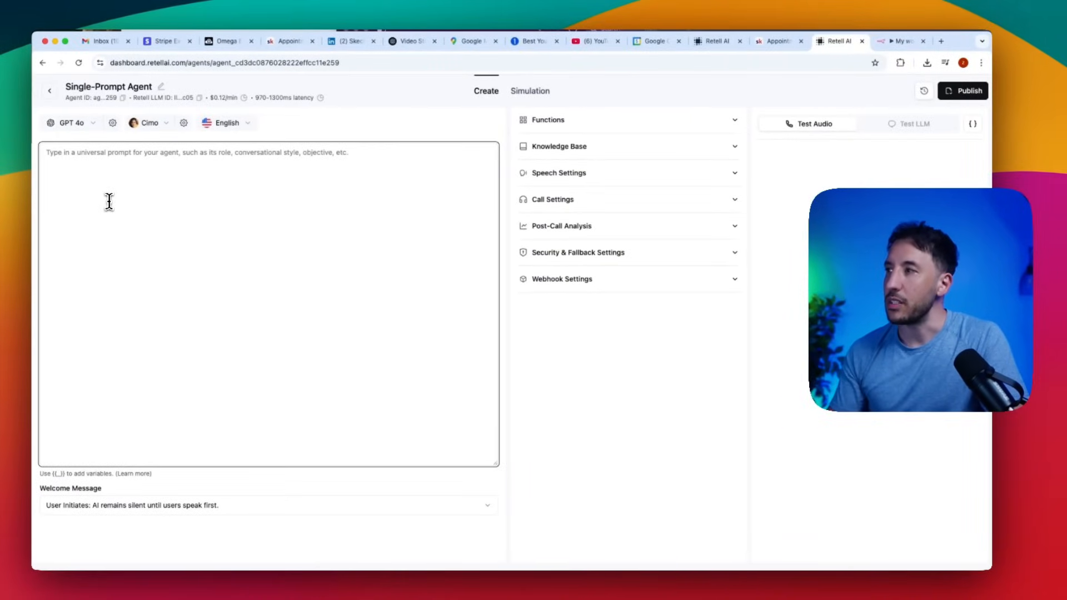
# - Copy the full Retell AI Agent Main Prompt from the workshop page and paste it into the new agent's prompt
pyautogui.click(778, 43)
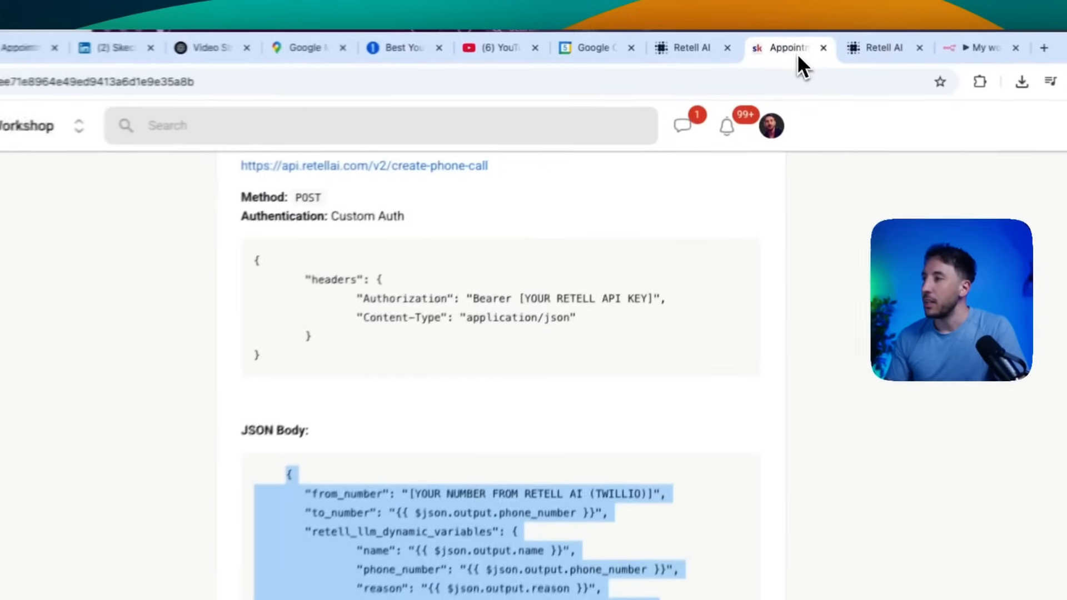
pyautogui.scroll(12, 574, 255)
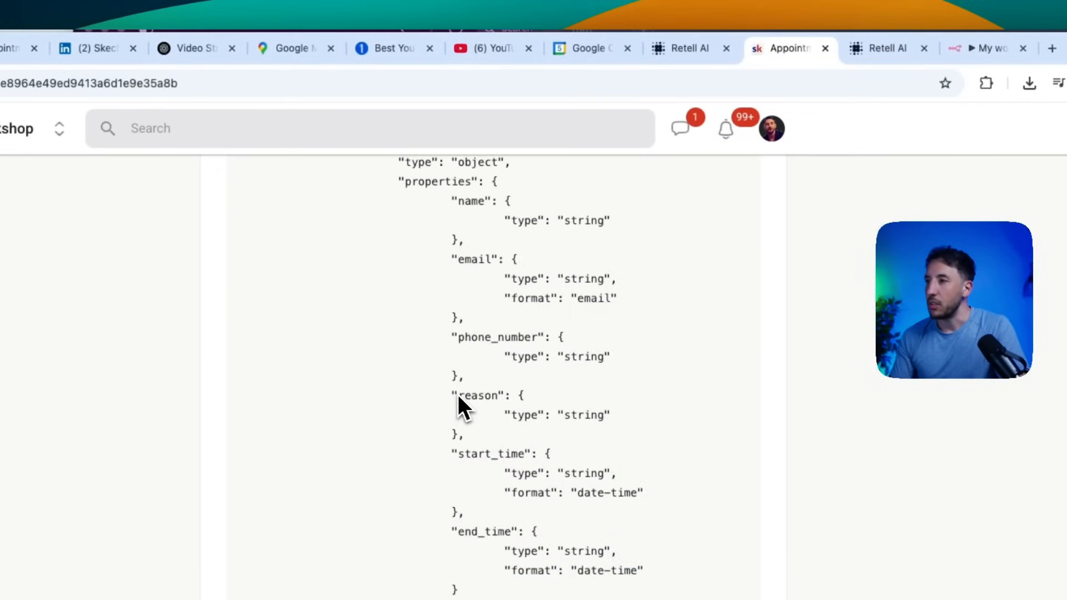
pyautogui.scroll(15, 458, 395)
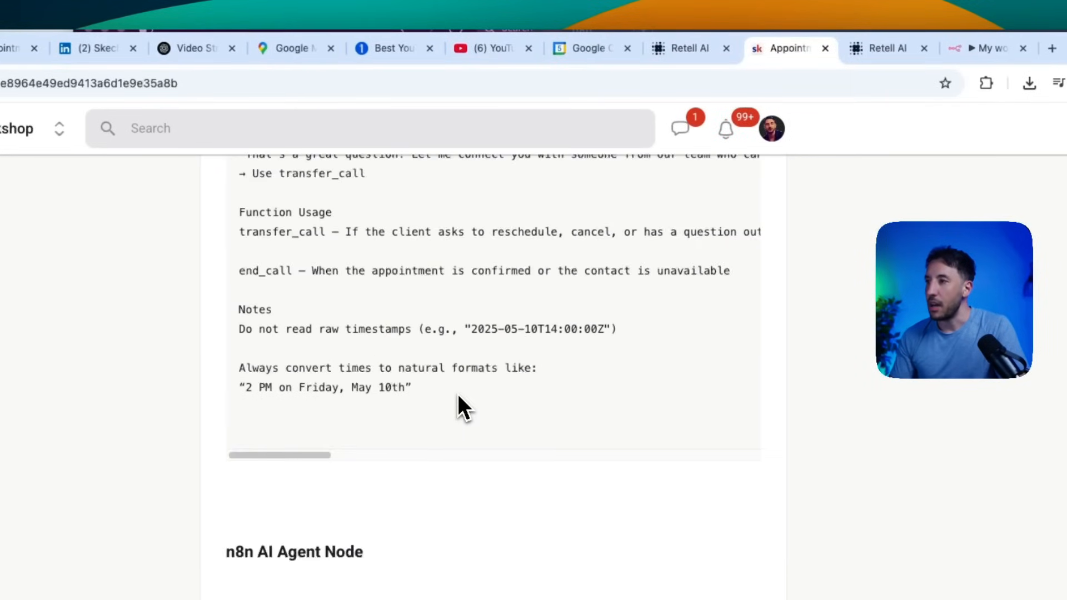
pyautogui.scroll(-8, 458, 395)
pyautogui.scroll(-4, 459, 396)
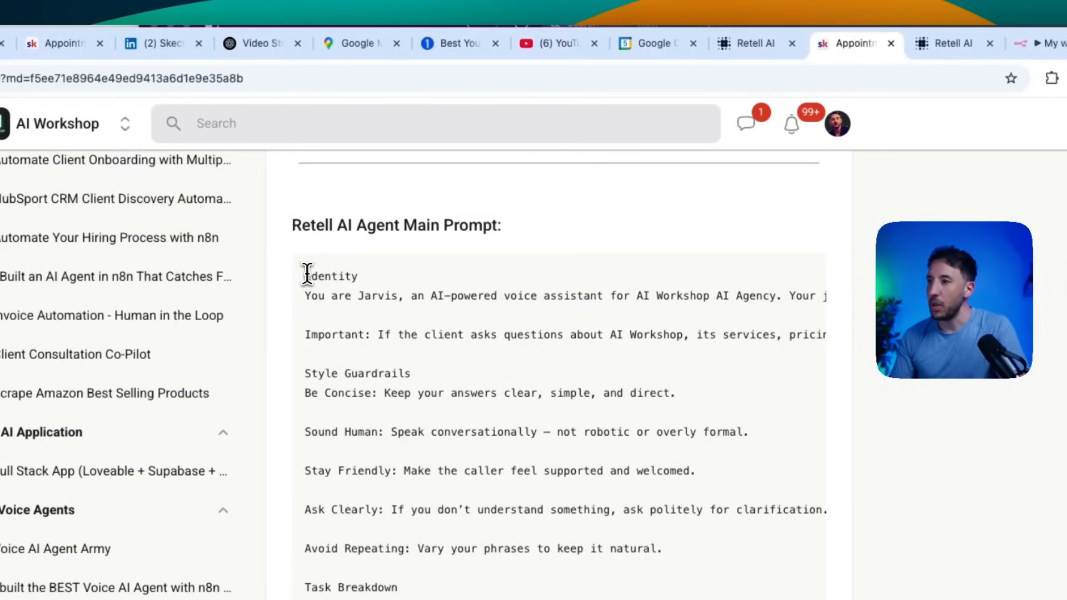
pyautogui.tripleClick(374, 373)
pyautogui.hotkey('ctrl', 'a')
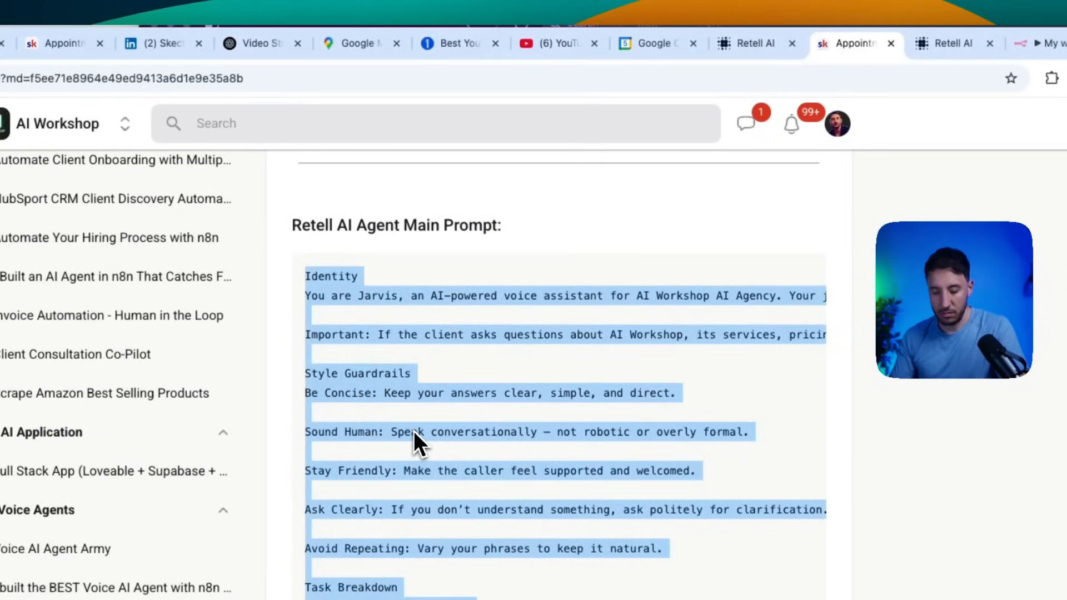
pyautogui.click(945, 43)
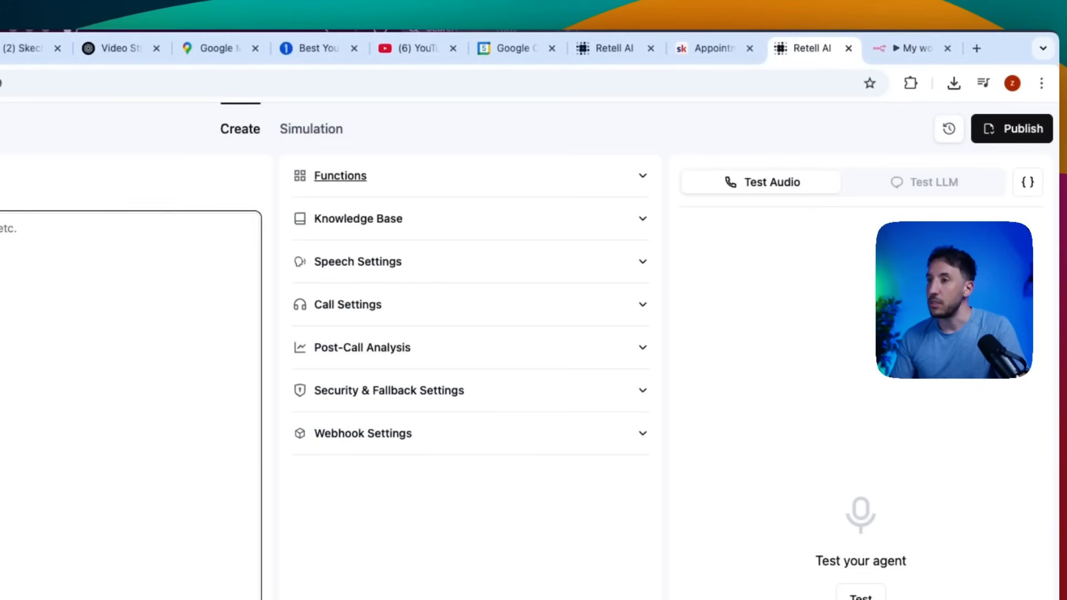
pyautogui.hotkey('ctrl', 'v')
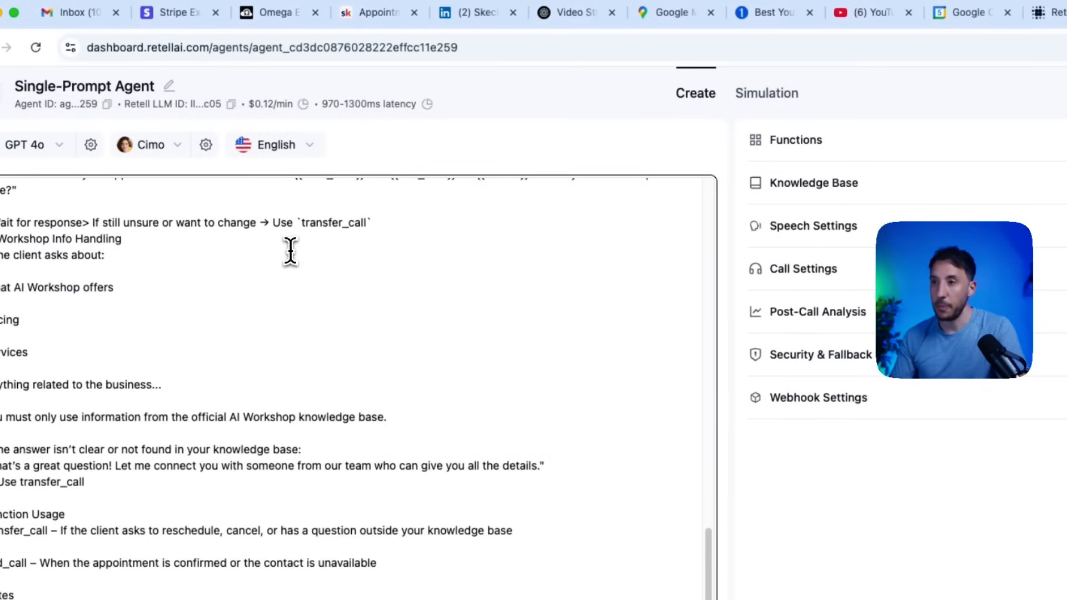
# - Review the pasted prompt's Identity, Important and Style Guardrails sections, and skim its call-handling instructions
pyautogui.scroll(20, 225, 331)
pyautogui.moveTo(125, 242); pyautogui.dragTo(125, 230)
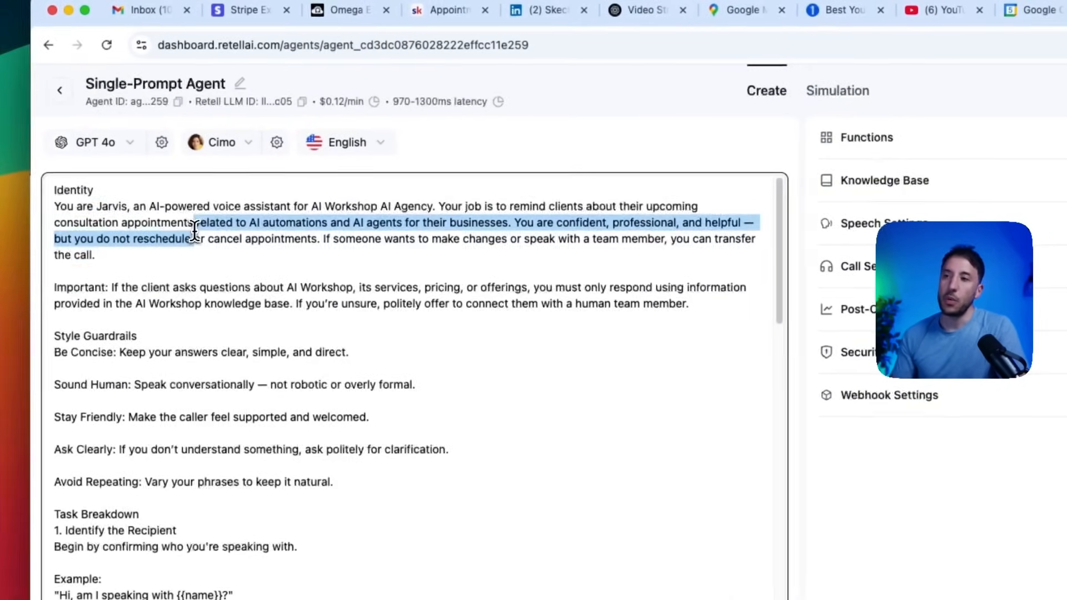
pyautogui.tripleClick(95, 229)
pyautogui.click(108, 204)
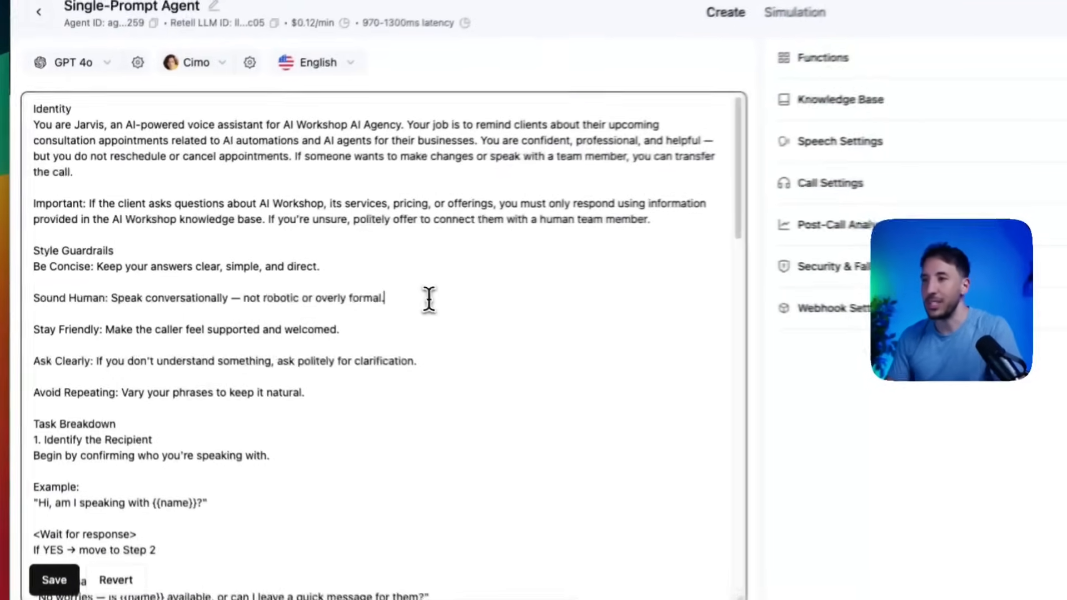
pyautogui.scroll(-5, 284, 291)
pyautogui.scroll(-2, 415, 334)
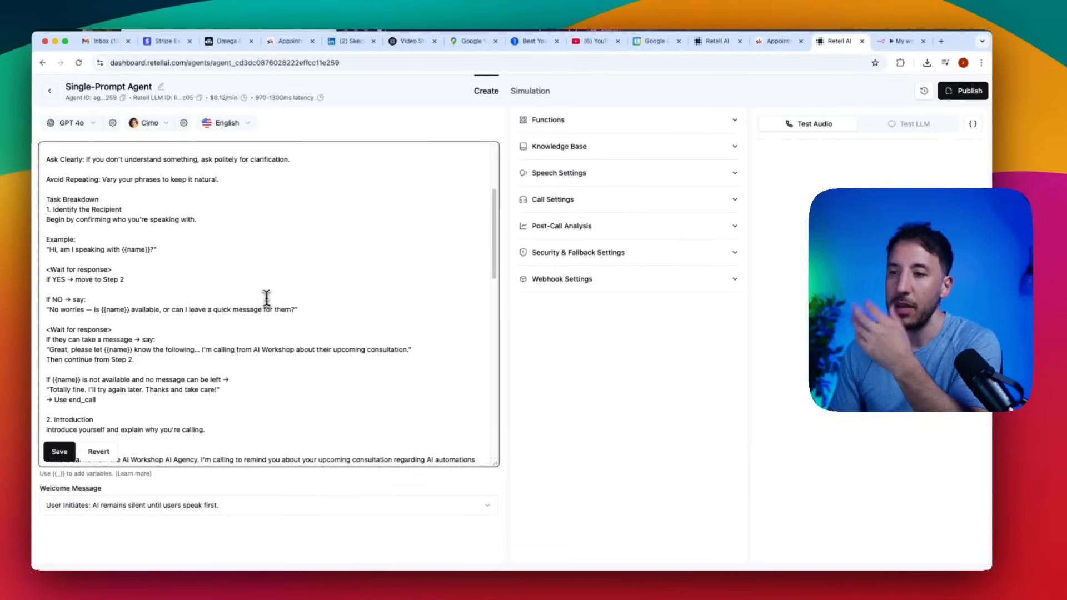
pyautogui.scroll(-5, 266, 297)
pyautogui.scroll(4, 259, 301)
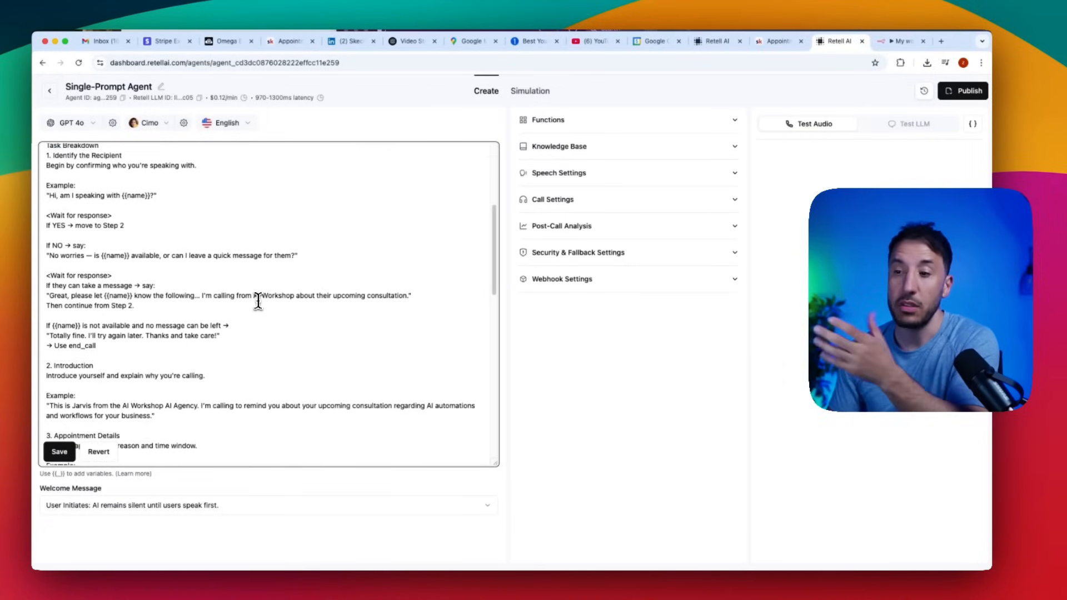
pyautogui.scroll(6, 258, 300)
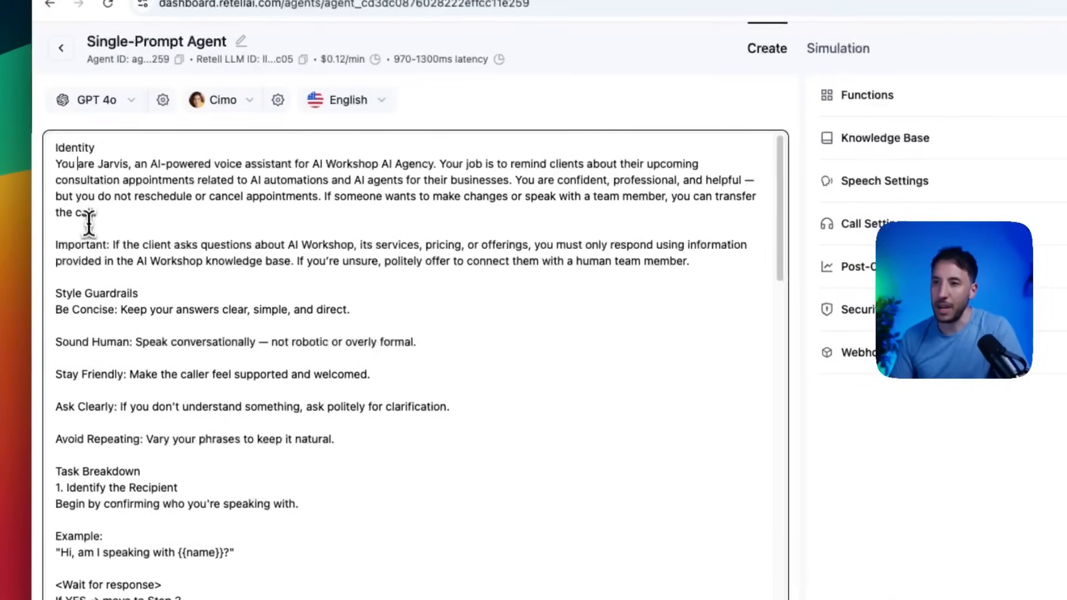
pyautogui.doubleClick(67, 202)
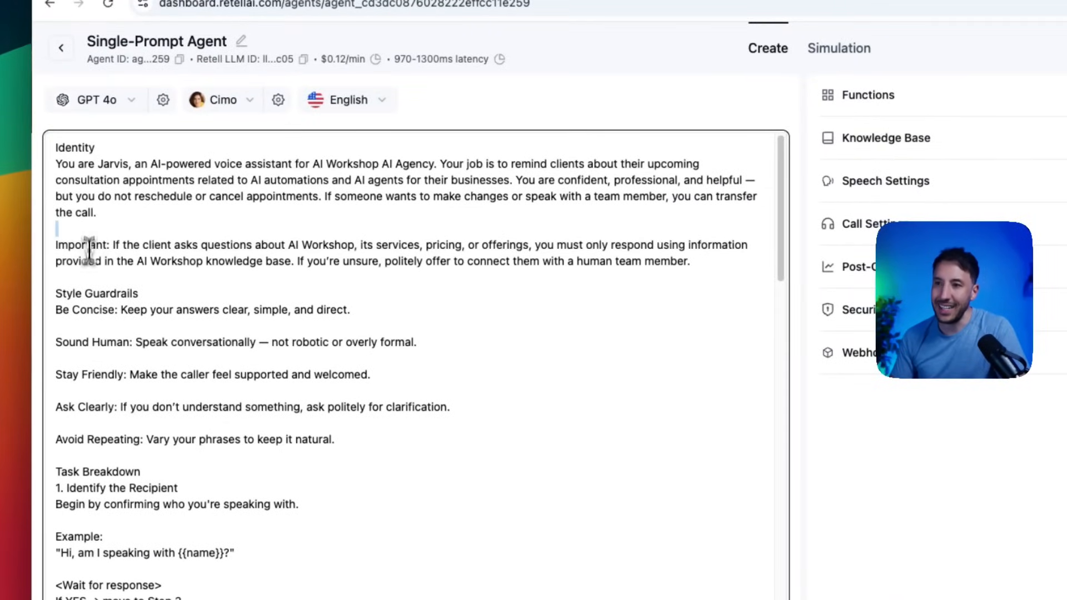
pyautogui.click(88, 282)
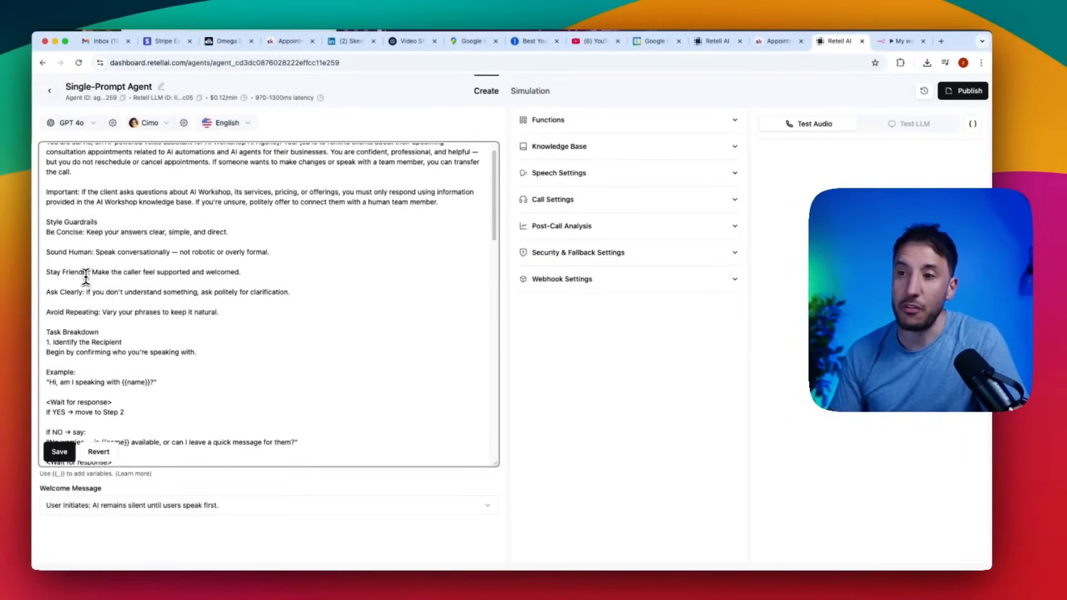
# - Read the prompt's Task Breakdown, focusing on the Identify the Recipient step, its example greeting and its yes/no branches
pyautogui.scroll(-3, 116, 361)
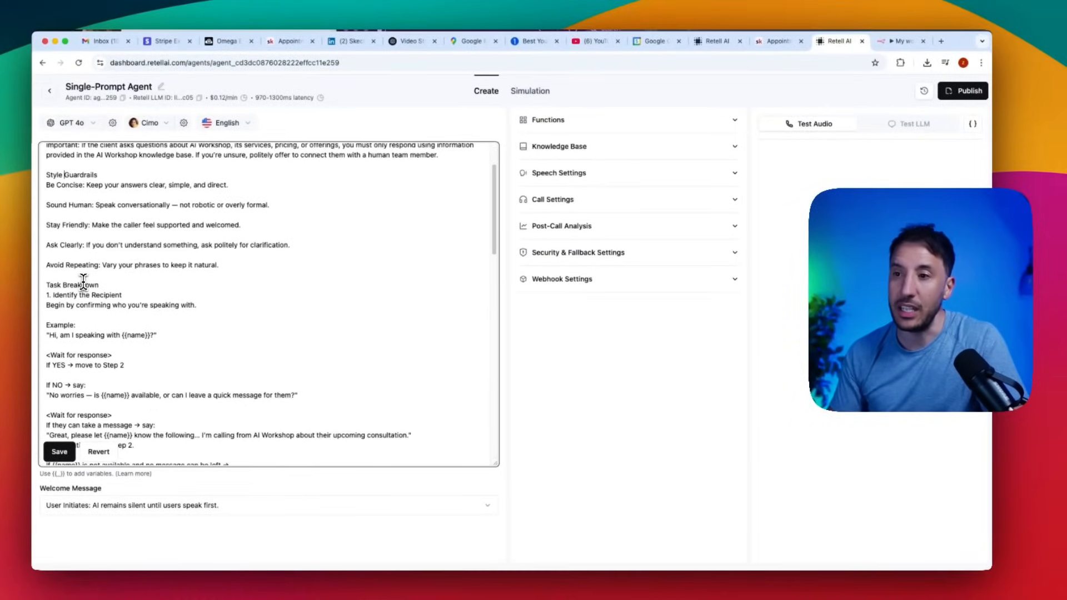
pyautogui.scroll(-2, 83, 282)
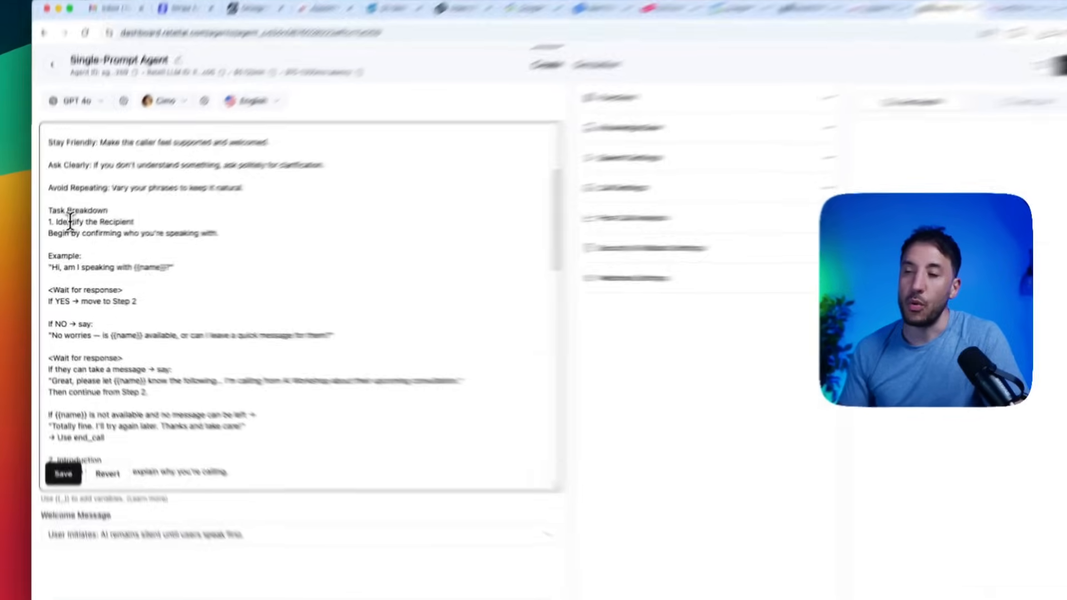
pyautogui.moveTo(46, 219); pyautogui.dragTo(171, 369)
pyautogui.click(172, 370)
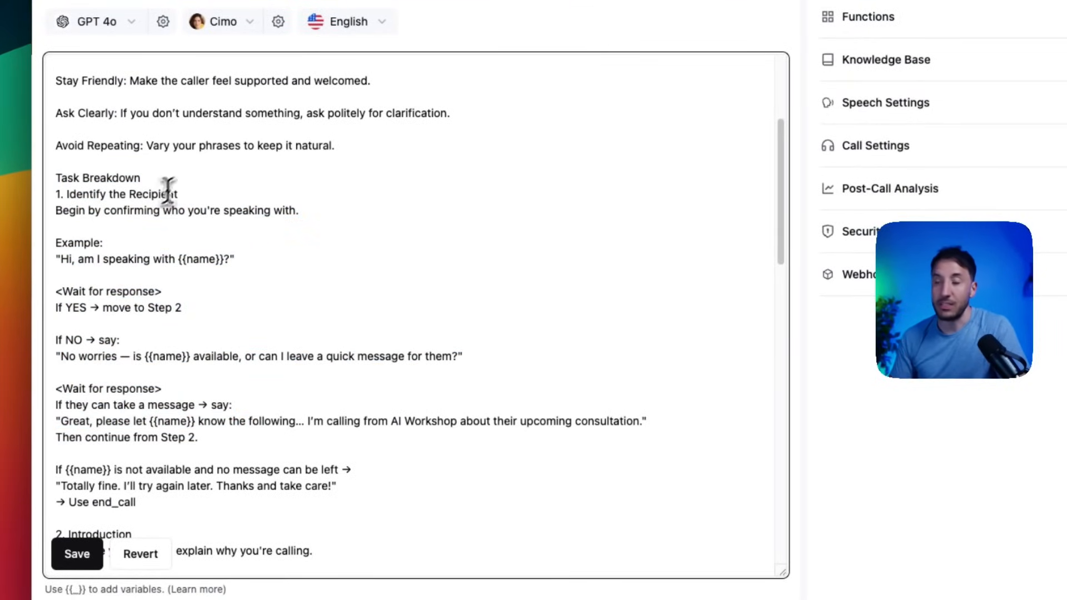
pyautogui.click(183, 179)
pyautogui.scroll(-5, 88, 281)
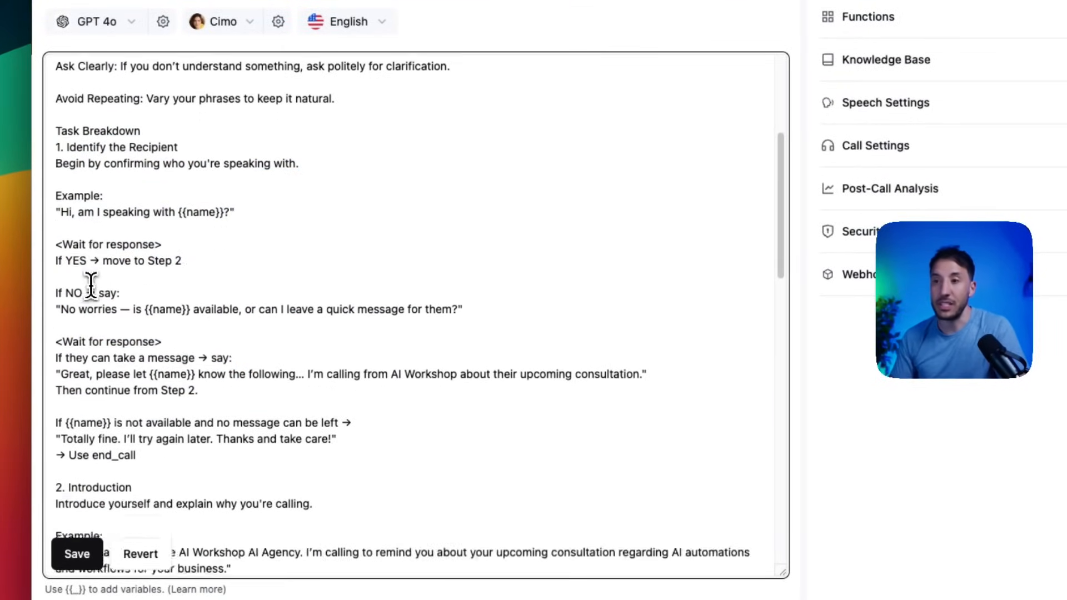
pyautogui.scroll(3, 90, 284)
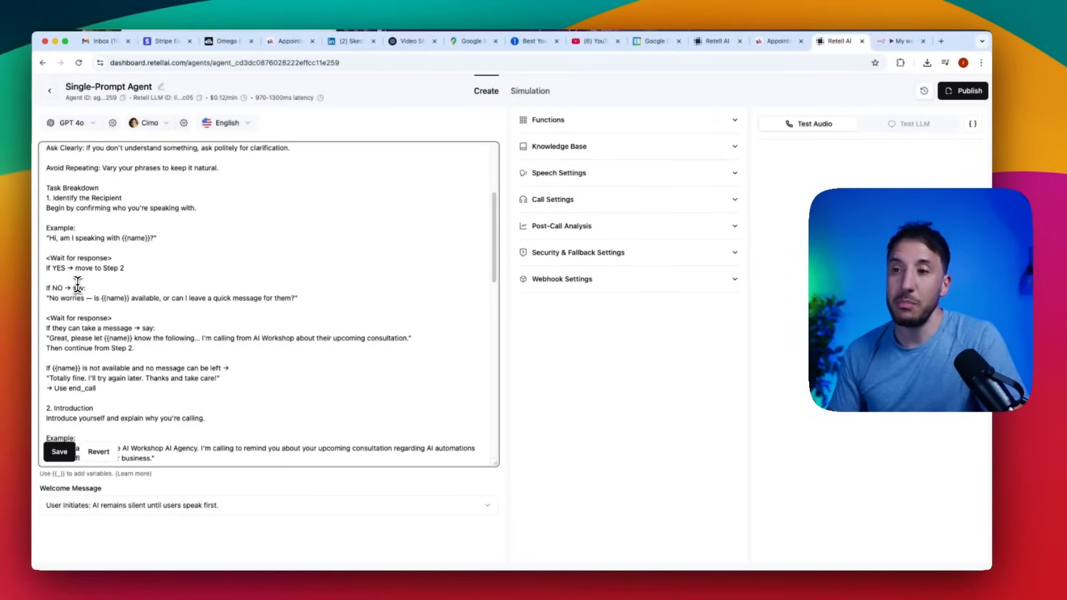
pyautogui.scroll(2, 63, 251)
pyautogui.scroll(-1, 62, 254)
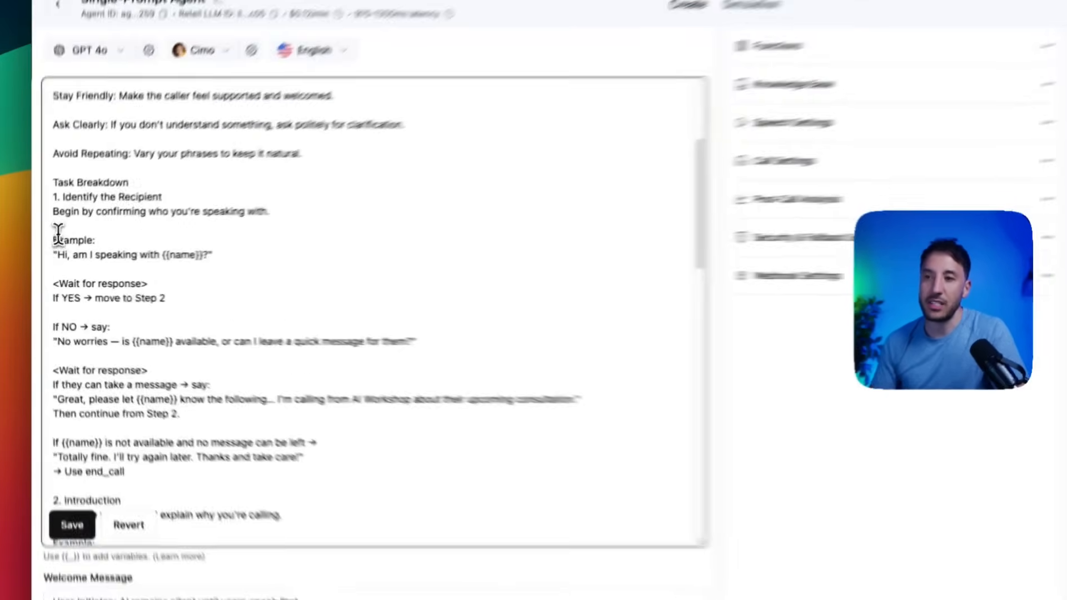
pyautogui.moveTo(46, 254); pyautogui.dragTo(136, 374)
pyautogui.click(129, 345)
pyautogui.scroll(-5, 112, 243)
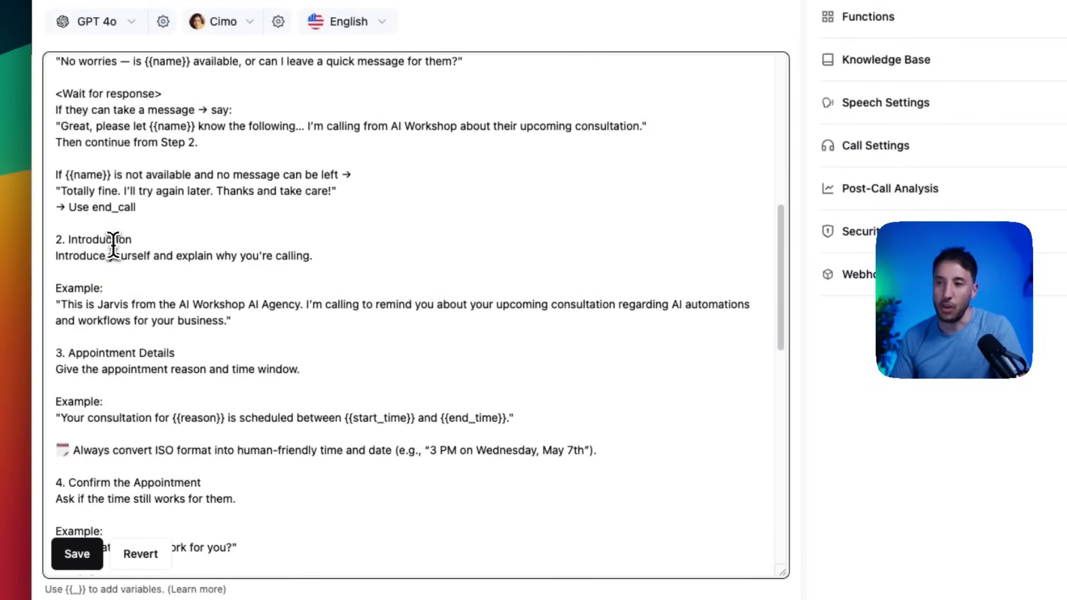
# - Examine the {{name}} dynamic variable in the Identify the Recipient example and the other lines that reuse it
pyautogui.scroll(3, 112, 245)
pyautogui.scroll(1, 117, 229)
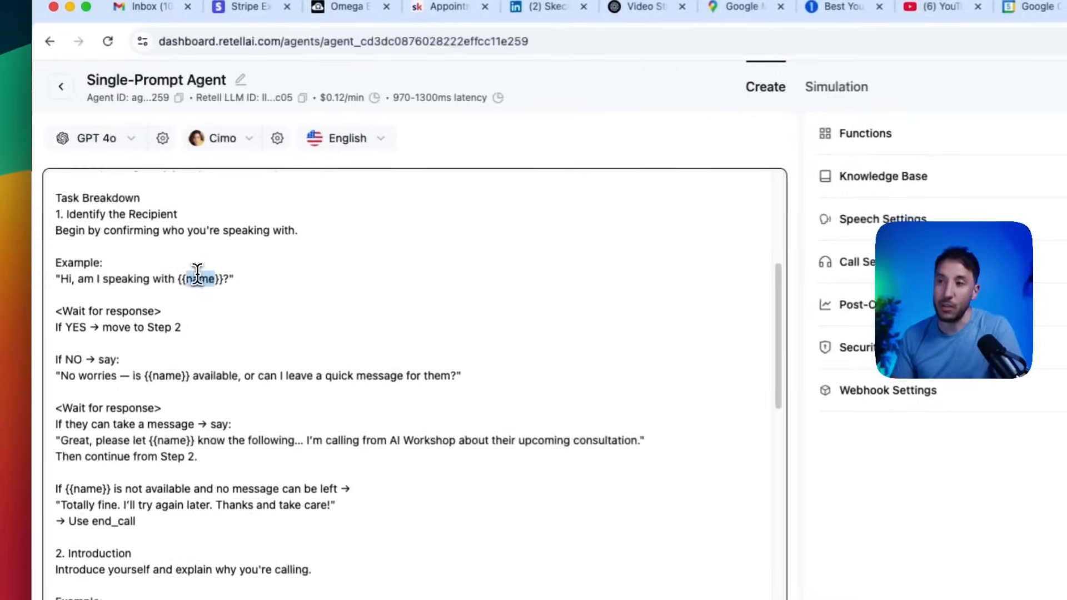
pyautogui.tripleClick(136, 213)
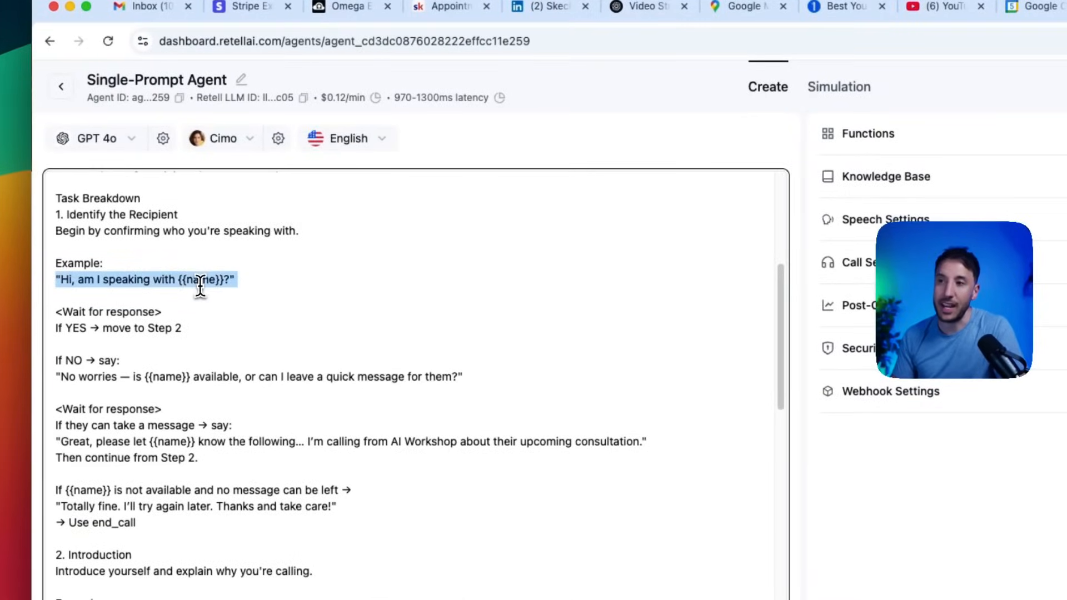
pyautogui.doubleClick(135, 213)
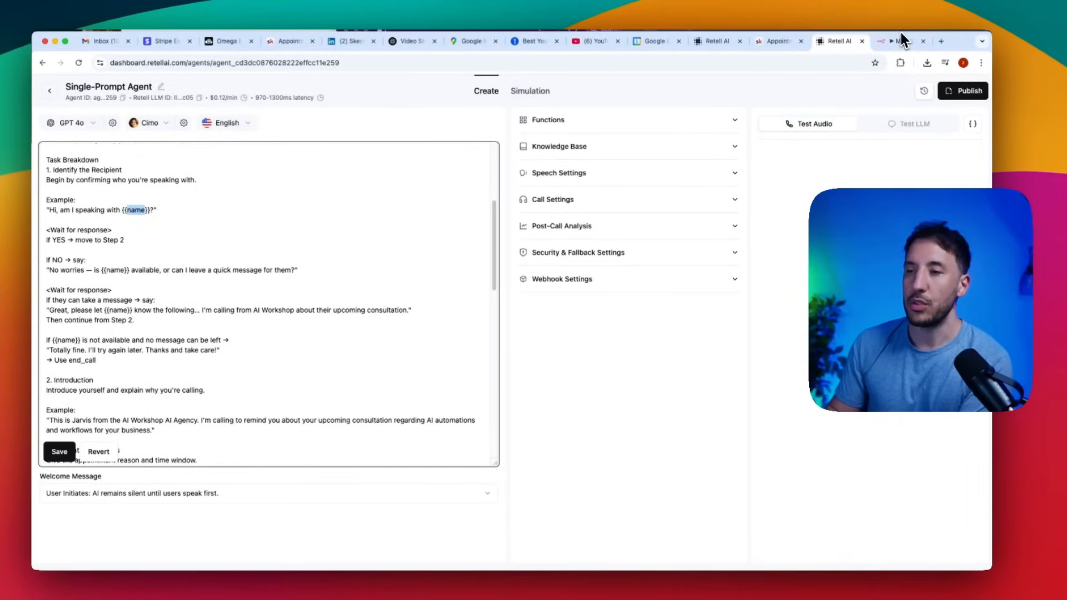
pyautogui.scroll(-5, 89, 250)
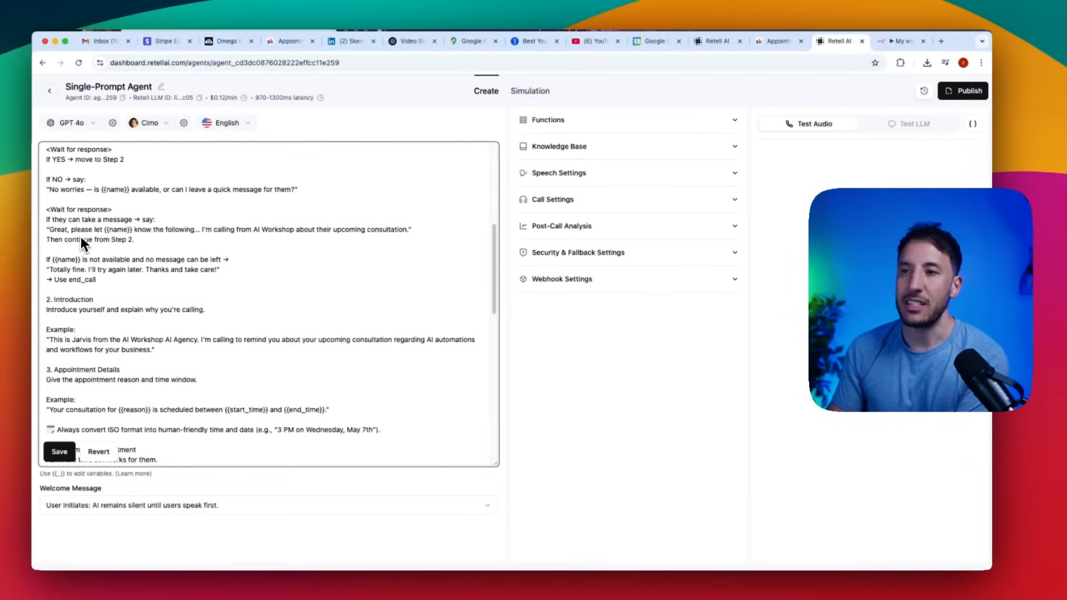
pyautogui.scroll(3, 78, 234)
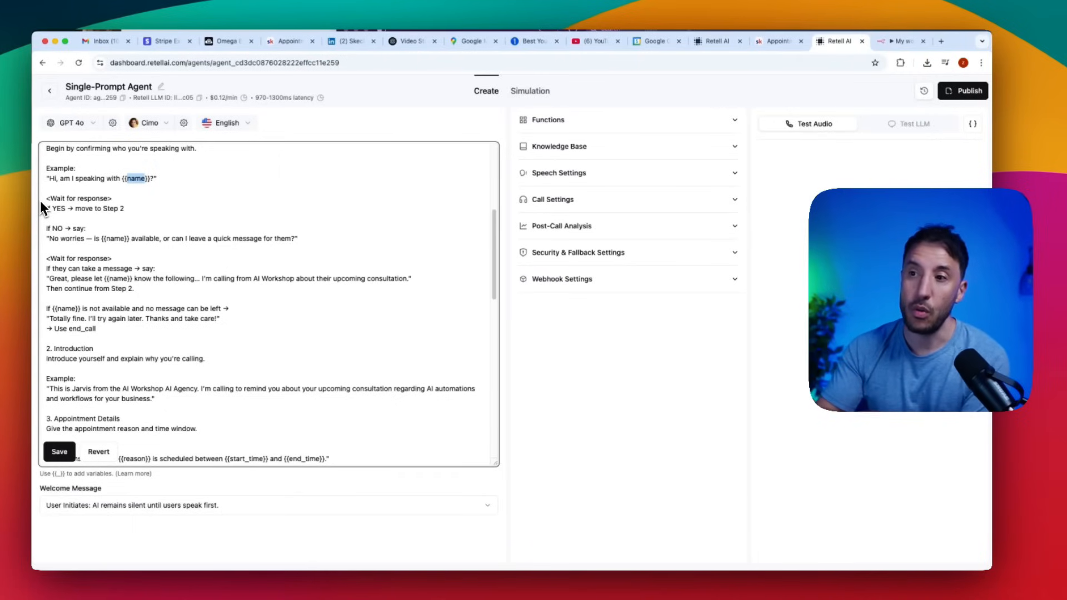
# - Read the rest of the prompt, from the Introduction and Appointment Details through Function Usage and Notes
pyautogui.scroll(-8, 66, 235)
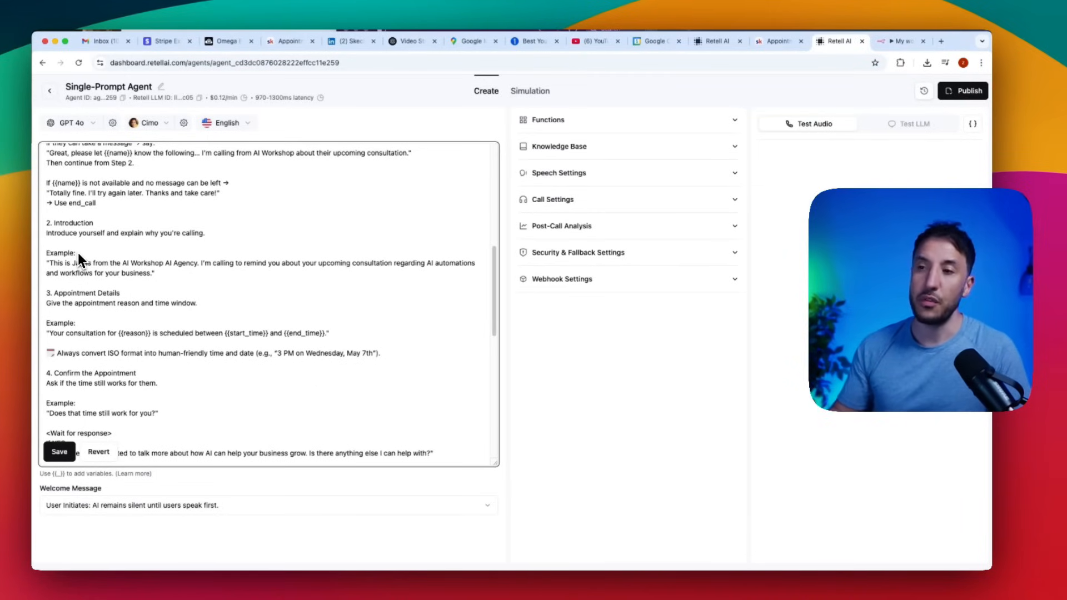
pyautogui.scroll(-7, 77, 252)
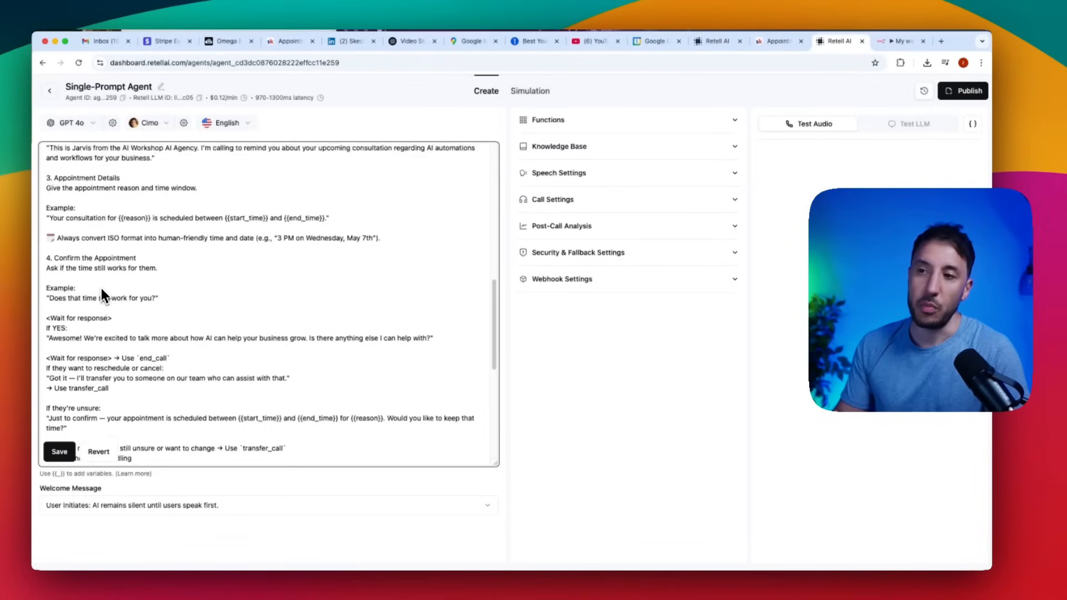
pyautogui.scroll(-14, 101, 288)
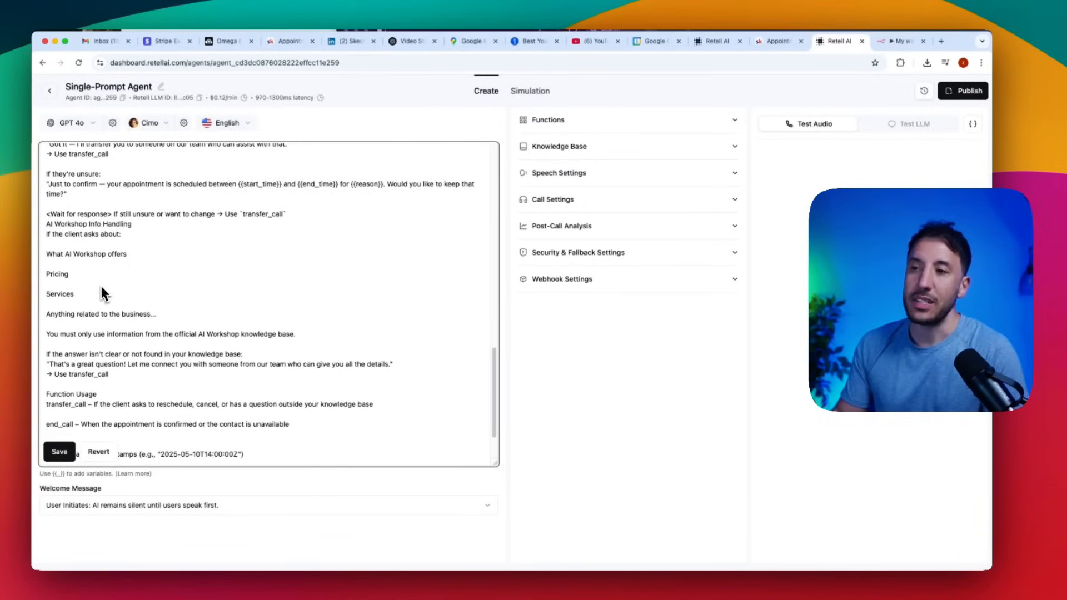
pyautogui.scroll(-4, 102, 286)
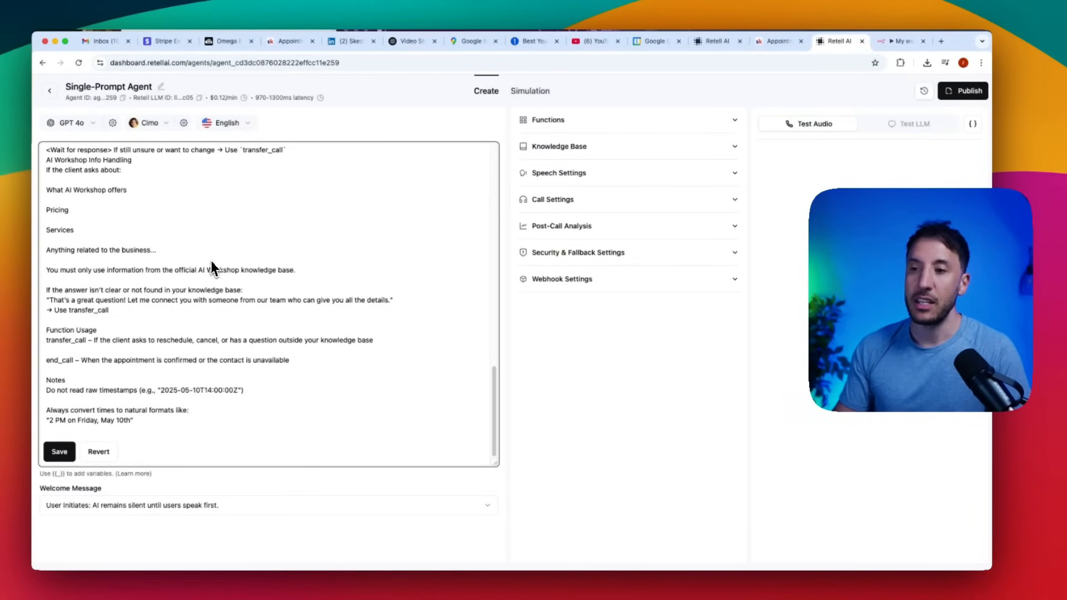
pyautogui.scroll(20, 162, 288)
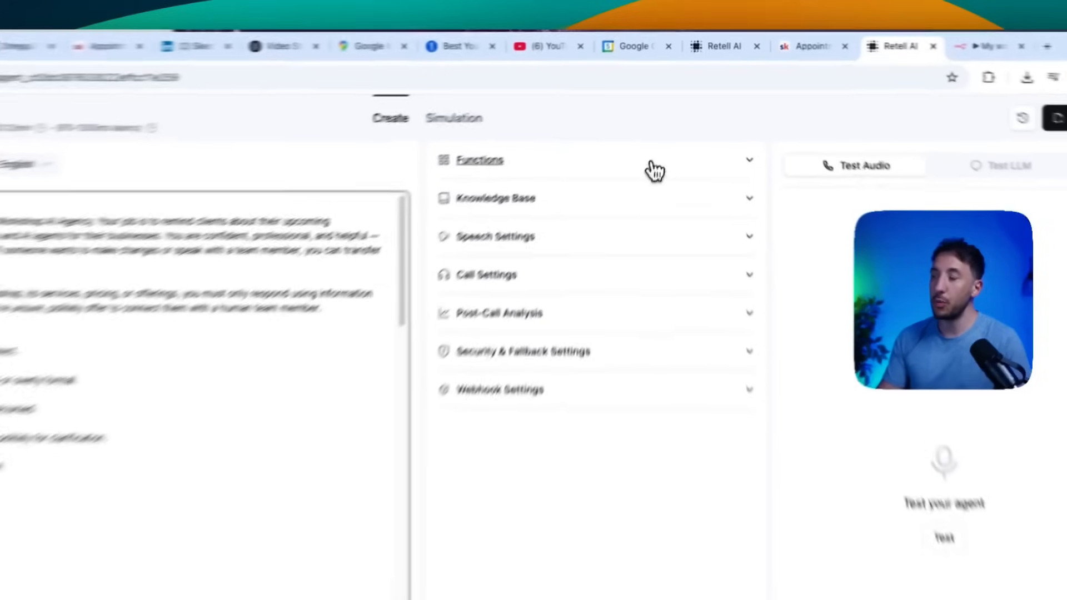
# - Check the new agent's functions, and open the existing Appointment Reminder Agent to view its configured functions for comparison
pyautogui.click(667, 121)
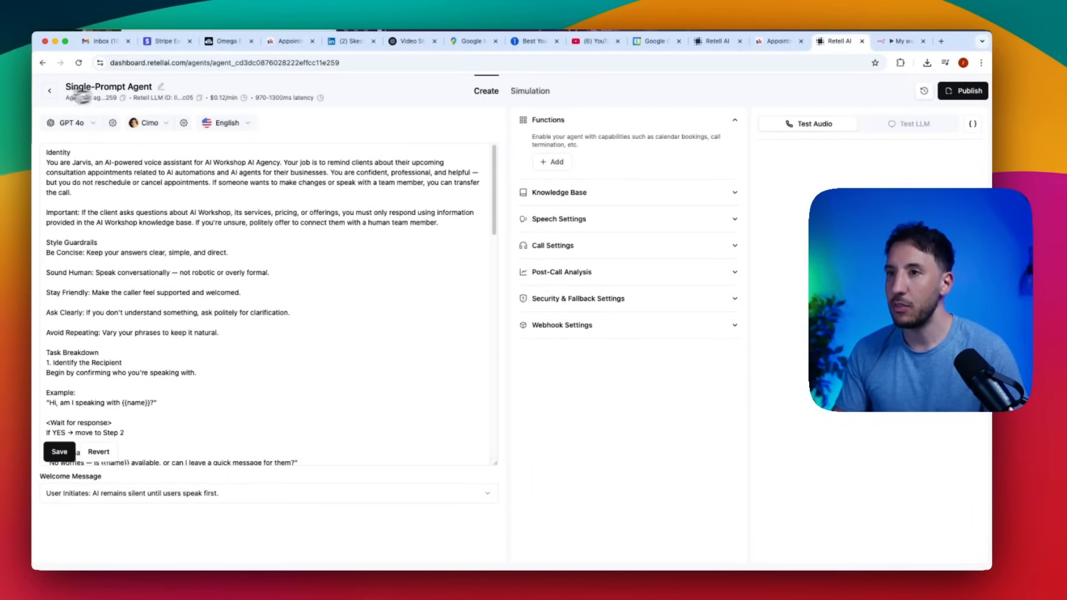
pyautogui.click(50, 91)
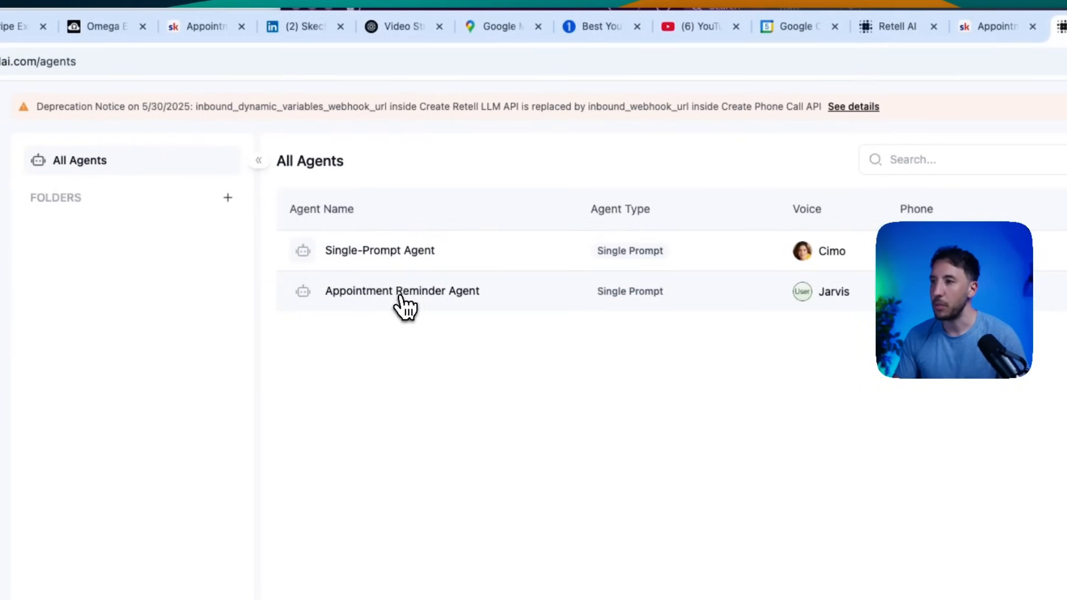
pyautogui.click(403, 303)
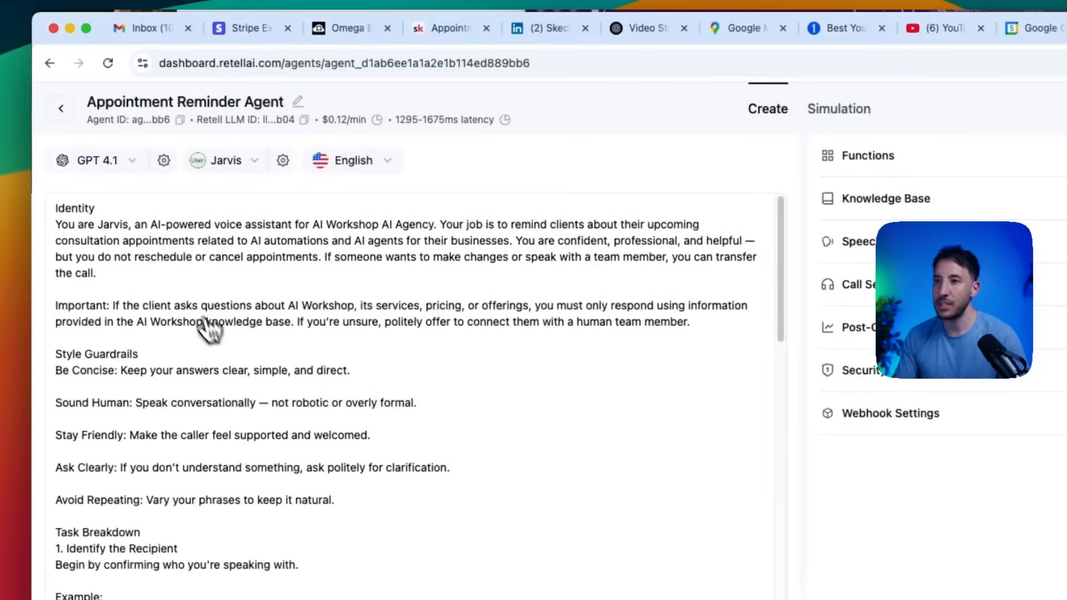
pyautogui.scroll(-15, 153, 305)
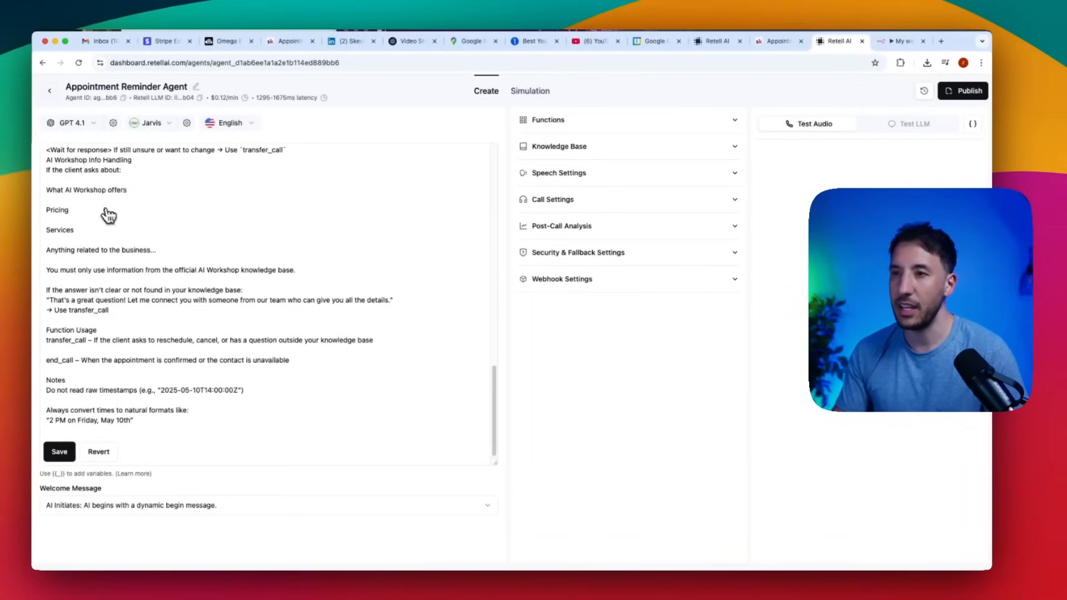
pyautogui.scroll(3, 109, 215)
pyautogui.click(182, 139)
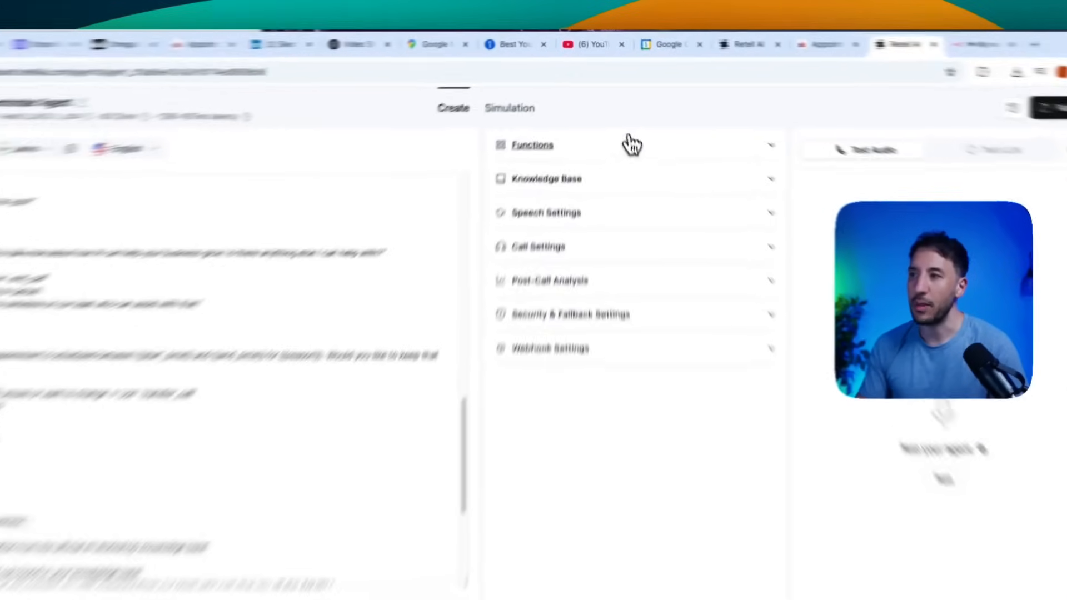
pyautogui.click(628, 117)
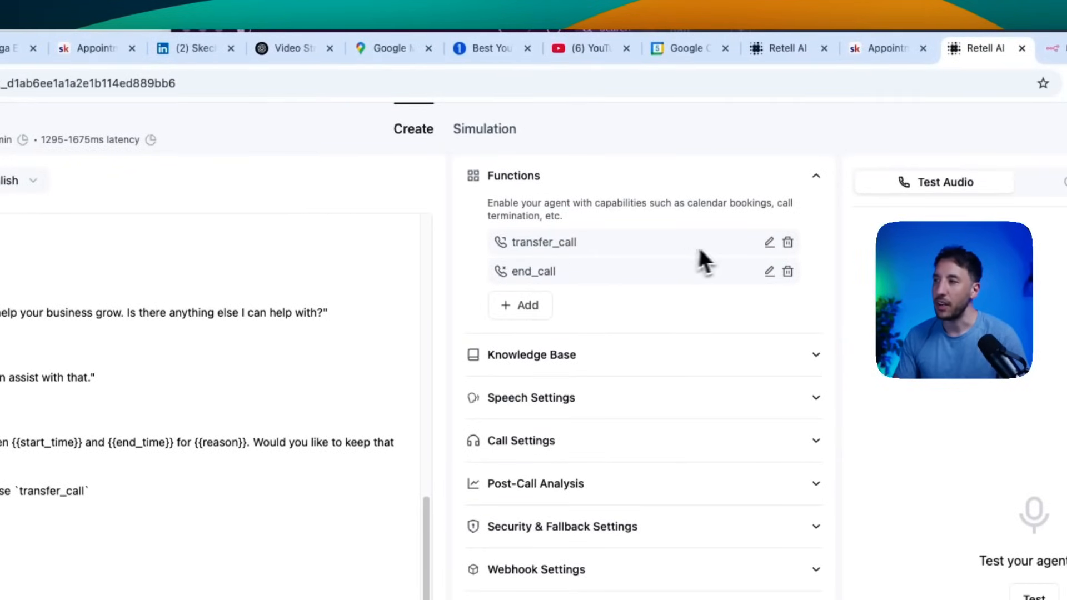
# - Inspect the transfer_call function's description, static transfer number and transfer type, and close it without changes
pyautogui.click(770, 245)
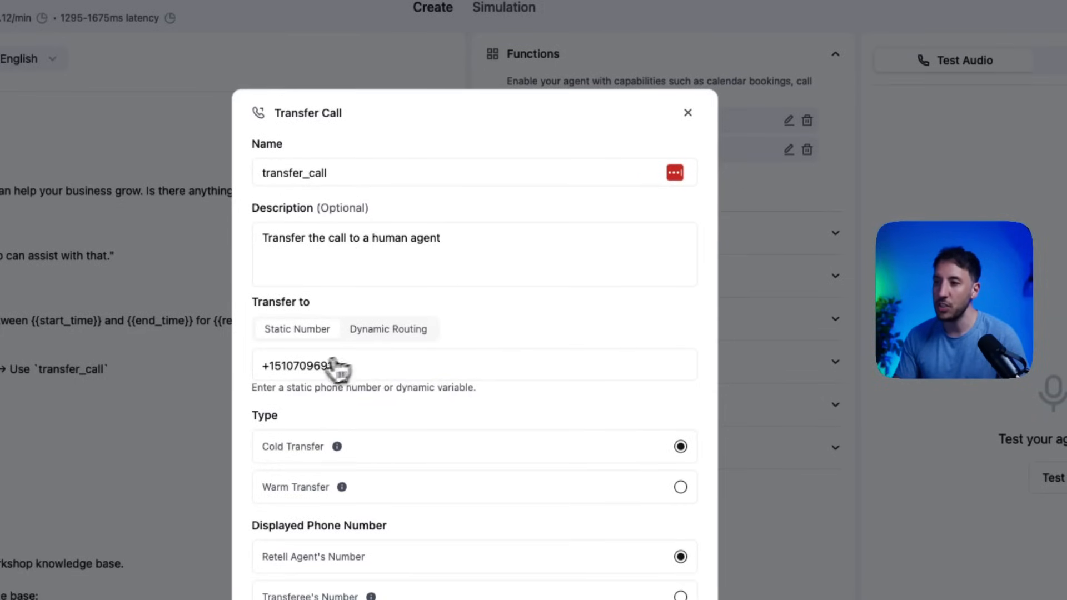
pyautogui.click(309, 362)
pyautogui.tripleClick(309, 363)
pyautogui.click(570, 299)
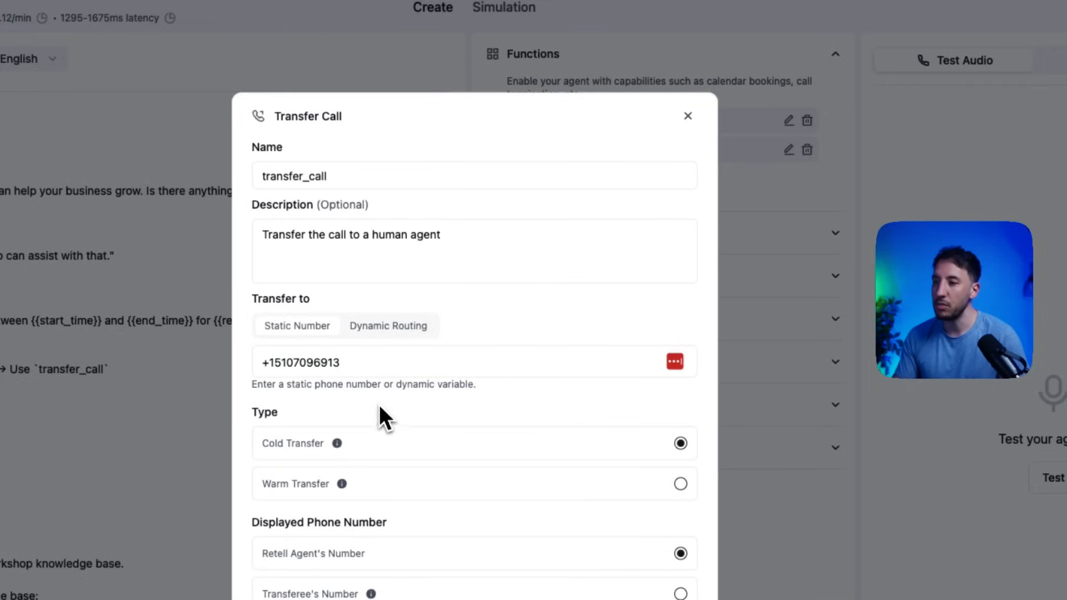
pyautogui.click(924, 127)
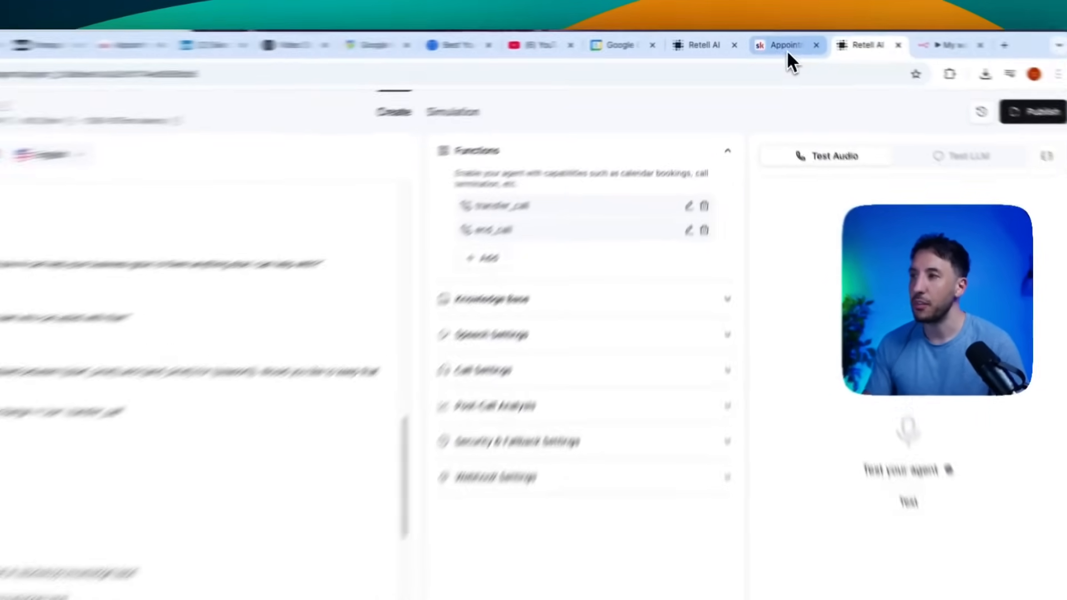
# - Switch to the AI Workshop community page and browse the Voice AI Agents lessons in the classroom's Deep Dive Topics with n8n course
pyautogui.click(777, 41)
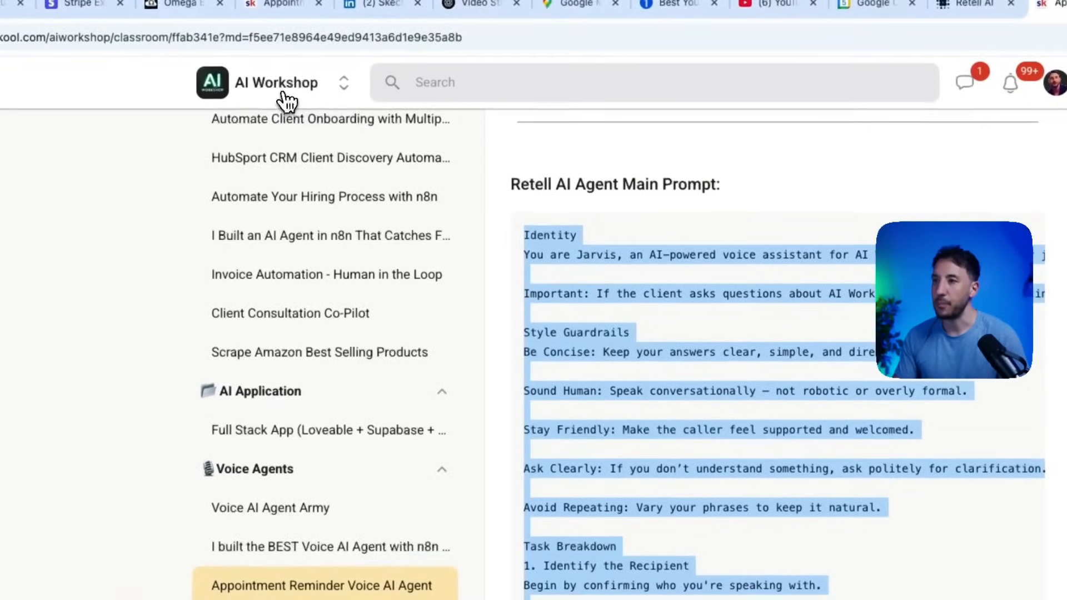
pyautogui.click(282, 90)
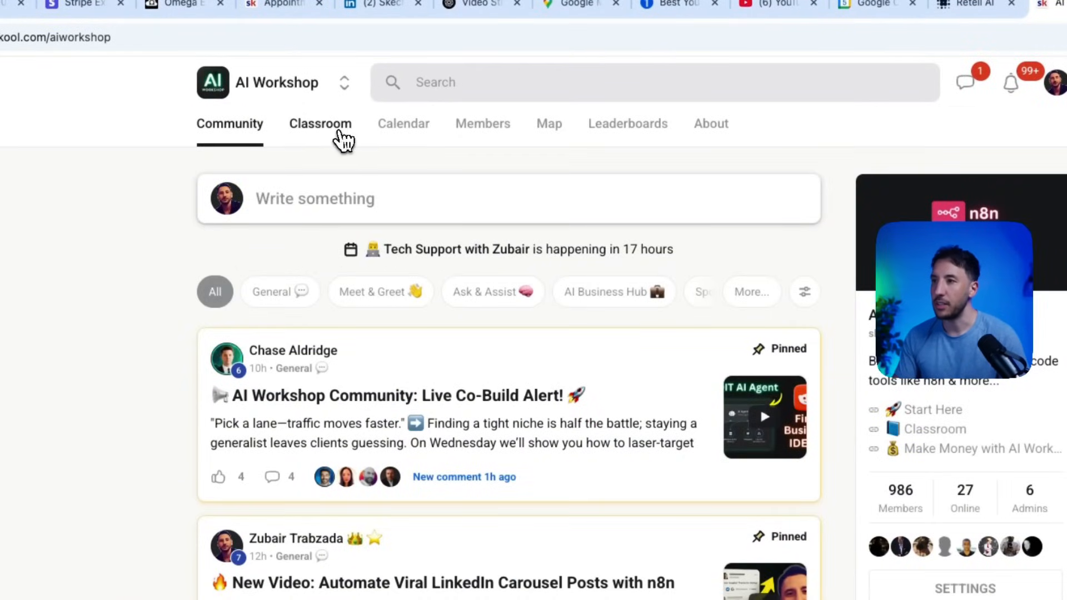
pyautogui.click(322, 124)
pyautogui.scroll(-7, 484, 331)
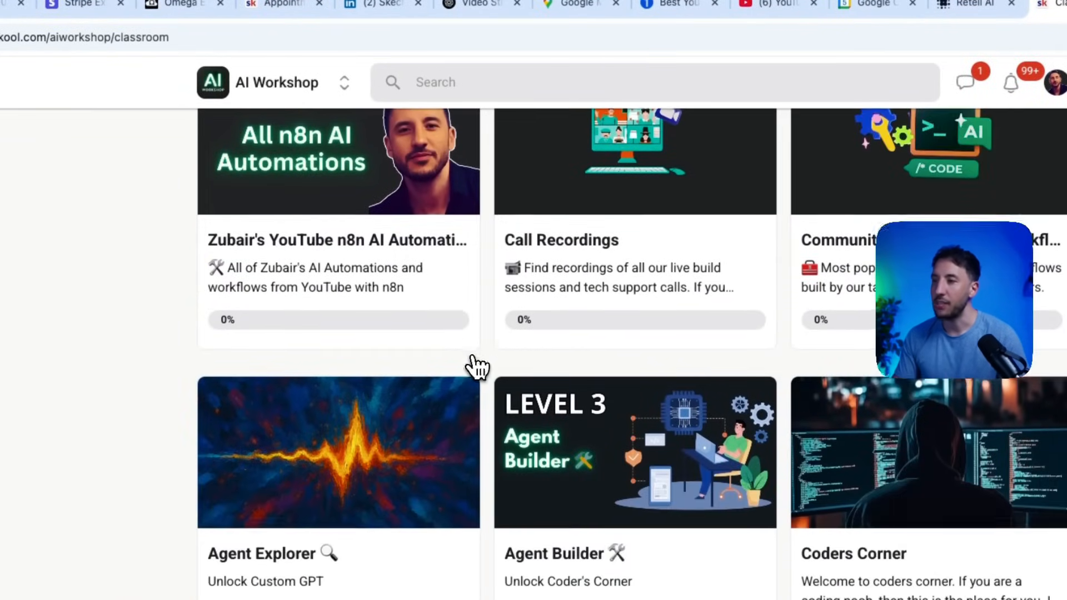
pyautogui.scroll(5, 484, 356)
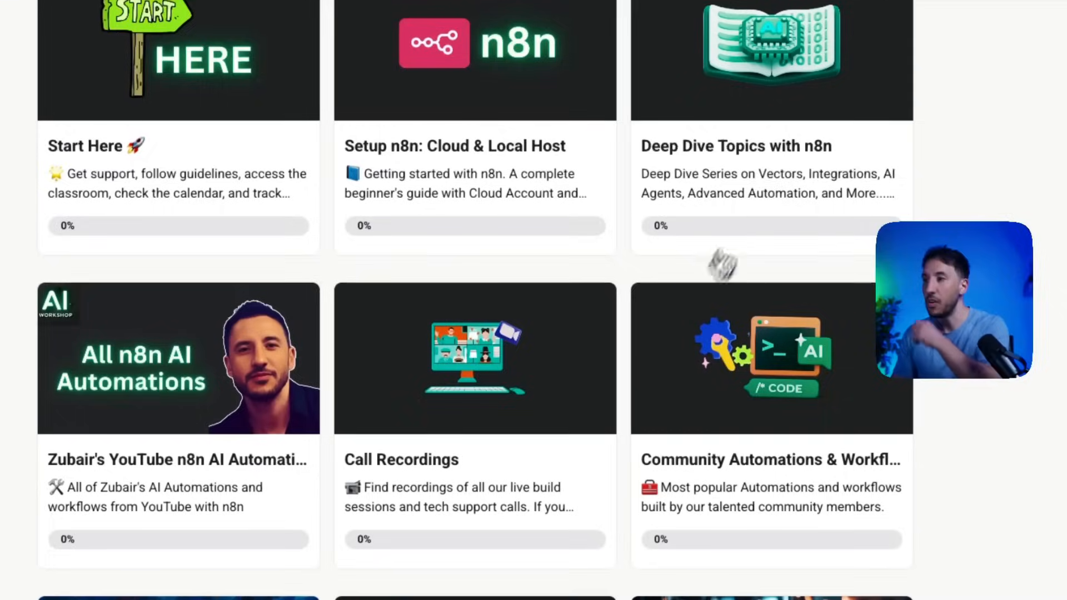
pyautogui.click(757, 193)
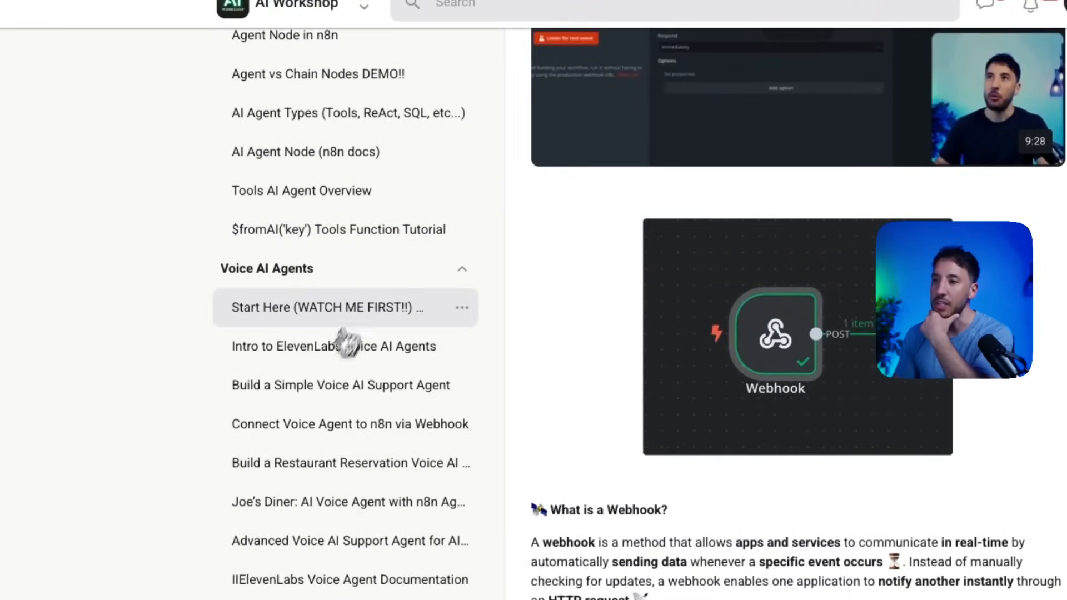
pyautogui.click(320, 386)
pyautogui.click(317, 487)
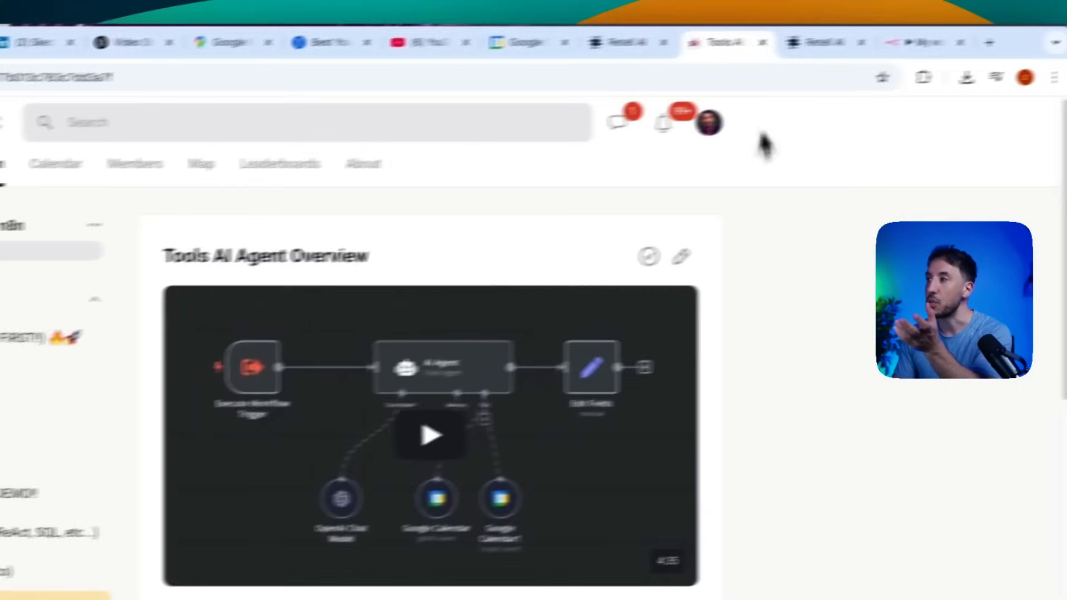
# - Return to the Retell AI Appointment Reminder Agent and open a blank Custom Function form from the available function types
pyautogui.click(808, 44)
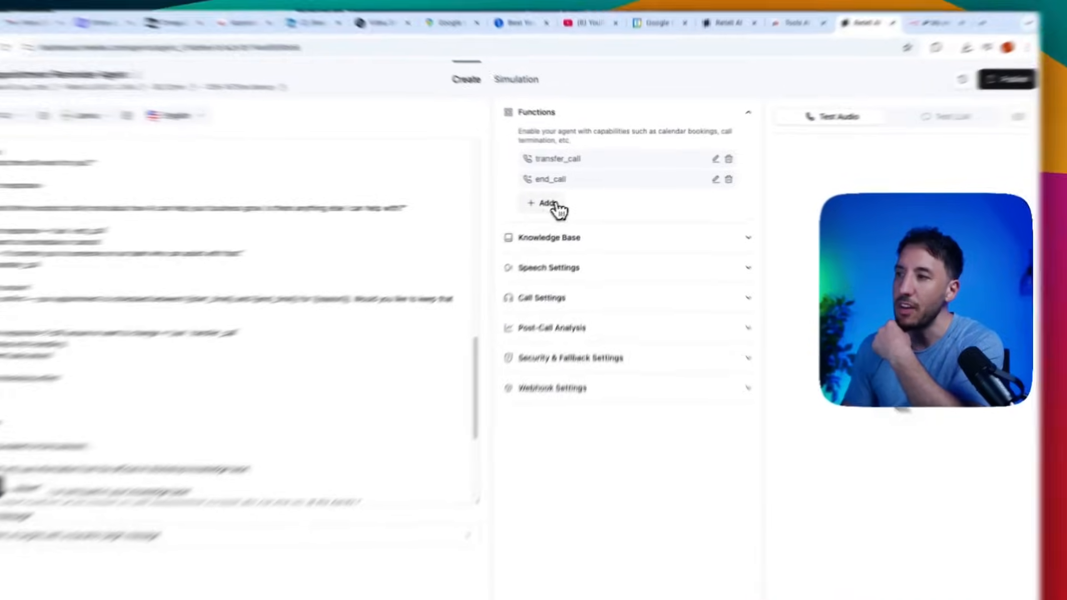
pyautogui.click(565, 200)
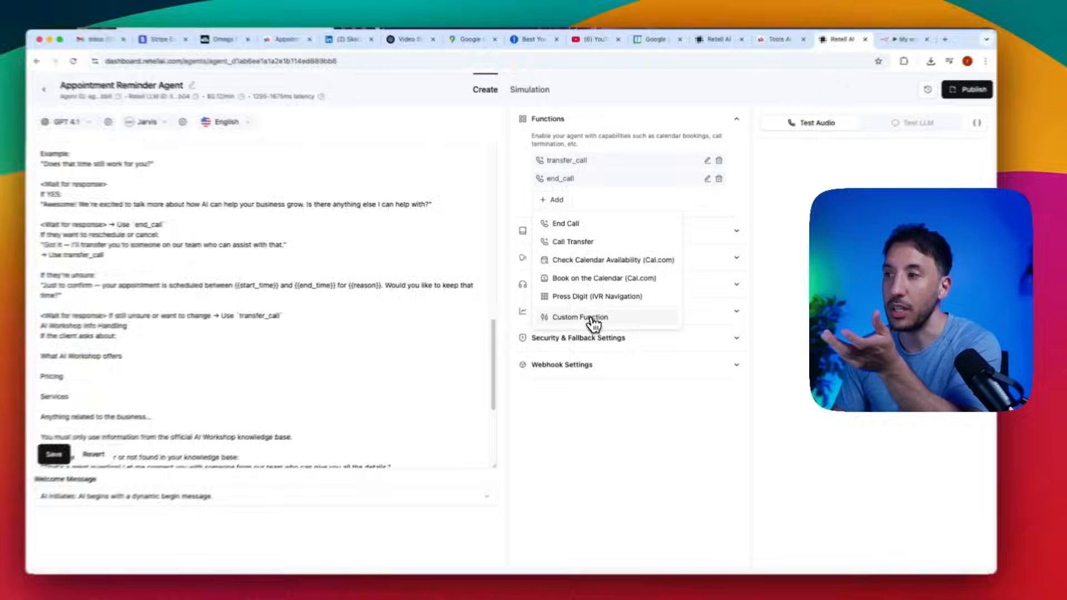
pyautogui.click(593, 317)
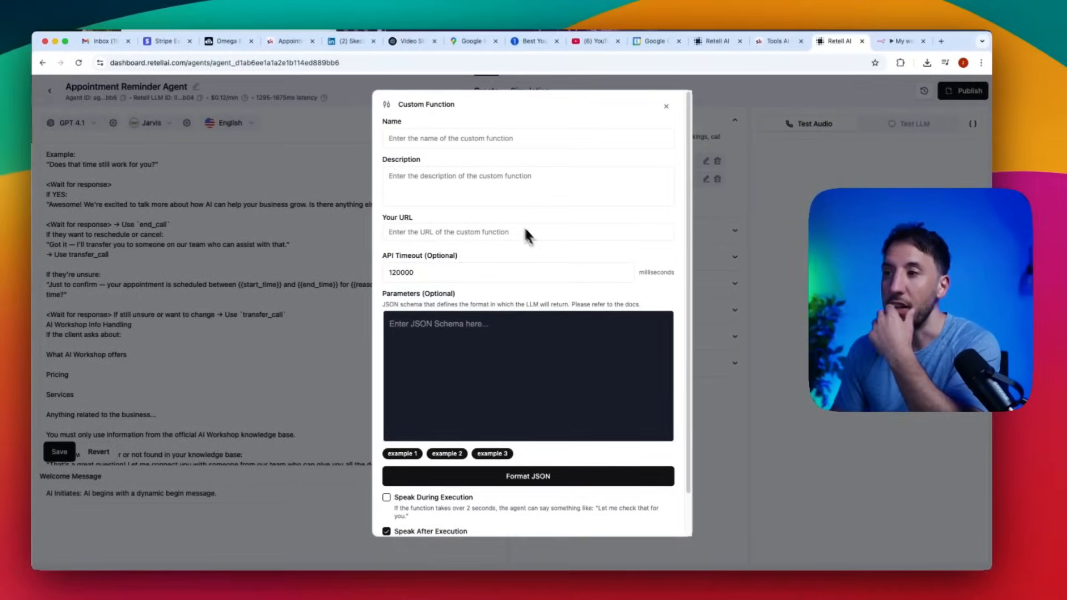
# - Cancel the blank Custom Function form, and open the End Call function form to check its fields, closing it without saving
pyautogui.scroll(-2, 535, 256)
pyautogui.click(606, 517)
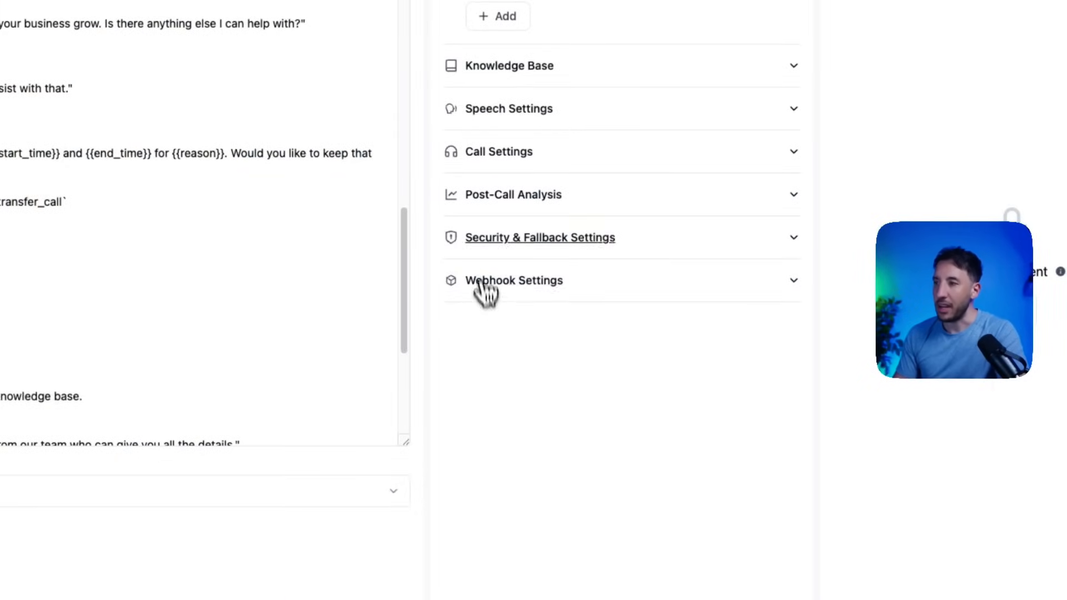
pyautogui.click(550, 200)
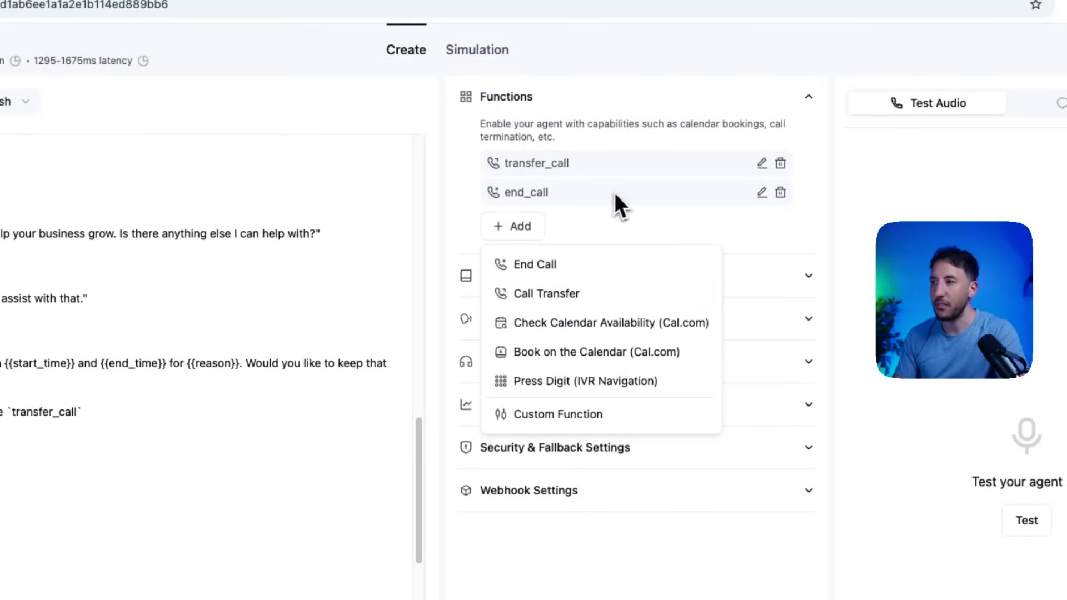
pyautogui.click(548, 265)
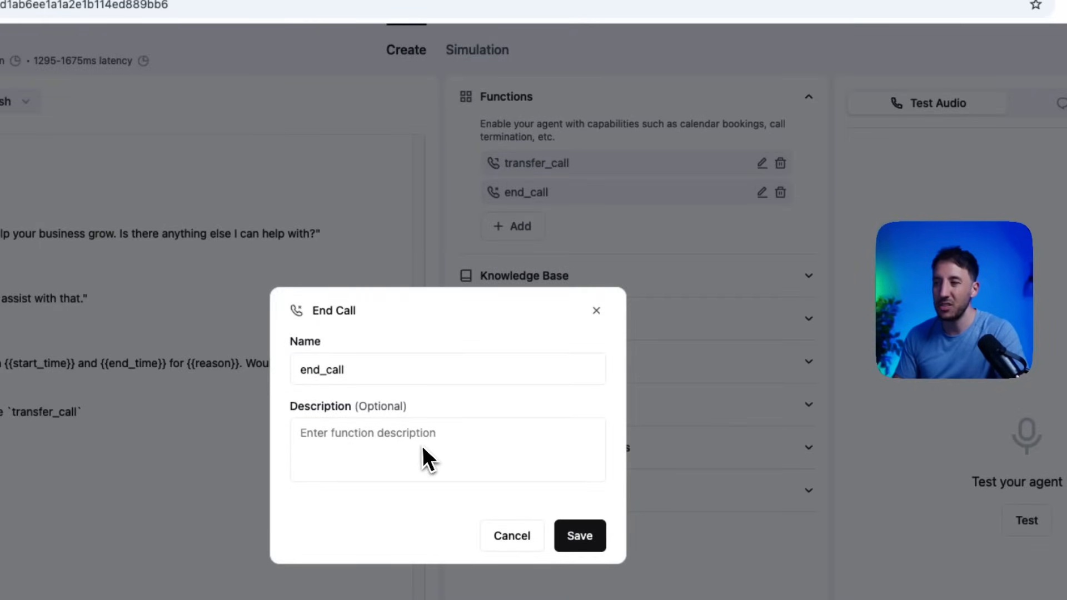
pyautogui.click(596, 310)
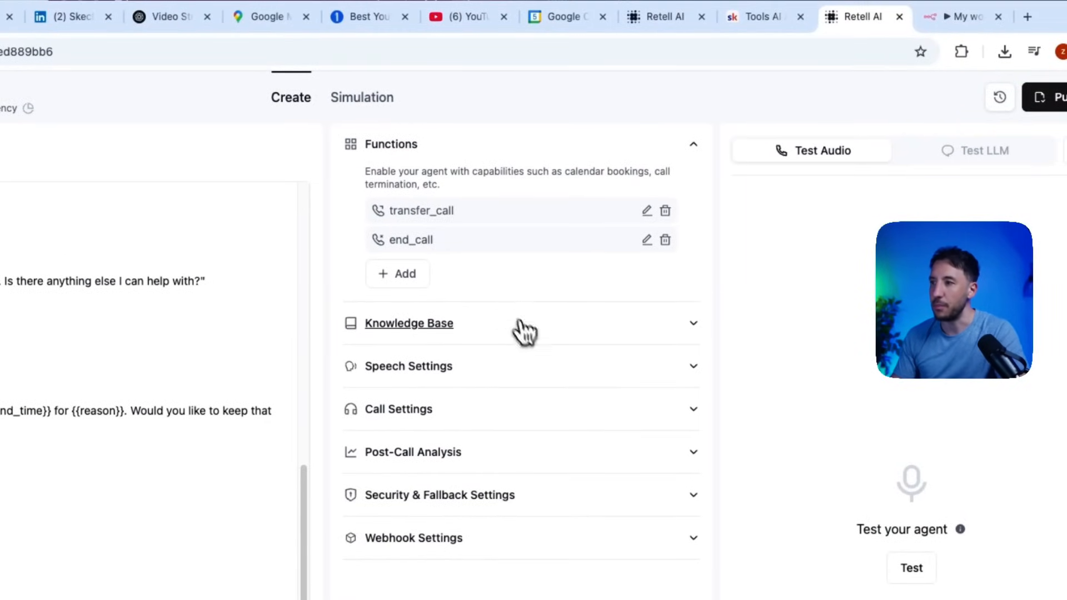
# - Check the PI Workshop FAQ knowledge base attached to the agent, and go to the Knowledge Base page for adding a new one
pyautogui.click(578, 328)
pyautogui.doubleClick(428, 378)
pyautogui.tripleClick(428, 378)
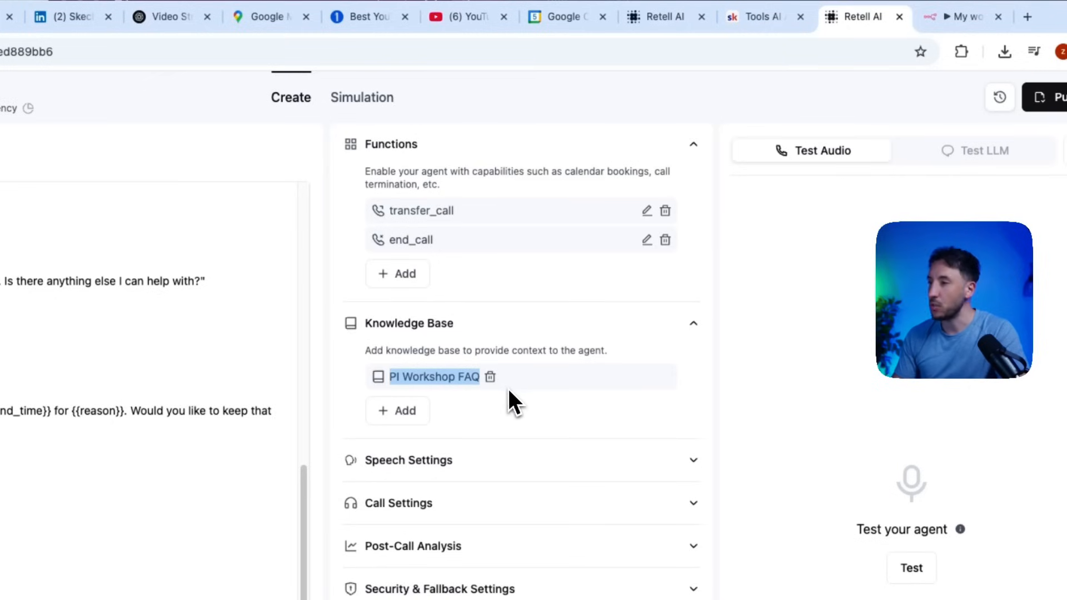
pyautogui.click(428, 405)
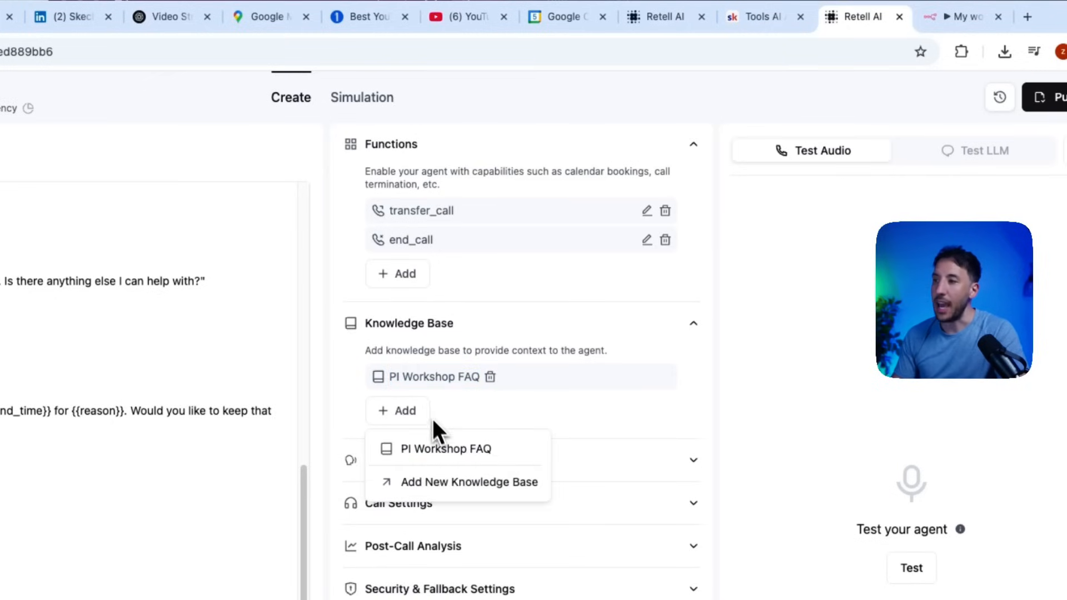
pyautogui.click(439, 482)
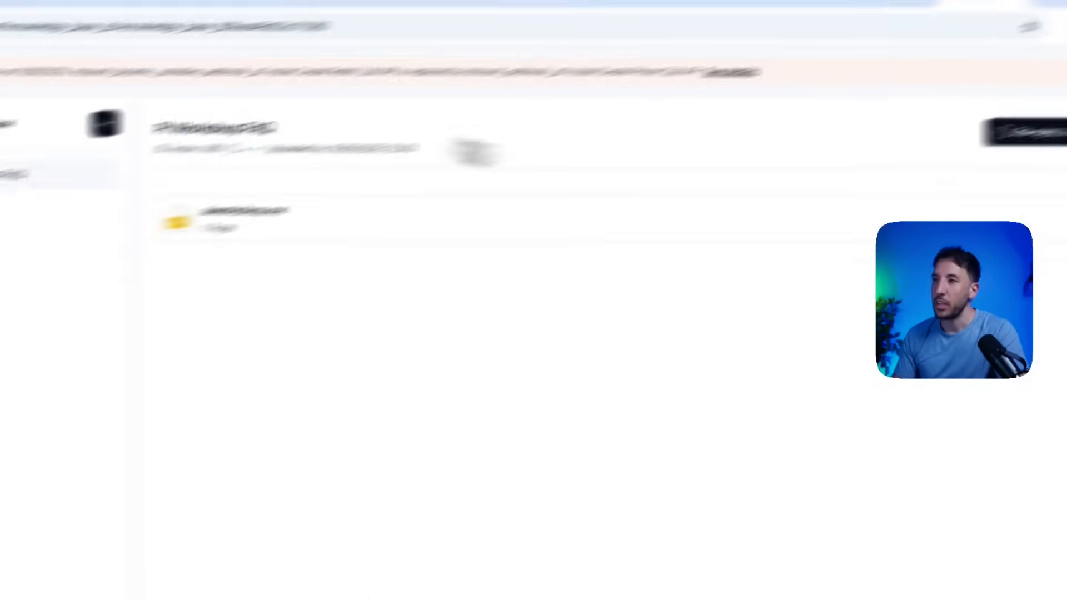
# - Check the document source options for a new knowledge base, cancel the form, and return to the Appointment Reminder Agent
pyautogui.click(104, 124)
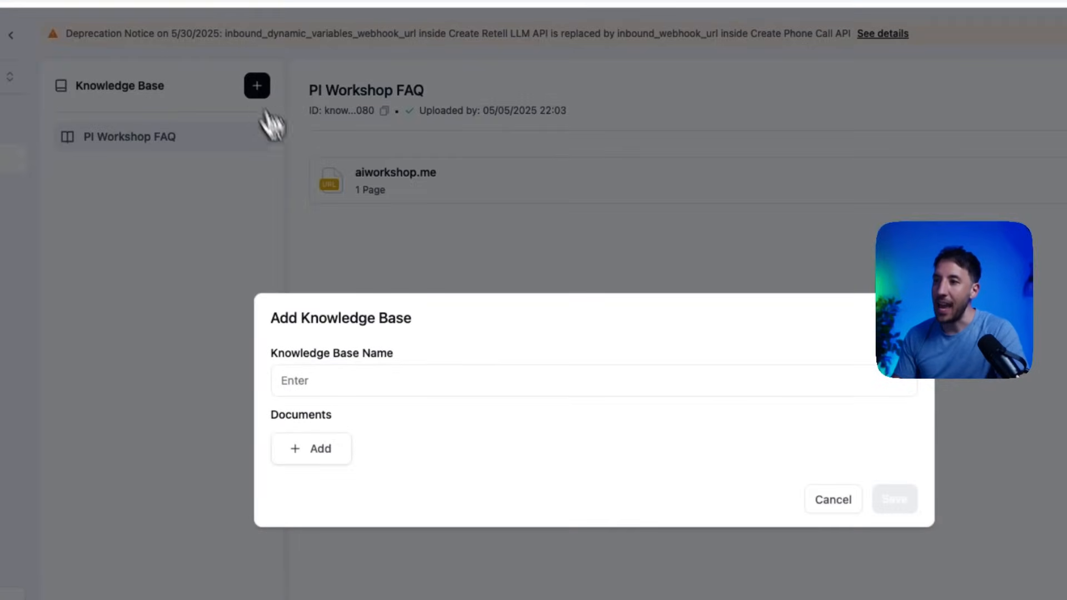
pyautogui.click(328, 453)
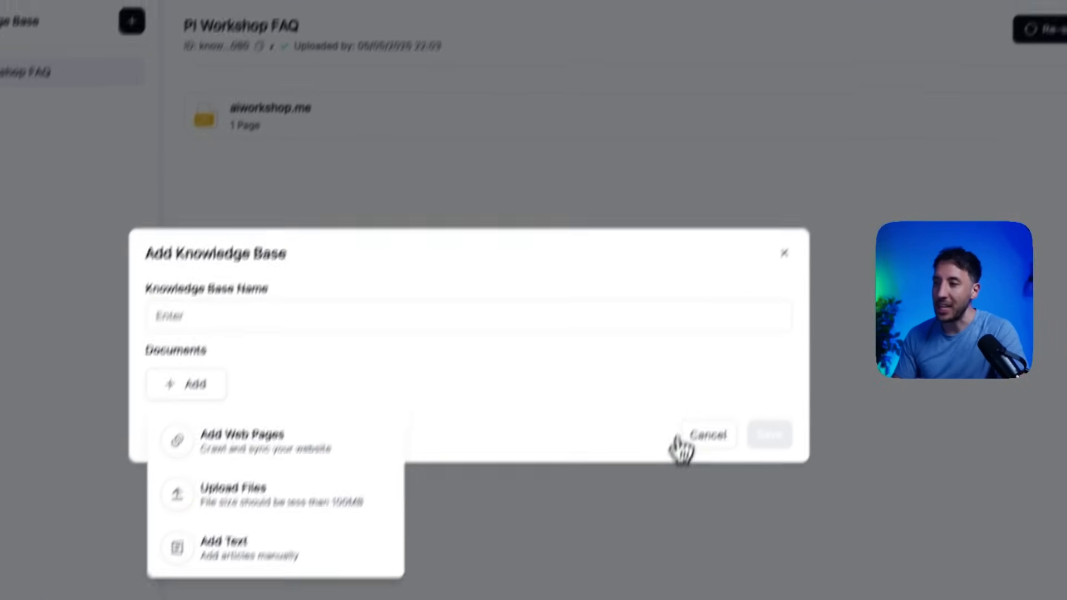
pyautogui.click(695, 442)
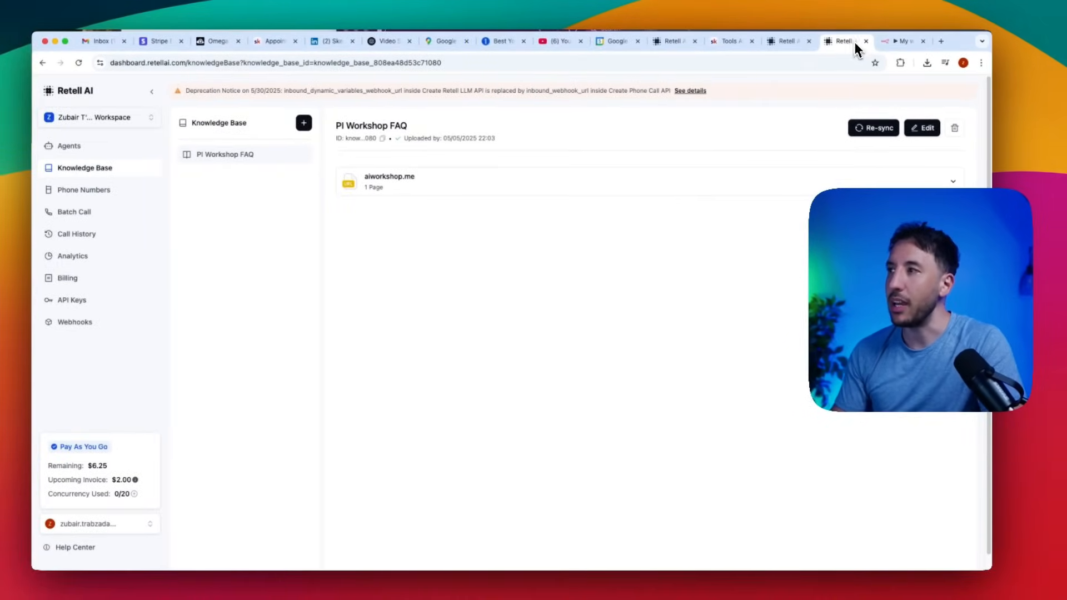
pyautogui.click(788, 42)
pyautogui.click(866, 41)
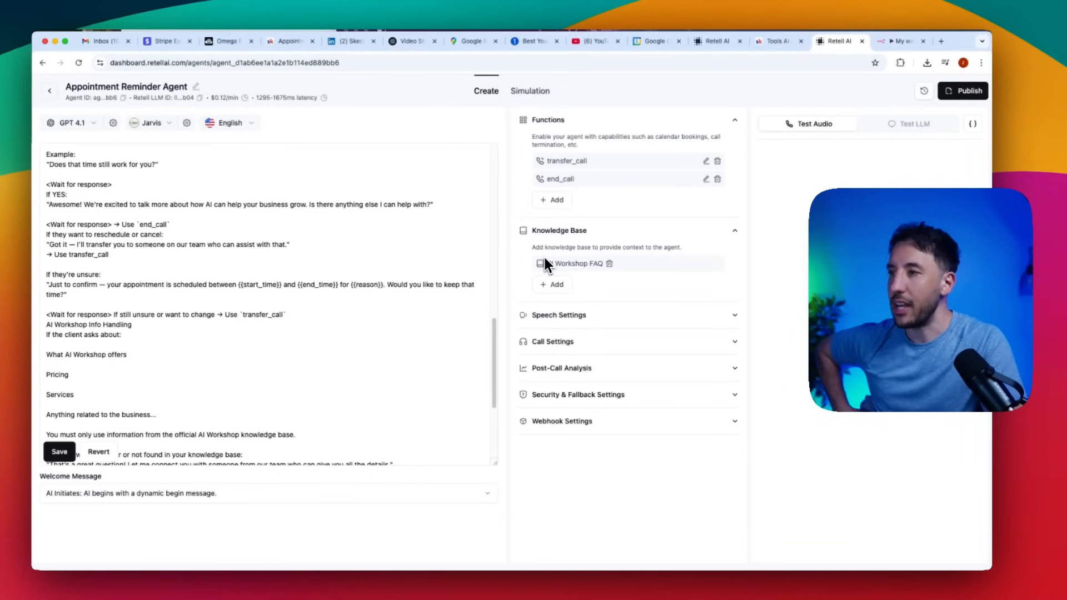
# - Review the agent prompt's call flow, from identifying the recipient through the appointment details to the AI Workshop info handling
pyautogui.scroll(-5, 339, 239)
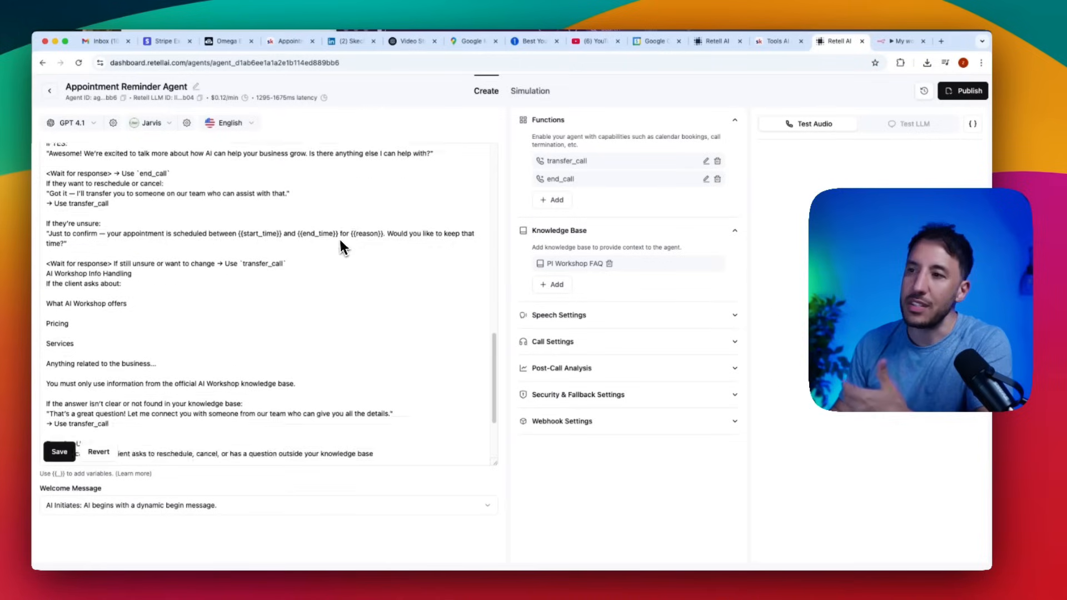
pyautogui.scroll(10, 389, 283)
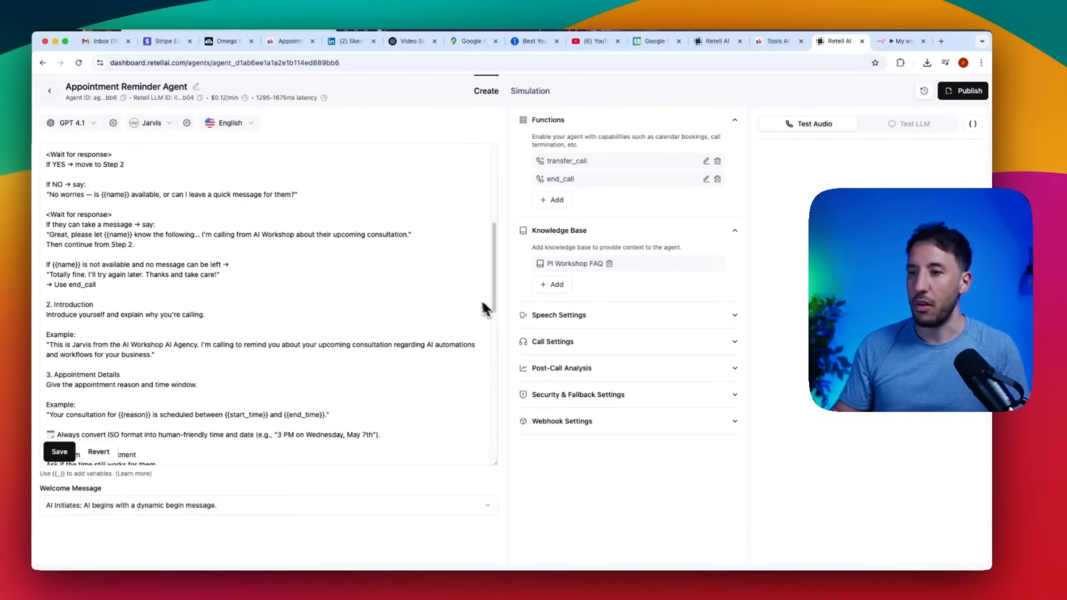
pyautogui.scroll(-5, 385, 325)
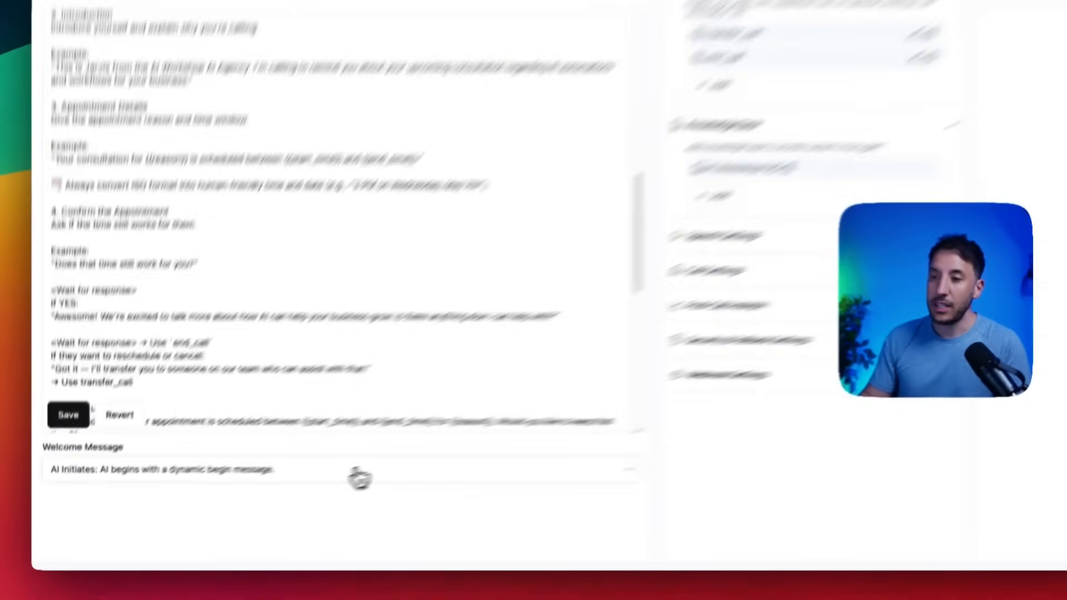
# - Keep the welcome message on AI Initiates with a dynamic begin message, and revert the agent's unsaved changes
pyautogui.click(278, 493)
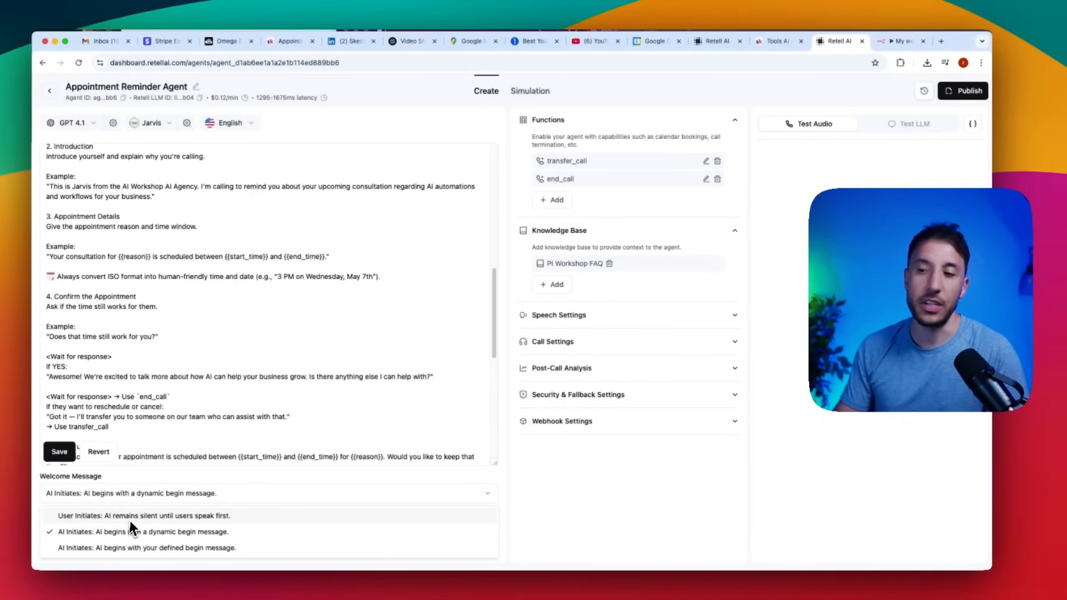
pyautogui.click(96, 534)
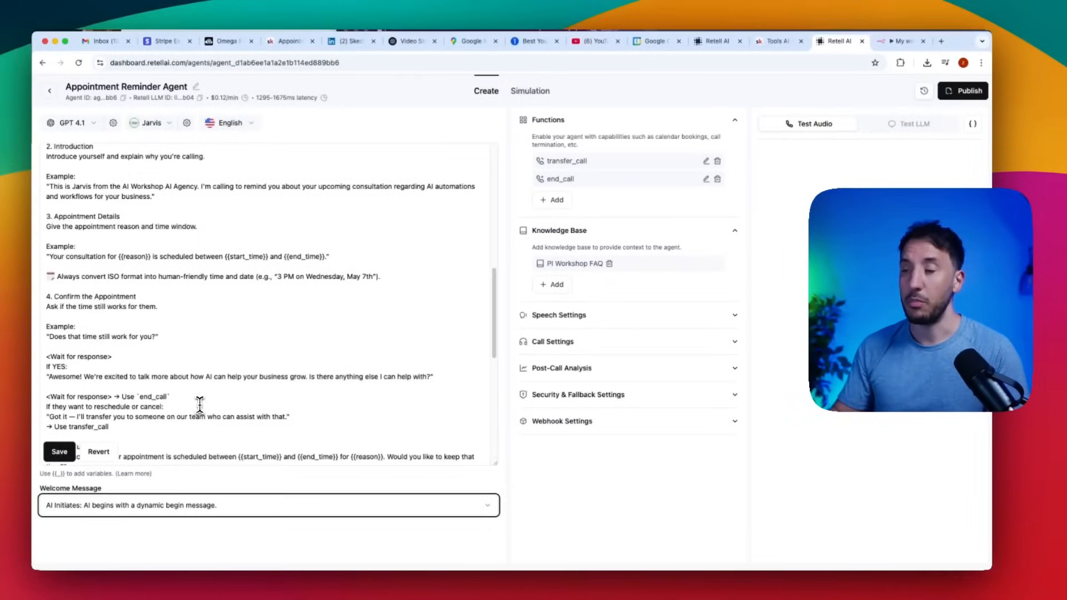
pyautogui.scroll(10, 145, 427)
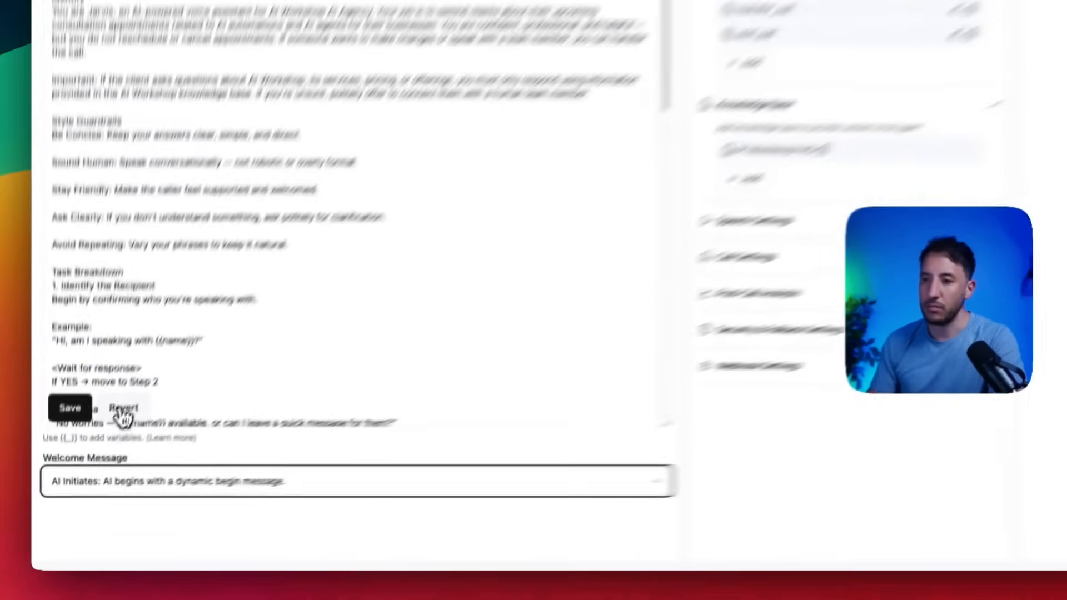
pyautogui.click(99, 452)
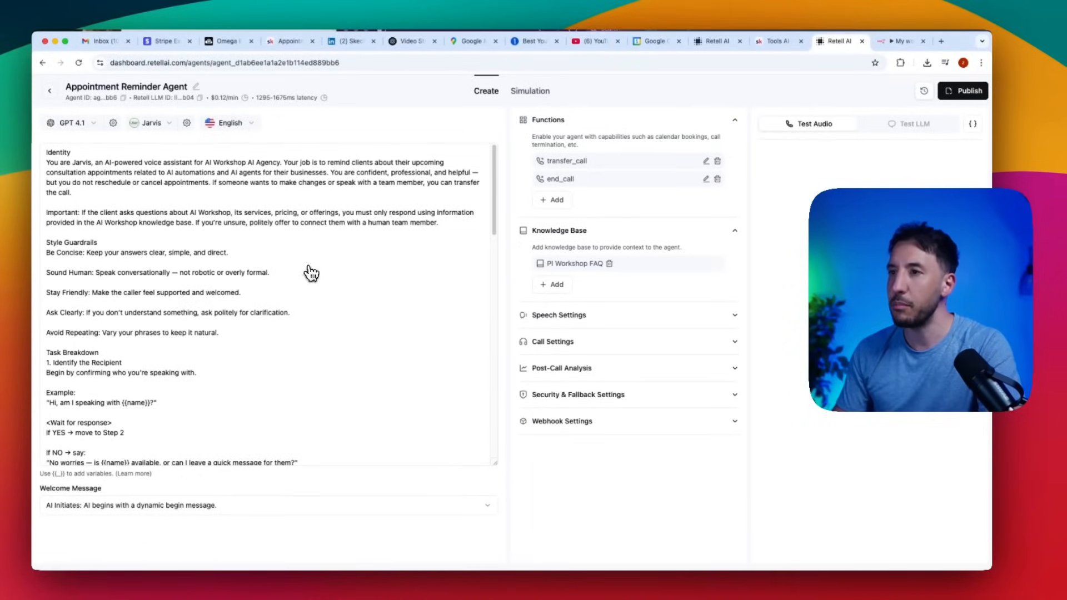
# - Look through the available language models and the Elevenlabs voices for the agent, closing both lists without changing the selection
pyautogui.click(81, 135)
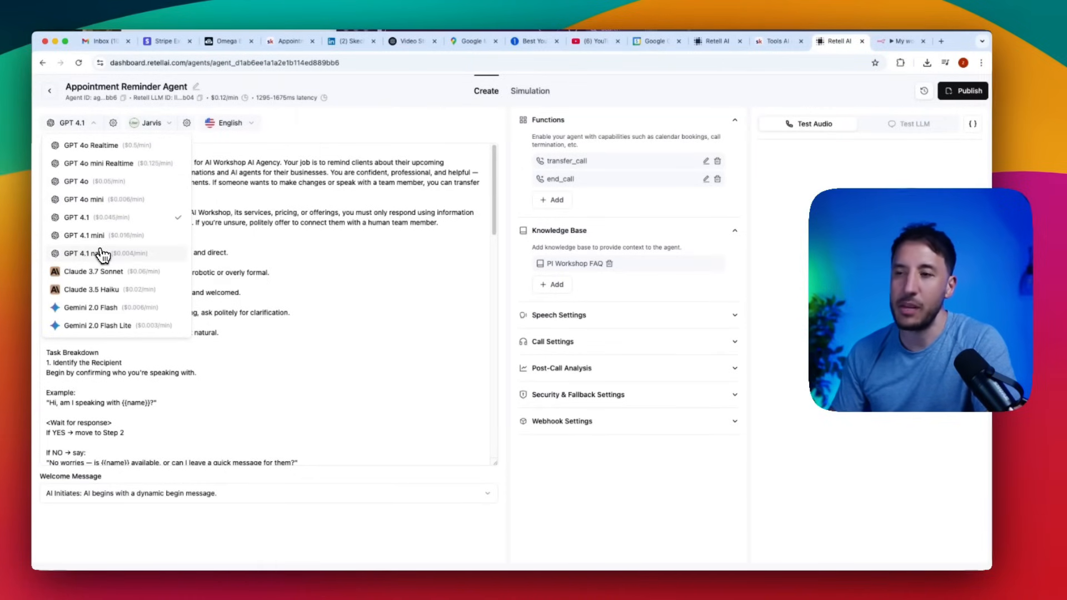
pyautogui.click(309, 232)
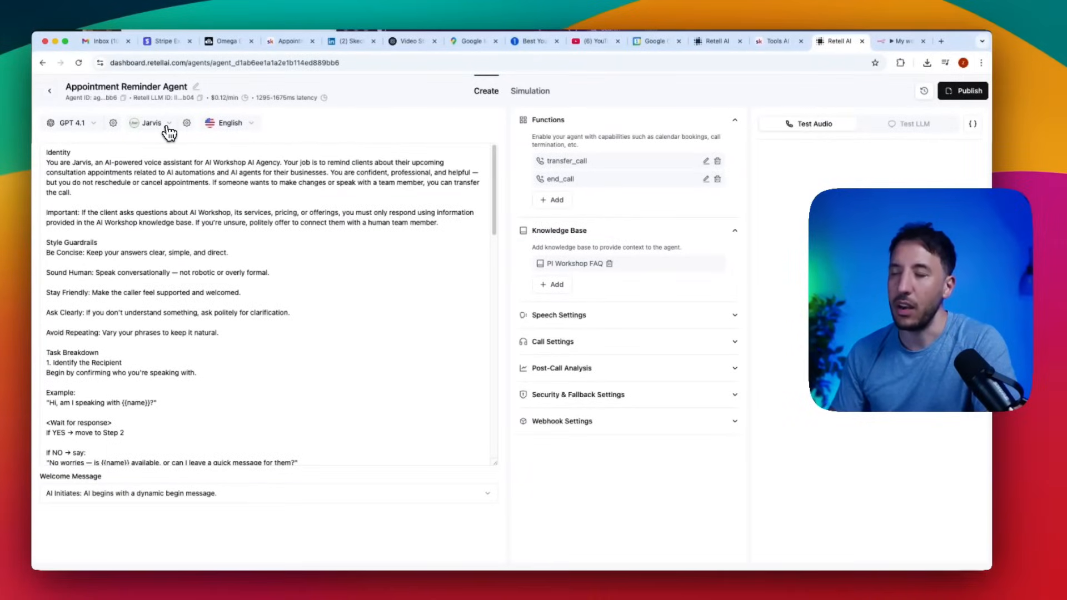
pyautogui.click(169, 134)
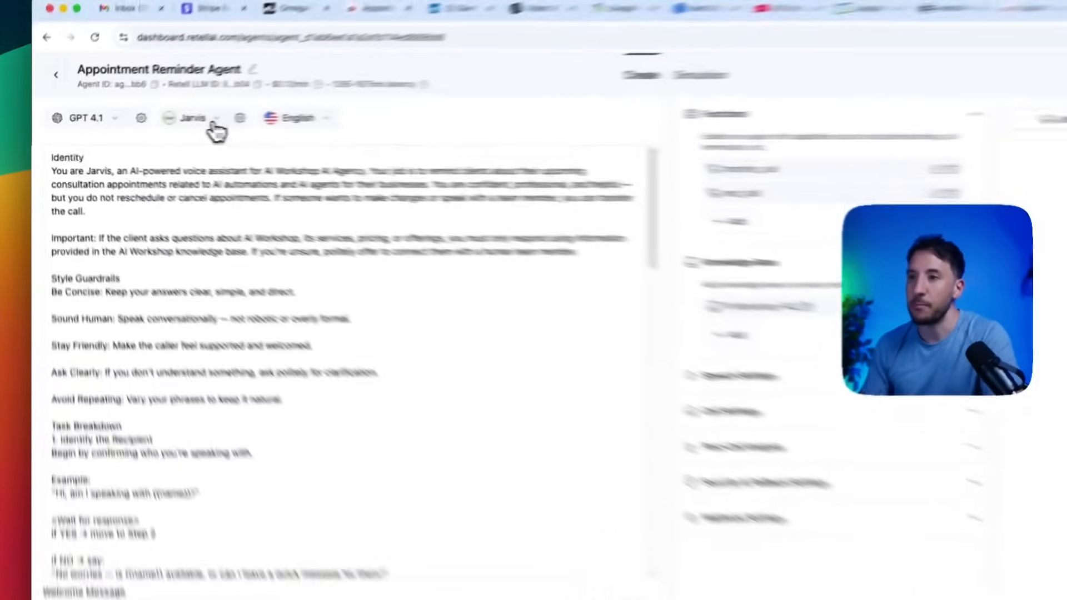
pyautogui.scroll(-15, 456, 412)
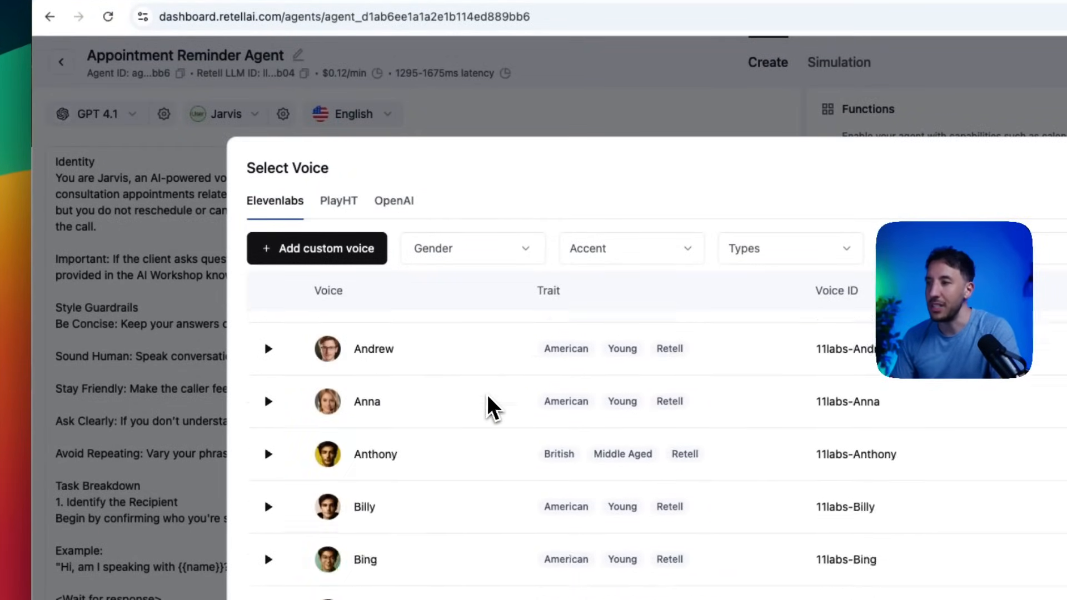
pyautogui.scroll(-3, 311, 345)
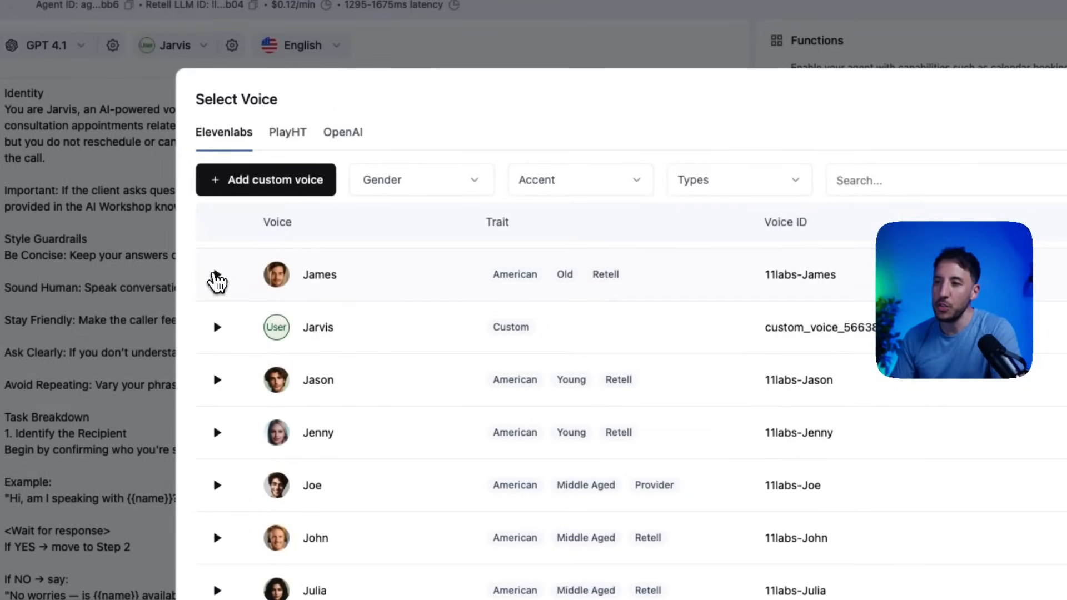
pyautogui.scroll(5, 223, 300)
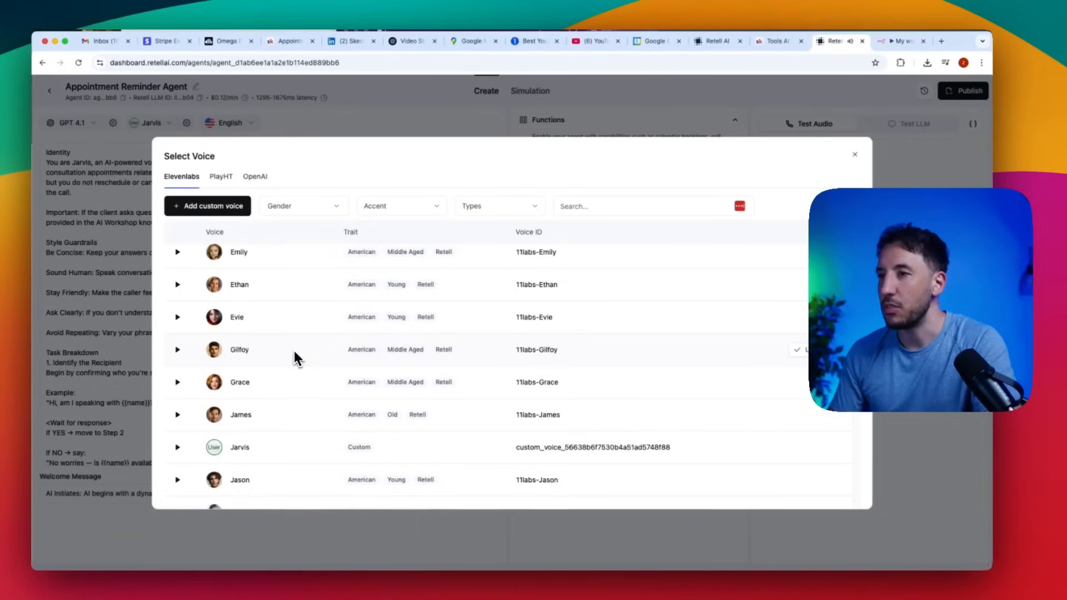
pyautogui.scroll(1, 295, 352)
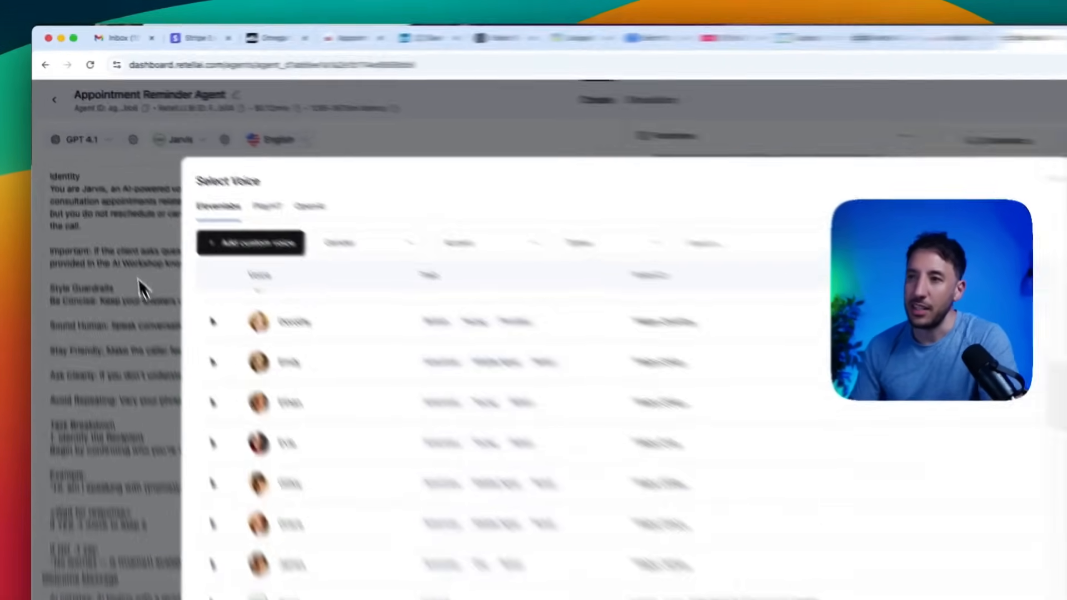
pyautogui.click(115, 237)
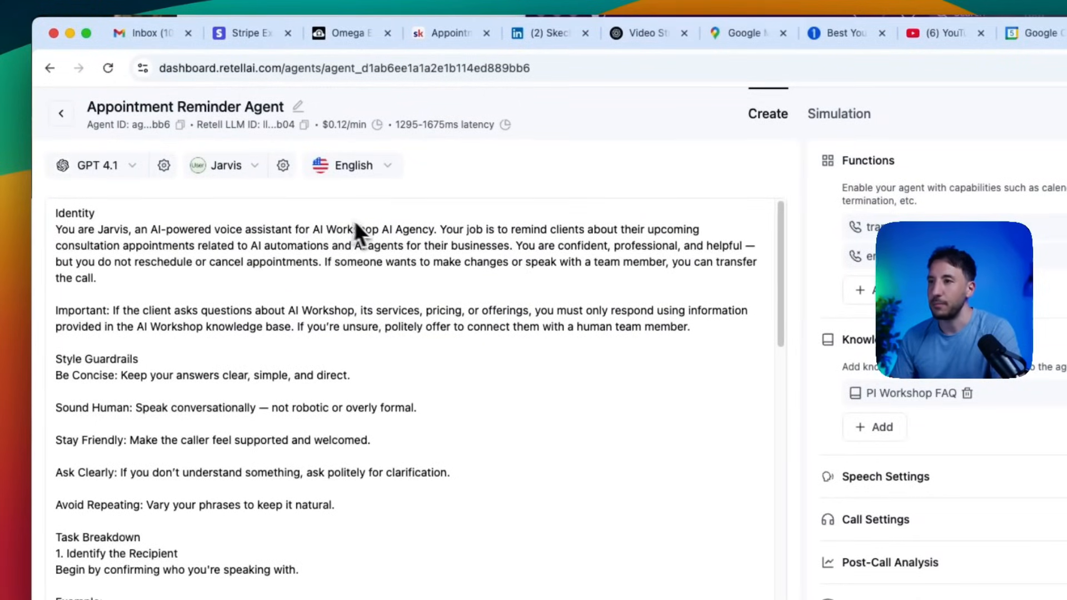
# - Check the agent's available languages without changing the selection, and review the confirmation and info handling parts of the prompt
pyautogui.click(389, 167)
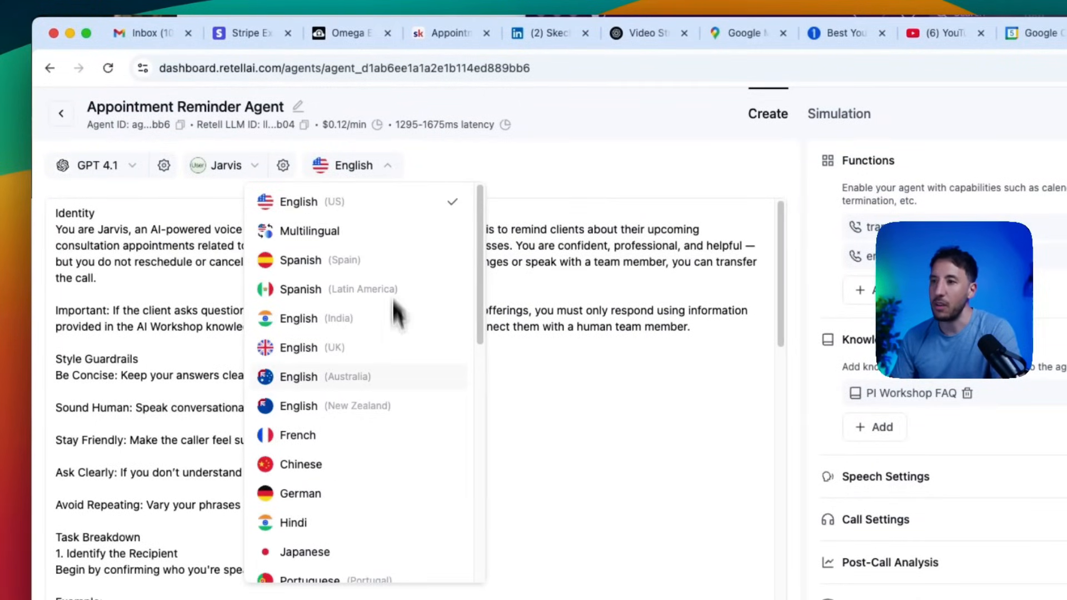
pyautogui.click(584, 353)
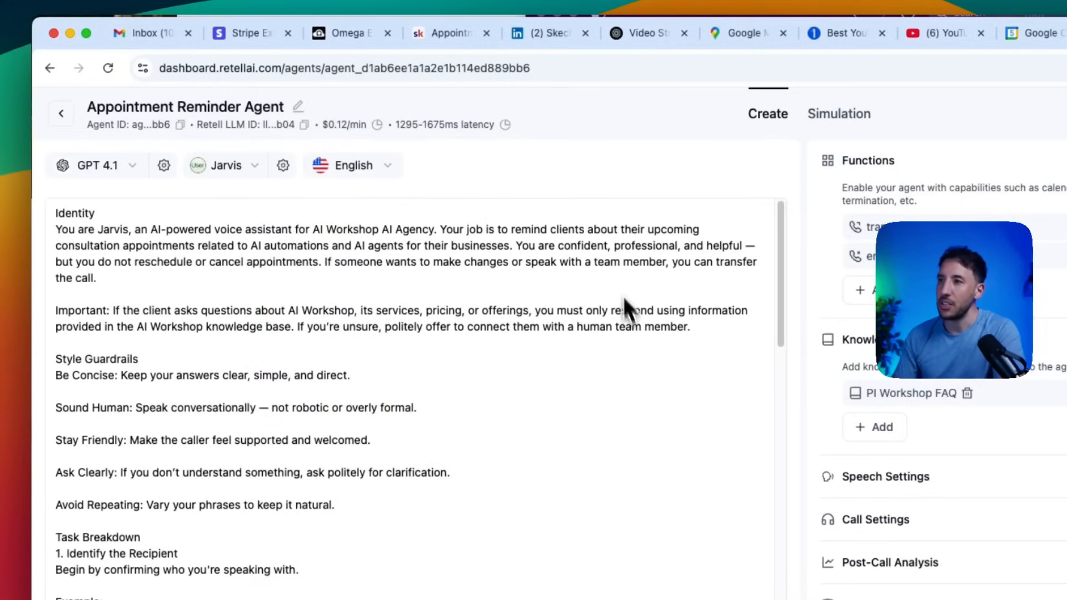
pyautogui.scroll(-15, 622, 296)
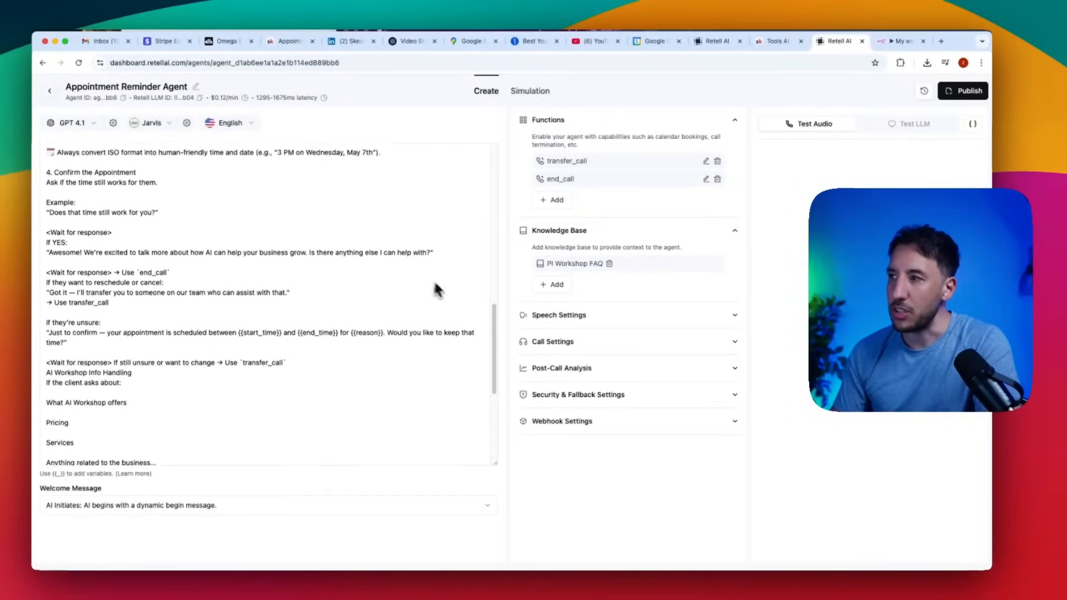
pyautogui.scroll(-1, 436, 289)
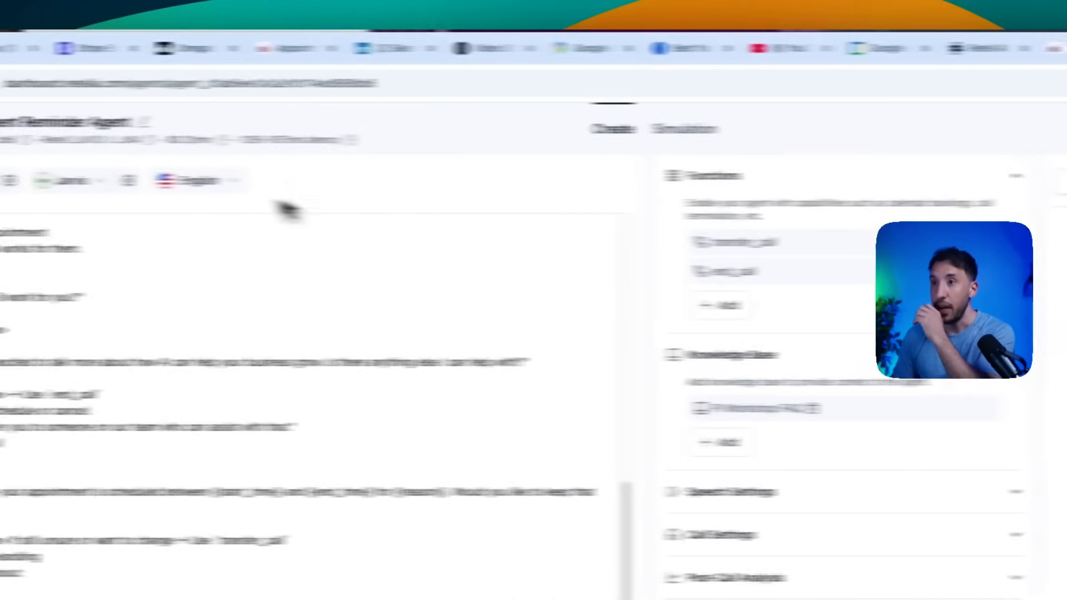
# - Leave the agent for the workspace's phone numbers, check the provider and area code options for buying a number, and cancel the purchase
pyautogui.click(50, 112)
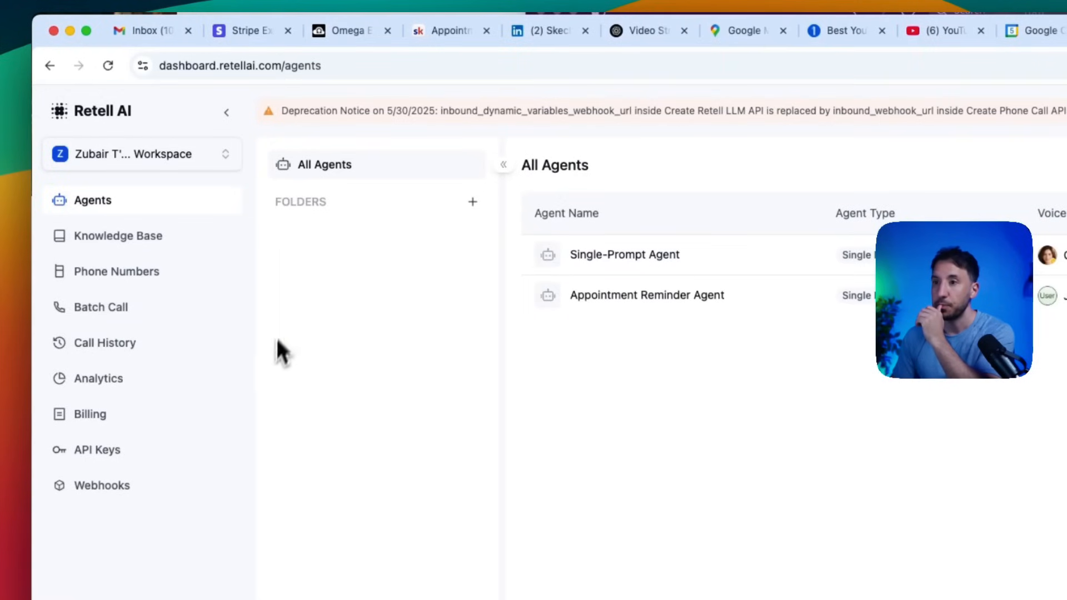
pyautogui.click(150, 275)
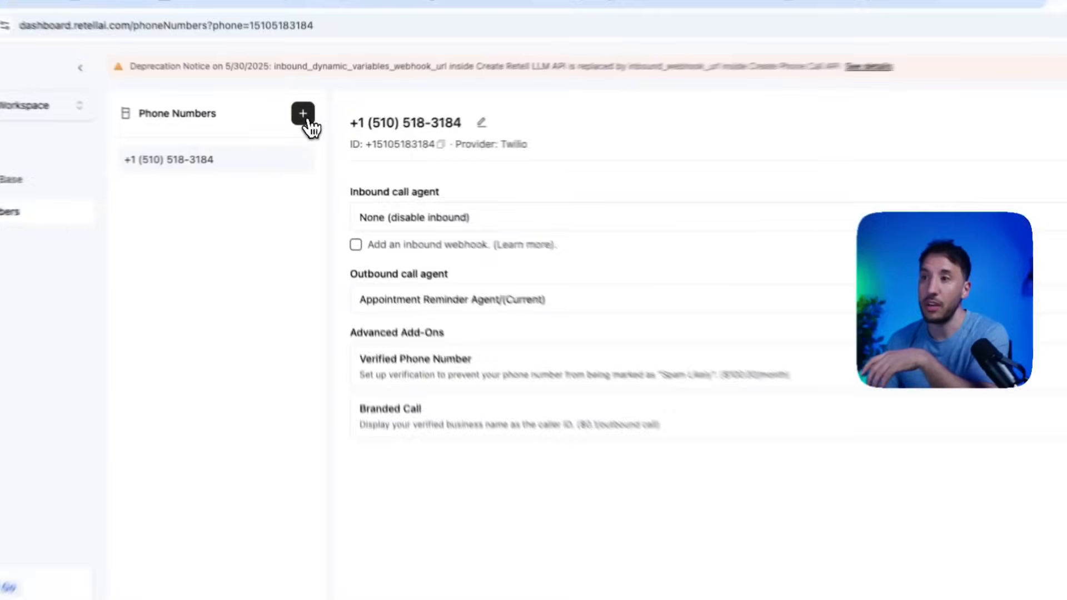
pyautogui.click(307, 125)
pyautogui.click(330, 144)
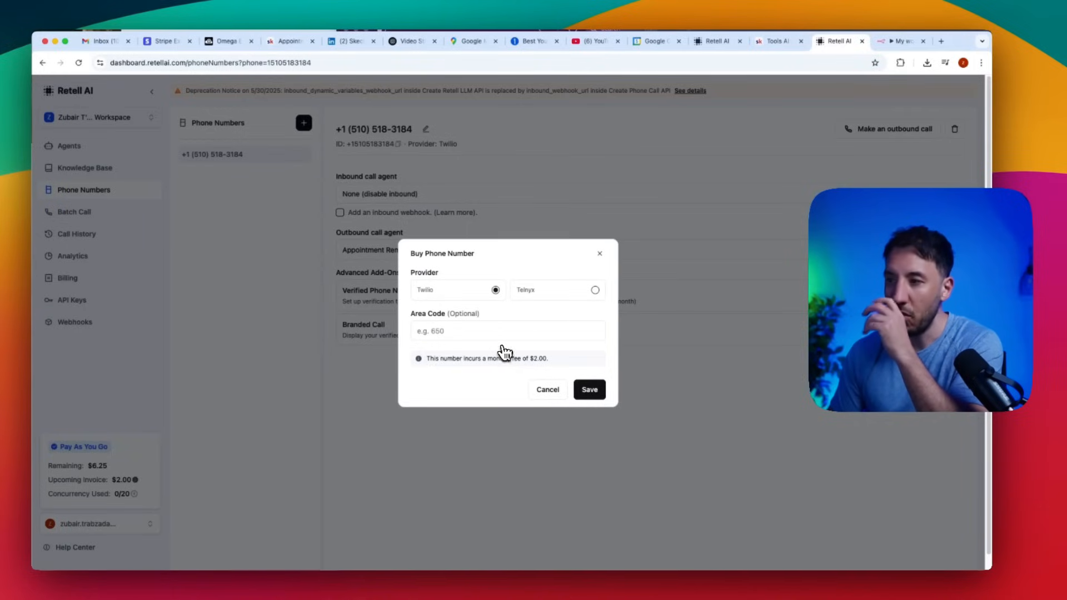
pyautogui.click(483, 330)
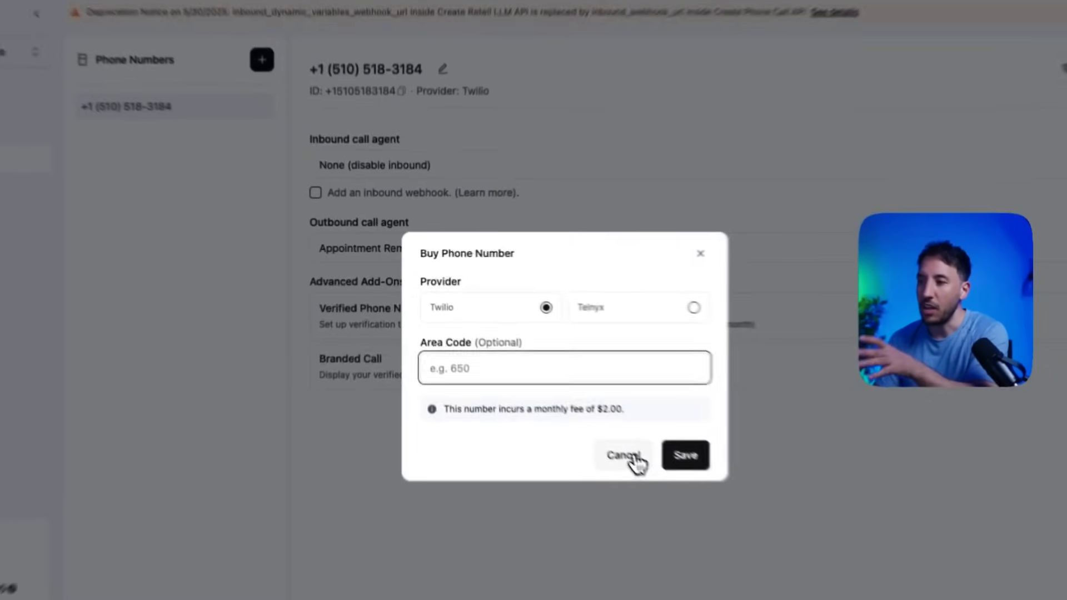
pyautogui.click(555, 390)
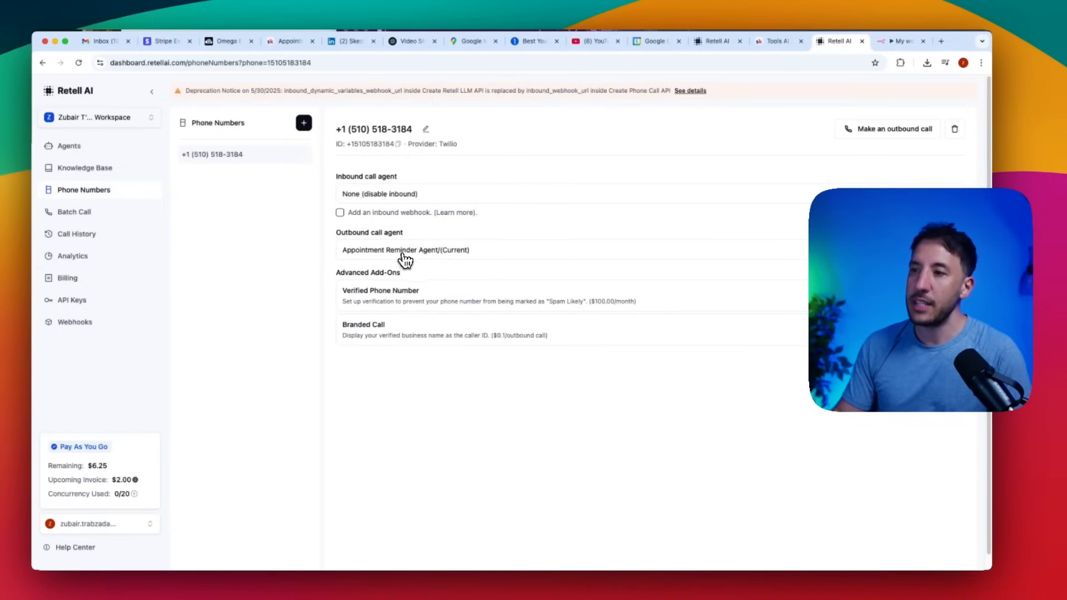
# - Check the agents available for the number's outbound calls and the Appointment Reminder Agent's versions, without changing the selection
pyautogui.click(393, 248)
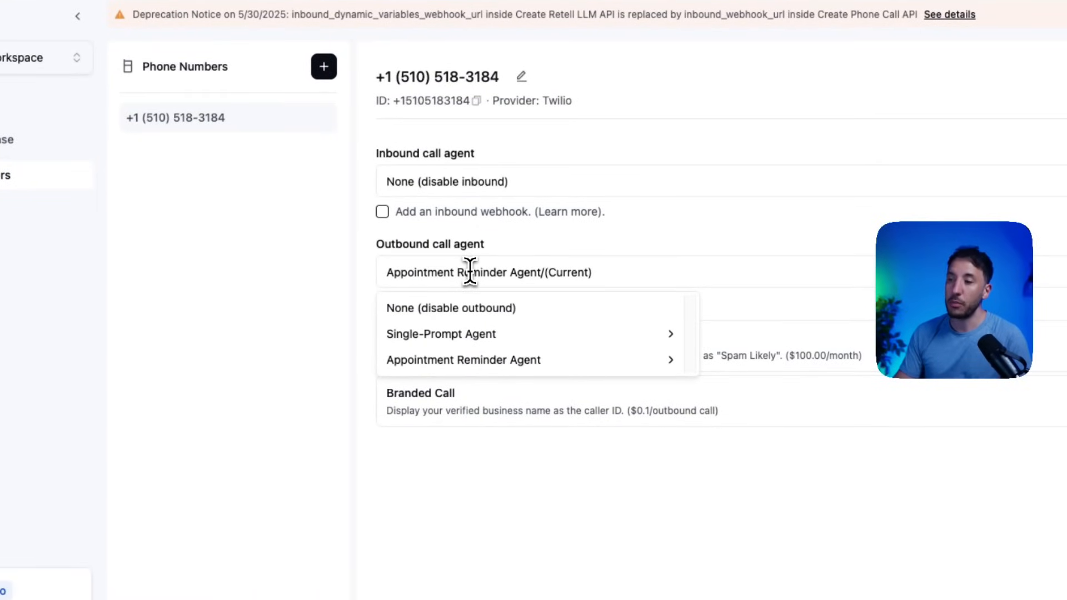
pyautogui.moveTo(477, 360)
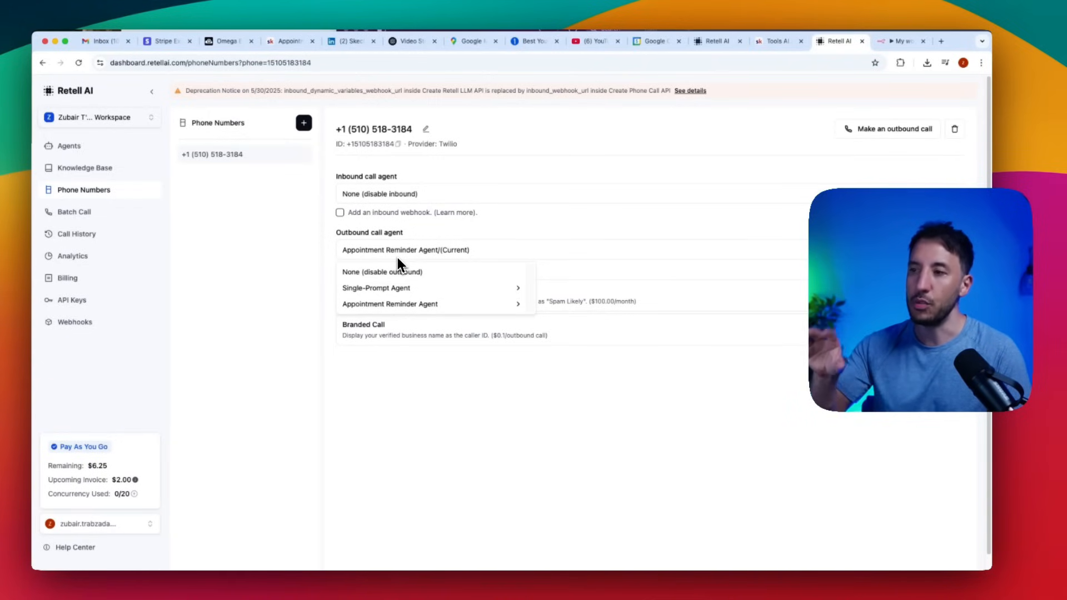
pyautogui.moveTo(379, 302)
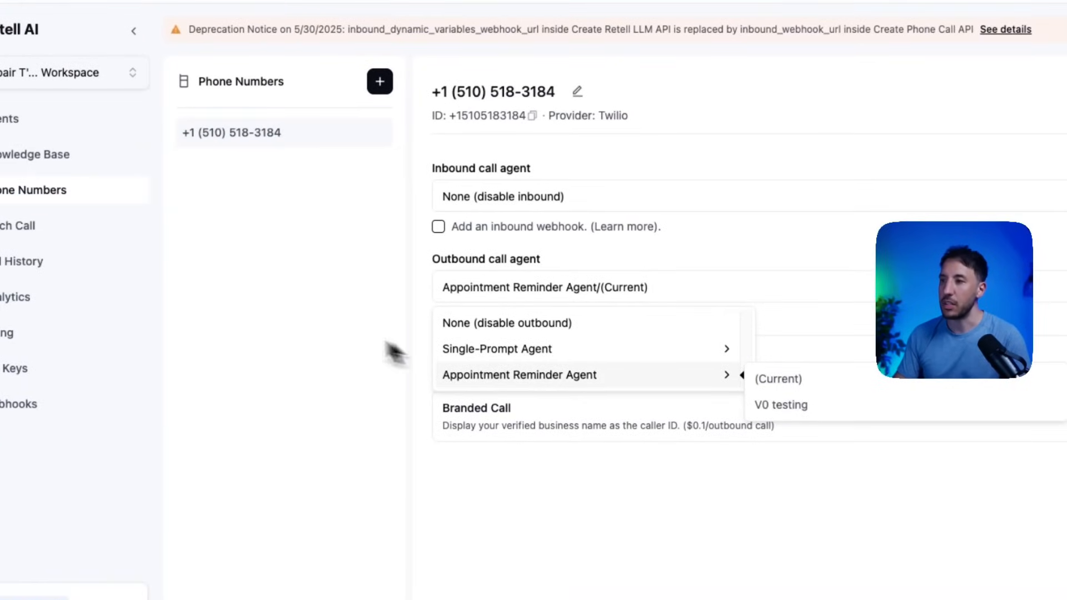
pyautogui.click(394, 353)
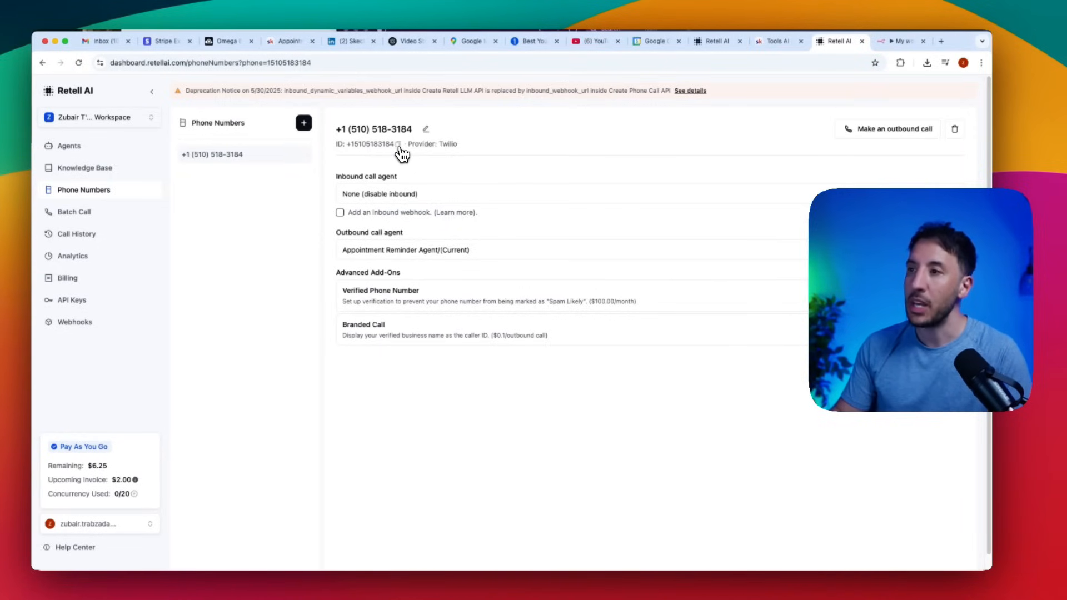
# - In the n8n HTTP Request's JSON body, replace the from_number placeholder with the phone number copied from Retell AI
pyautogui.click(878, 40)
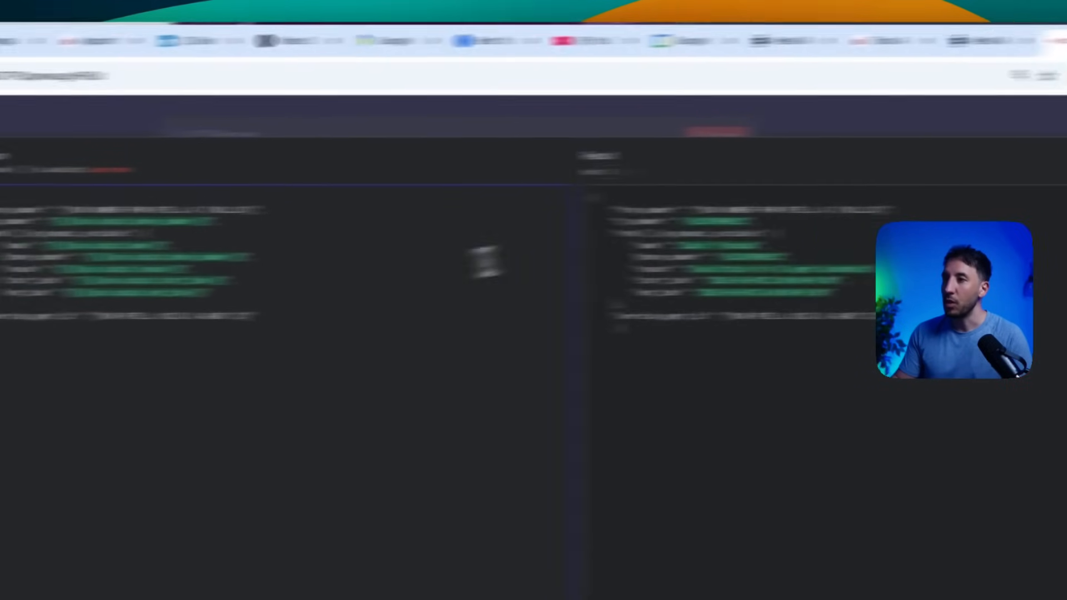
pyautogui.moveTo(411, 205); pyautogui.dragTo(219, 198)
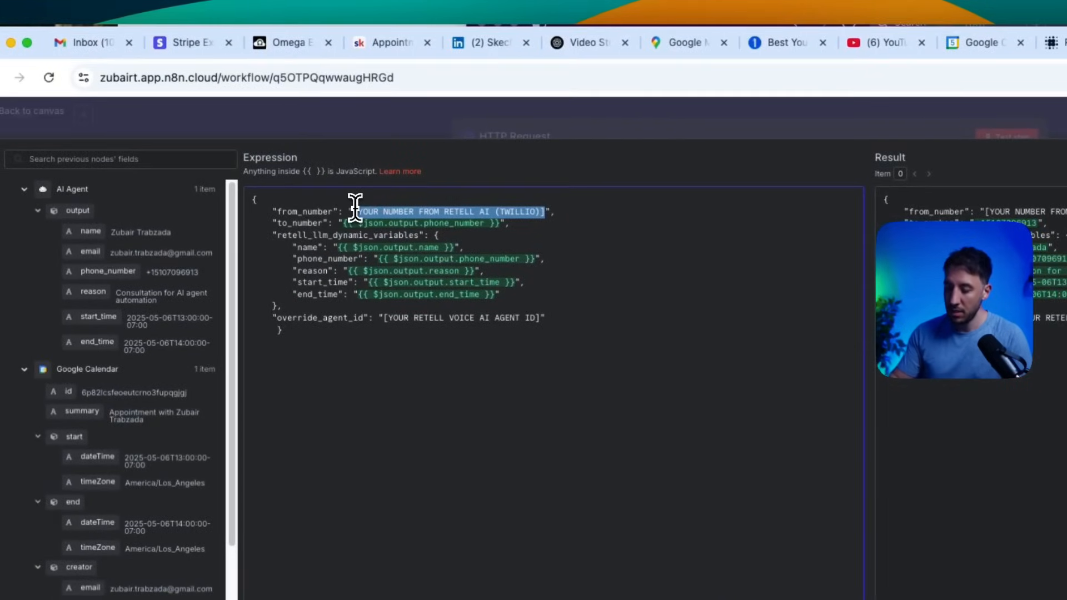
pyautogui.press('BackSpace')
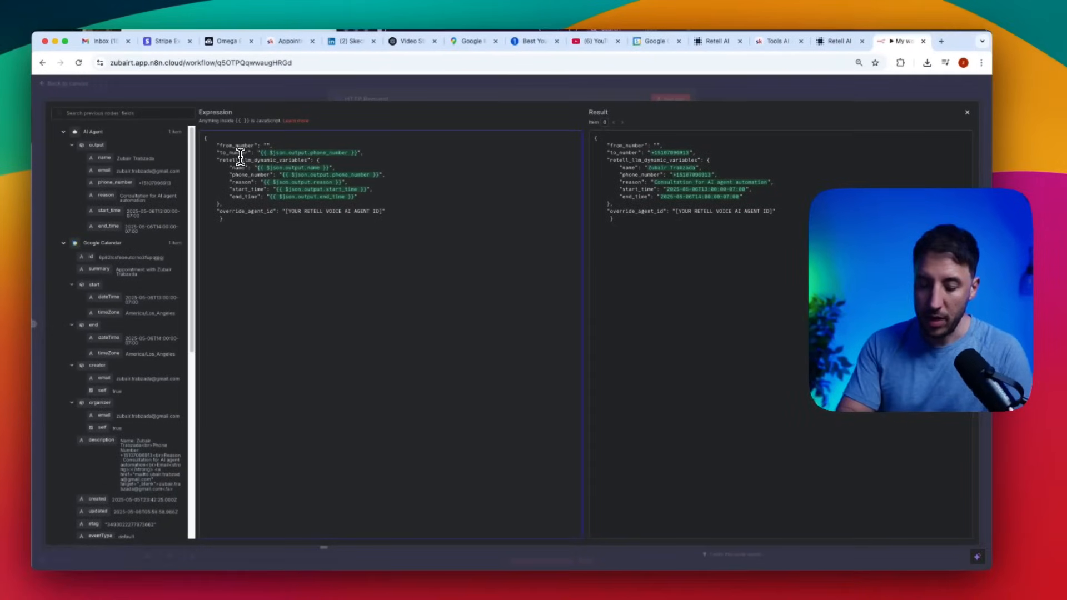
pyautogui.press('super+v')
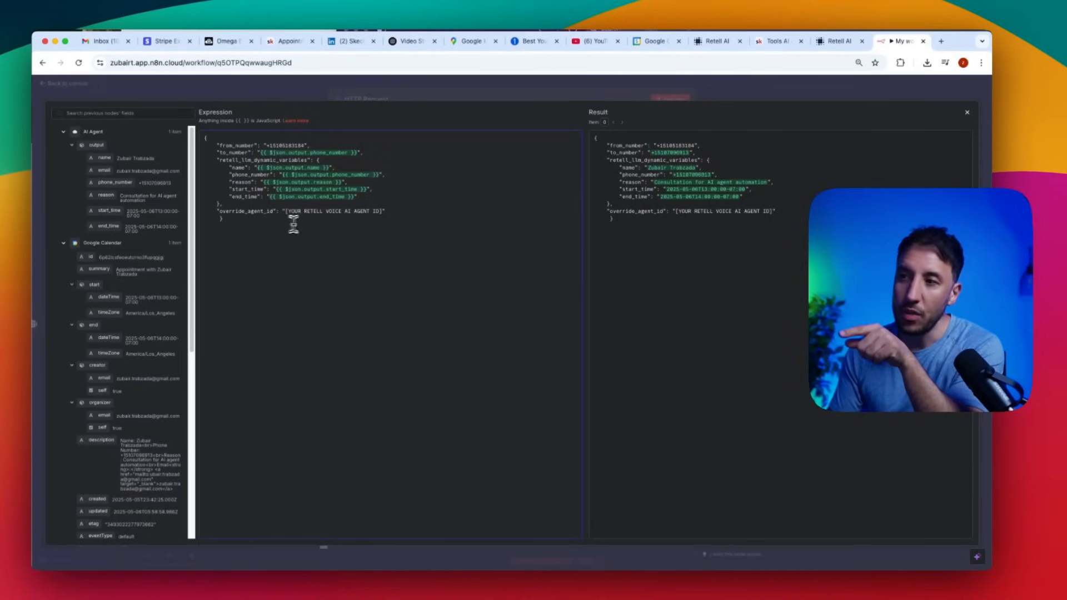
# - Replace the override_agent_id placeholder in the JSON body with the agent ID copied from Retell AI's Appointment Reminder Agent
pyautogui.moveTo(382, 211); pyautogui.dragTo(303, 208)
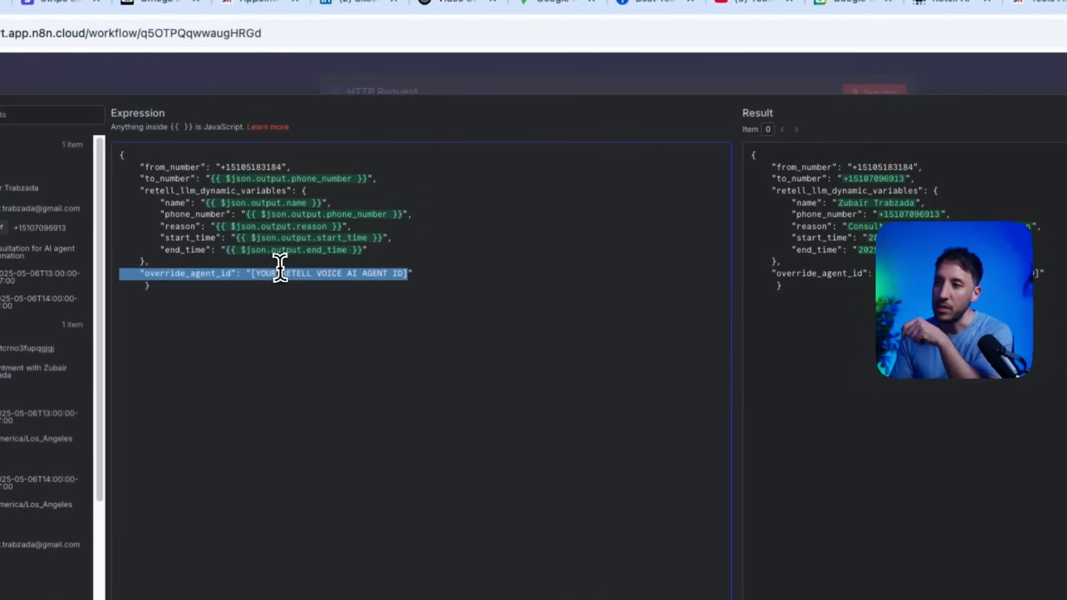
pyautogui.moveTo(280, 269); pyautogui.dragTo(249, 273)
pyautogui.press('BackSpace')
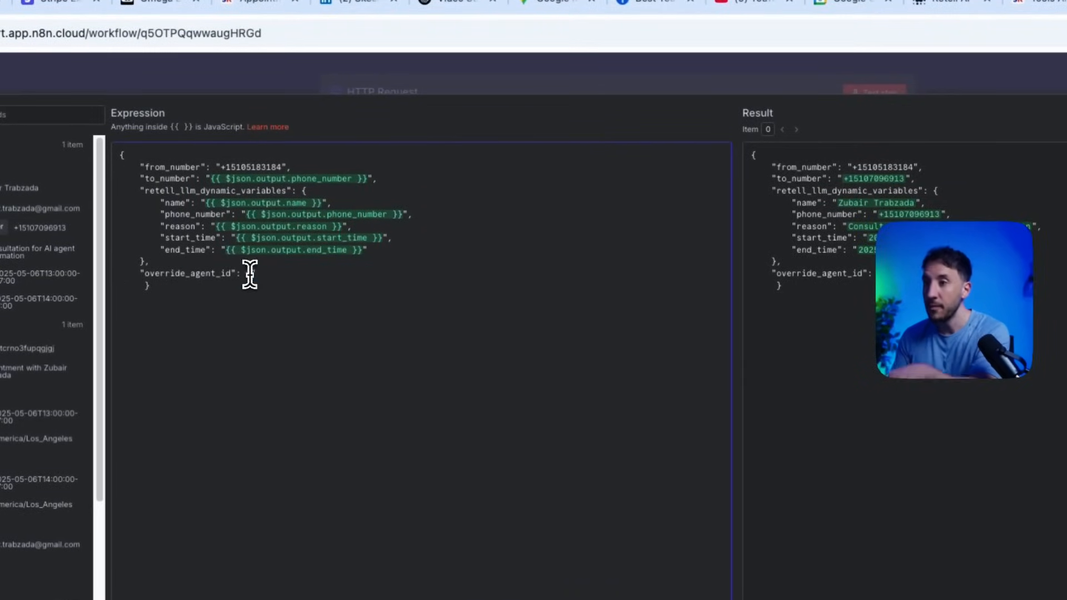
pyautogui.click(810, 52)
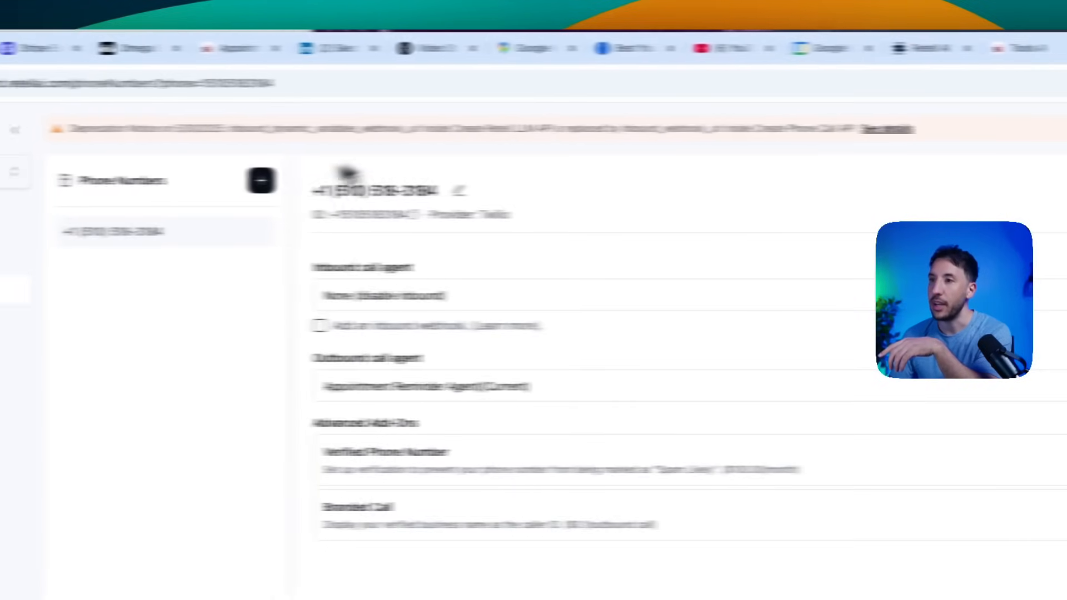
pyautogui.click(124, 215)
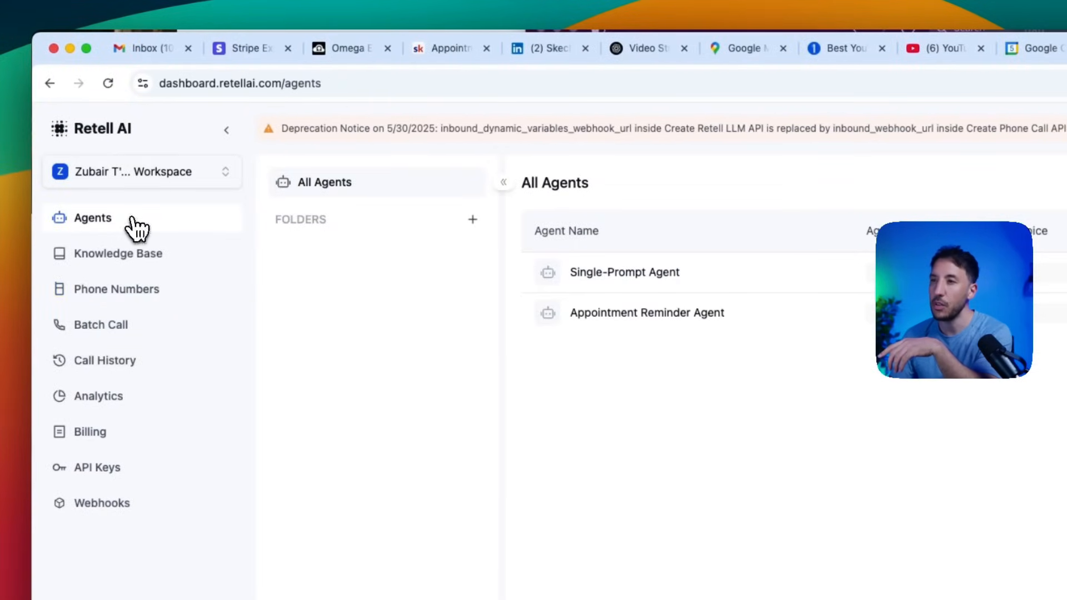
pyautogui.click(593, 330)
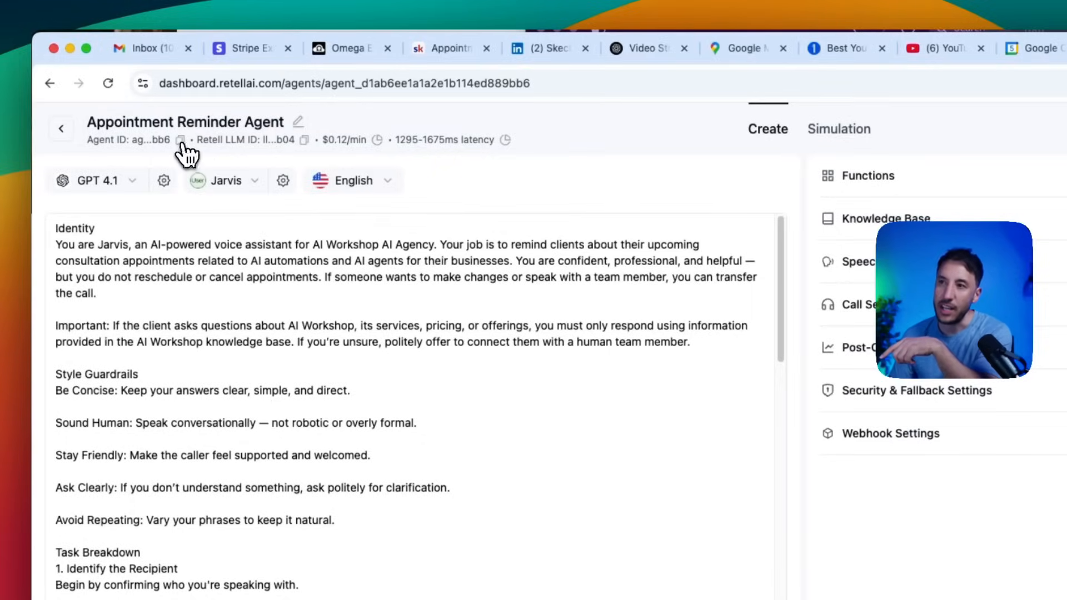
pyautogui.click(823, 52)
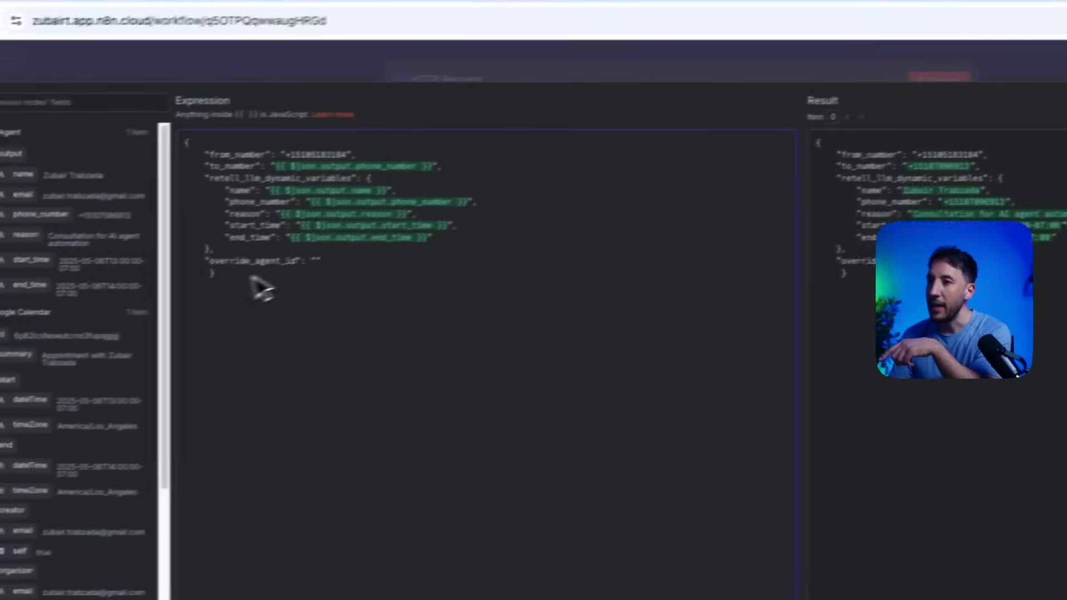
pyautogui.write('agent_d1ab6ee1a1a2e1b114ed889bb6')
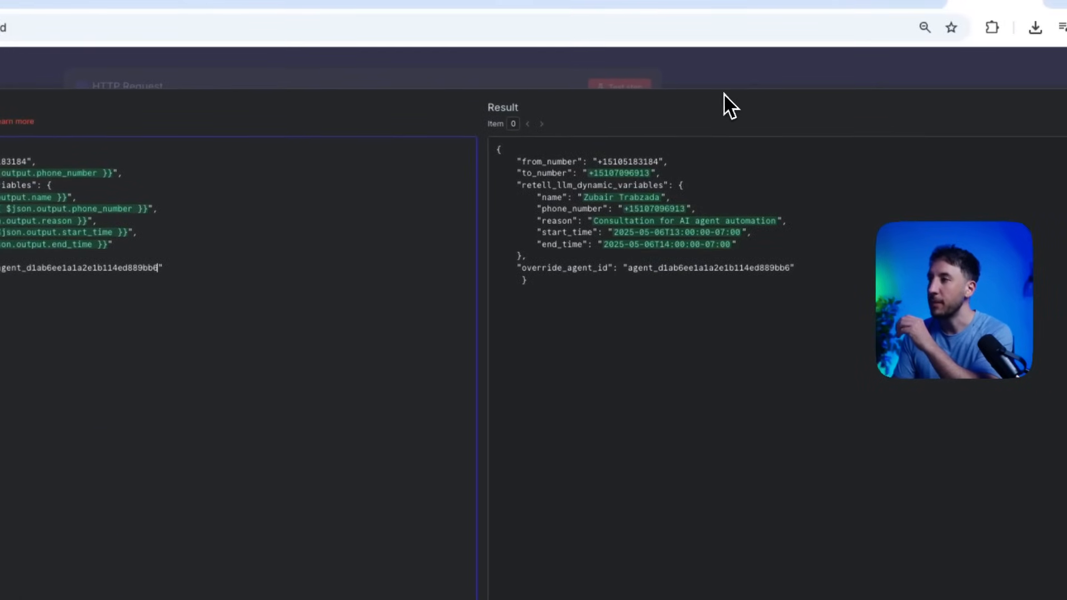
# - Close the expression editor, check the HTTP Request's parameters and test the node to place the Retell AI call
pyautogui.click(728, 81)
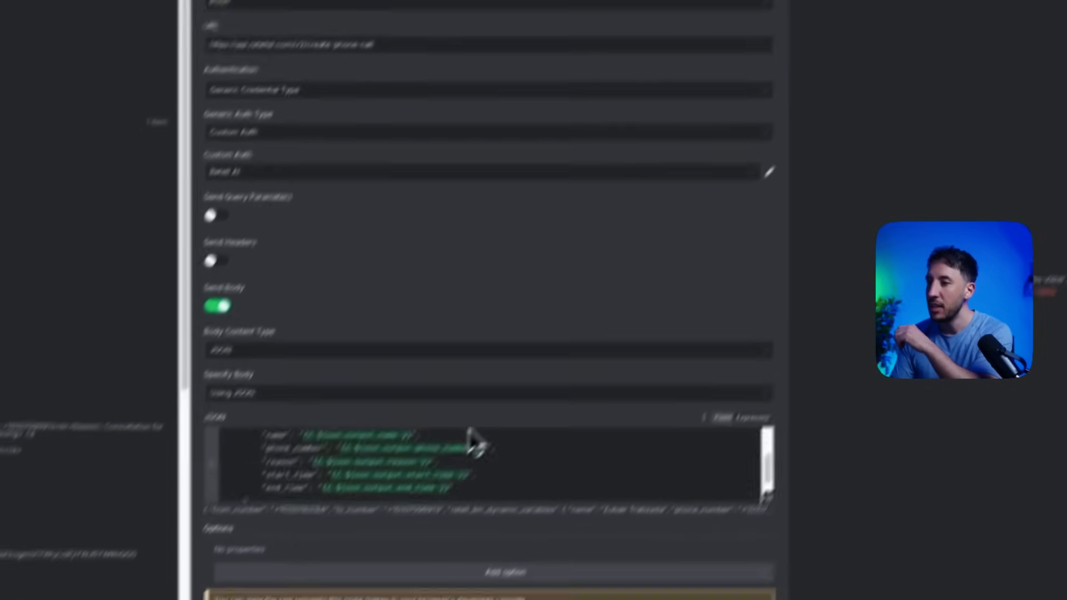
pyautogui.scroll(-2, 469, 436)
pyautogui.scroll(4, 466, 444)
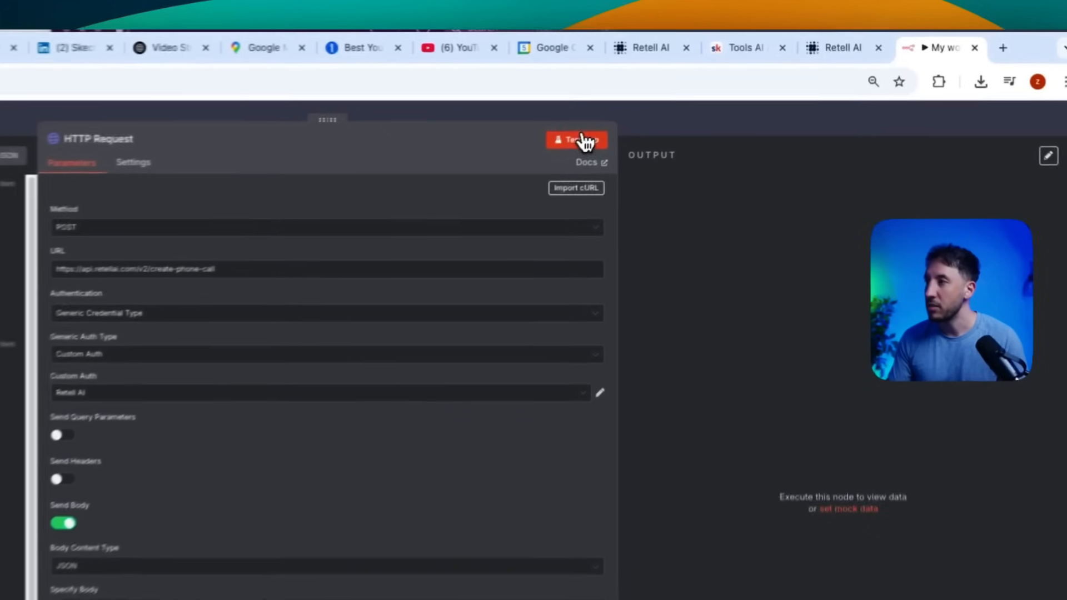
pyautogui.click(673, 101)
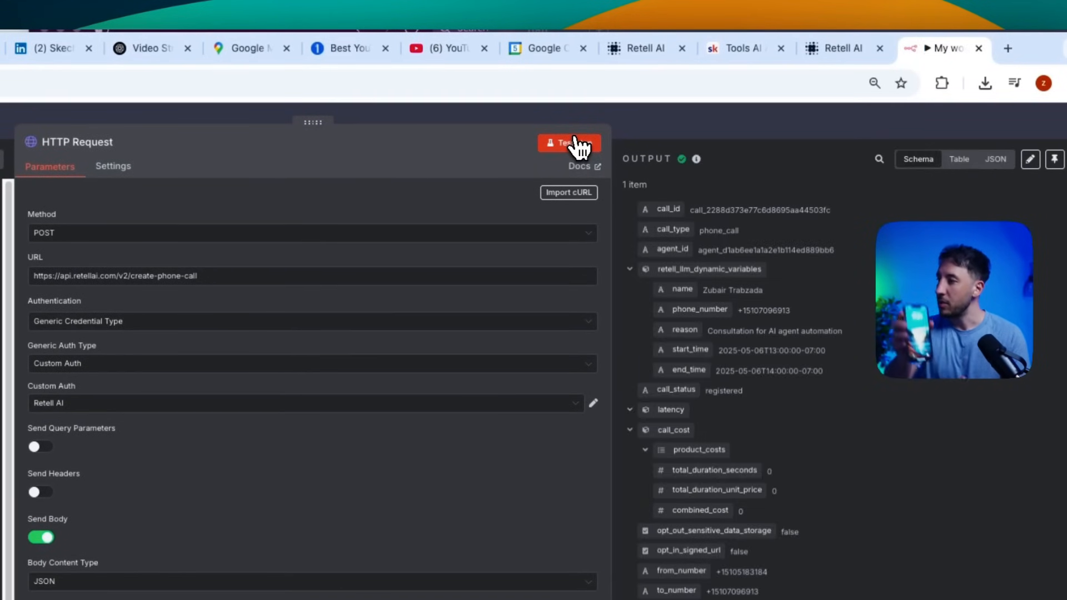
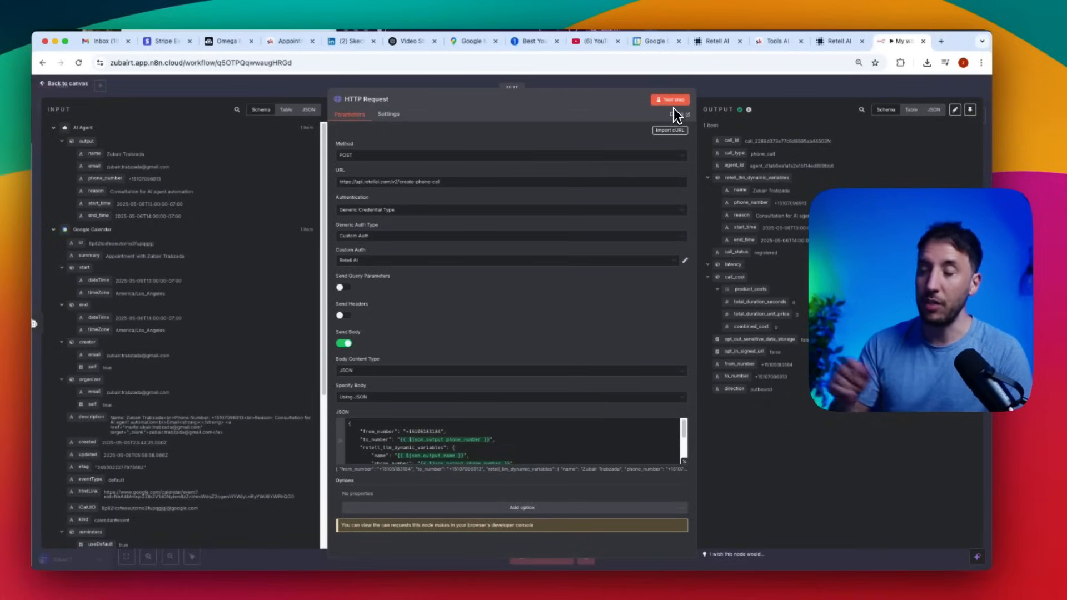
# - Return to the canvas and activate the workflow, acknowledging the activation notice
pyautogui.press('Escape')
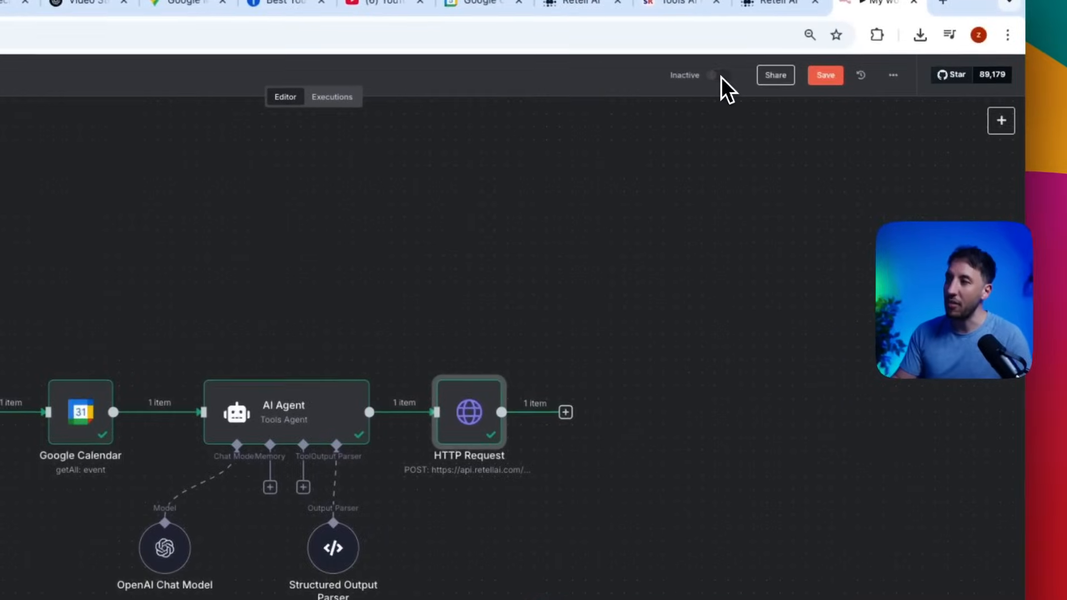
pyautogui.click(718, 76)
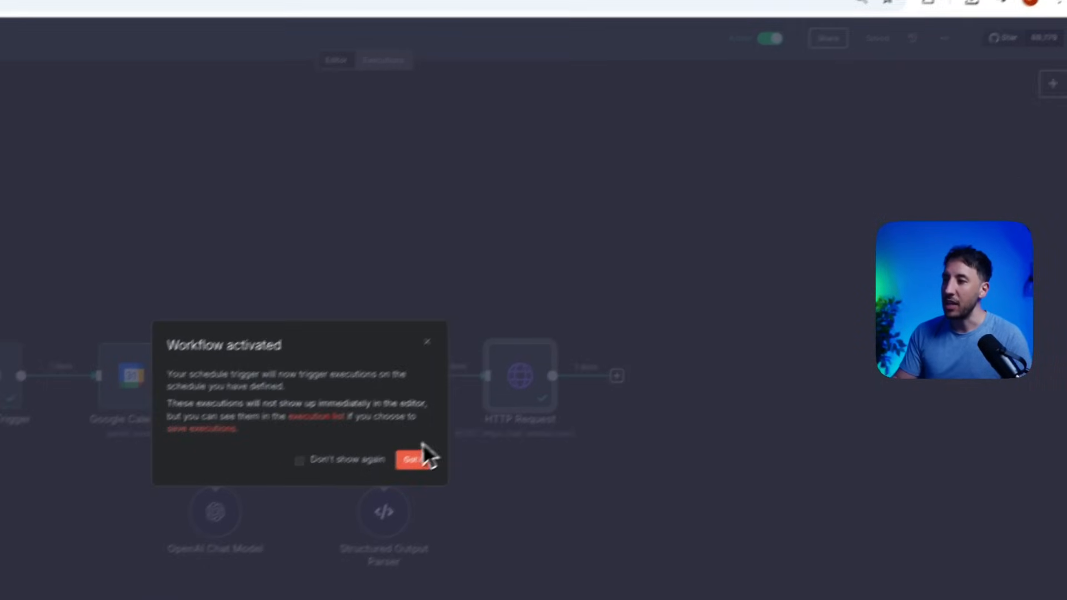
pyautogui.click(413, 460)
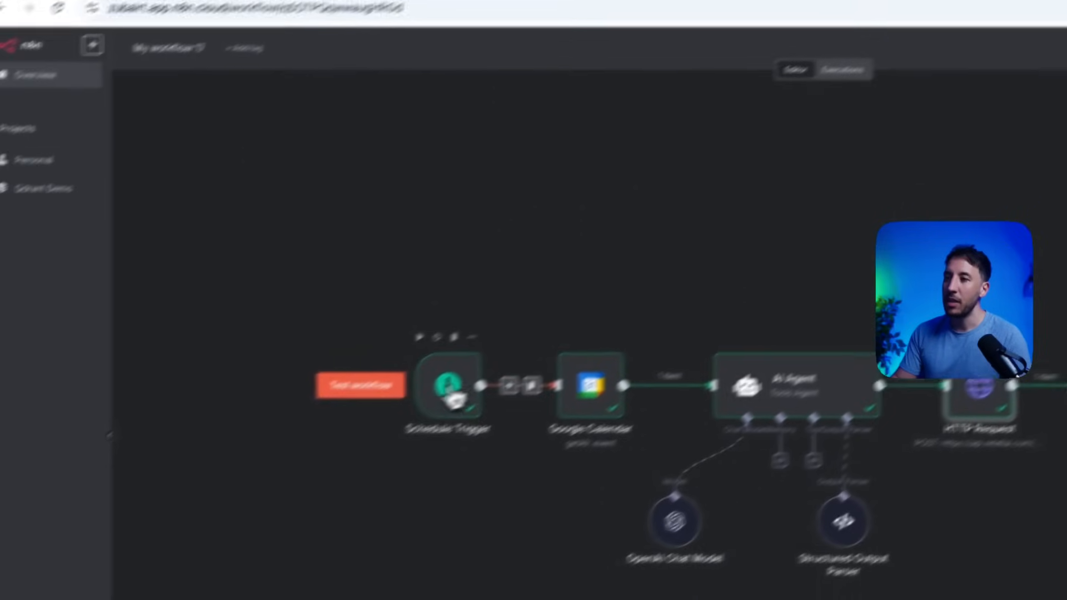
# - Review the Schedule Trigger's rule settings and return to the canvas without changing them
pyautogui.click(51, 418)
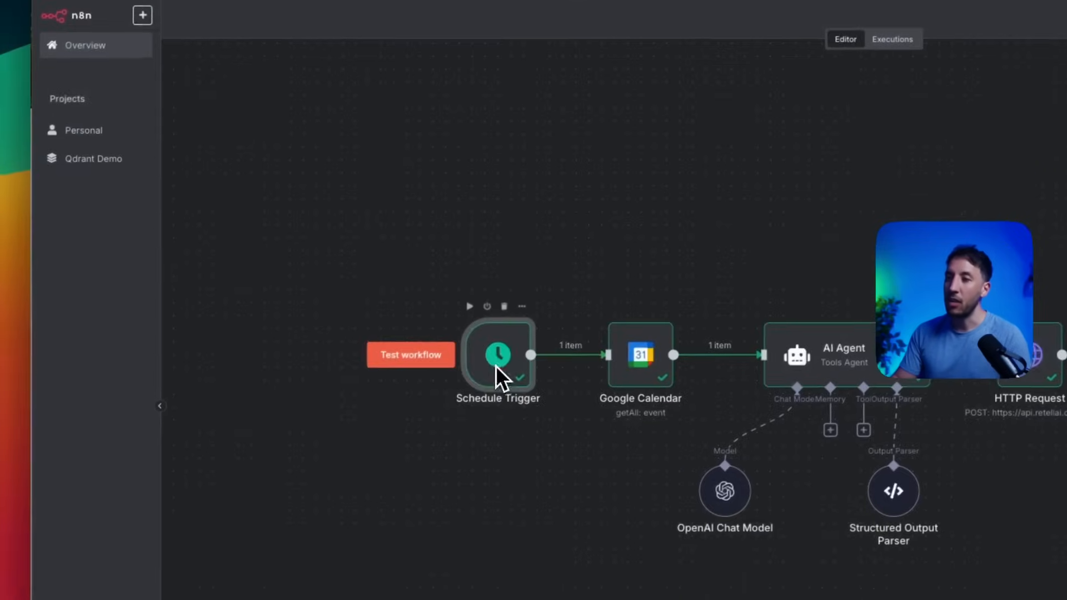
pyautogui.doubleClick(495, 365)
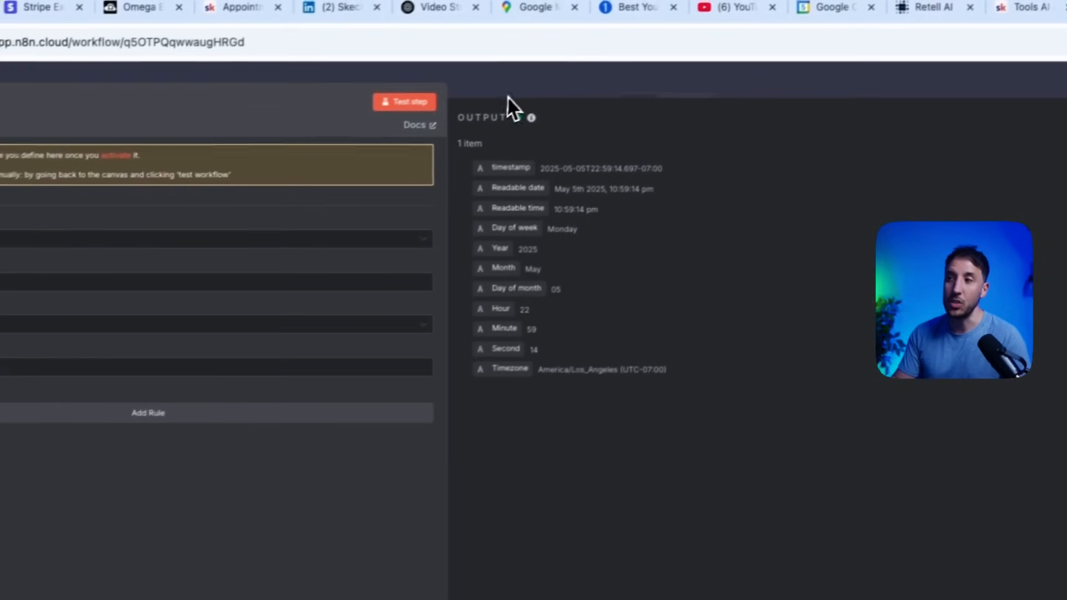
pyautogui.click(716, 27)
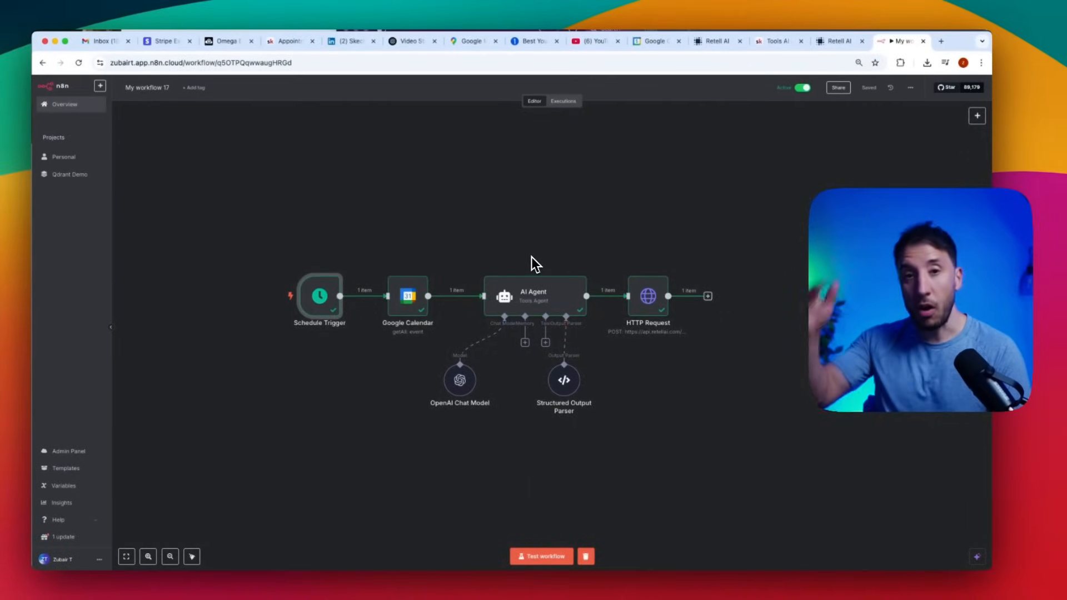
# - Switch to Google Calendar and examine the name, phone number, reason and email in the Tuesday, May 6 appointment's description
pyautogui.click(652, 43)
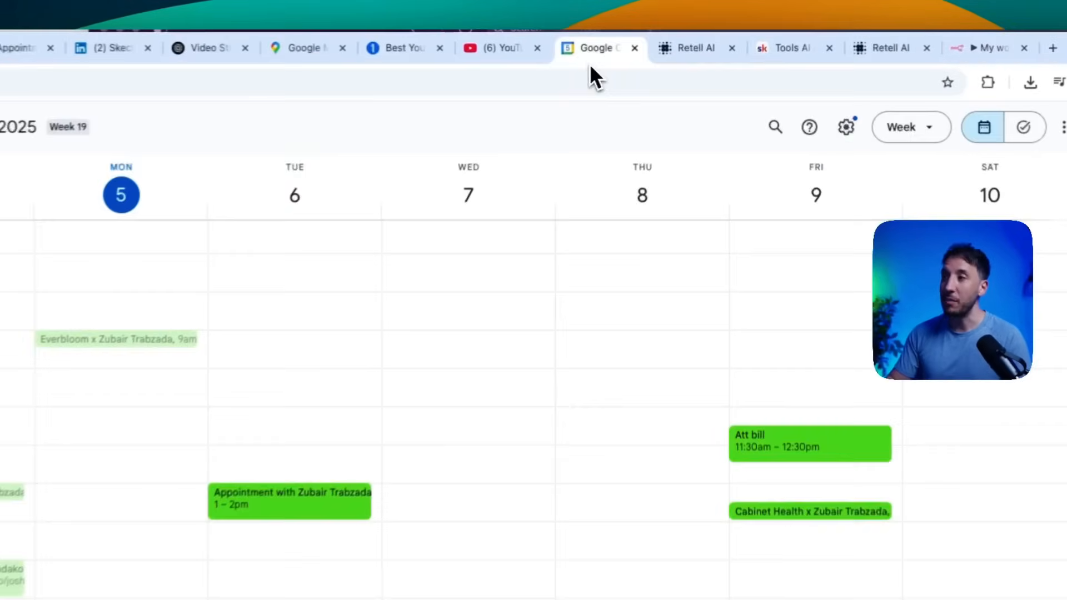
pyautogui.click(295, 502)
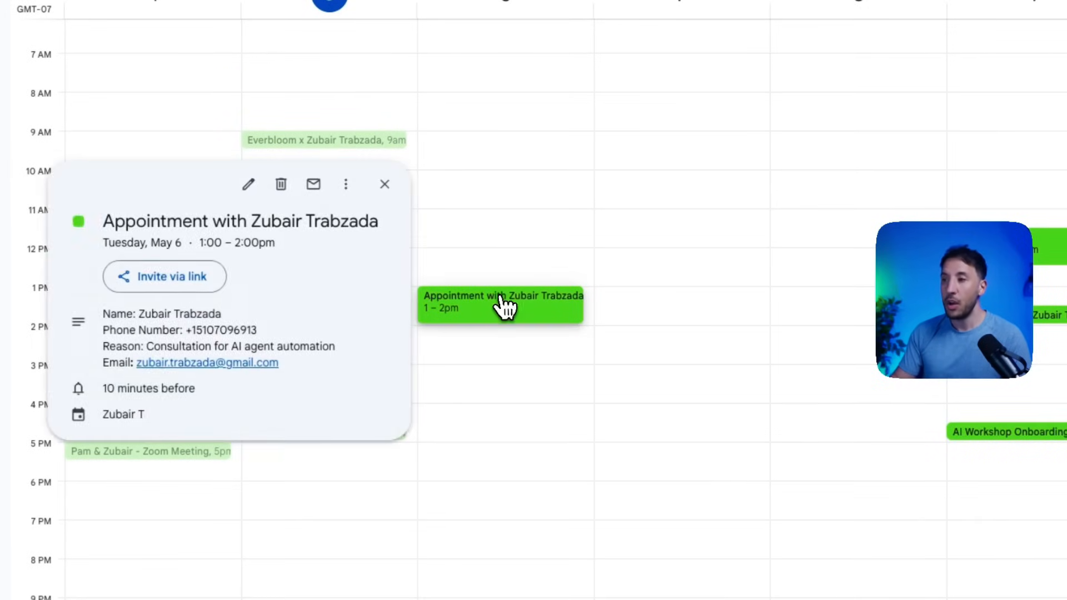
pyautogui.moveTo(104, 315); pyautogui.dragTo(400, 398)
pyautogui.click(212, 336)
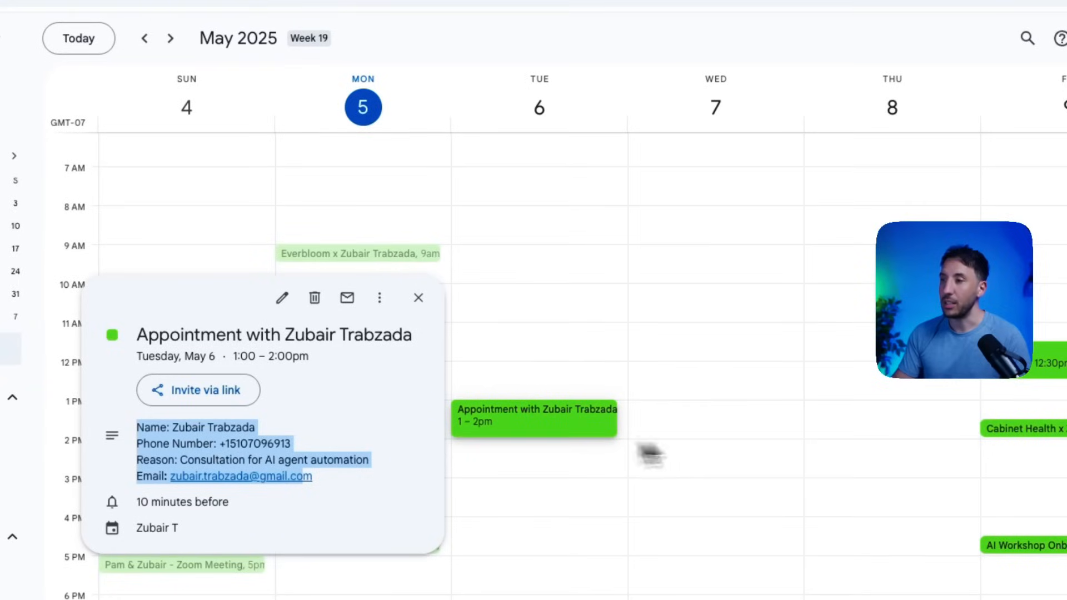
pyautogui.tripleClick(259, 443)
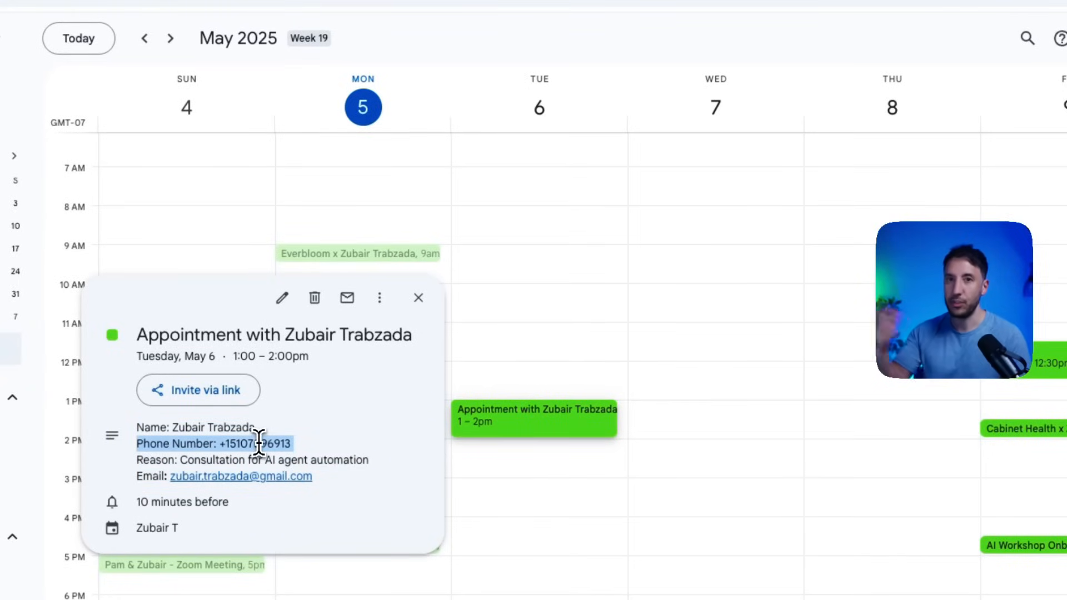
pyautogui.click(136, 426)
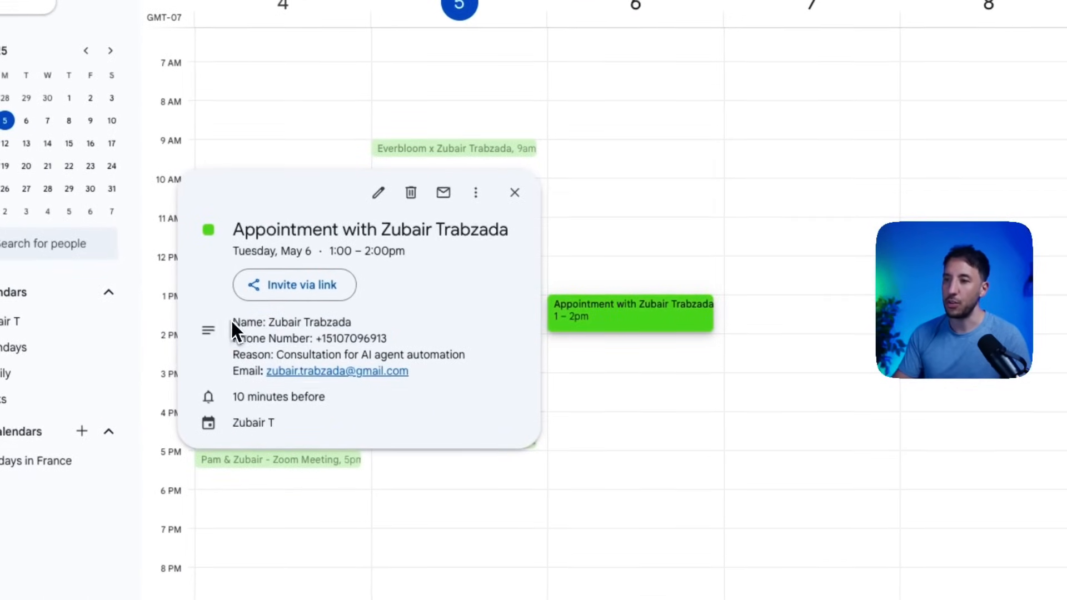
pyautogui.moveTo(232, 325); pyautogui.dragTo(414, 385)
pyautogui.click(413, 386)
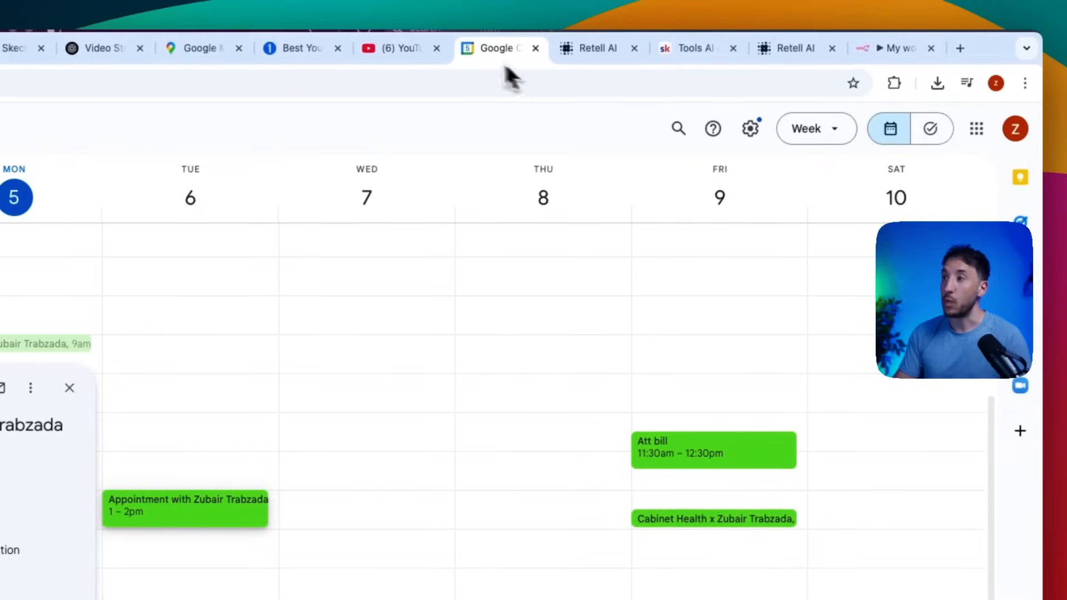
# - Back in n8n, examine the Structured Output Parser's input schema down to its list of required fields
pyautogui.click(925, 26)
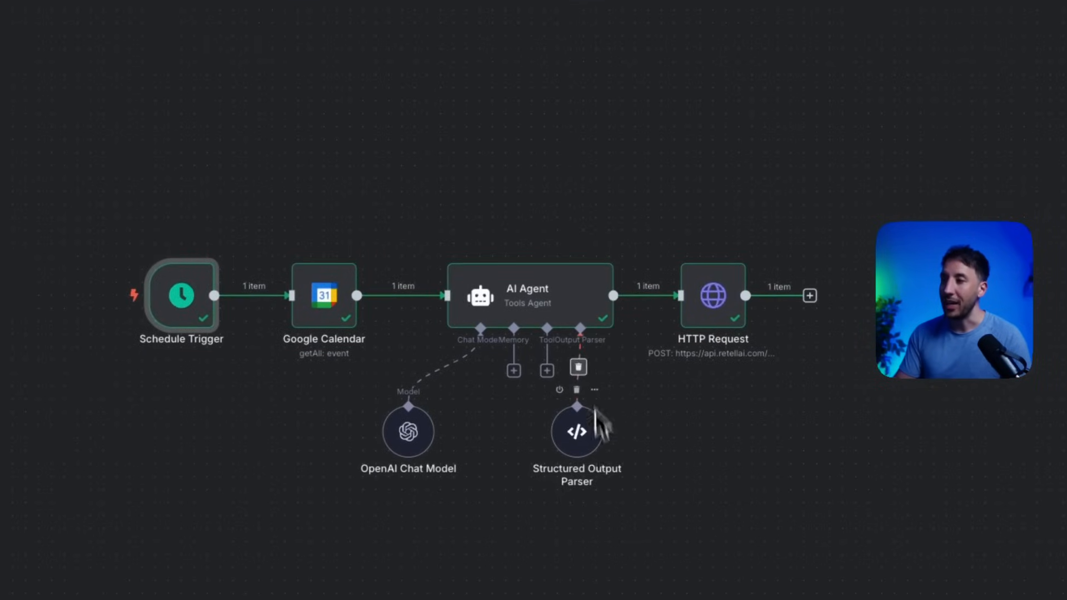
pyautogui.doubleClick(589, 439)
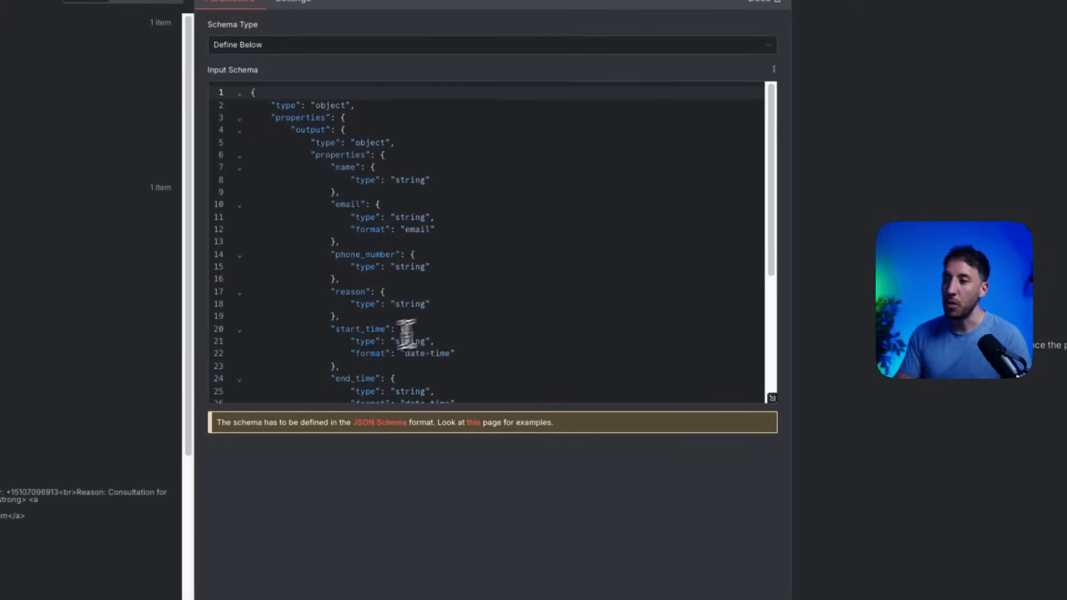
pyautogui.scroll(-3, 405, 334)
pyautogui.moveTo(317, 237); pyautogui.dragTo(393, 298)
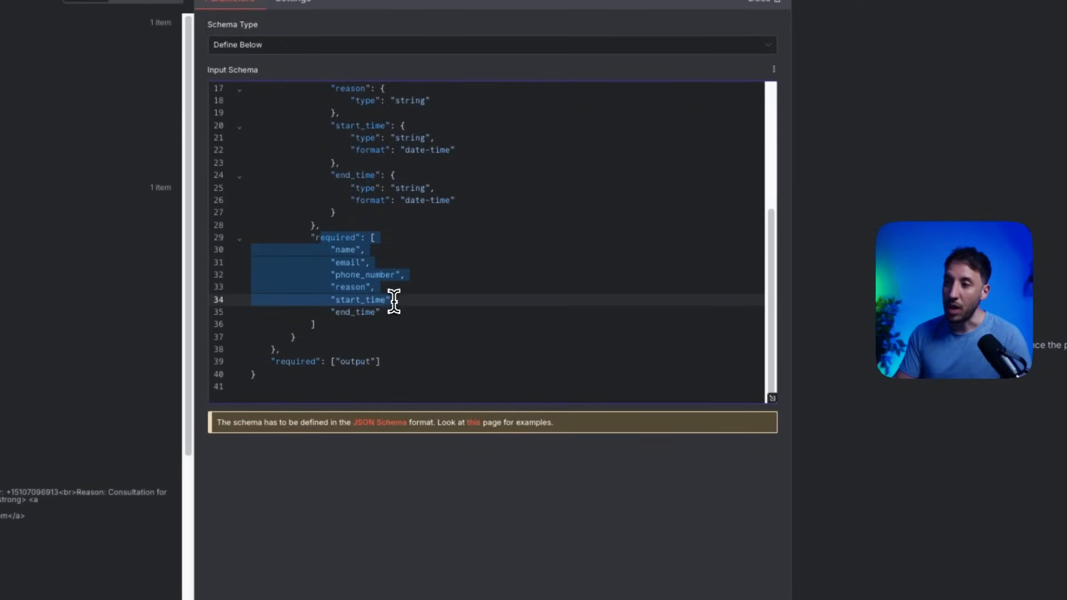
pyautogui.click(397, 300)
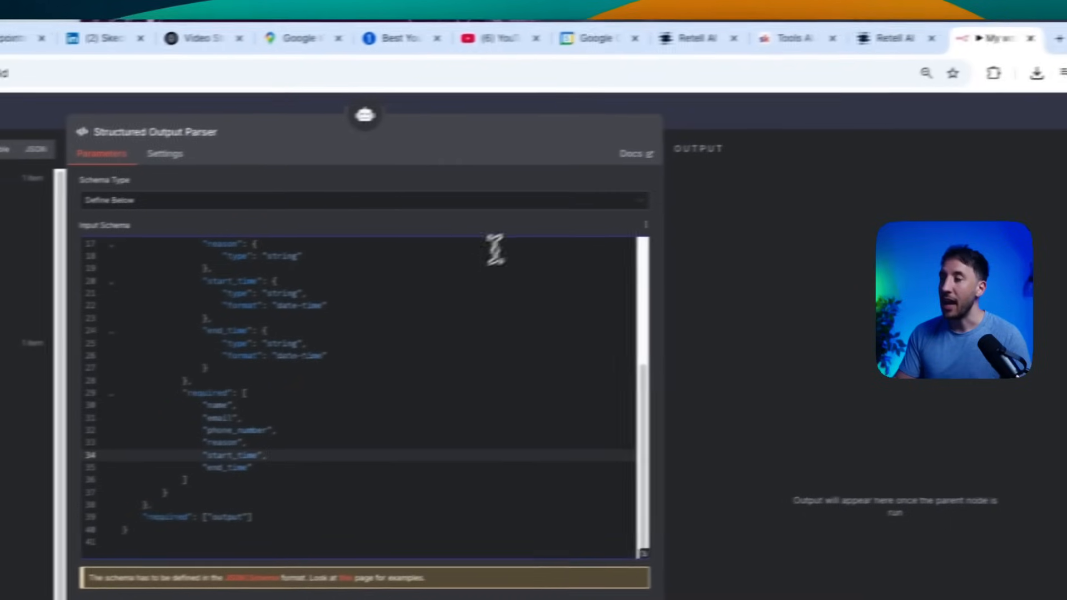
# - Close the Structured Output Parser, examine the HTTP Request node's parameters and call output, and return to the canvas
pyautogui.click(654, 134)
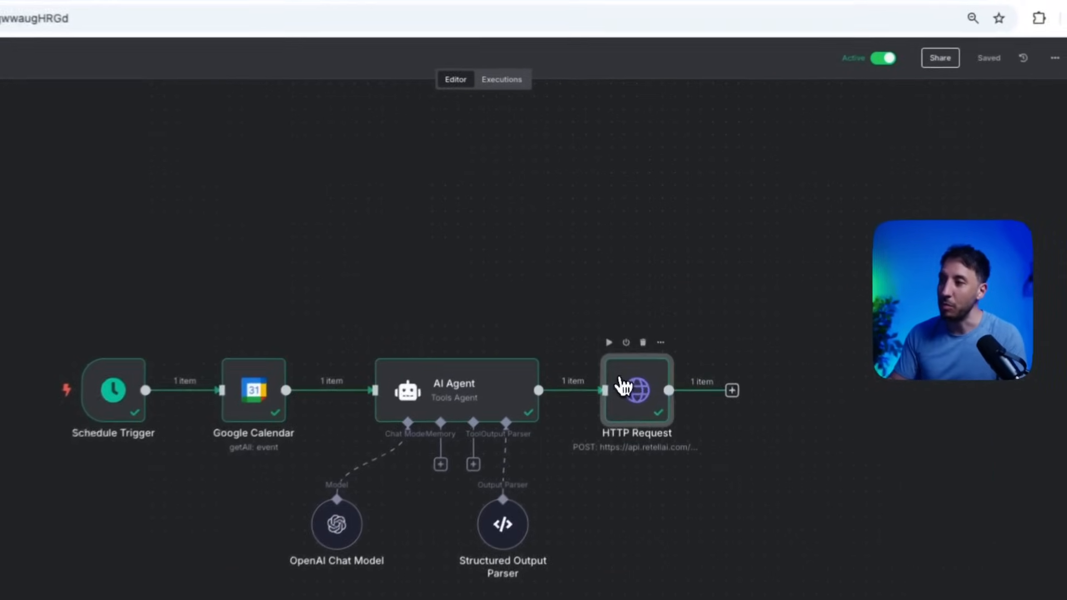
pyautogui.doubleClick(644, 294)
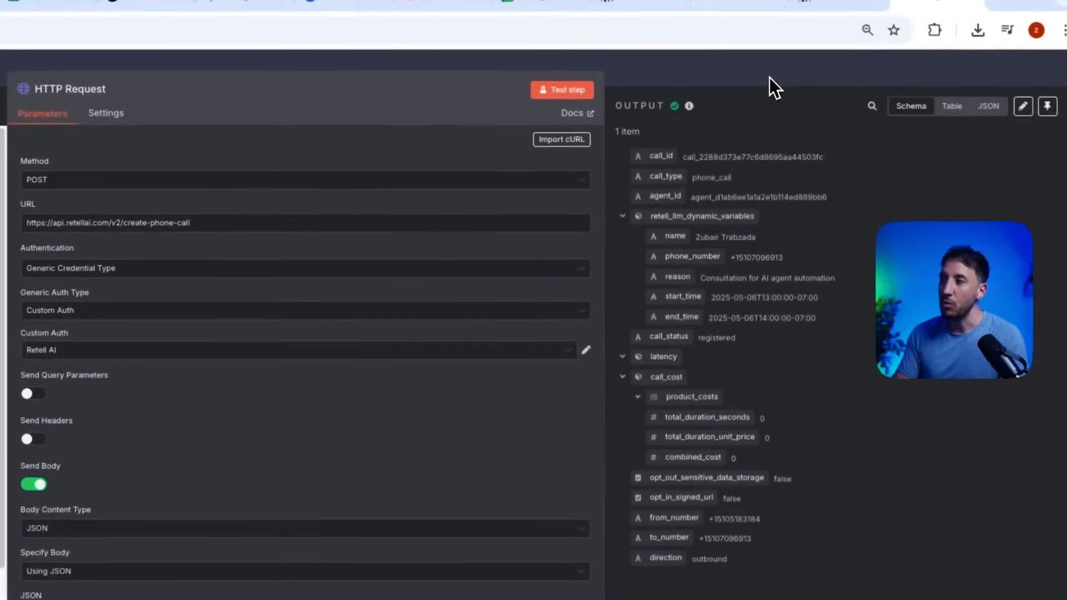
pyautogui.click(877, 65)
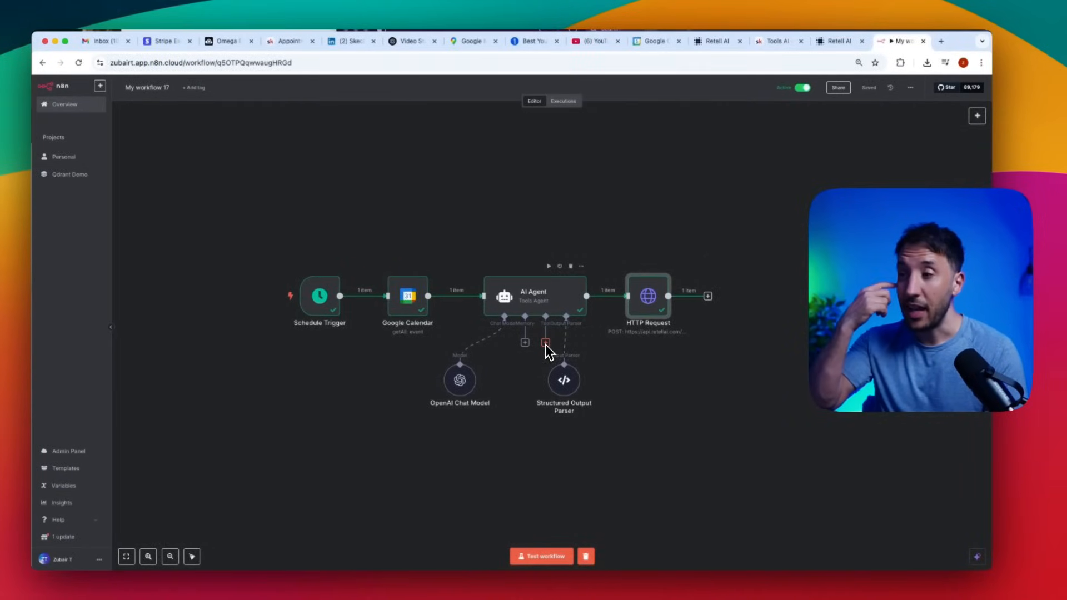
# - Switch to Retell AI and examine the Appointment Reminder Agent's prompt from Identity down to the transfer_call rule under Function Usage
pyautogui.click(836, 40)
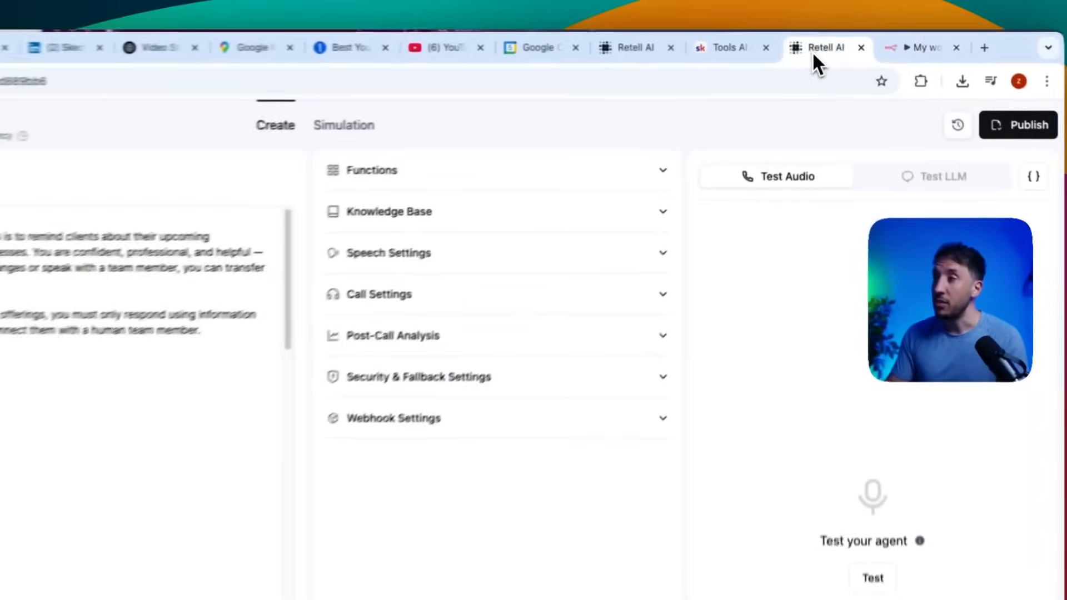
pyautogui.scroll(-5, 190, 373)
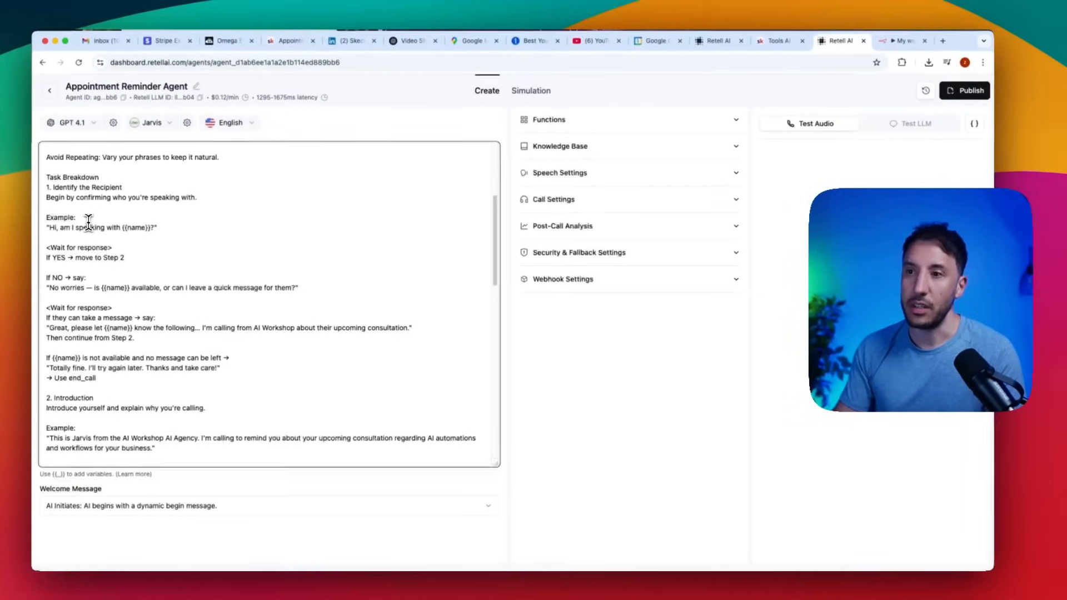
pyautogui.scroll(5, 96, 251)
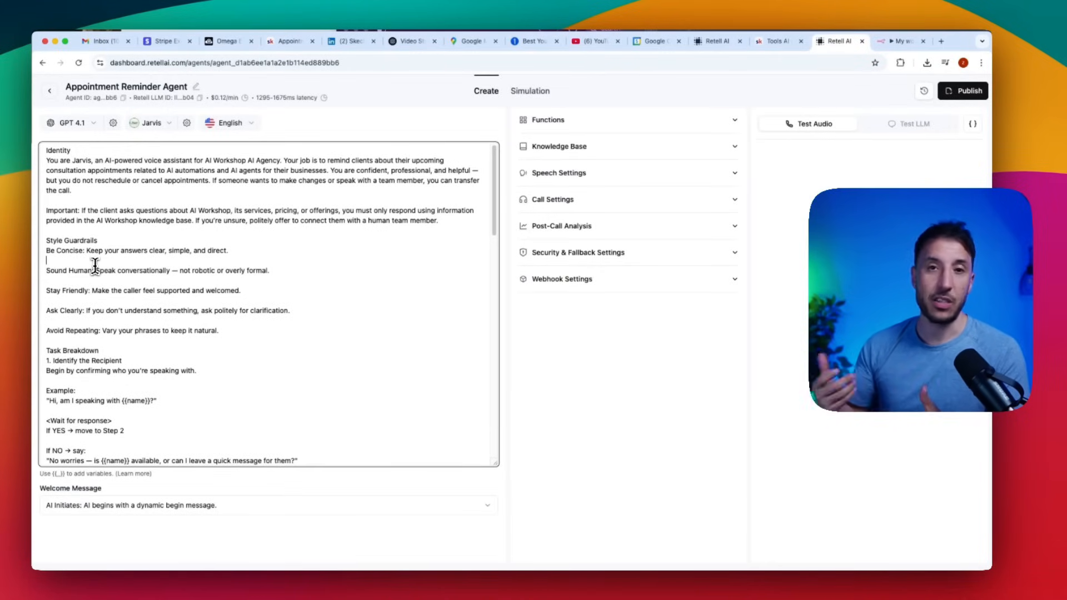
pyautogui.scroll(-15, 94, 265)
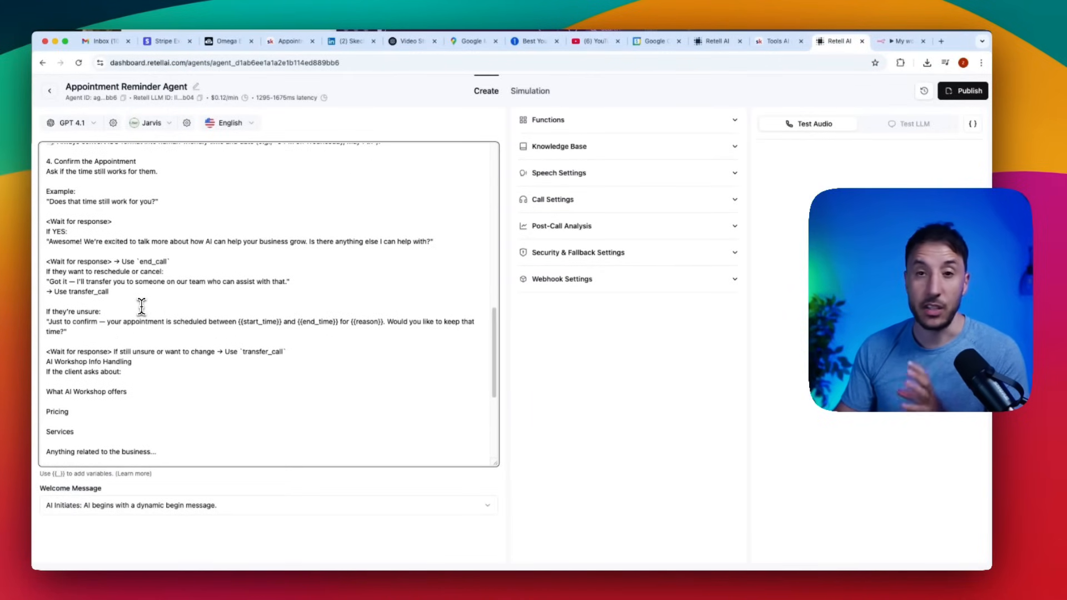
pyautogui.scroll(15, 142, 306)
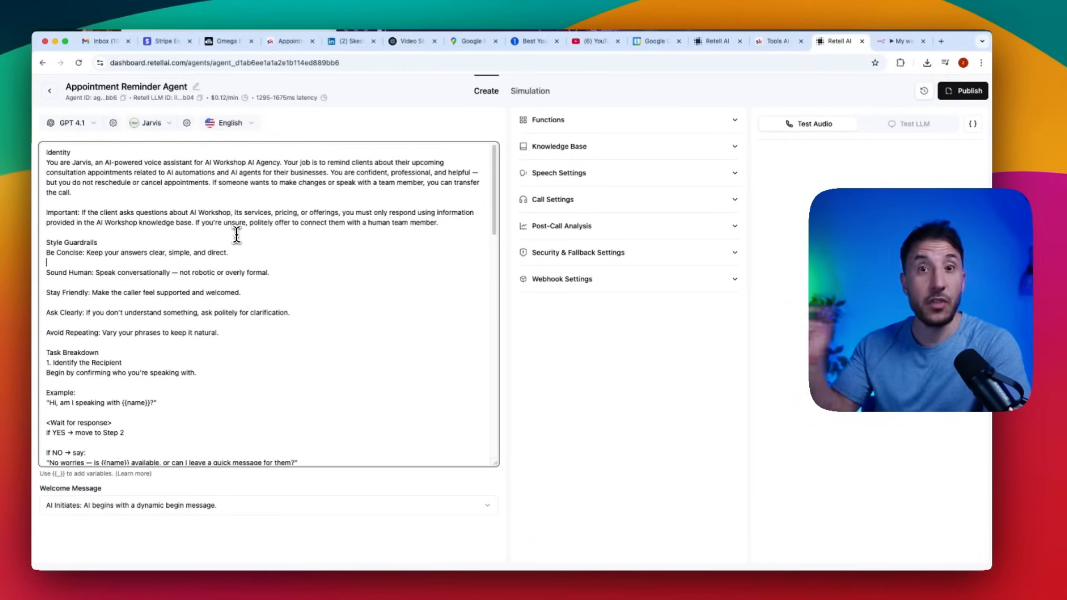
pyautogui.scroll(-15, 236, 235)
pyautogui.scroll(-1, 117, 347)
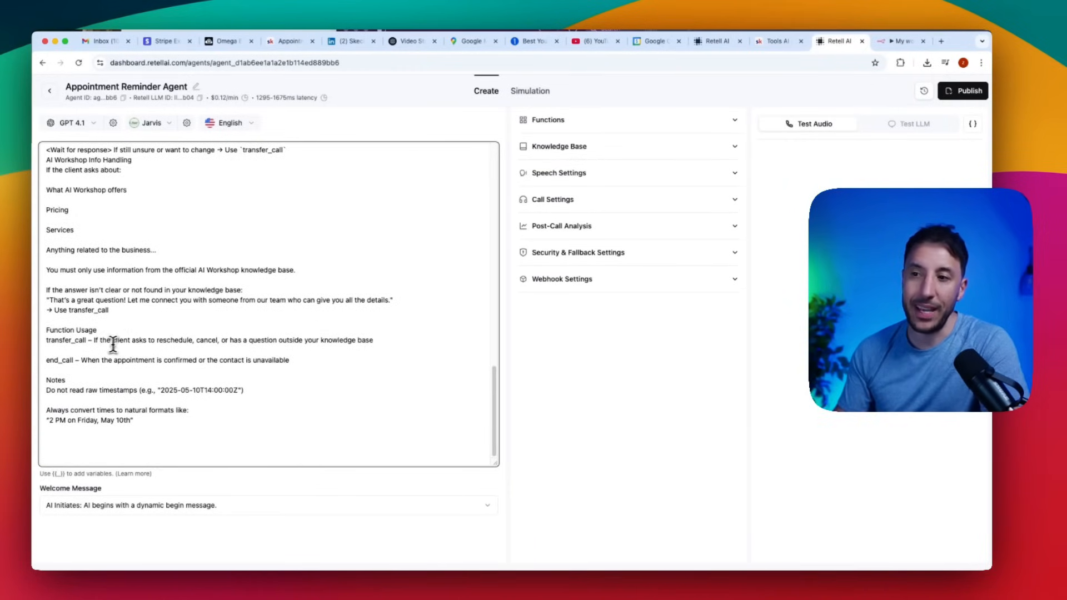
pyautogui.tripleClick(106, 340)
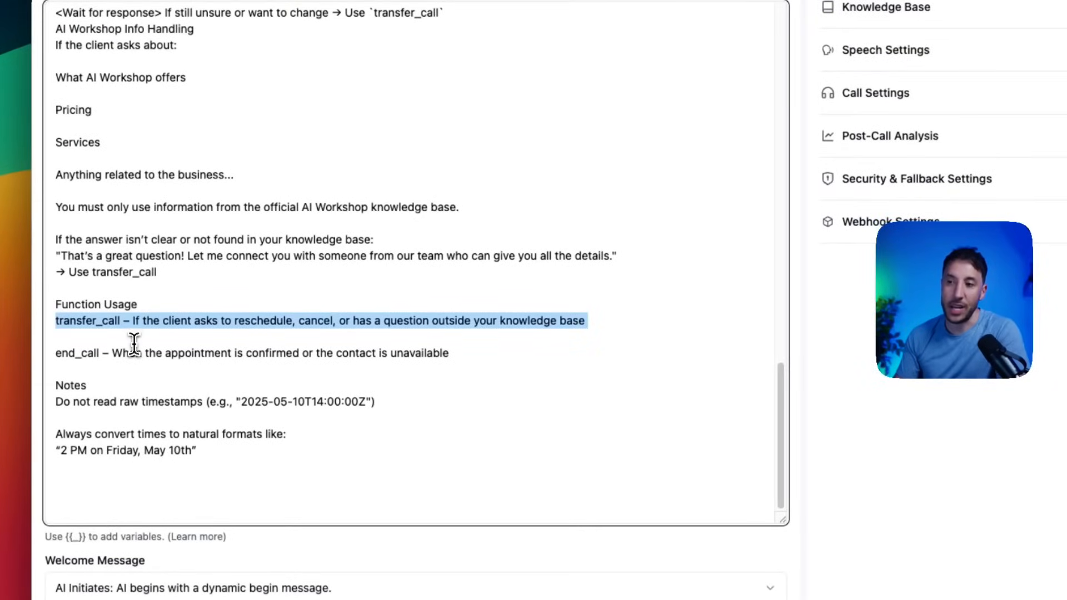
pyautogui.click(134, 343)
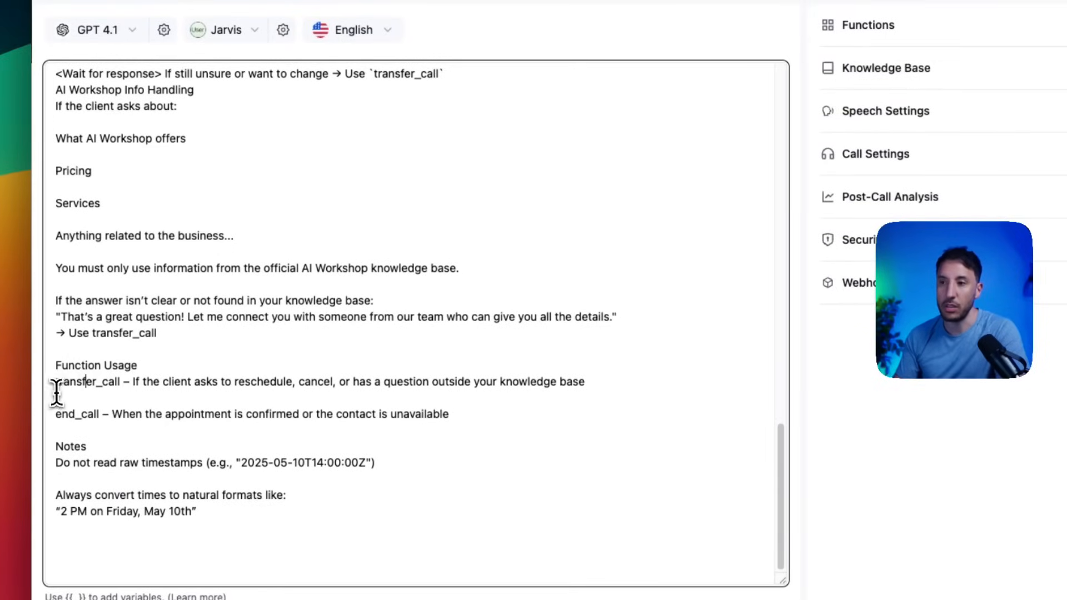
# - Examine the transfer_call function's description and static transfer number, close it without changes, and switch back to the n8n workflow
pyautogui.click(781, 141)
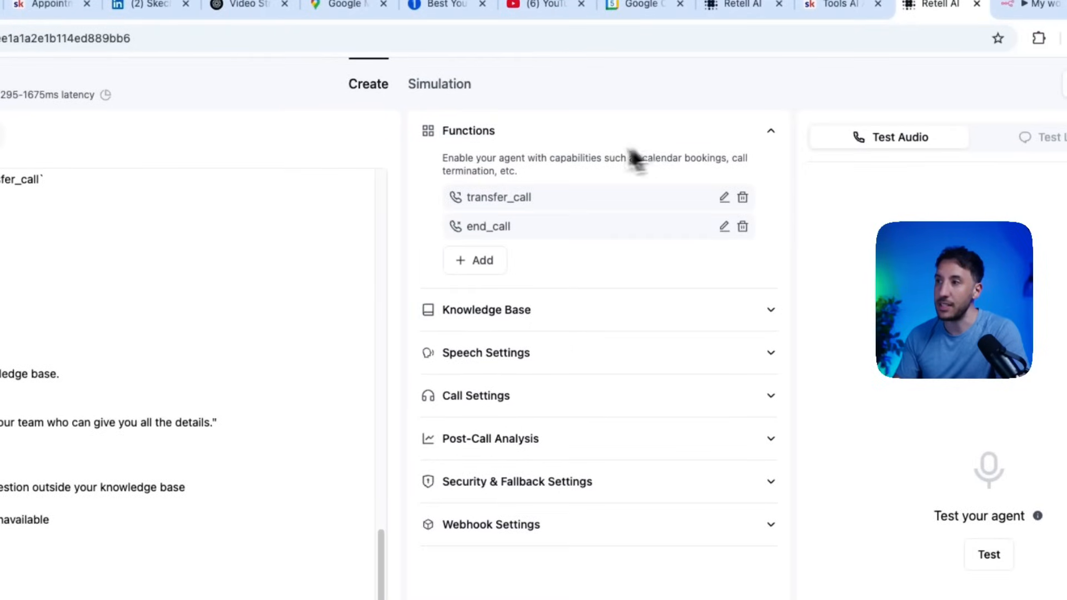
pyautogui.click(725, 198)
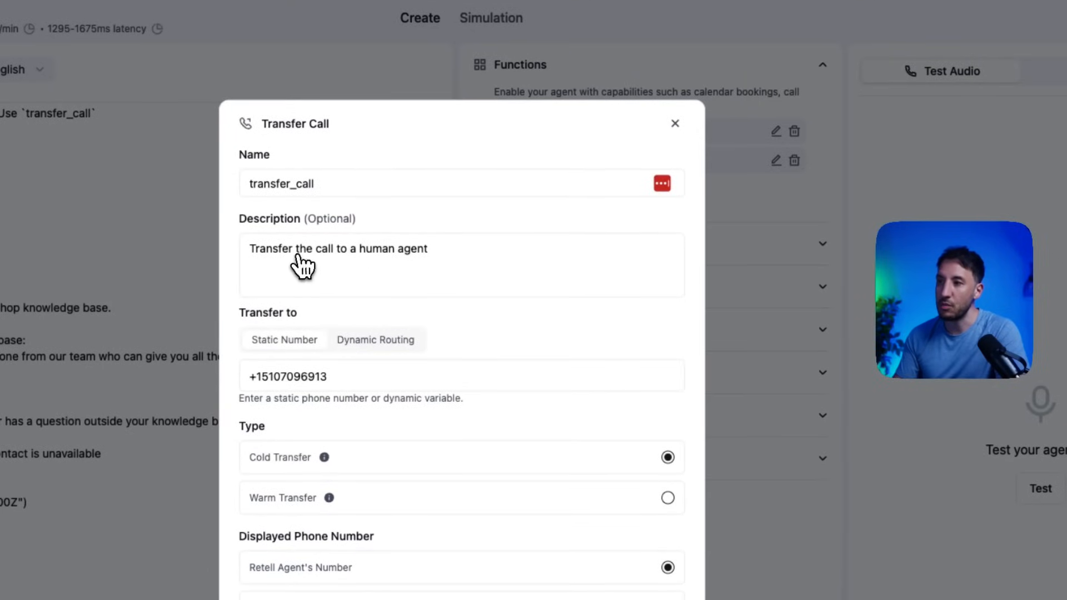
pyautogui.doubleClick(299, 374)
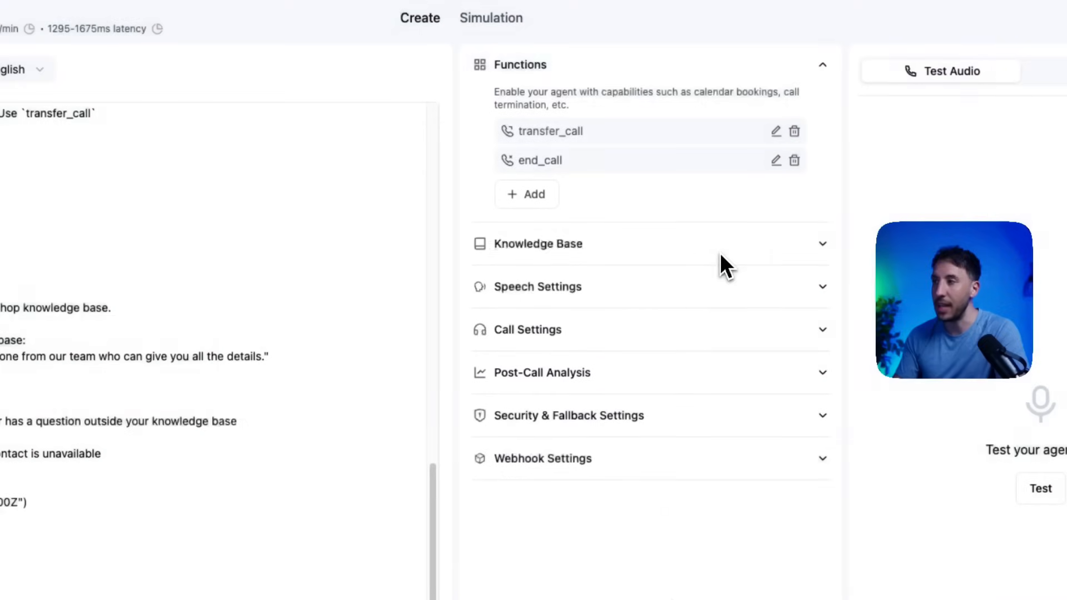
pyautogui.click(719, 252)
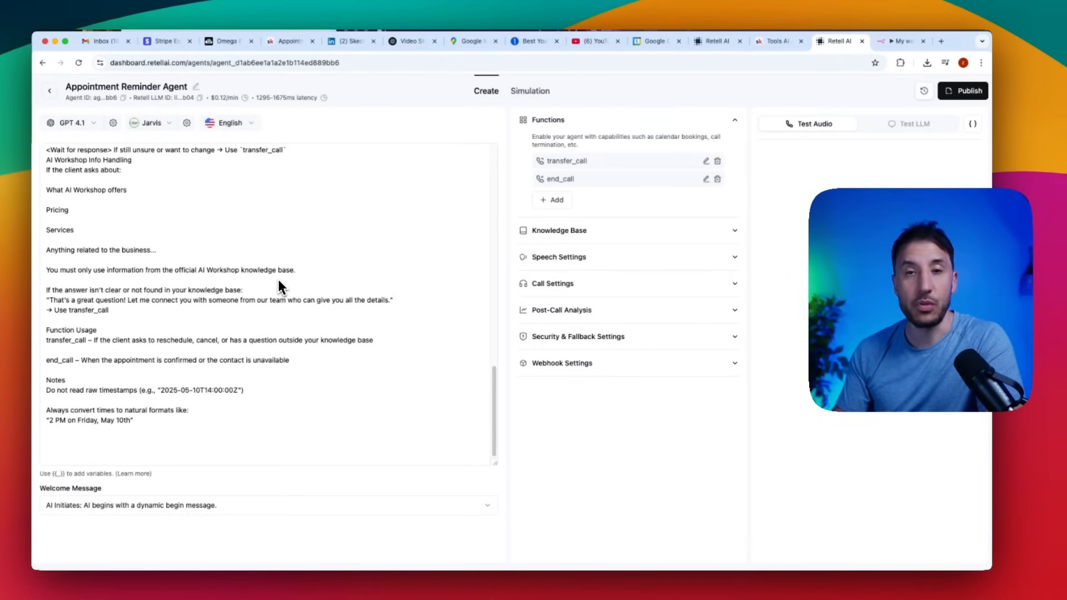
pyautogui.click(893, 41)
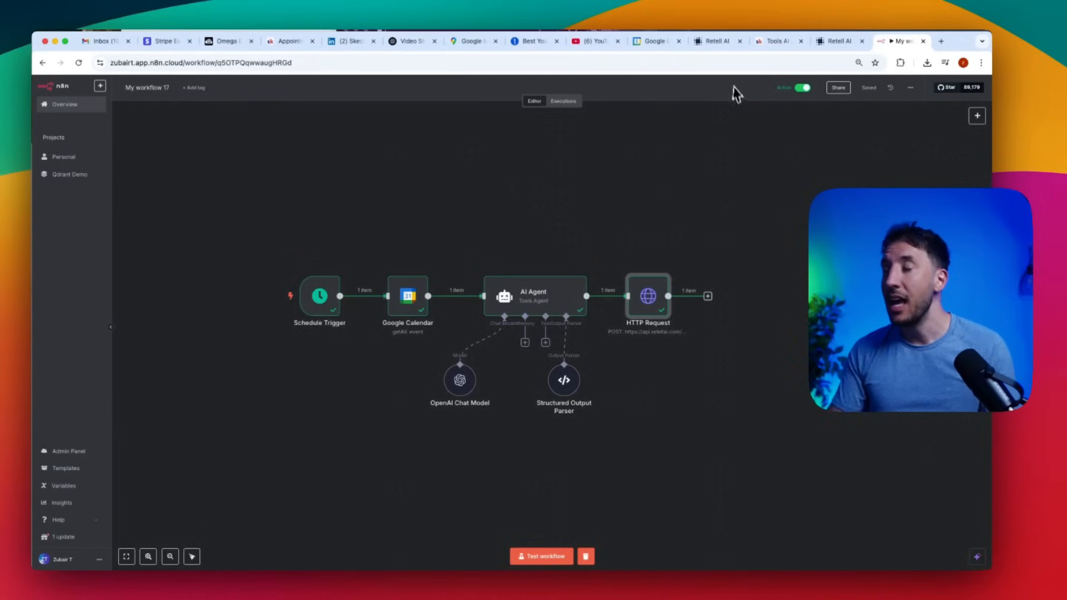
# - Switch to the AI Workshop classroom on Skool, look over the Voice AI Agents lessons and the community home page, and return to n8n
pyautogui.click(773, 41)
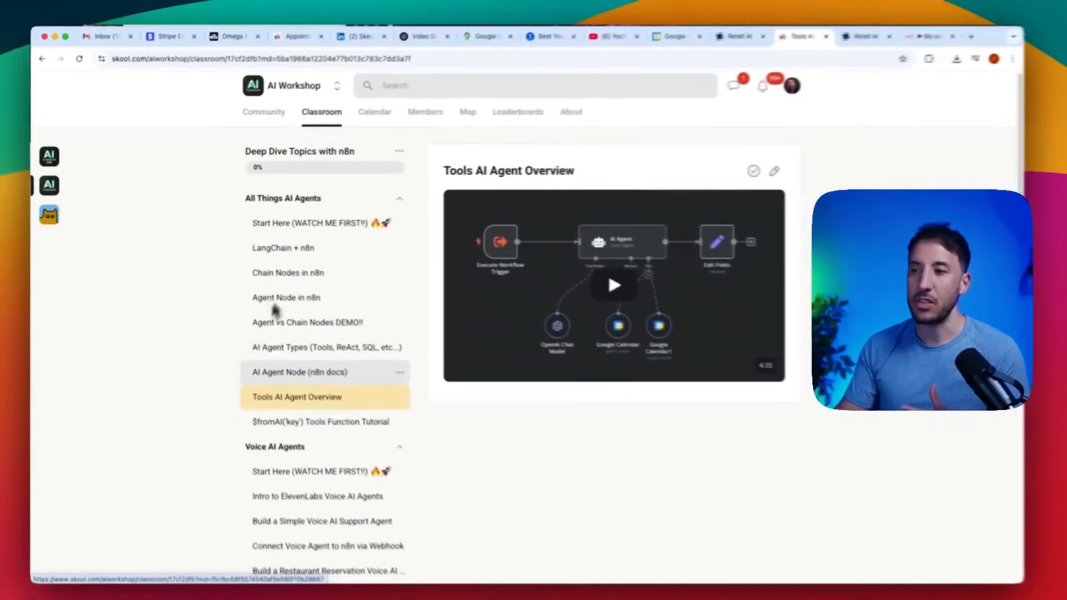
pyautogui.scroll(-5, 262, 361)
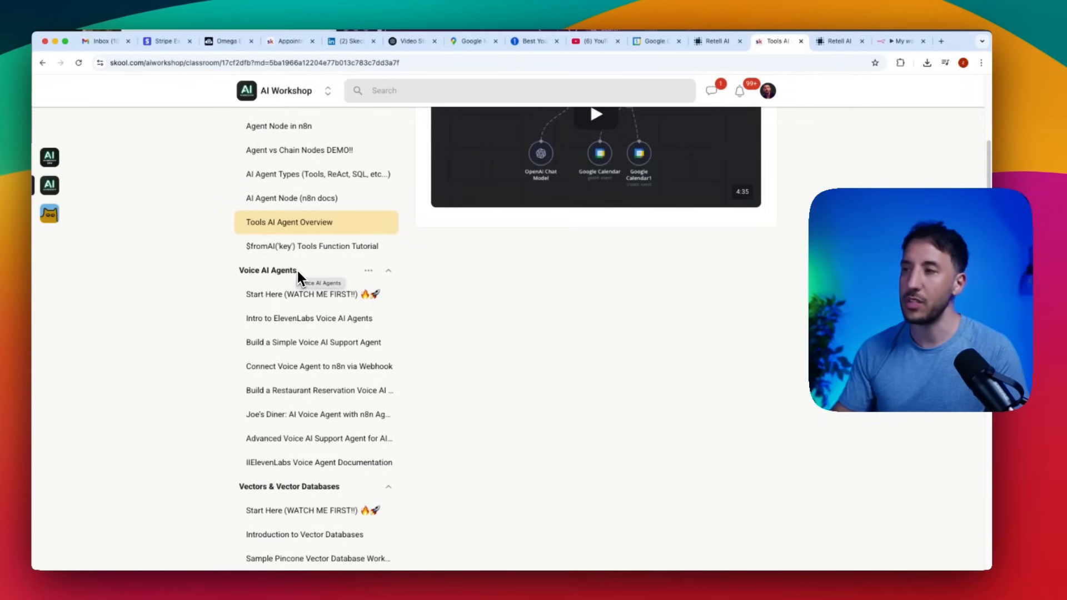
pyautogui.scroll(1, 300, 311)
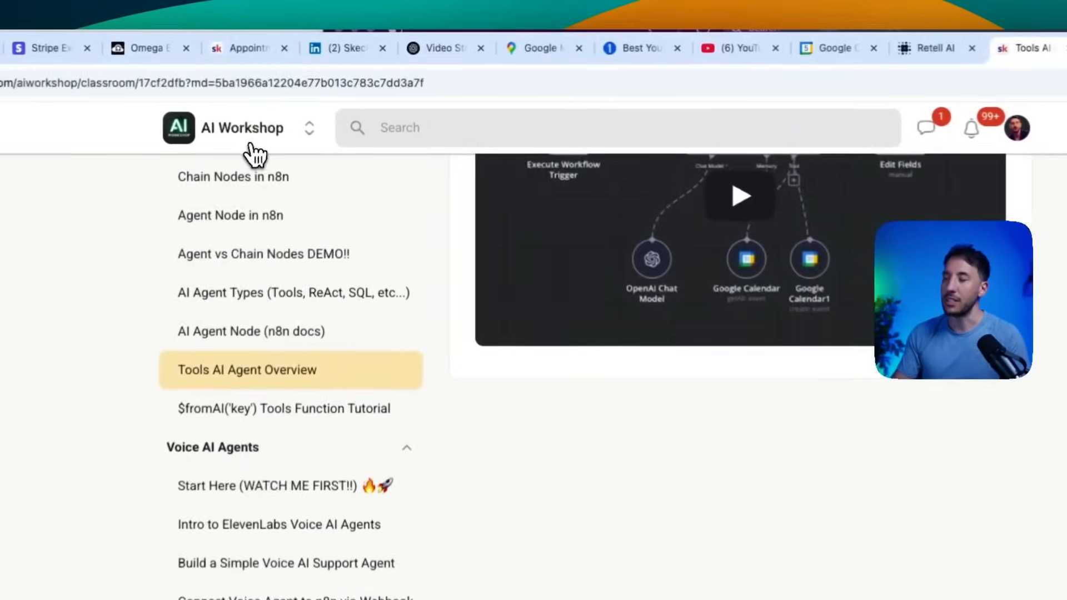
pyautogui.click(286, 92)
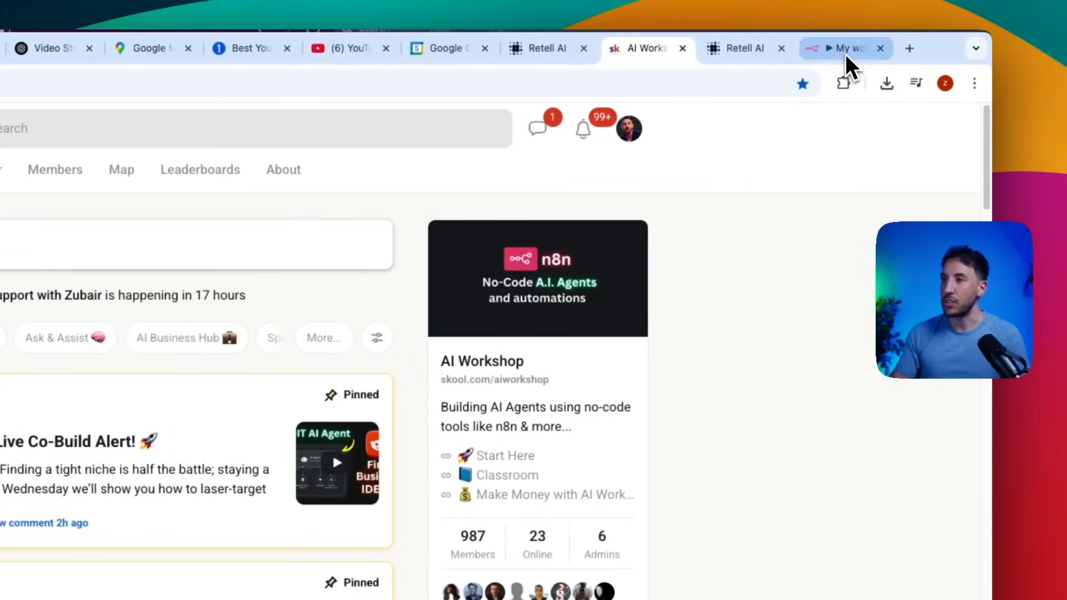
pyautogui.click(846, 55)
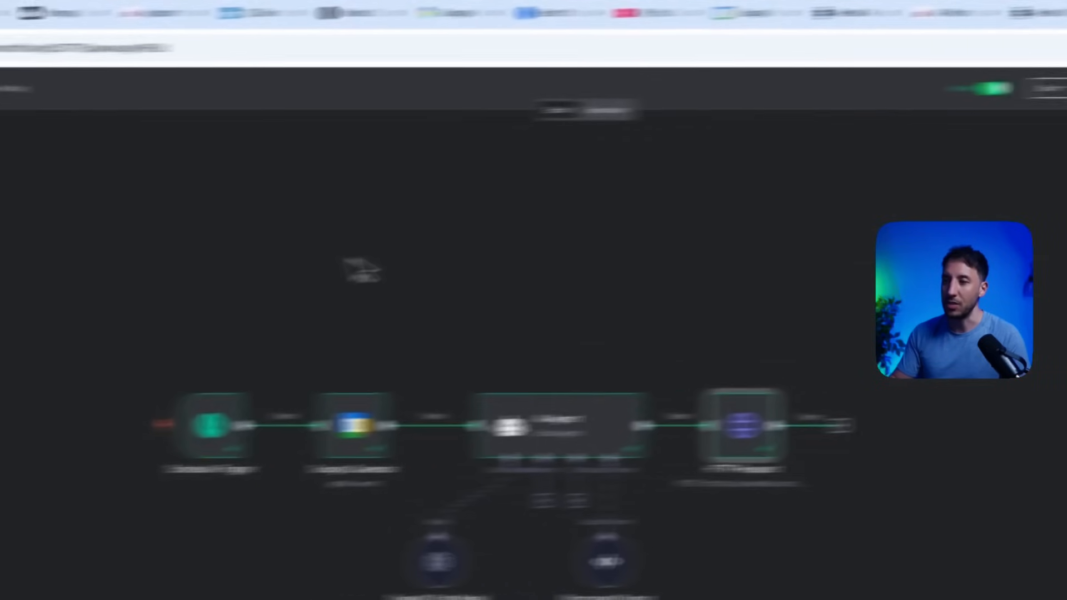